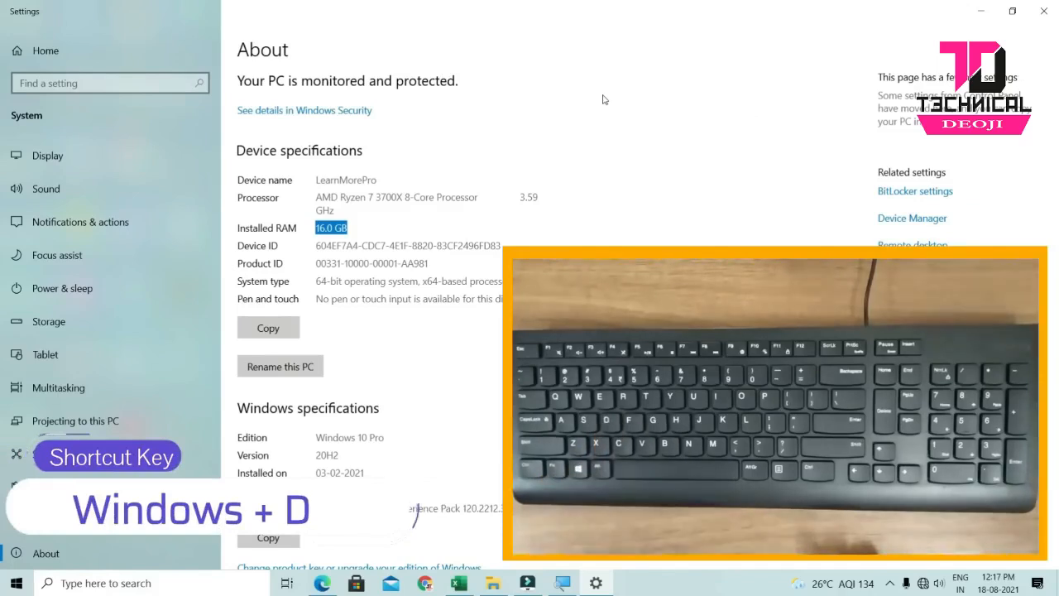
- Switch repeatedly between showing the desktop and restoring the open Settings window, finishing with Settings restored
{"action": "key", "text": "super+d"}
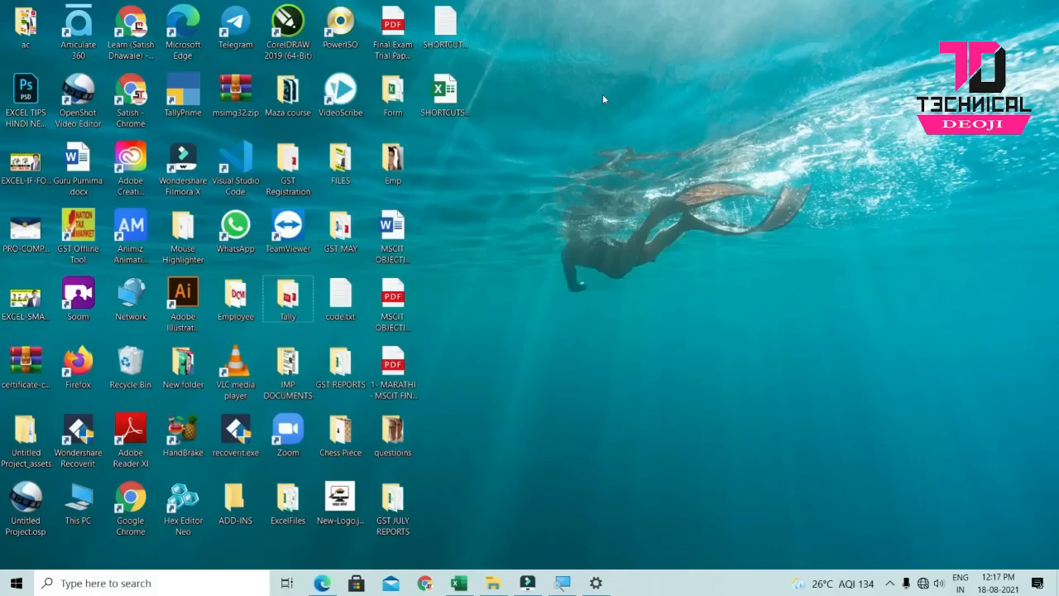
{"action": "key", "text": "super+d"}
{"action": "key", "text": "super+d"}
{"action": "key", "text": "super+d"}
{"action": "key", "text": "super+d"}
{"action": "key", "text": "super+d"}
{"action": "key", "text": "super+d"}
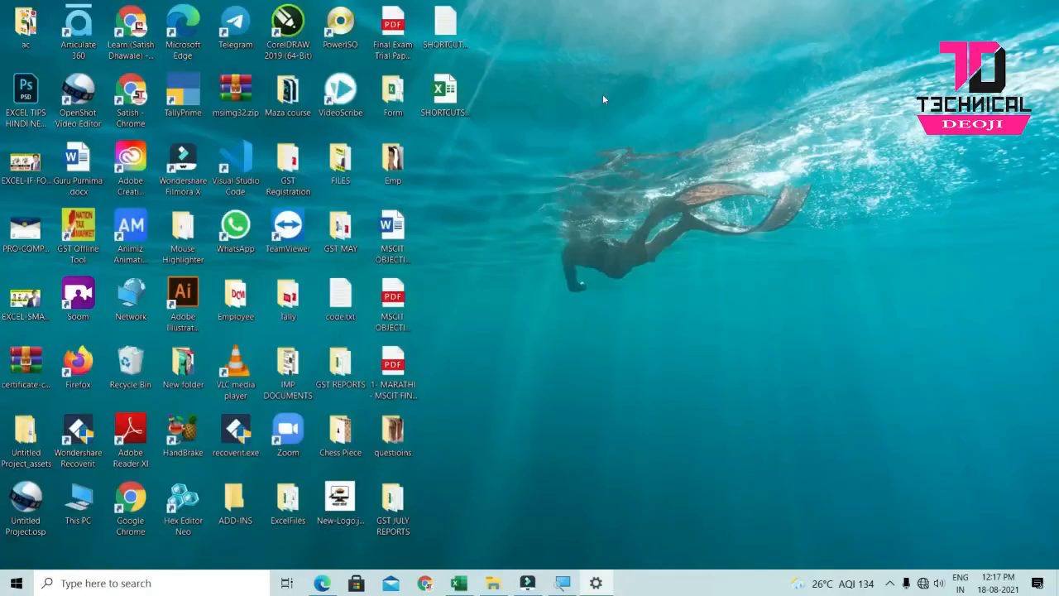
{"action": "key", "text": "super+d"}
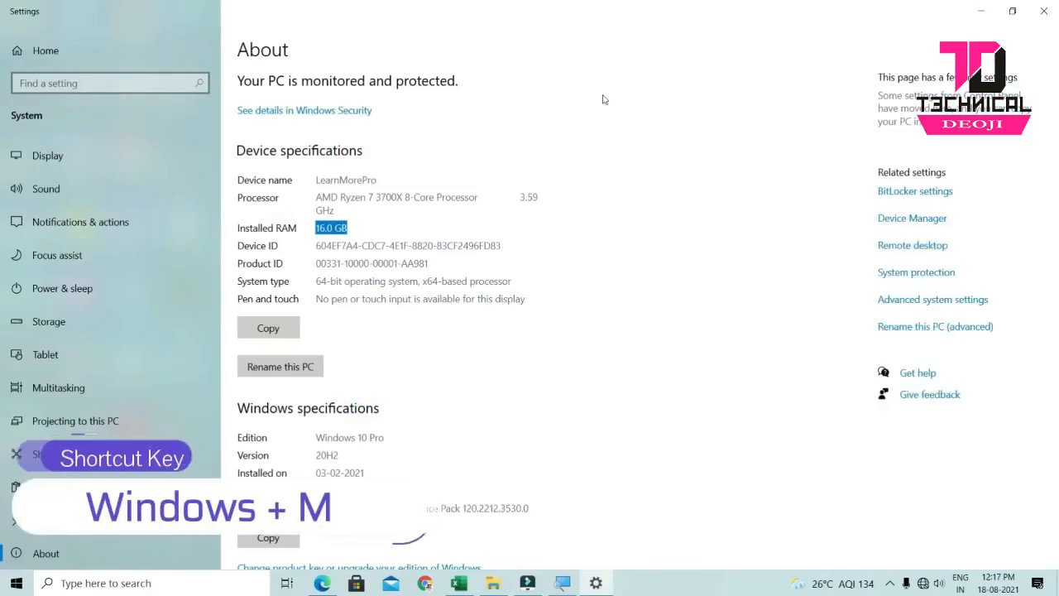
- Minimize all open windows, restore them, and close the Settings window
{"action": "key", "text": "super+m"}
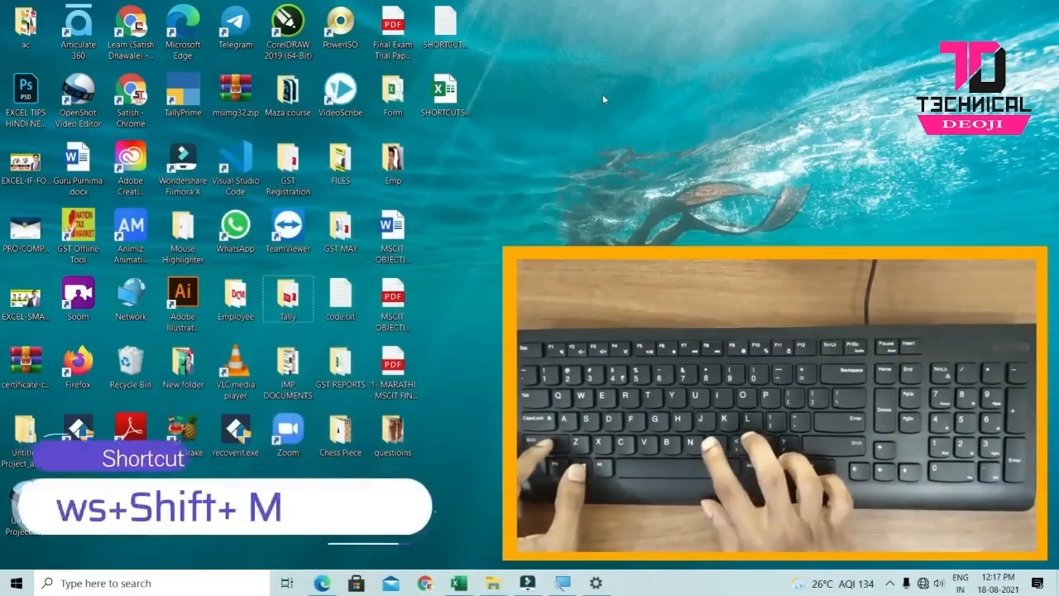
{"action": "key", "text": "super+shift+m"}
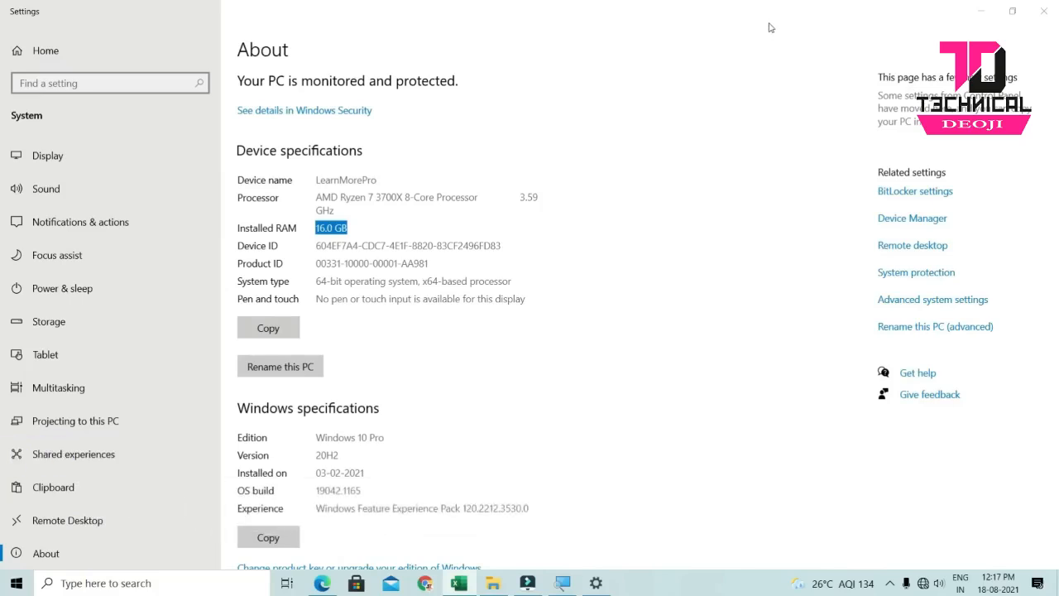
{"action": "left_click", "coordinate": [1055, 15]}
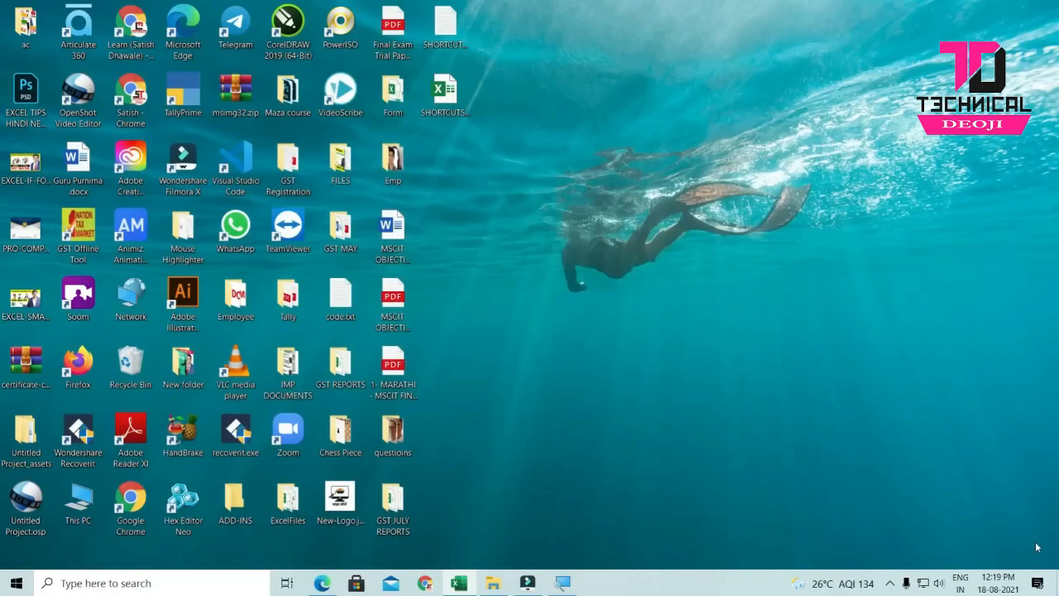
- Open Microsoft Whiteboard from the Windows Ink Workspace
{"action": "key", "text": "super+w"}
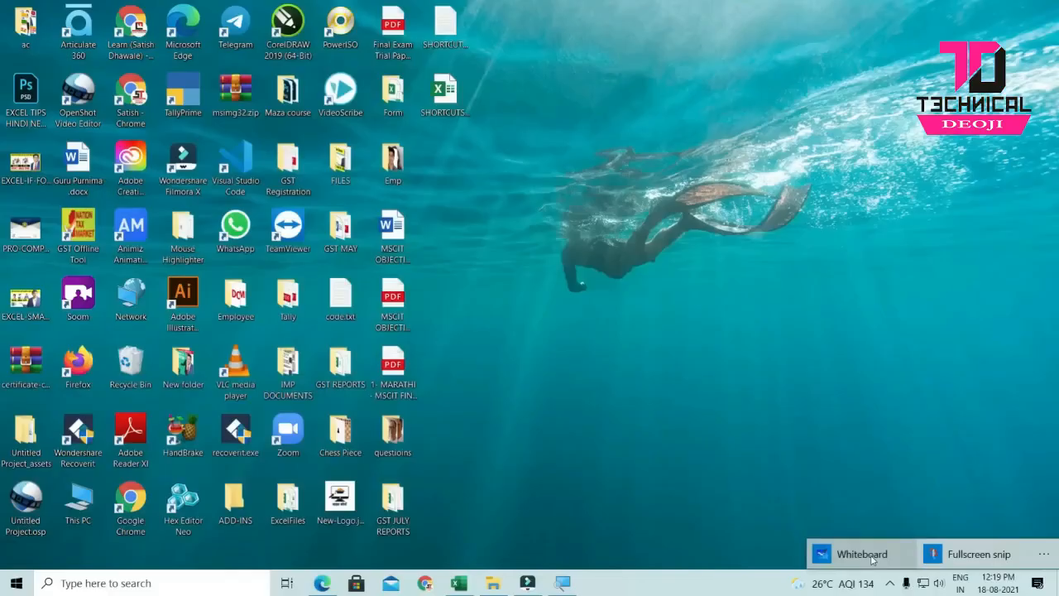
{"action": "left_click", "coordinate": [861, 554]}
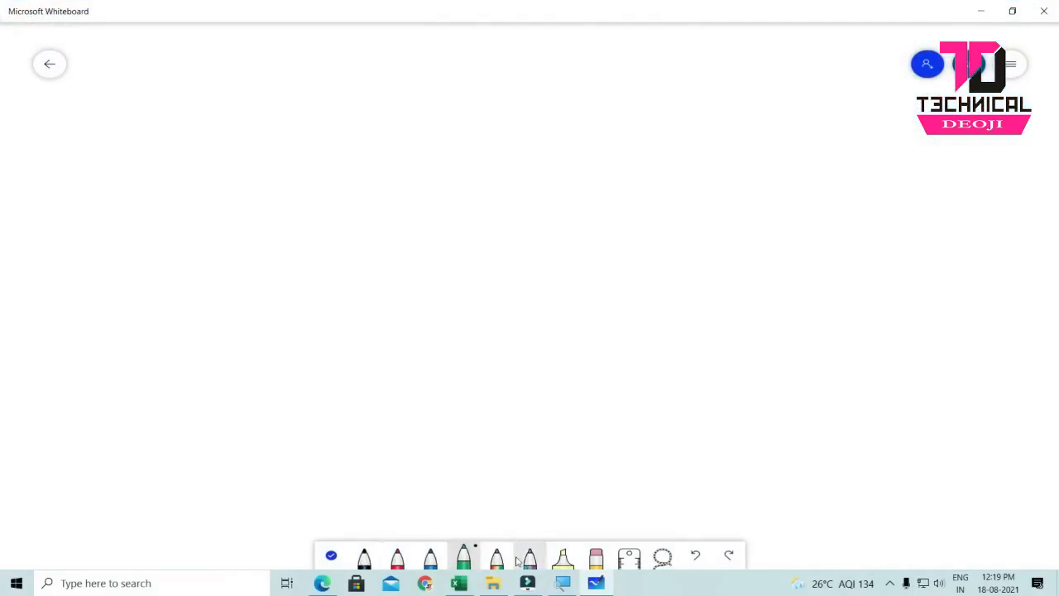
- Draw two wavy lines across the whiteboard with the red pen and undo both strokes
{"action": "left_click", "coordinate": [397, 556]}
{"action": "mouse_move", "coordinate": [290, 251]}
{"action": "left_mouse_down"}
{"action": "mouse_move", "coordinate": [315, 204]}
{"action": "mouse_move", "coordinate": [492, 208]}
{"action": "mouse_move", "coordinate": [702, 159]}
{"action": "left_mouse_up"}
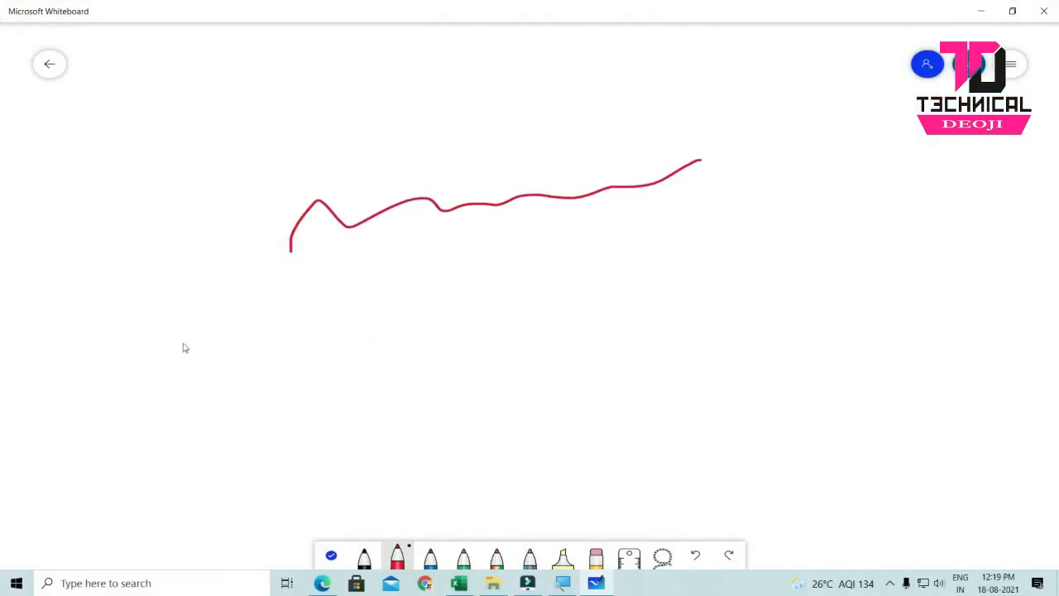
{"action": "mouse_move", "coordinate": [141, 325]}
{"action": "left_mouse_down"}
{"action": "mouse_move", "coordinate": [281, 303]}
{"action": "mouse_move", "coordinate": [634, 293]}
{"action": "mouse_move", "coordinate": [941, 196]}
{"action": "mouse_move", "coordinate": [1001, 165]}
{"action": "left_mouse_up"}
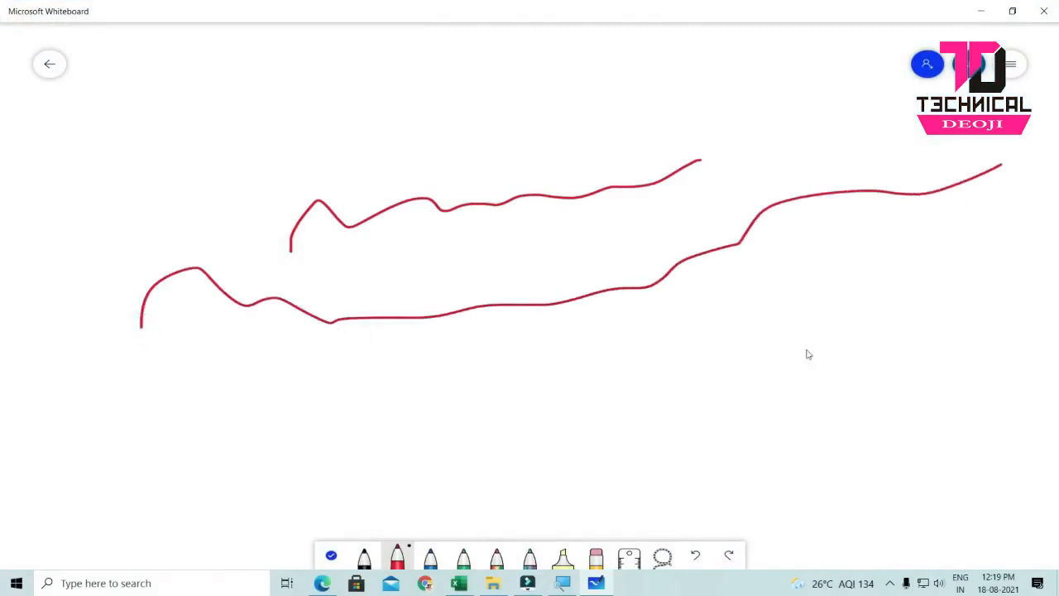
{"action": "left_click", "coordinate": [696, 556]}
{"action": "left_click", "coordinate": [696, 556]}
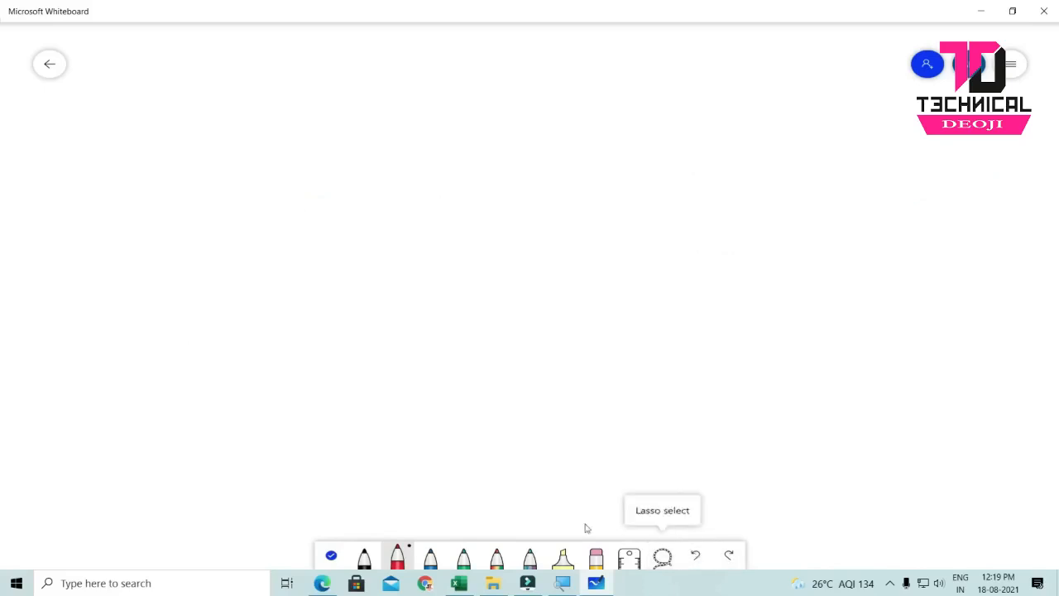
- Draw a black freehand line with two large peaks across the full width of the whiteboard
{"action": "left_click", "coordinate": [368, 563]}
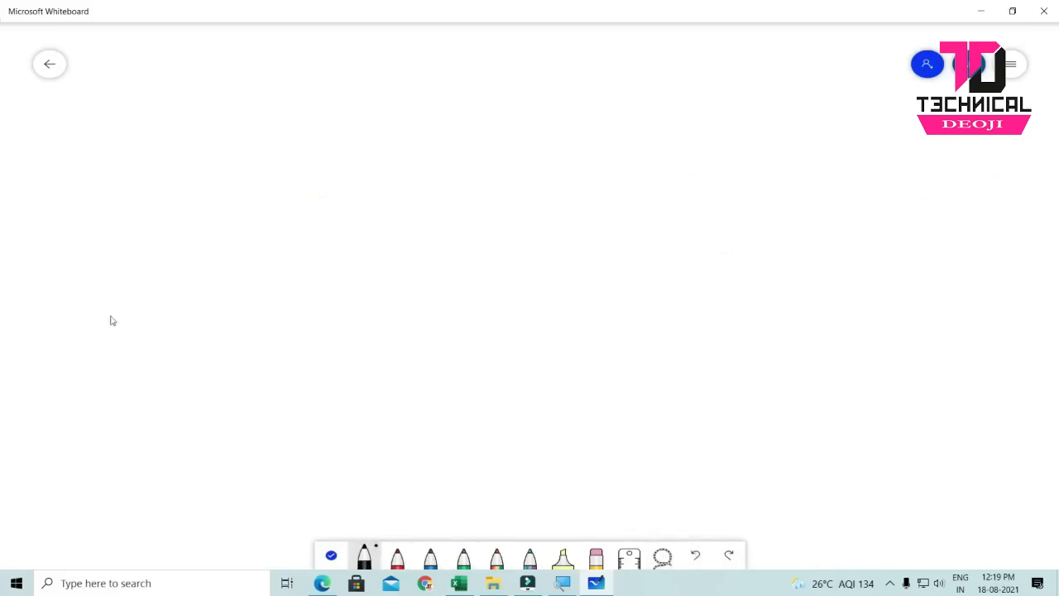
{"action": "mouse_move", "coordinate": [64, 351]}
{"action": "left_mouse_down"}
{"action": "mouse_move", "coordinate": [339, 184]}
{"action": "mouse_move", "coordinate": [476, 252]}
{"action": "mouse_move", "coordinate": [577, 351]}
{"action": "mouse_move", "coordinate": [813, 195]}
{"action": "mouse_move", "coordinate": [953, 186]}
{"action": "mouse_move", "coordinate": [1058, 330]}
{"action": "left_mouse_up"}
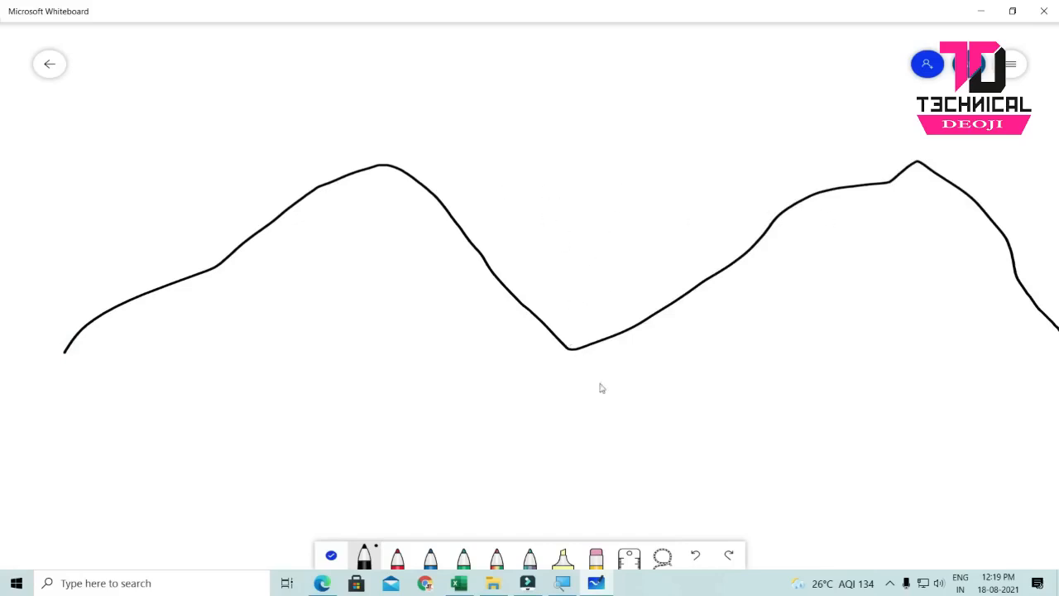
- Erase the entire black line from the whiteboard and close Microsoft Whiteboard
{"action": "left_click", "coordinate": [596, 559]}
{"action": "mouse_move", "coordinate": [573, 347]}
{"action": "left_mouse_down"}
{"action": "mouse_move", "coordinate": [591, 350]}
{"action": "mouse_move", "coordinate": [662, 315]}
{"action": "left_mouse_up"}
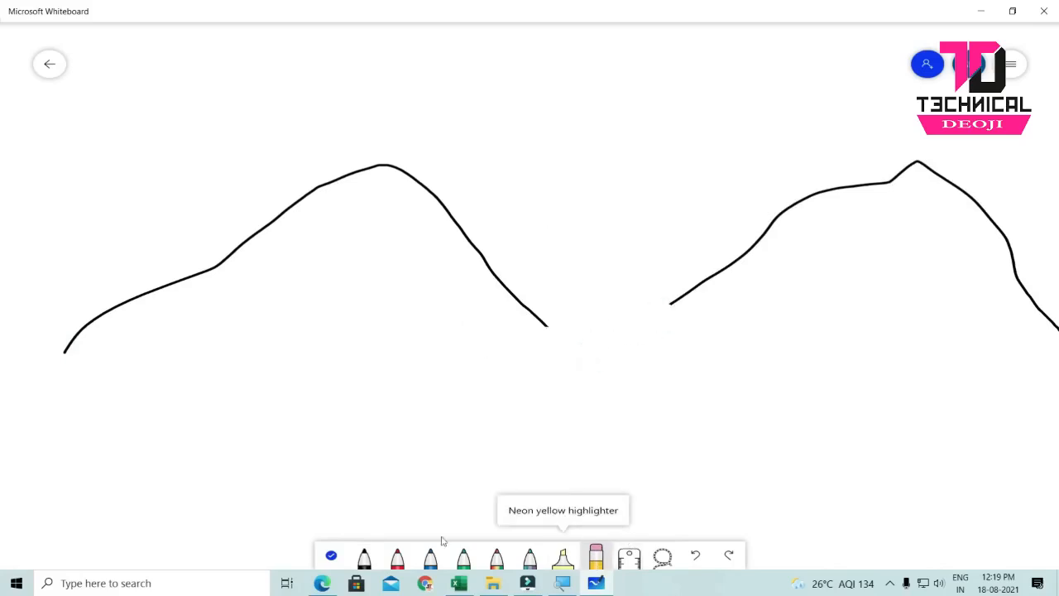
{"action": "mouse_move", "coordinate": [308, 192]}
{"action": "left_mouse_down"}
{"action": "mouse_move", "coordinate": [844, 306]}
{"action": "mouse_move", "coordinate": [475, 213]}
{"action": "mouse_move", "coordinate": [705, 241]}
{"action": "mouse_move", "coordinate": [1021, 362]}
{"action": "mouse_move", "coordinate": [1047, 331]}
{"action": "left_mouse_up"}
{"action": "mouse_move", "coordinate": [1, 394]}
{"action": "left_mouse_down"}
{"action": "mouse_move", "coordinate": [246, 238]}
{"action": "mouse_move", "coordinate": [50, 348]}
{"action": "left_mouse_up"}
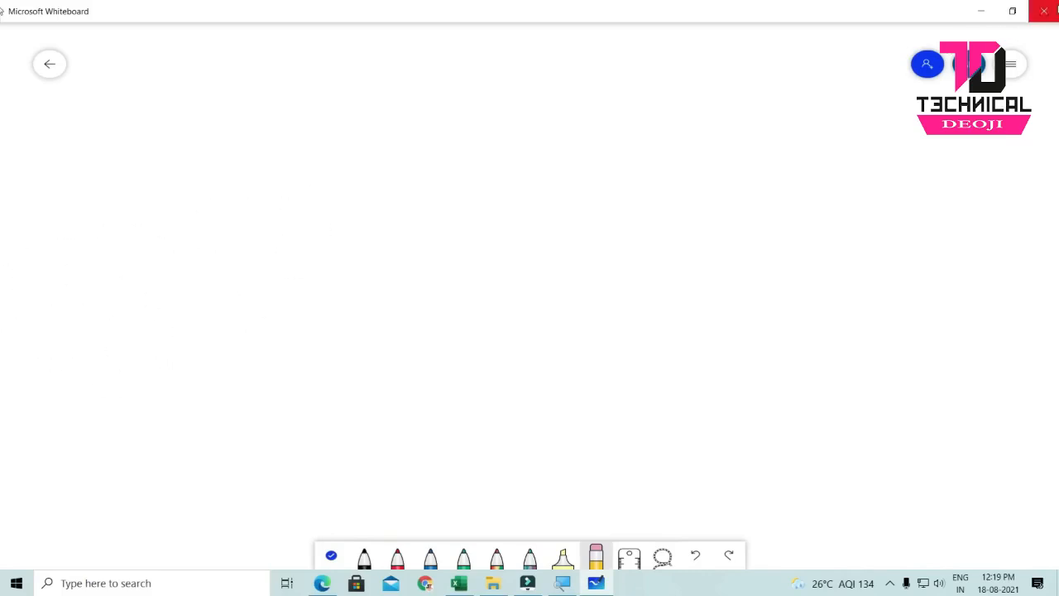
{"action": "left_click", "coordinate": [1044, 11]}
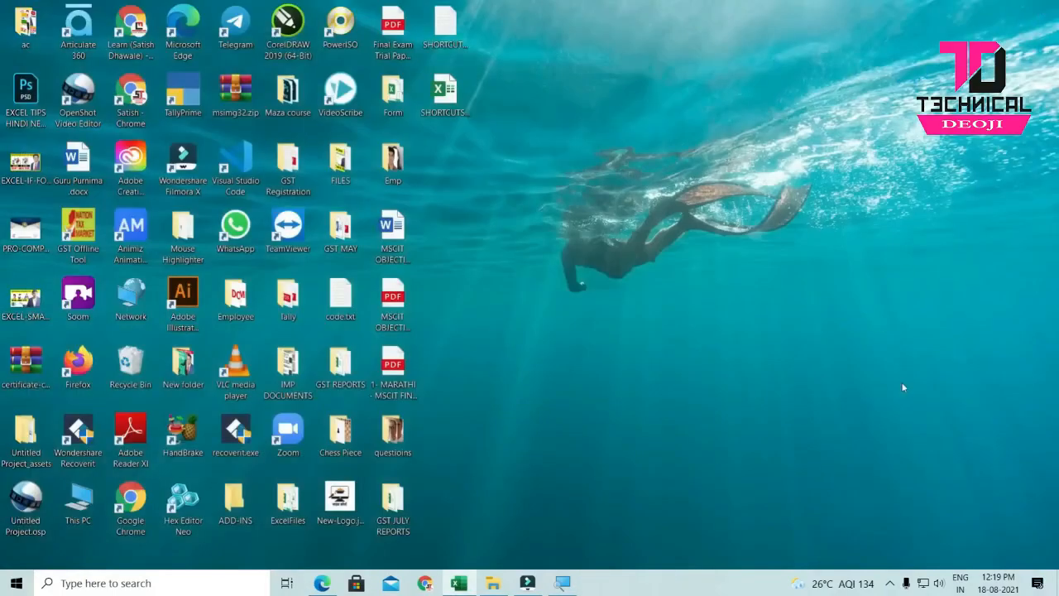
- Take a fullscreen snip of the desktop and circle the SHORTCUTS Excel file on it with an orange pen
{"action": "key", "text": "super+w"}
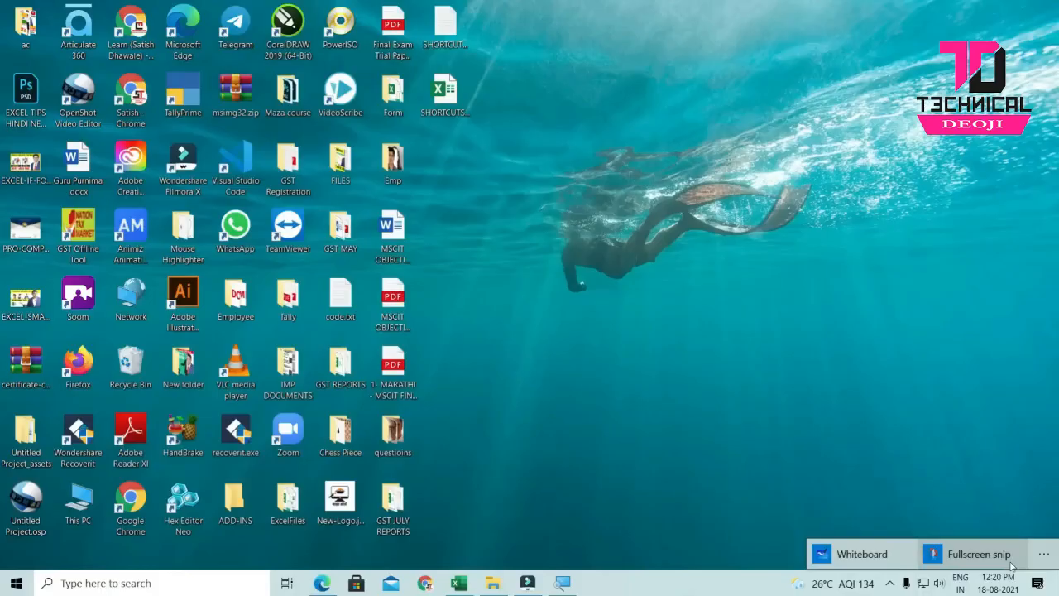
{"action": "left_click", "coordinate": [1011, 566]}
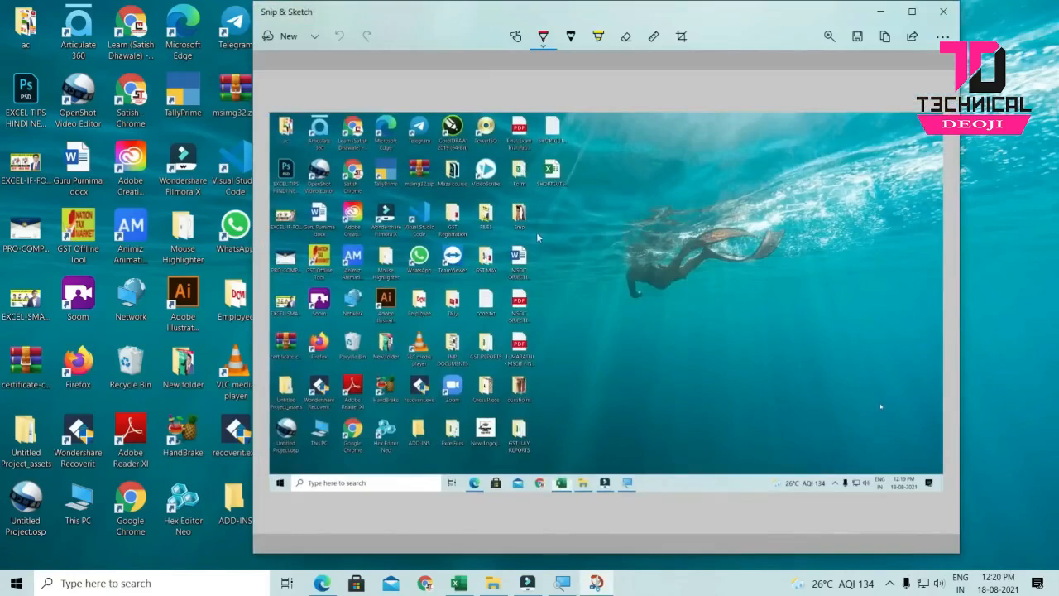
{"action": "left_click", "coordinate": [542, 38]}
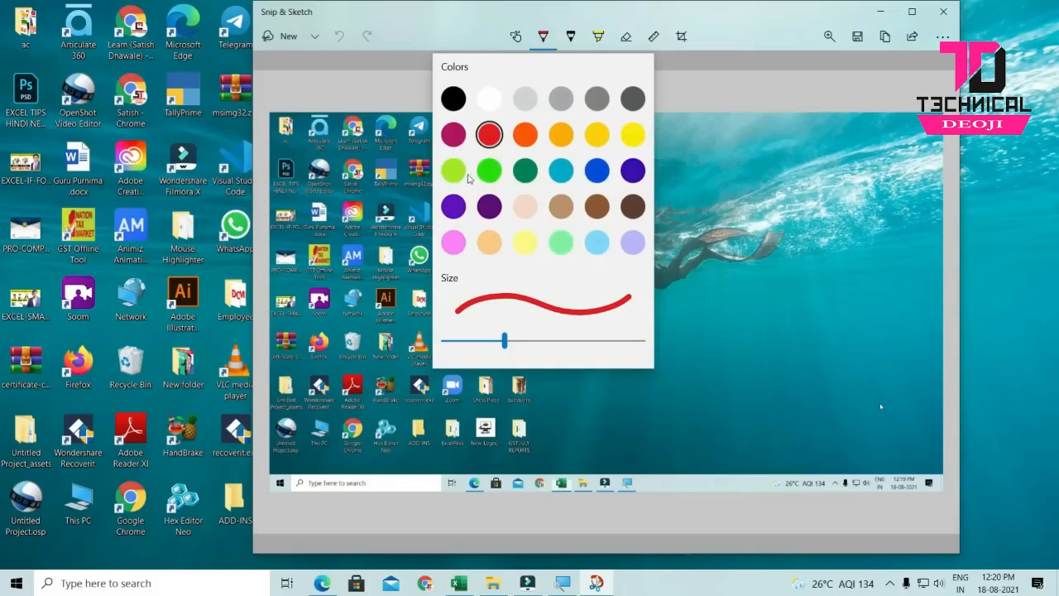
{"action": "left_click", "coordinate": [517, 132]}
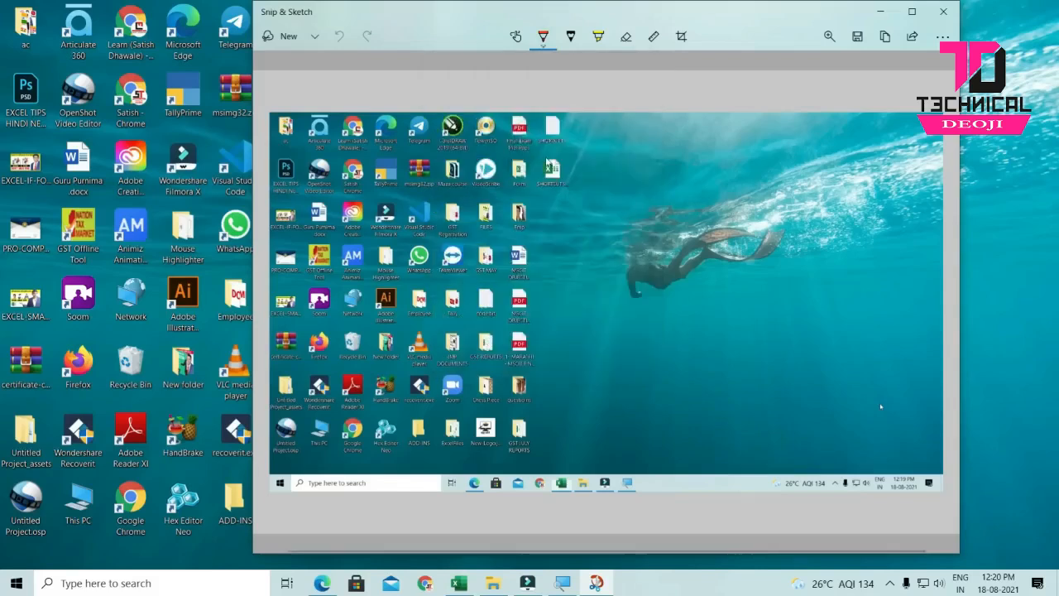
{"action": "mouse_move", "coordinate": [553, 157]}
{"action": "left_mouse_down"}
{"action": "mouse_move", "coordinate": [520, 170]}
{"action": "mouse_move", "coordinate": [604, 186]}
{"action": "mouse_move", "coordinate": [537, 157]}
{"action": "left_mouse_up"}
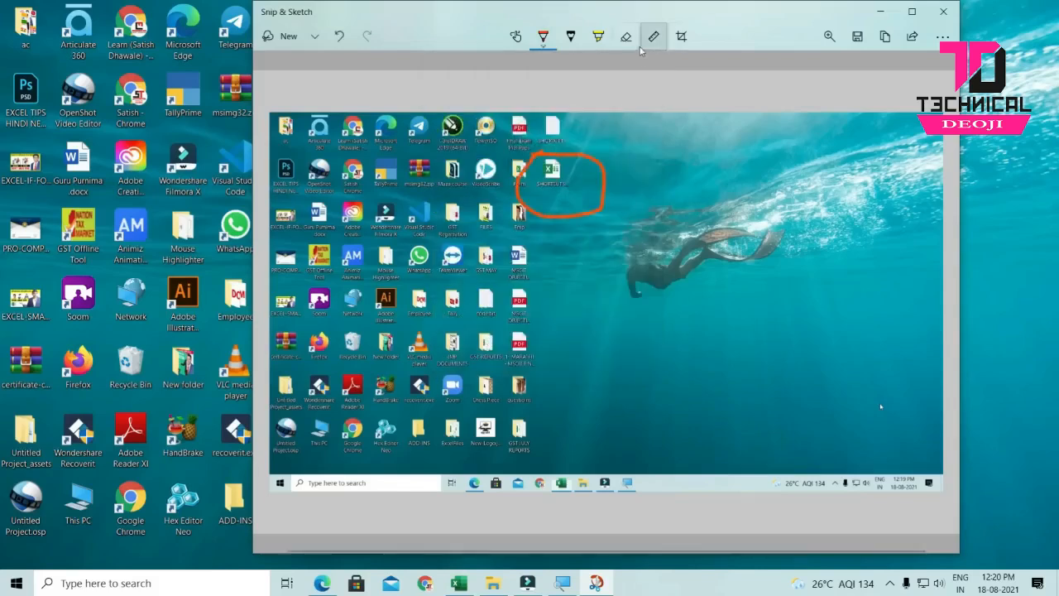
- Highlight the MSCIT PDF icon on the snip with the highlighter and close Snip & Sketch
{"action": "left_click", "coordinate": [598, 37]}
{"action": "mouse_move", "coordinate": [525, 318]}
{"action": "left_mouse_down"}
{"action": "mouse_move", "coordinate": [520, 285]}
{"action": "mouse_move", "coordinate": [526, 321]}
{"action": "left_mouse_up"}
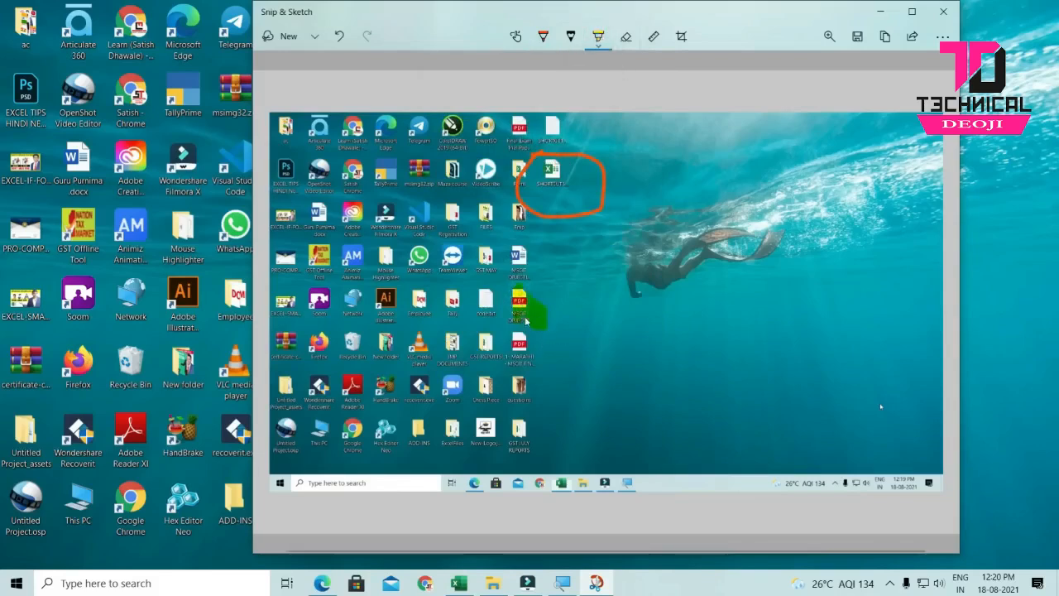
{"action": "left_click", "coordinate": [858, 37]}
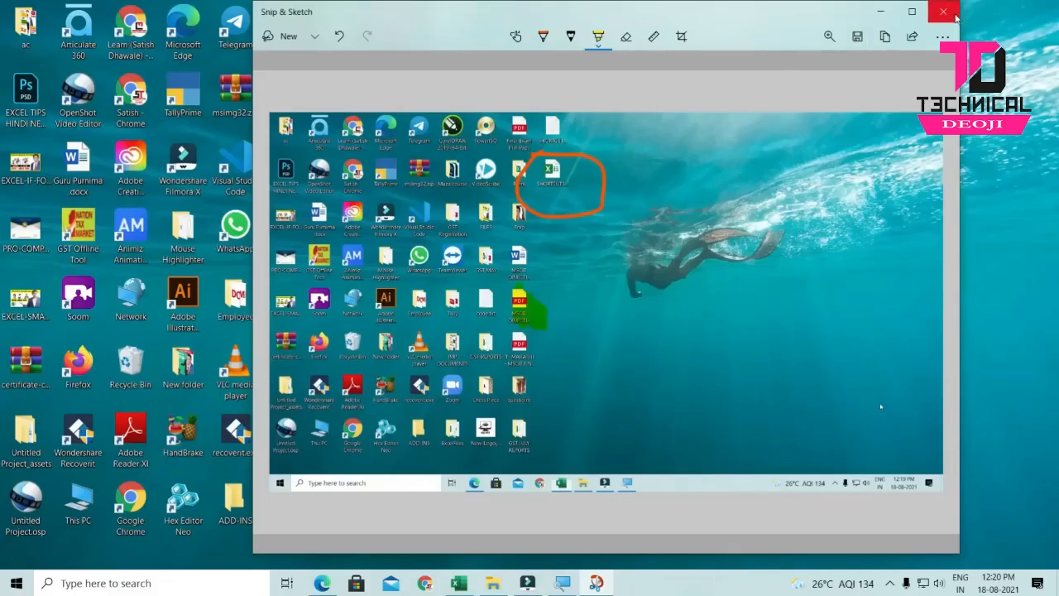
{"action": "left_click", "coordinate": [944, 12]}
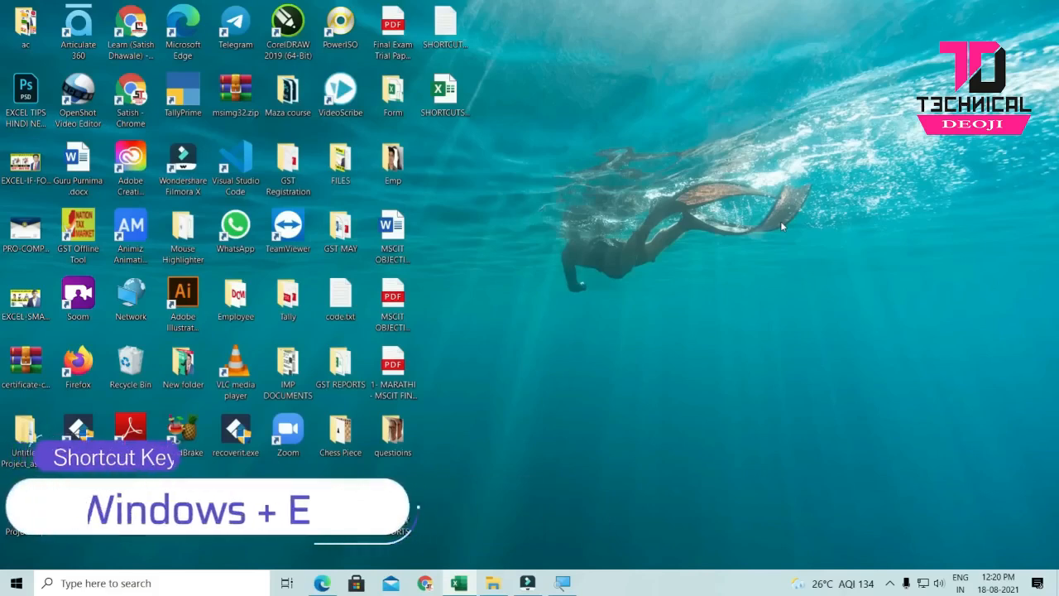
- Open File Explorer maximized, view the folders and drives in This PC, and close the window
{"action": "key", "text": "super+e"}
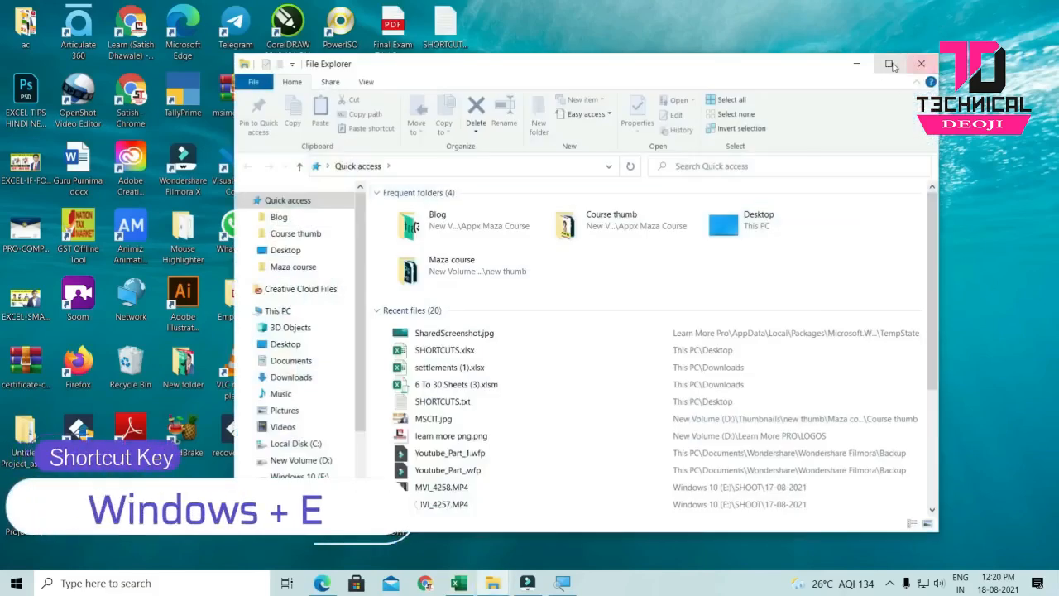
{"action": "left_click", "coordinate": [882, 68]}
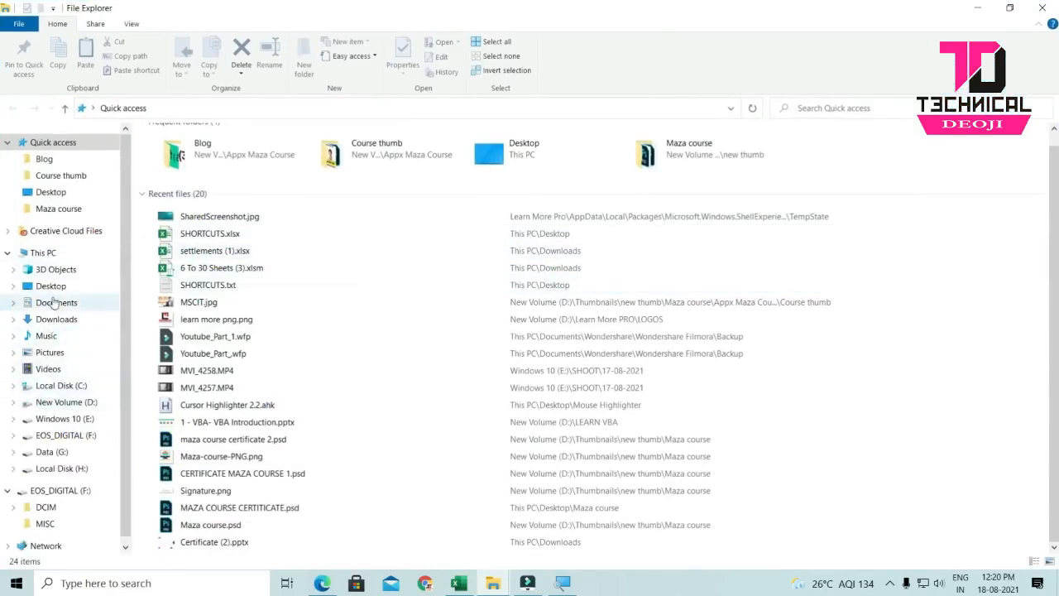
{"action": "left_click", "coordinate": [41, 252]}
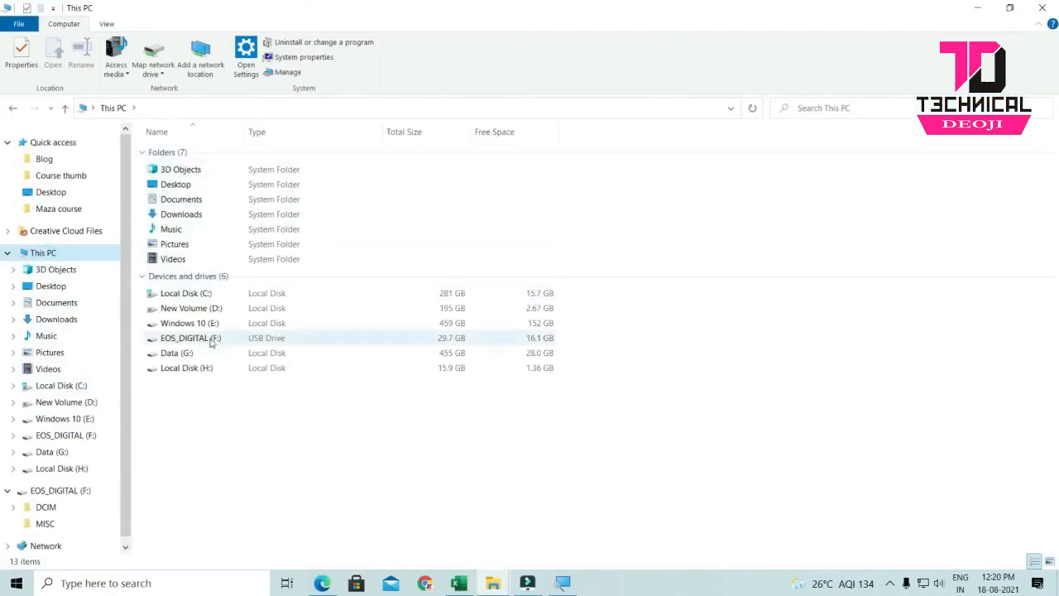
{"action": "left_click", "coordinate": [1049, 6]}
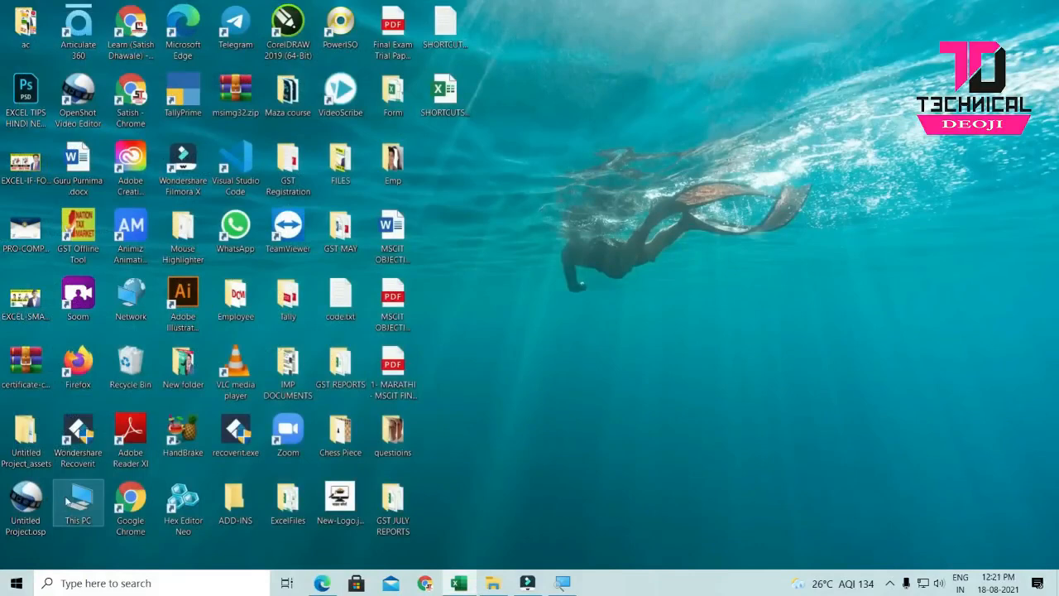
- Select the This PC desktop icon, open File Explorer again at Quick access, and close it
{"action": "left_click", "coordinate": [80, 500]}
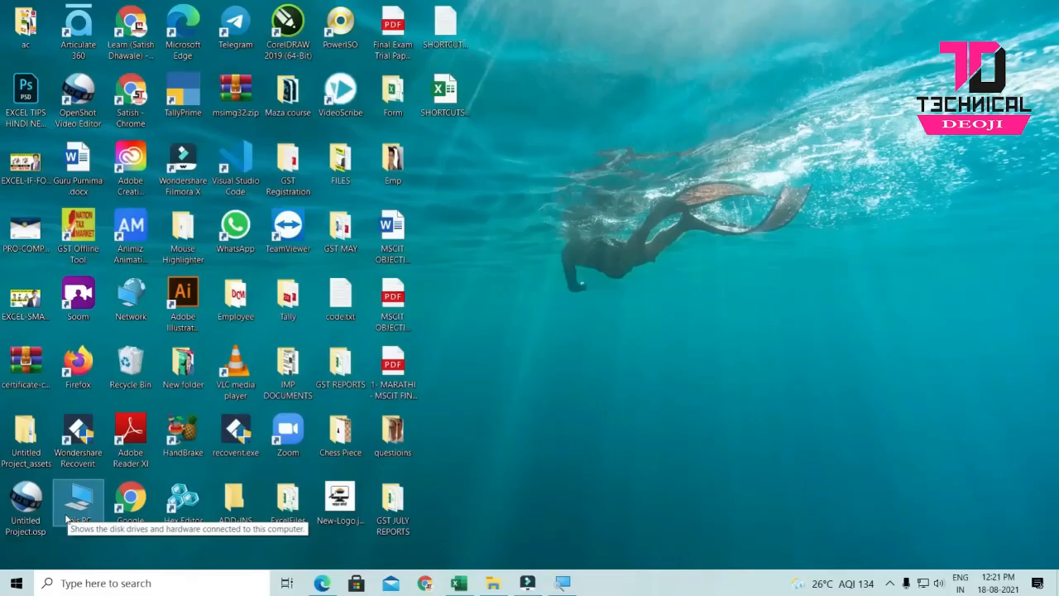
{"action": "key", "text": "super+e"}
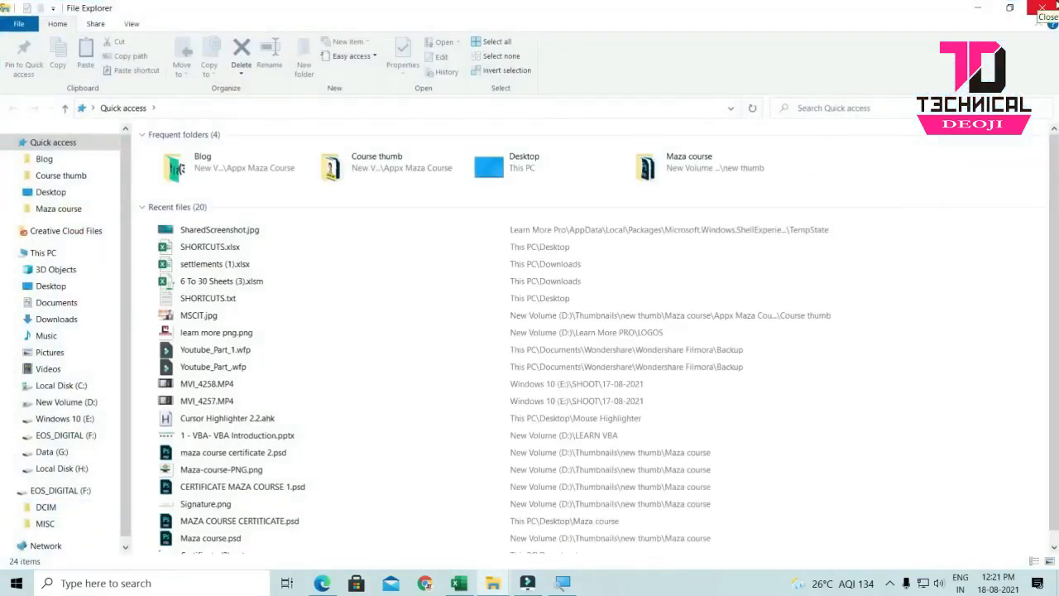
{"action": "left_click", "coordinate": [1044, 10]}
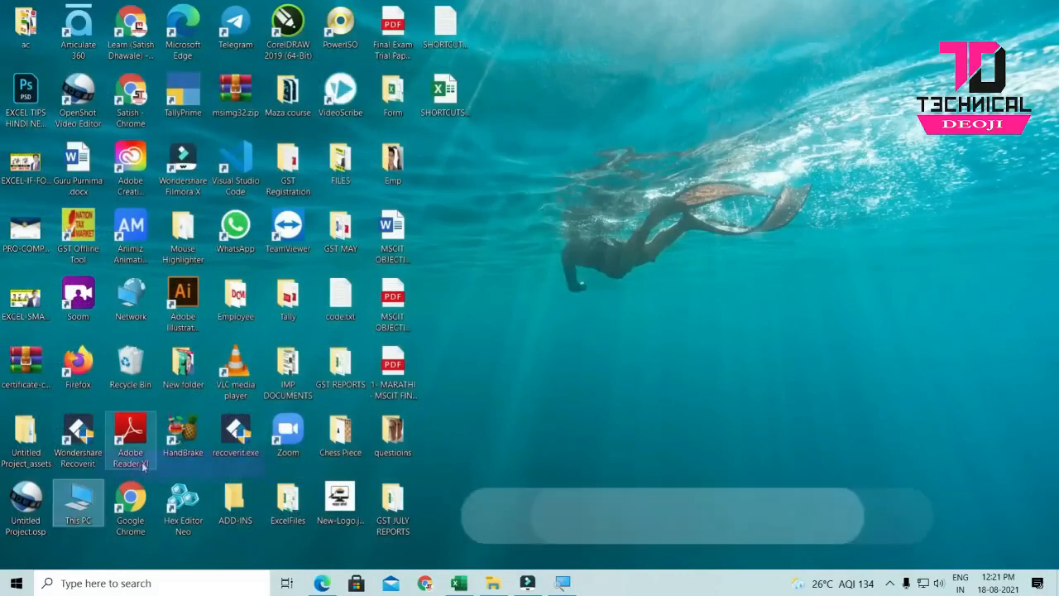
- Launch Notepad through the Run dialog and move its window slightly upward
{"action": "key", "text": "super+r"}
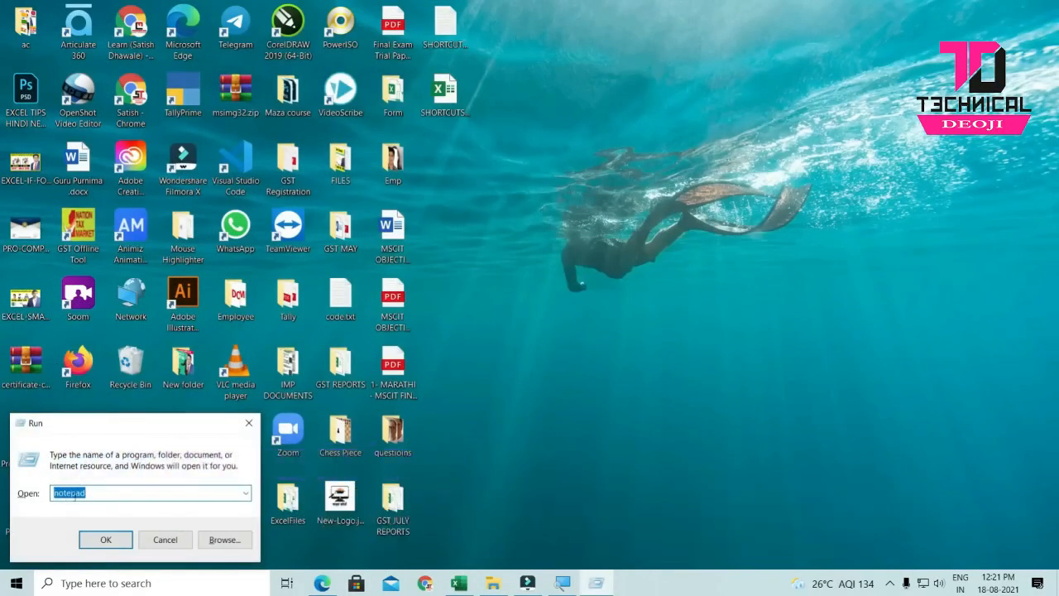
{"action": "left_click", "coordinate": [105, 539]}
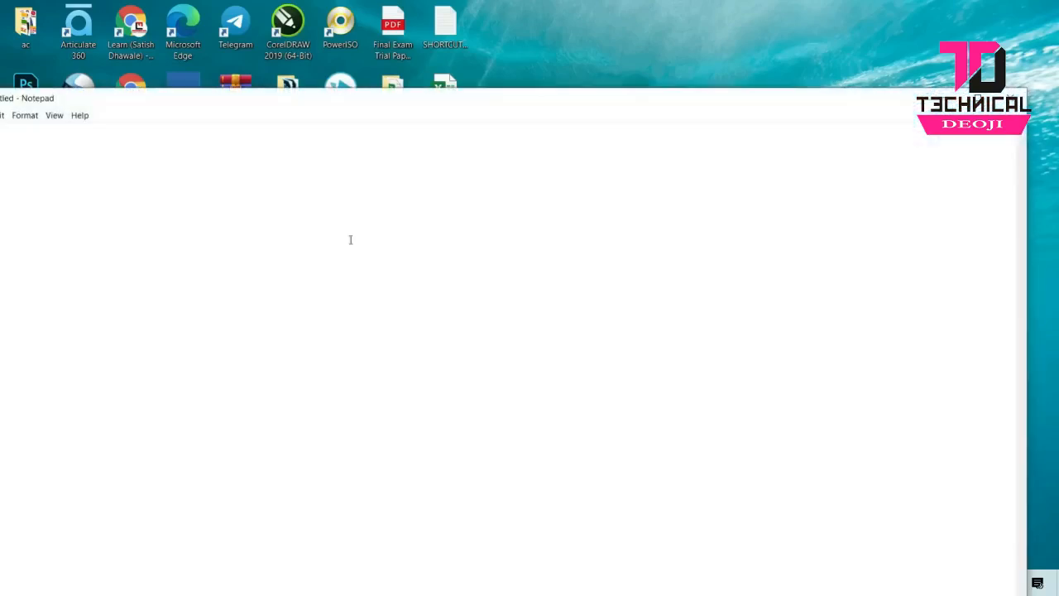
{"action": "left_click_drag", "start_coordinate": [323, 100], "coordinate": [317, 63]}
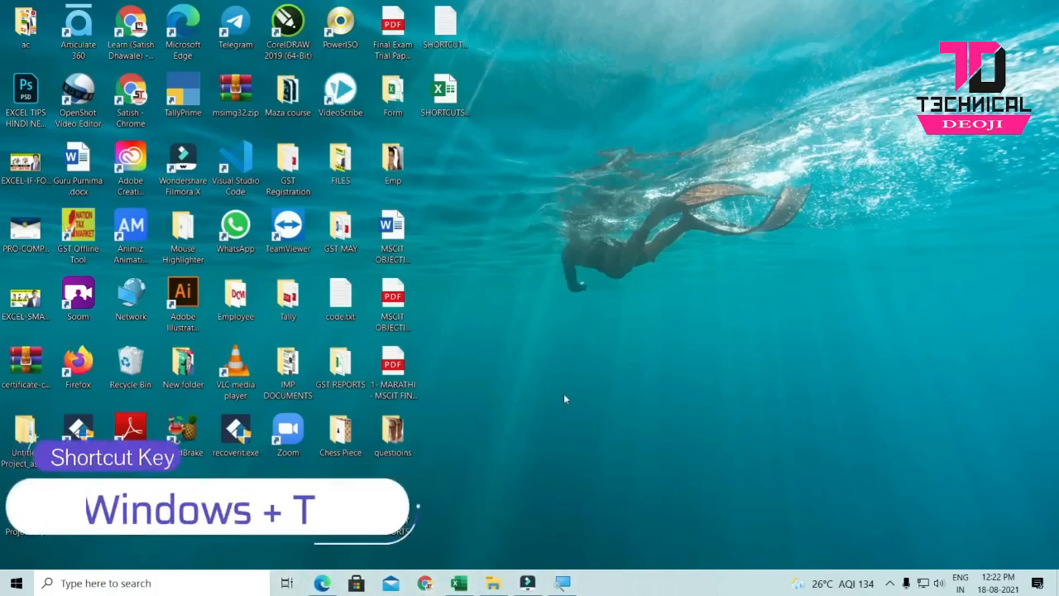
- Cycle the focus through the taskbar apps, from Microsoft Edge past Microsoft Store and onward to Excel
{"action": "key", "text": "super+t"}
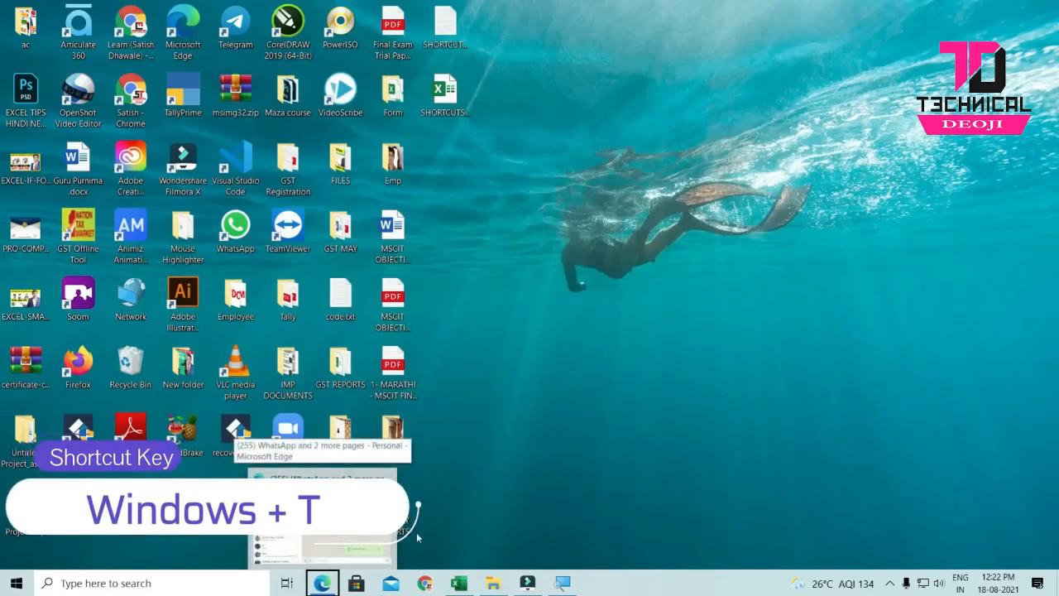
{"action": "key", "text": "super+t"}
{"action": "key", "text": "super+t"}
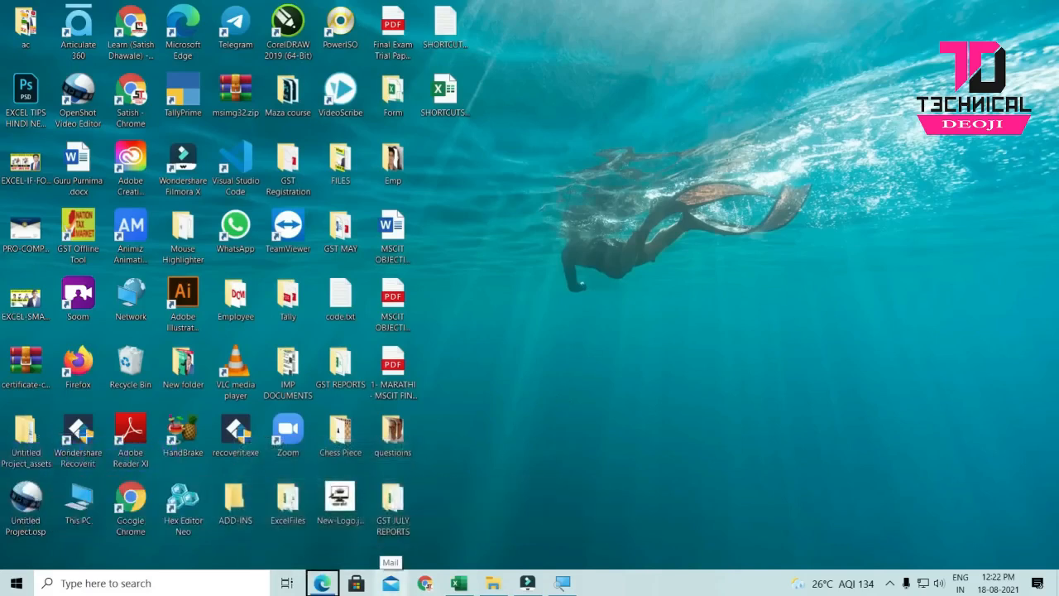
{"action": "key", "text": "super+t"}
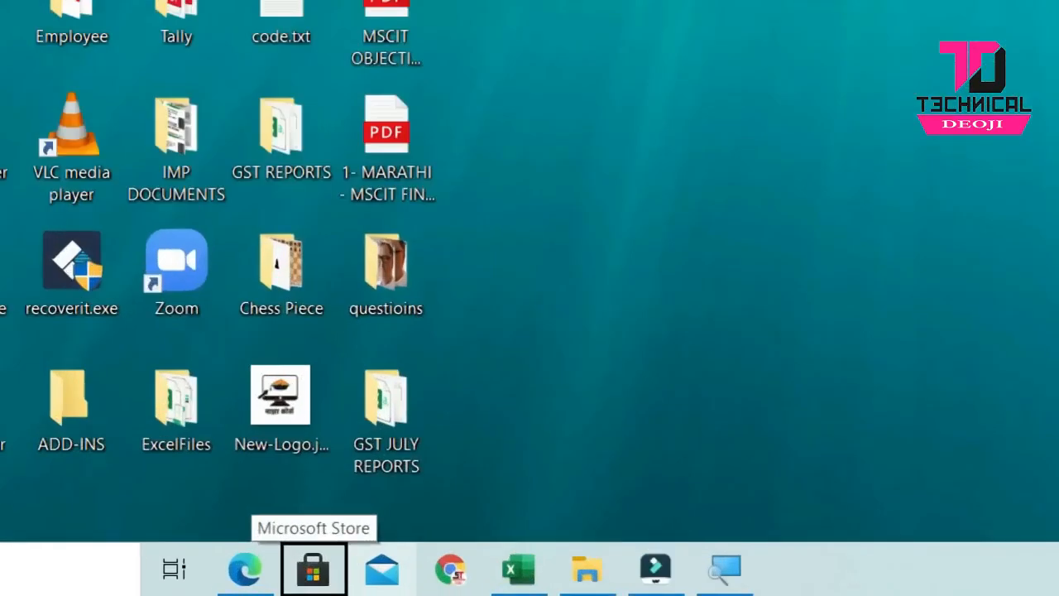
{"action": "key", "text": "super+t"}
{"action": "key", "text": "super+t"}
{"action": "key", "text": "super+t"}
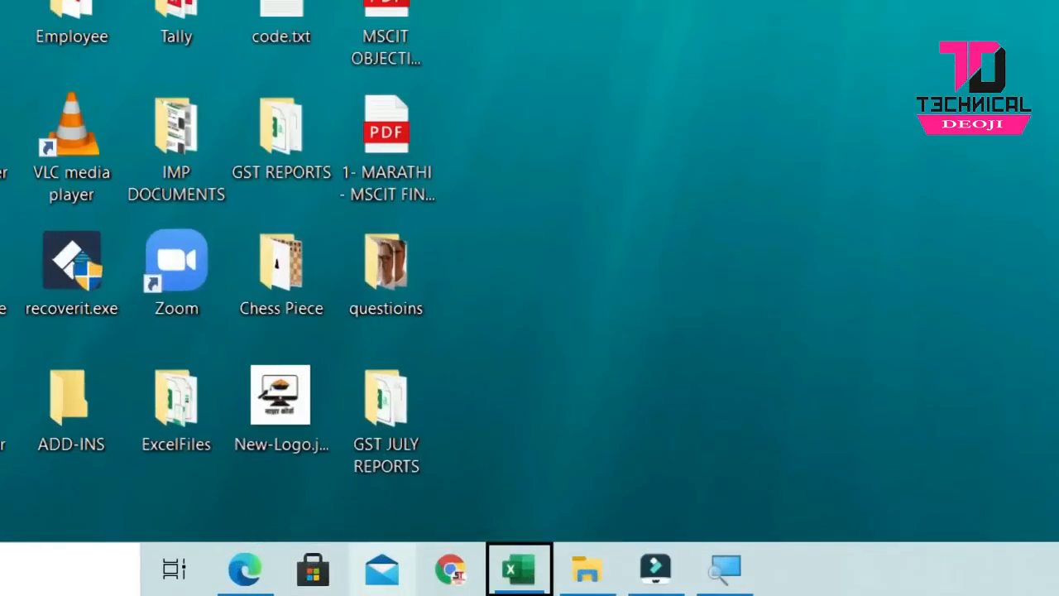
{"action": "key", "text": "super+t"}
{"action": "key", "text": "super+t"}
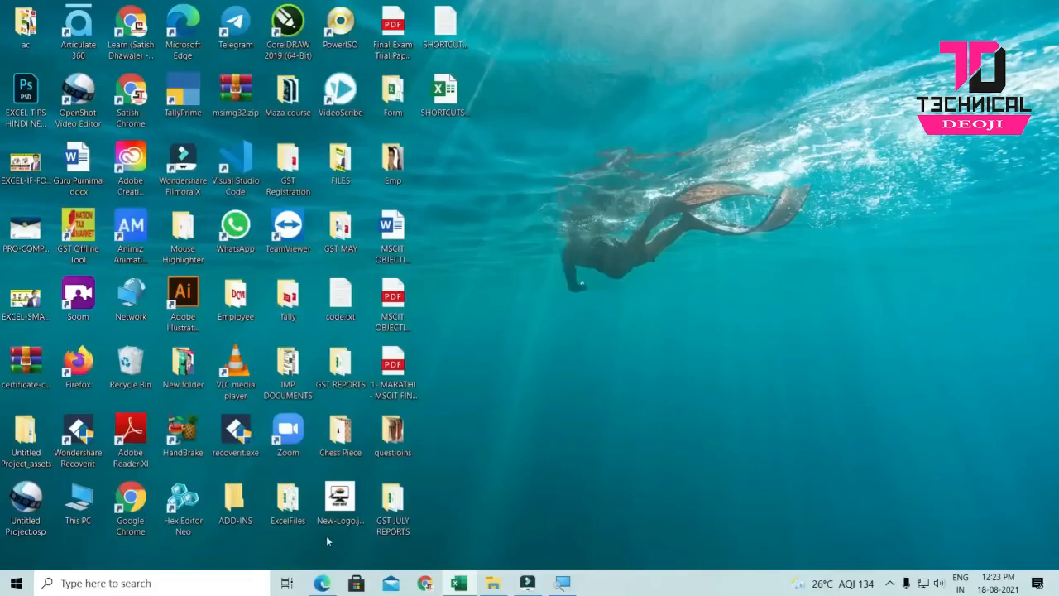
- Focus Microsoft Edge on the taskbar, open it, and toggle its window using its first taskbar position
{"action": "mouse_move", "coordinate": [259, 579]}
{"action": "key", "text": "super+t"}
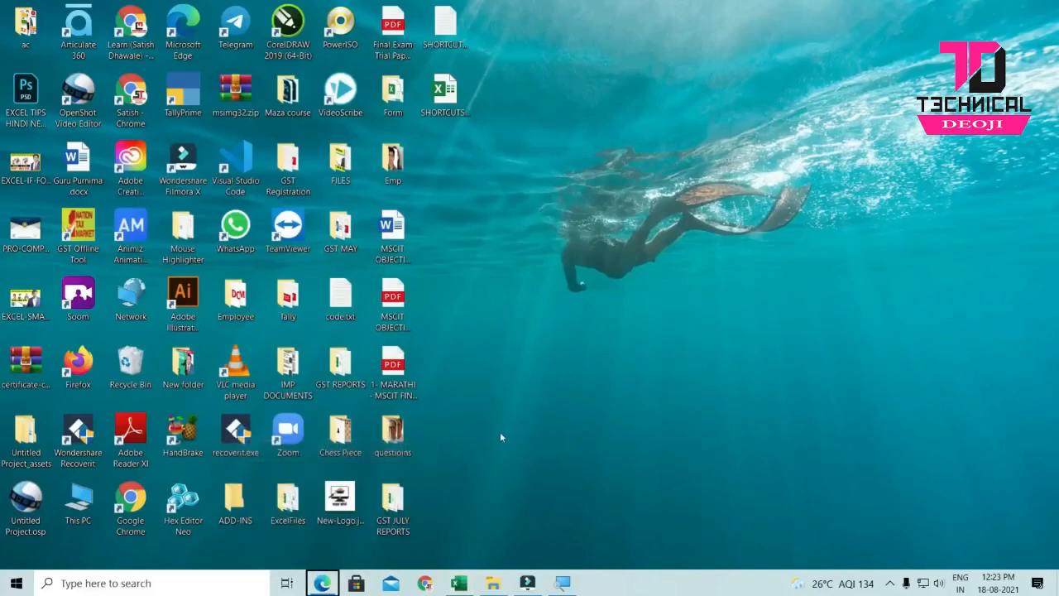
{"action": "key", "text": "Return"}
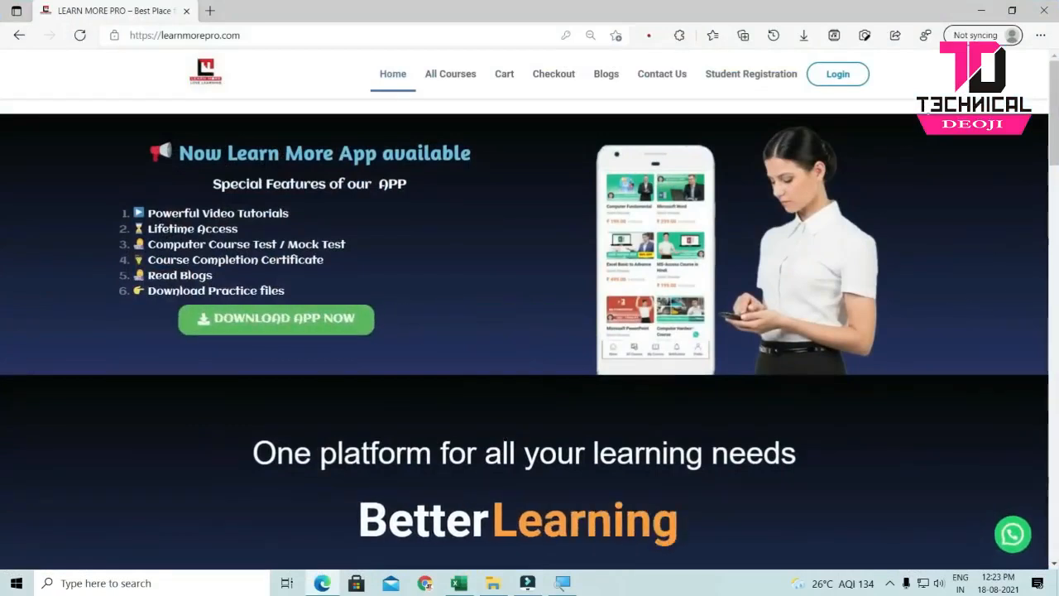
{"action": "key", "text": "super+1"}
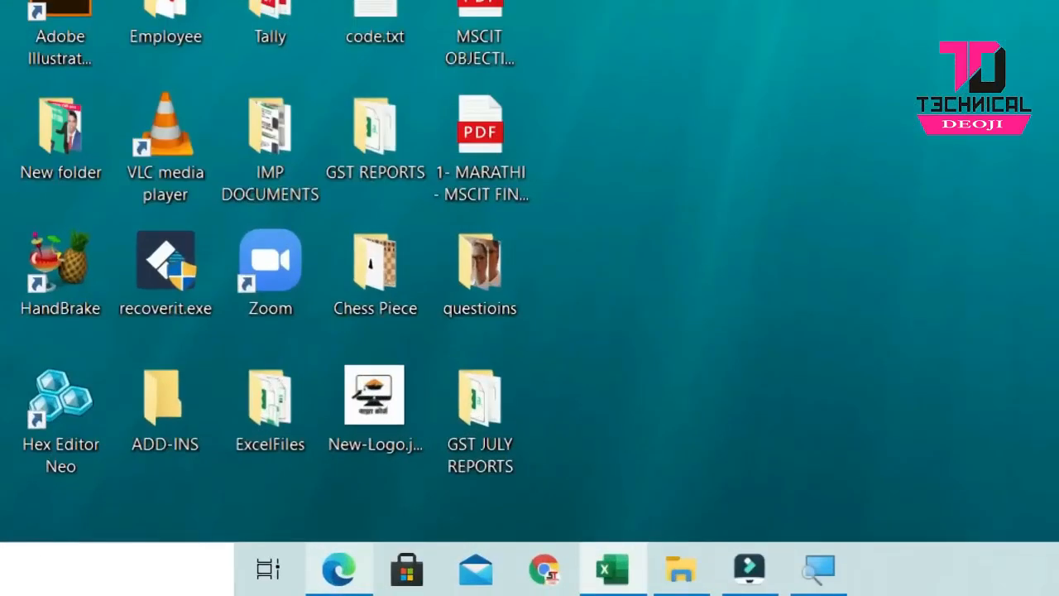
{"action": "mouse_move", "coordinate": [320, 592]}
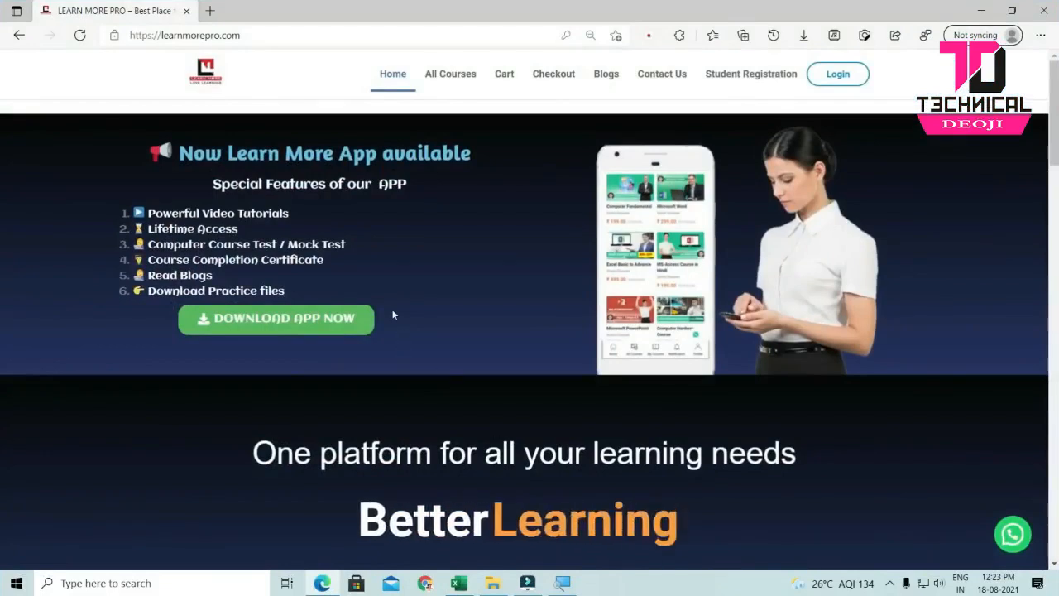
- Open the All Courses page on the LEARN MORE PRO site and browse the course list
{"action": "left_click", "coordinate": [447, 76]}
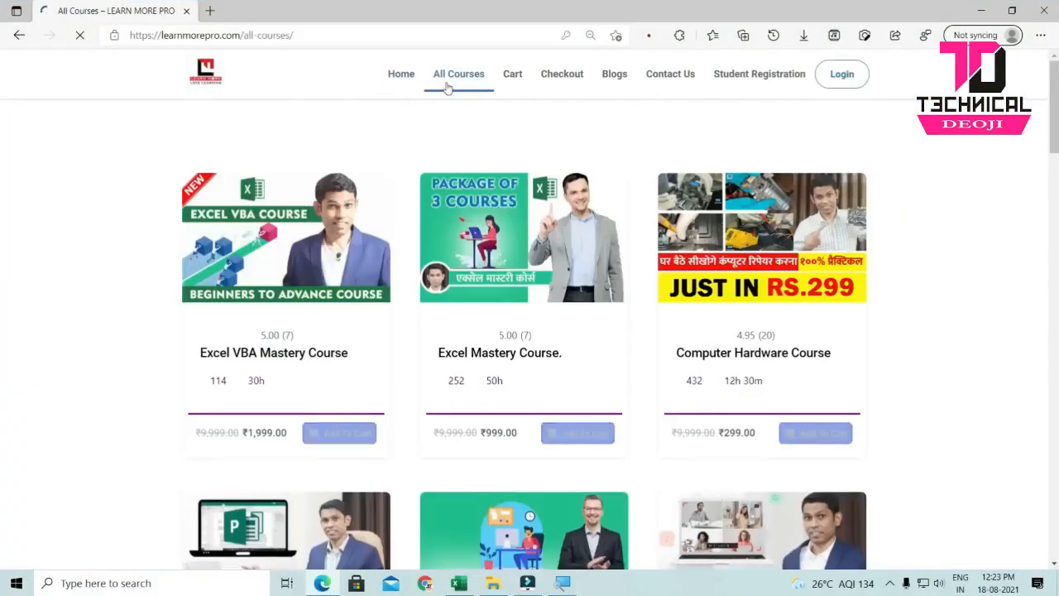
{"action": "scroll", "coordinate": [426, 141], "scroll_direction": "down", "scroll_amount": 10}
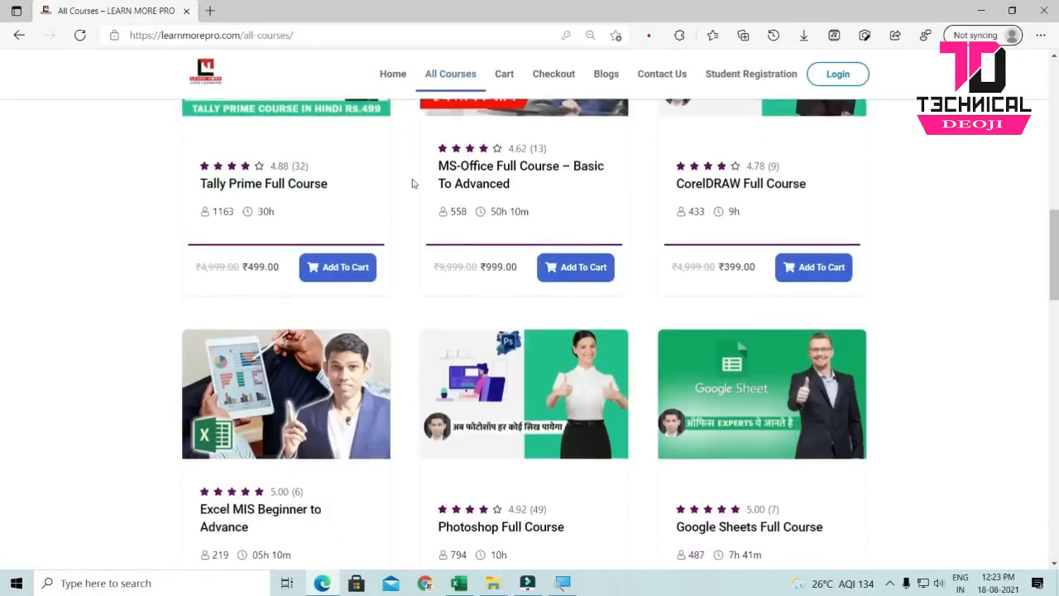
{"action": "scroll", "coordinate": [412, 184], "scroll_direction": "down", "scroll_amount": 9}
{"action": "scroll", "coordinate": [410, 186], "scroll_direction": "up", "scroll_amount": 10}
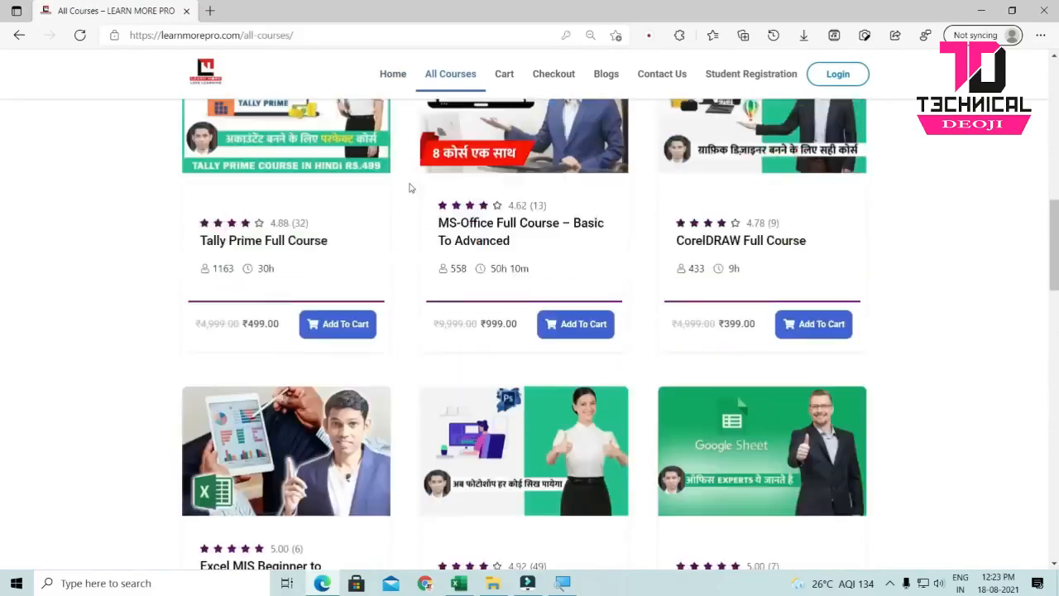
{"action": "scroll", "coordinate": [408, 188], "scroll_direction": "up", "scroll_amount": 10}
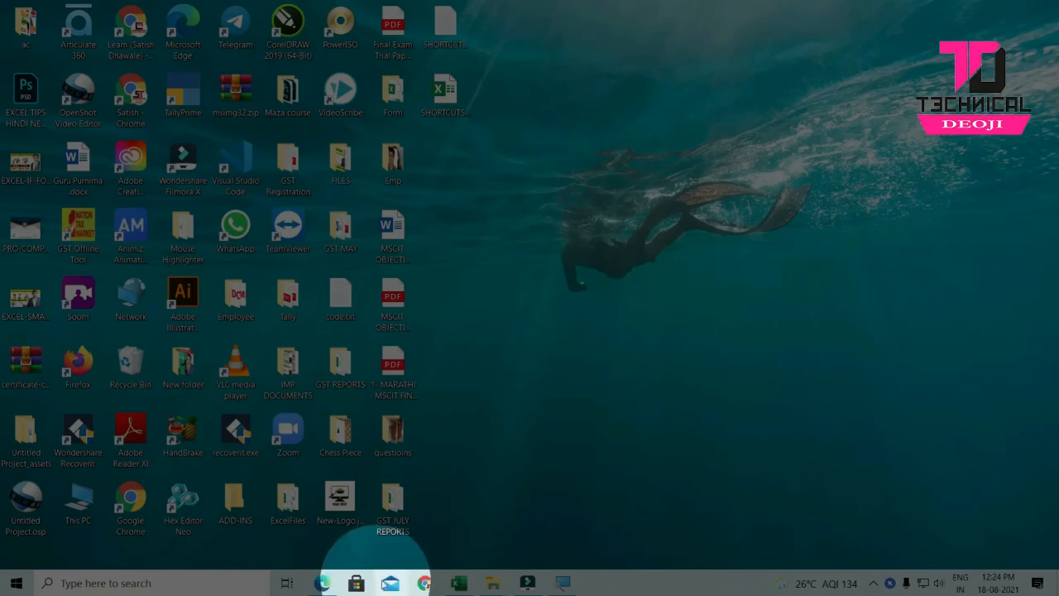
- Open Chrome from the taskbar and close its window, and preview the open Edge window
{"action": "mouse_move", "coordinate": [323, 584]}
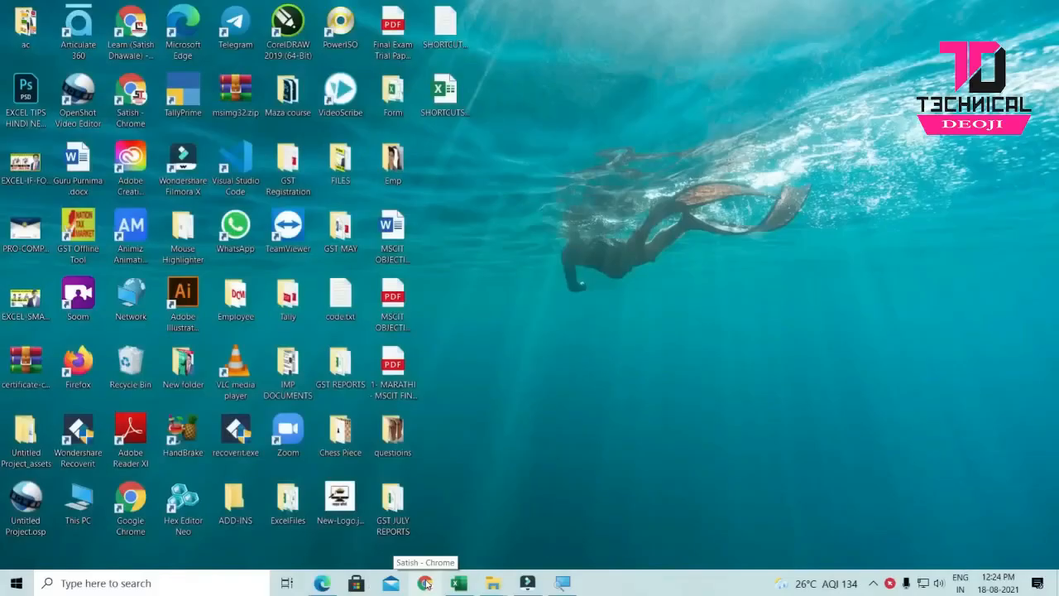
{"action": "left_click", "coordinate": [425, 584]}
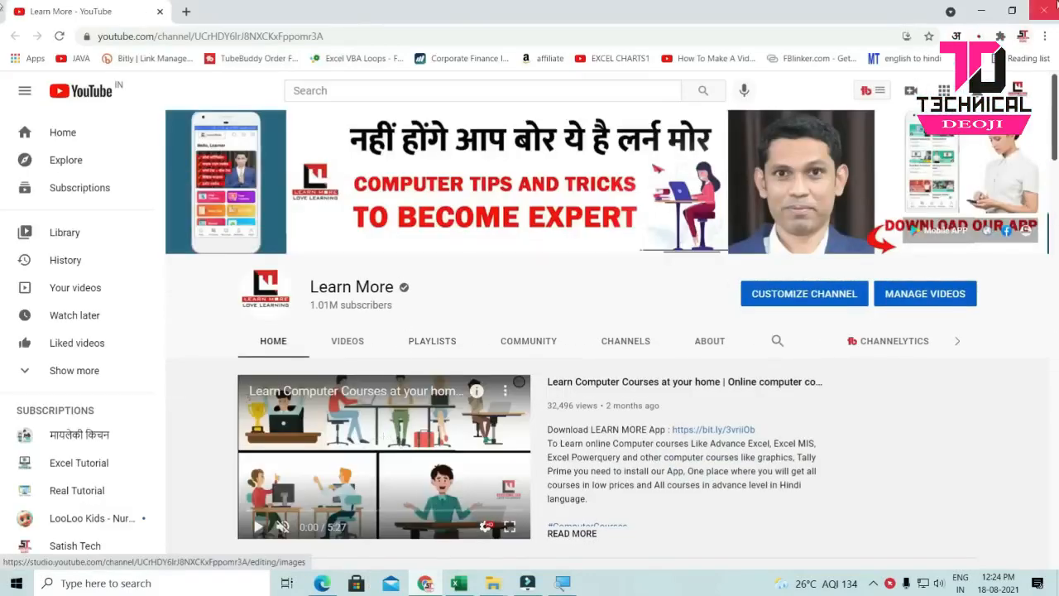
{"action": "left_click", "coordinate": [1045, 10]}
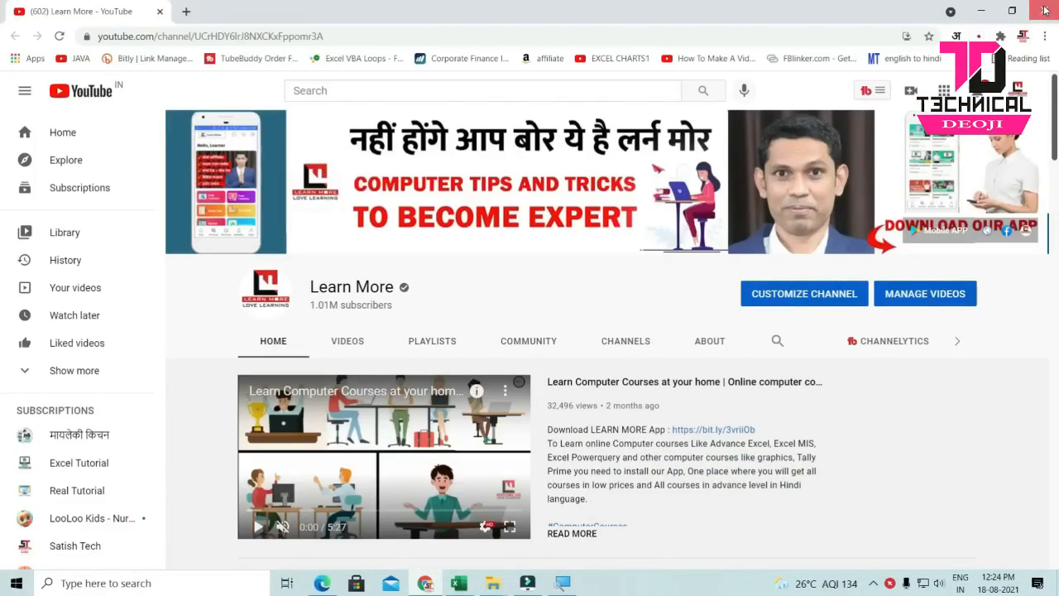
{"action": "left_click", "coordinate": [1045, 10]}
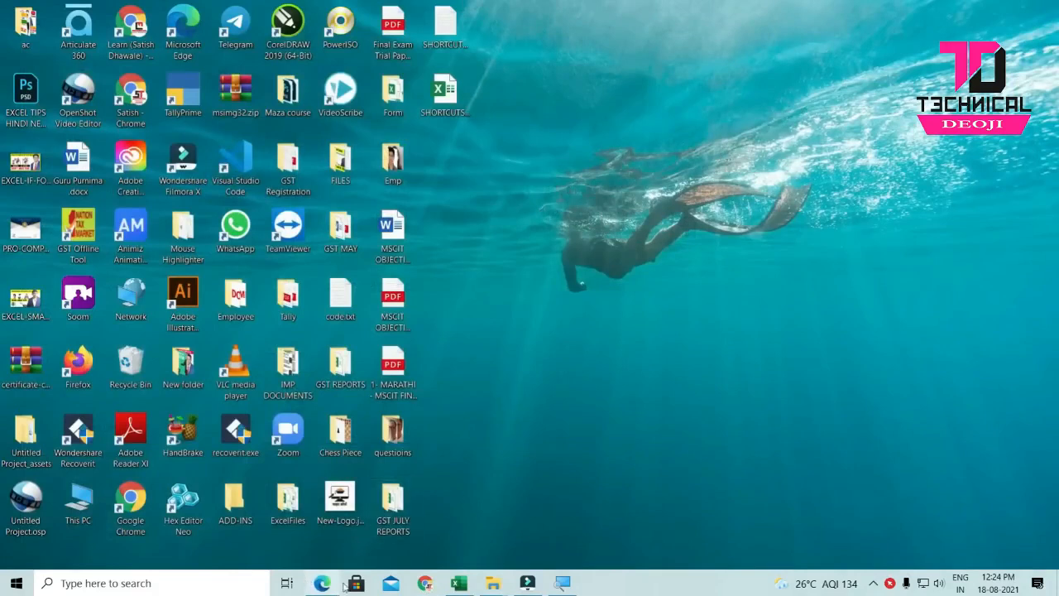
{"action": "mouse_move", "coordinate": [321, 584]}
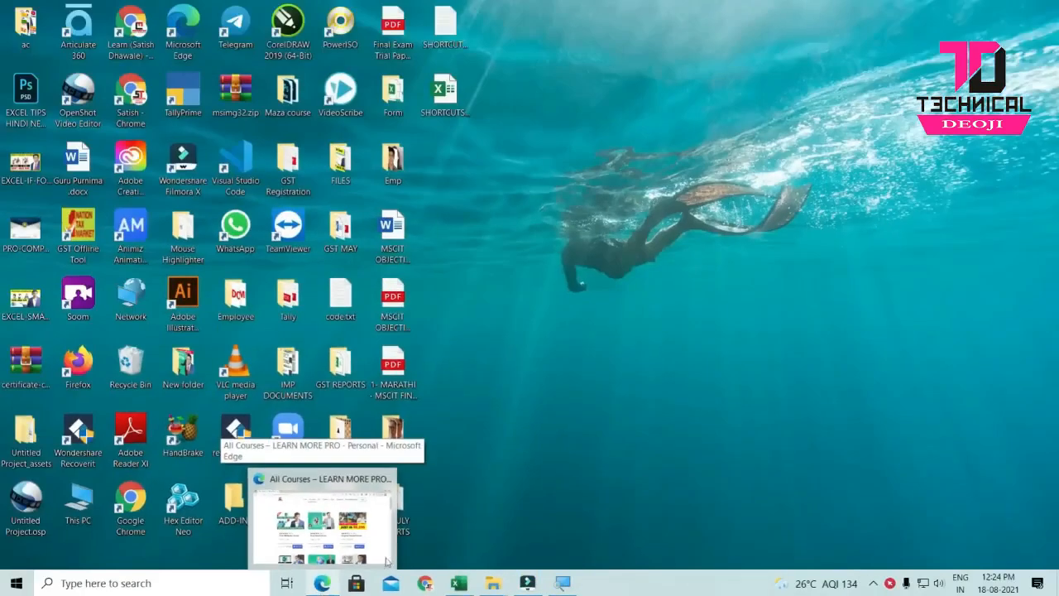
{"action": "left_click", "coordinate": [695, 420]}
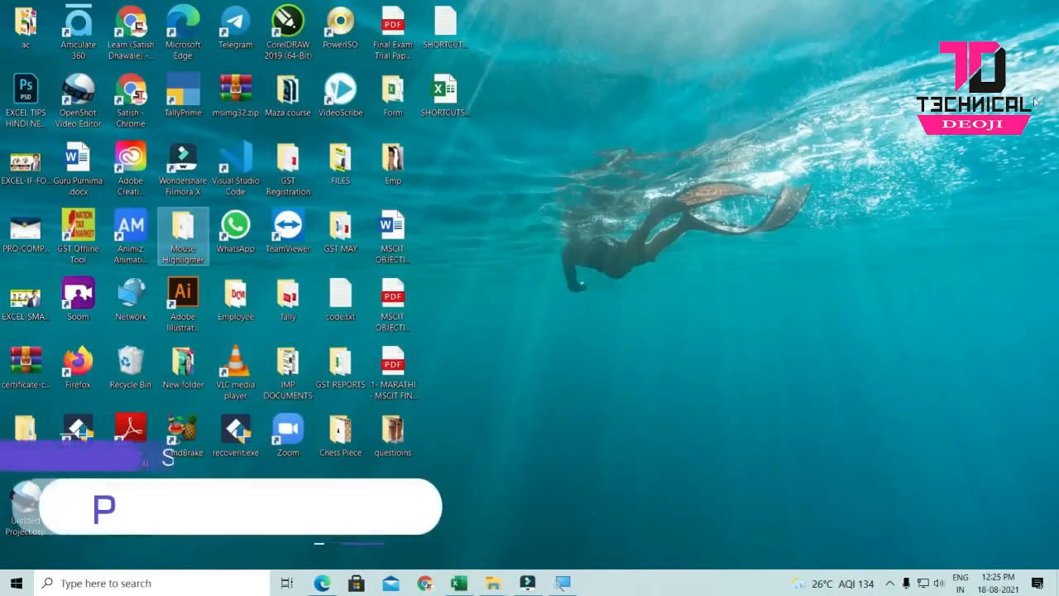
- Open the Project display options and dismiss them without choosing a mode
{"action": "key", "text": "super+p"}
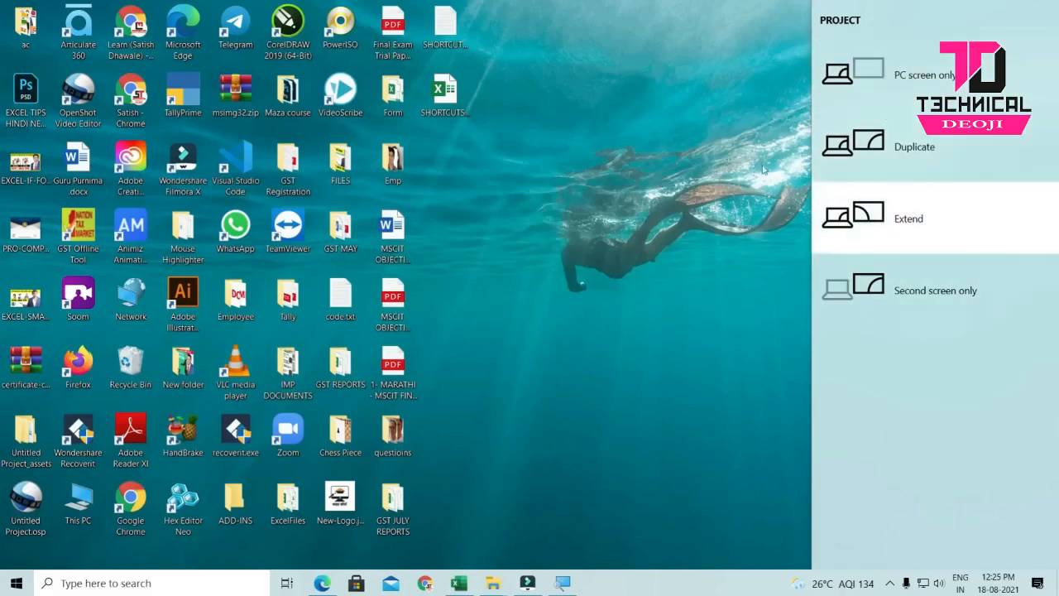
{"action": "left_click", "coordinate": [707, 168]}
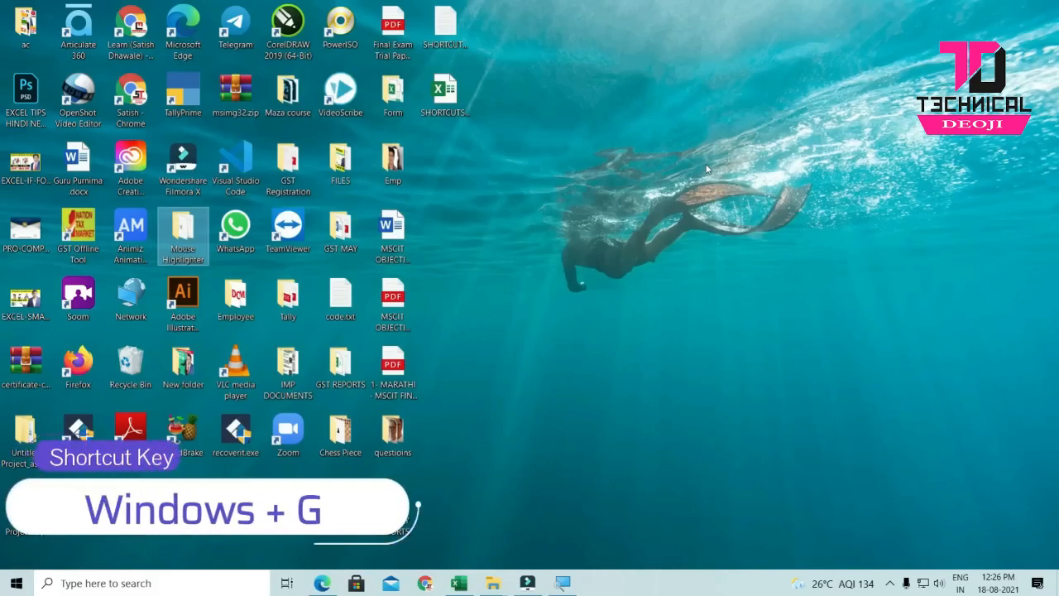
- Open the Xbox Game Bar, close the Audio widget, view the Capture widget, and dismiss the overlay
{"action": "key", "text": "super+g"}
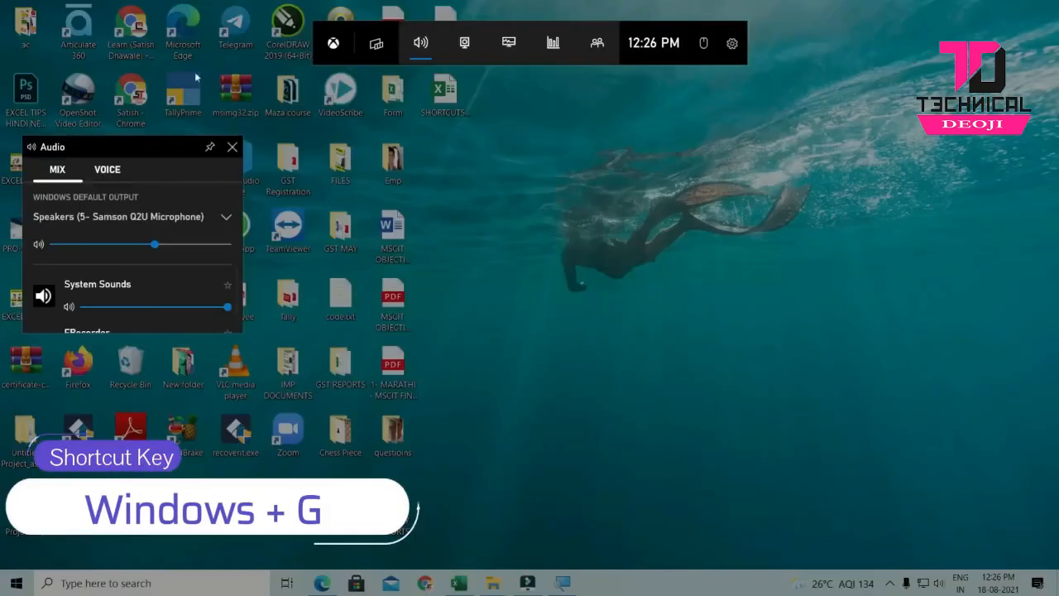
{"action": "left_click", "coordinate": [233, 148]}
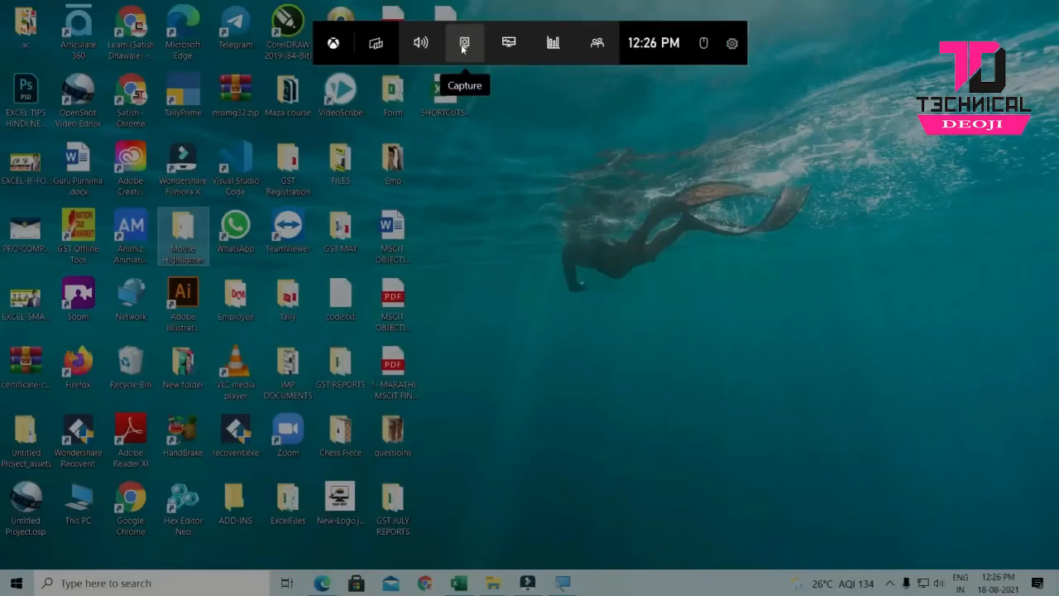
{"action": "left_click", "coordinate": [466, 43]}
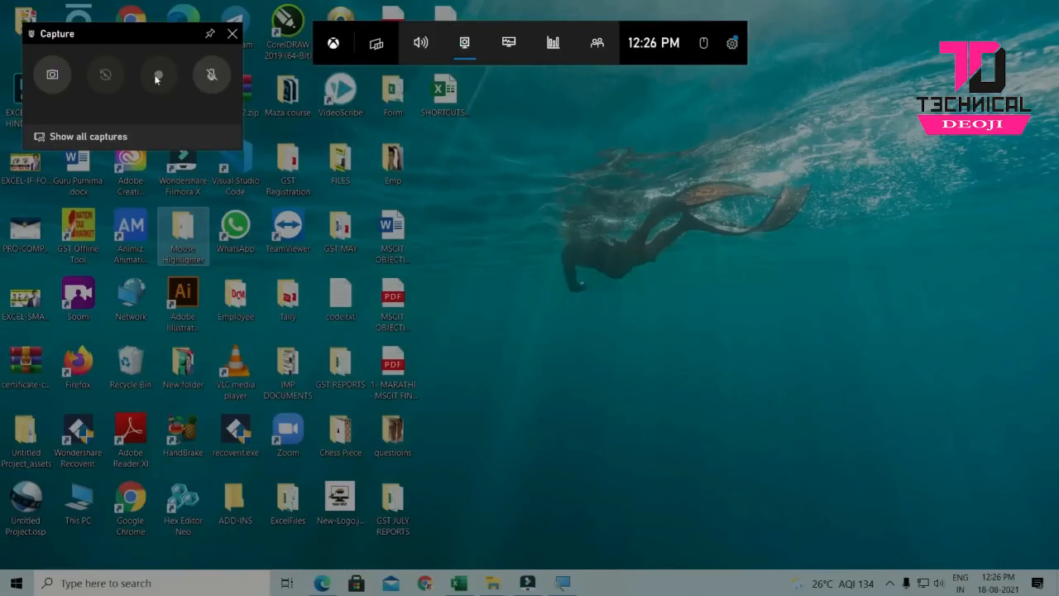
{"action": "left_click", "coordinate": [233, 33]}
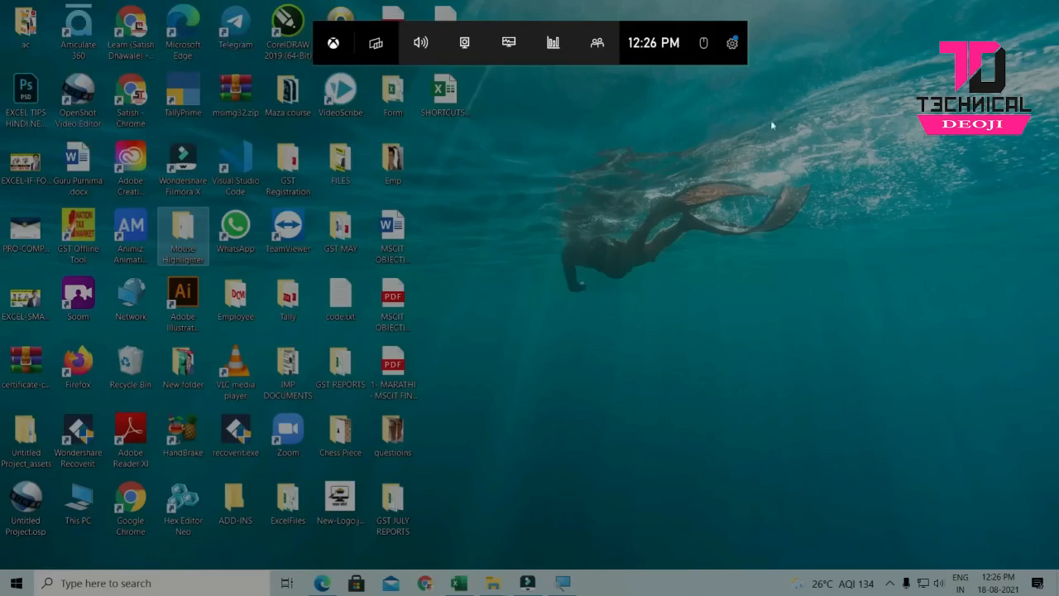
{"action": "left_click", "coordinate": [602, 180]}
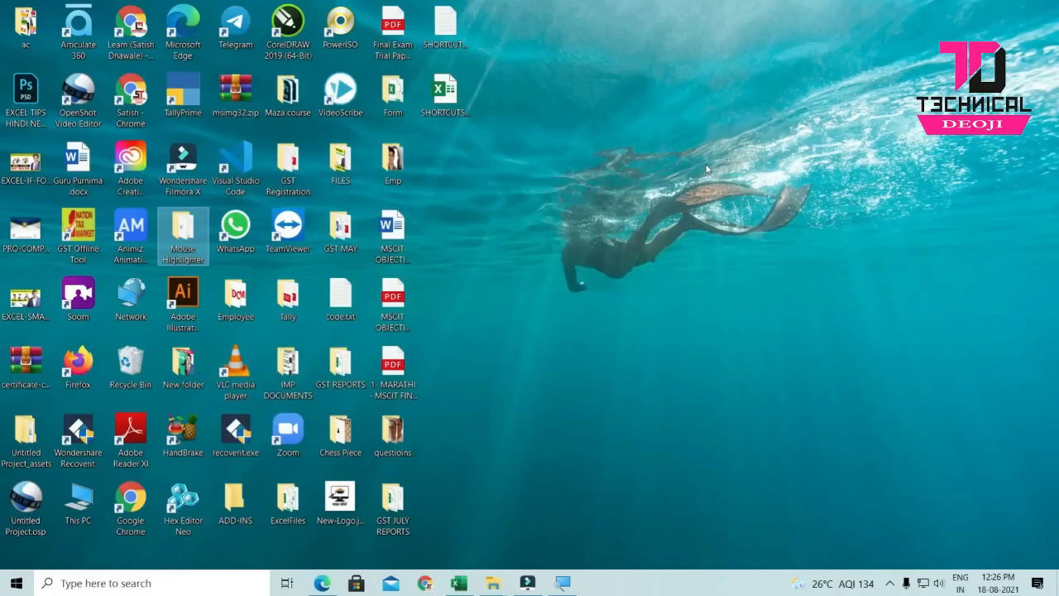
- Launch Notepad through the Run dialog
{"action": "key", "text": "super+r"}
{"action": "type", "text": "notepad"}
{"action": "key", "text": "Return"}
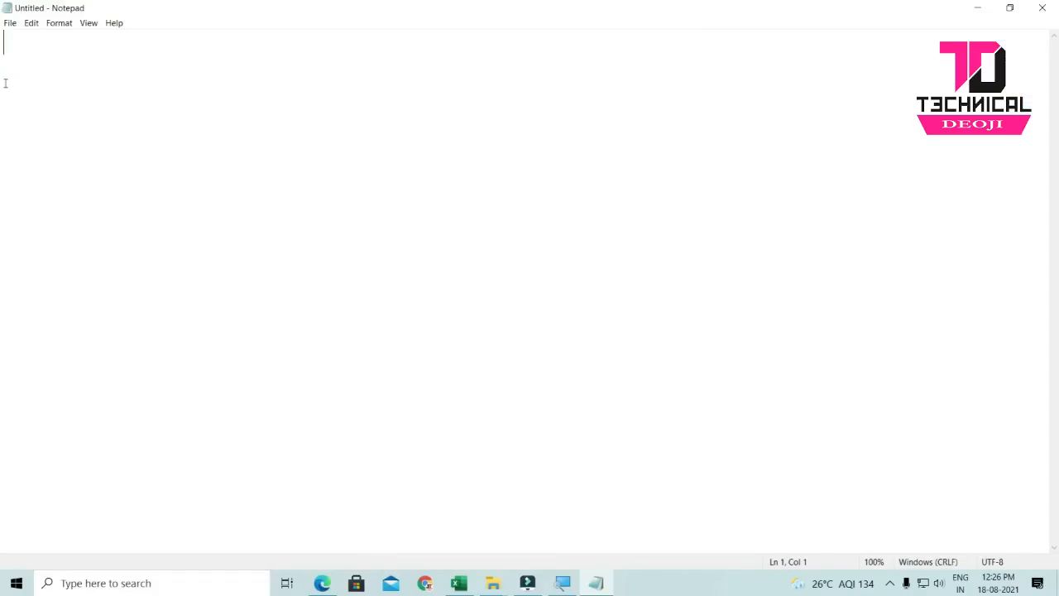
- Insert five different face emojis into the blank Notepad document with the emoji picker, and close the picker
{"action": "key", "text": "super+semicolon"}
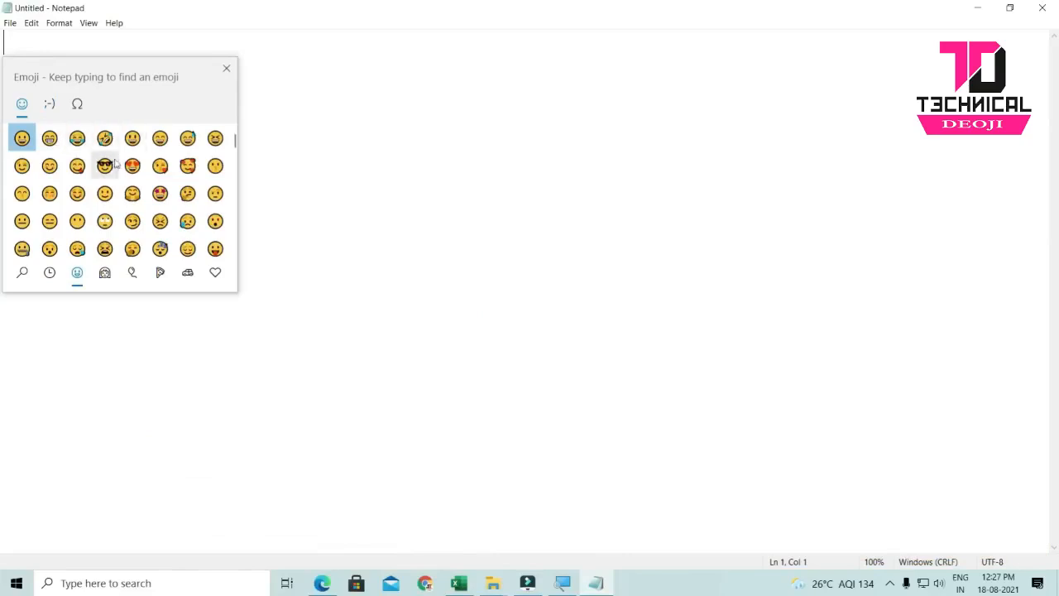
{"action": "left_click", "coordinate": [185, 141]}
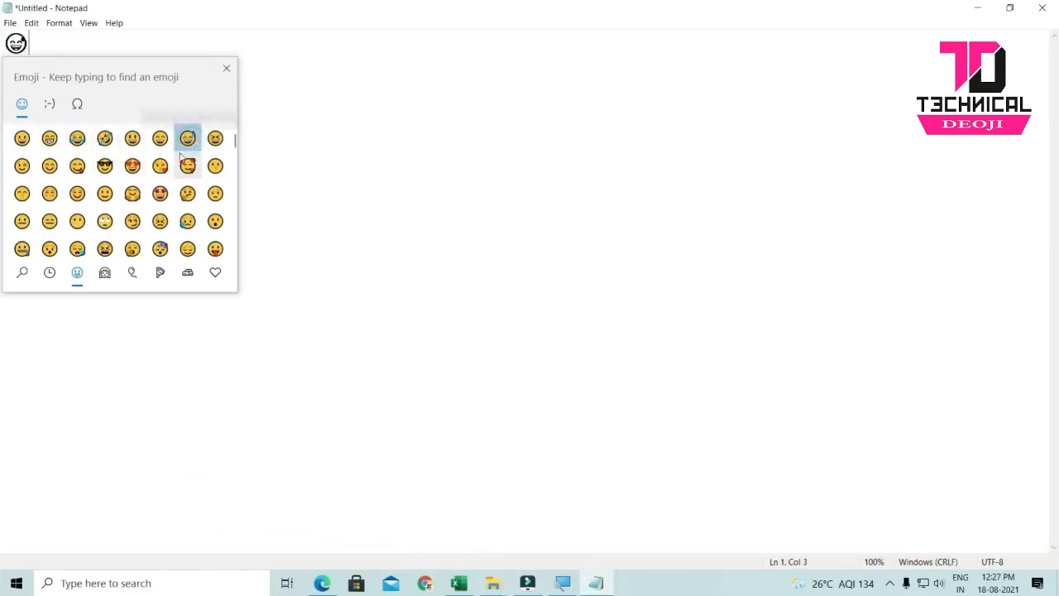
{"action": "left_click", "coordinate": [160, 194]}
{"action": "left_click", "coordinate": [132, 193]}
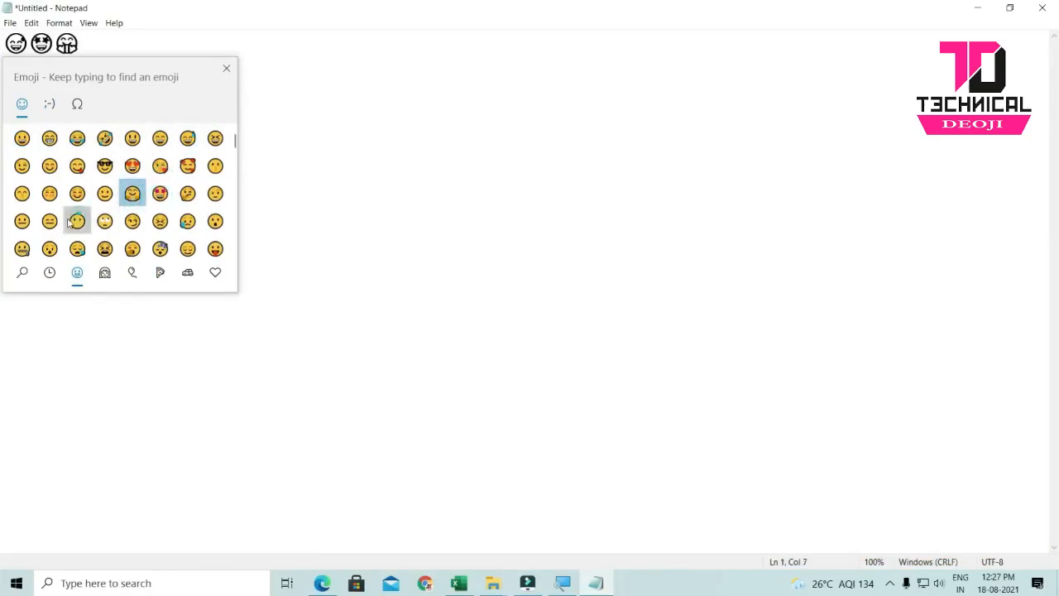
{"action": "left_click", "coordinate": [77, 221]}
{"action": "left_click", "coordinate": [22, 221]}
{"action": "left_click", "coordinate": [226, 68]}
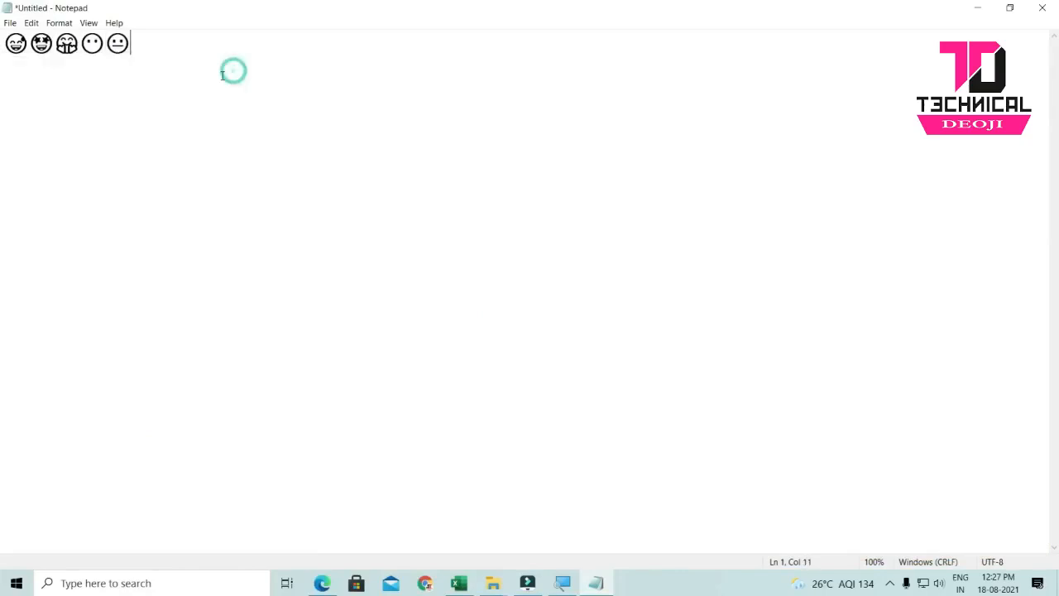
- Delete all the emojis from the Notepad document
{"action": "left_click_drag", "start_coordinate": [166, 57], "coordinate": [24, 54]}
{"action": "key", "text": "BackSpace"}
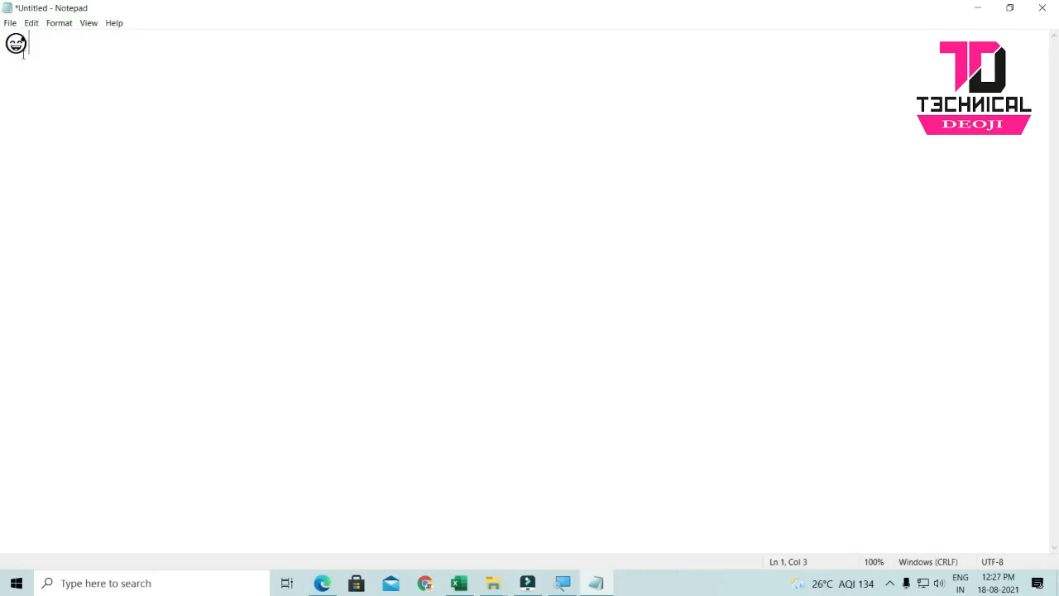
{"action": "key", "text": "BackSpace"}
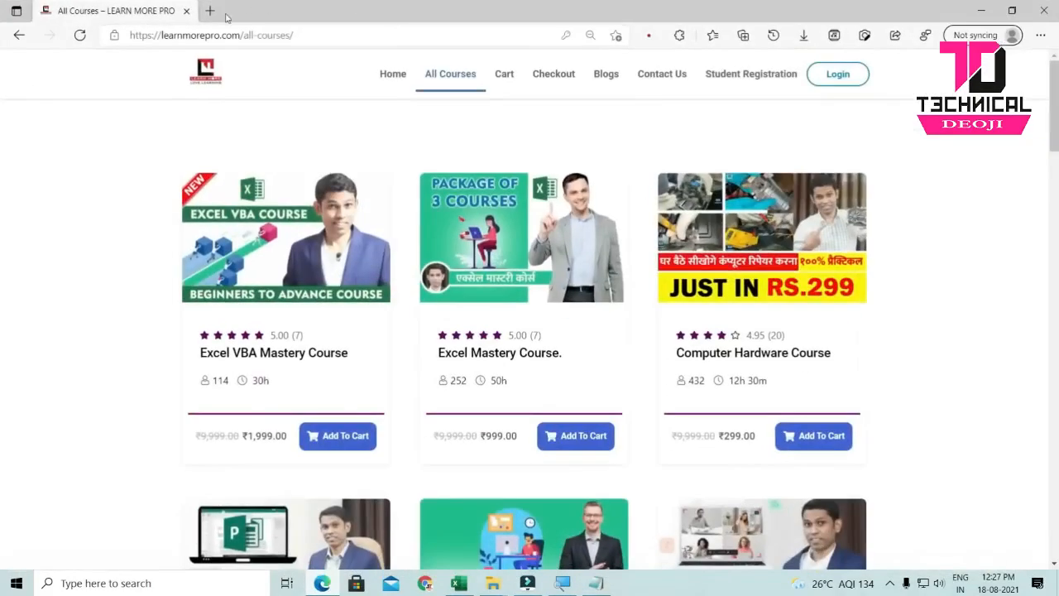
- Open learnmoreindia.in in a new browser tab and close the advertisement covering the page
{"action": "left_click", "coordinate": [210, 11]}
{"action": "type", "text": "LEARN"}
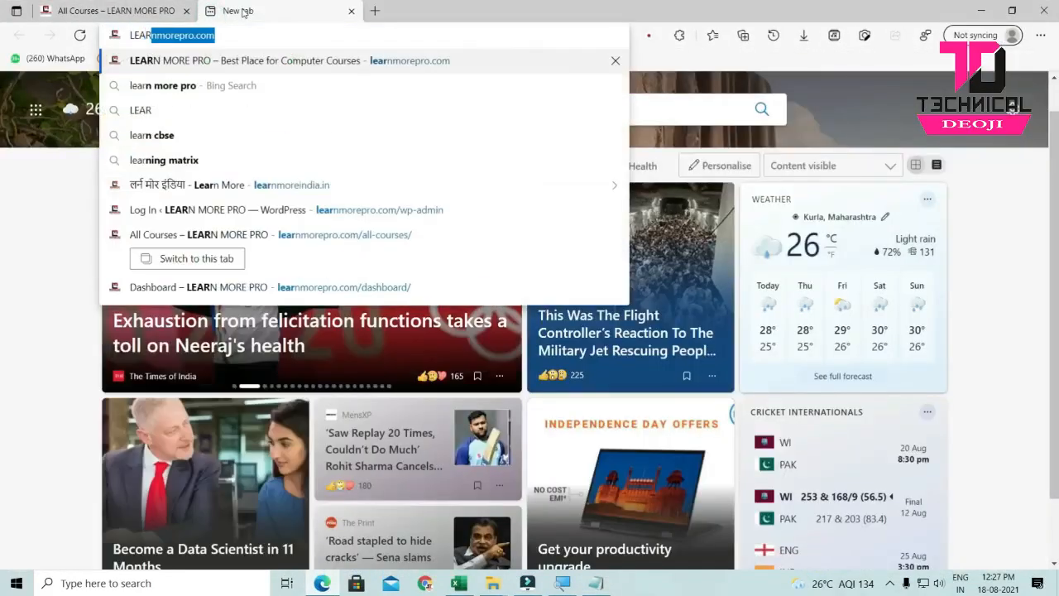
{"action": "type", "text": "MOREINDIa.in"}
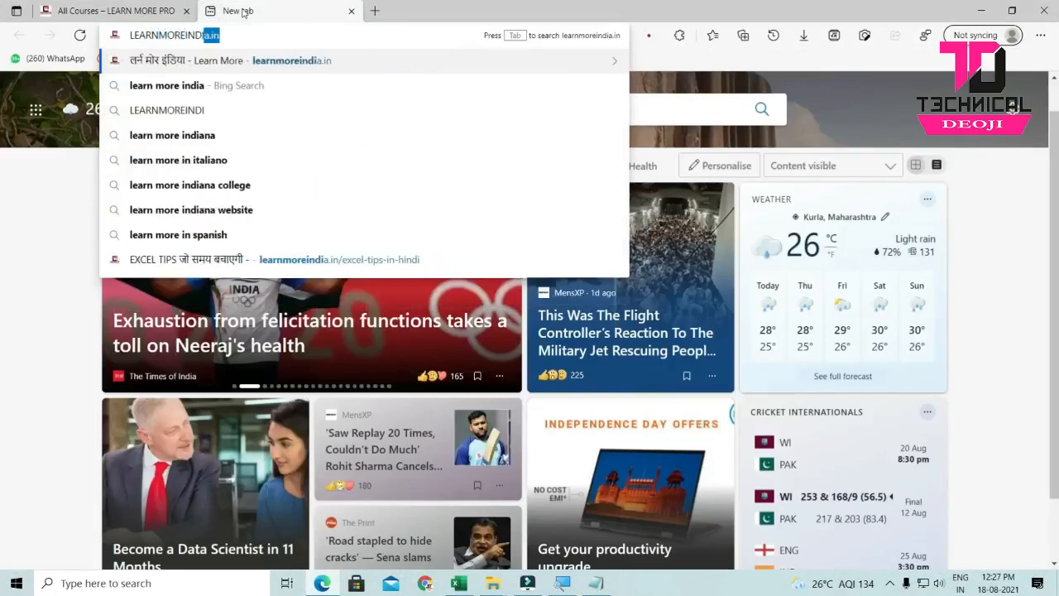
{"action": "key", "text": "Return"}
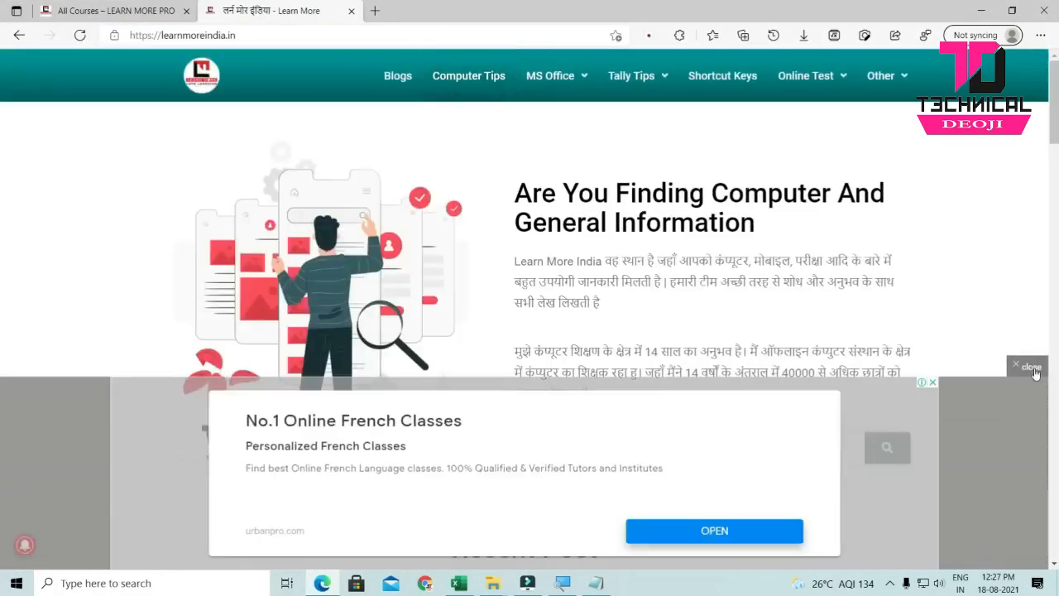
{"action": "left_click", "coordinate": [1031, 366]}
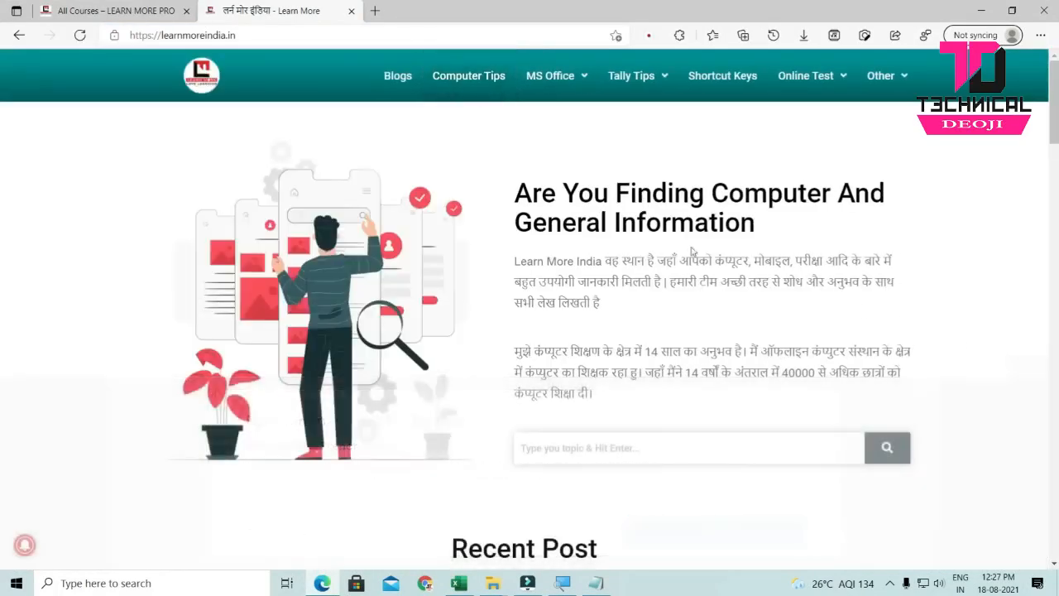
- Open the "Online Free Computer Test In Hindi– Part 4" article from the Computer Tips category, dismissing the advertisement
{"action": "left_click", "coordinate": [483, 77]}
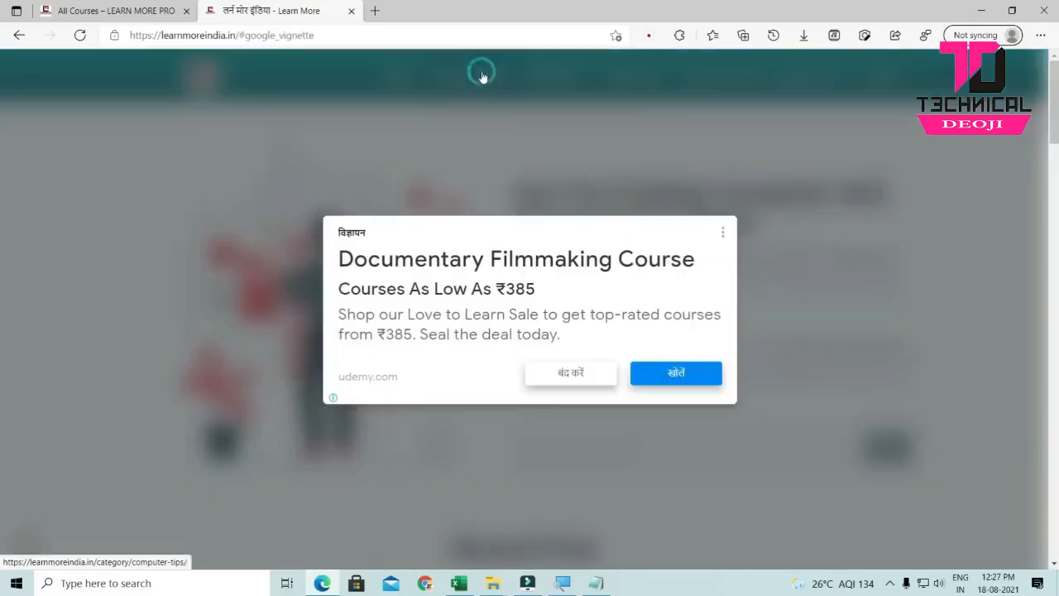
{"action": "left_click", "coordinate": [574, 374]}
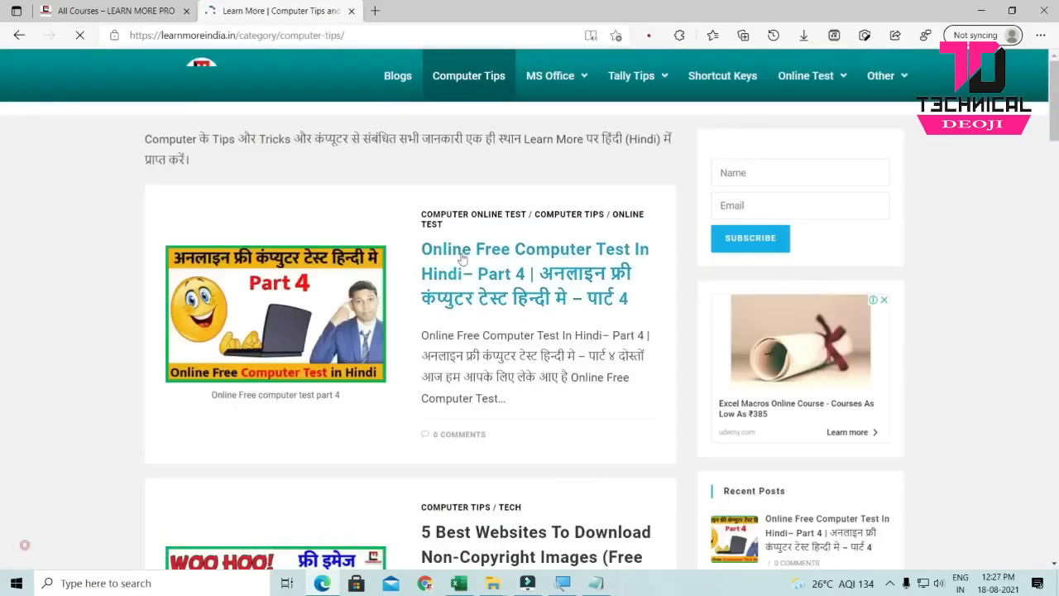
{"action": "left_click", "coordinate": [465, 248]}
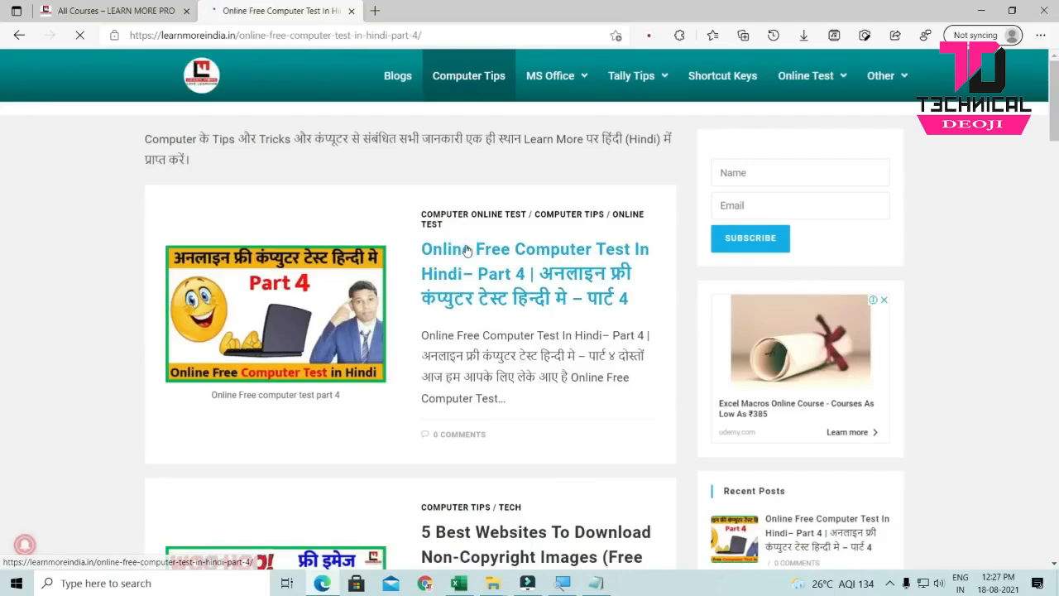
- Look through the article's introduction and test questions, highlighting sample passages that could be copied
{"action": "scroll", "coordinate": [466, 249], "scroll_direction": "down", "scroll_amount": 5}
{"action": "scroll", "coordinate": [467, 250], "scroll_direction": "down", "scroll_amount": 4}
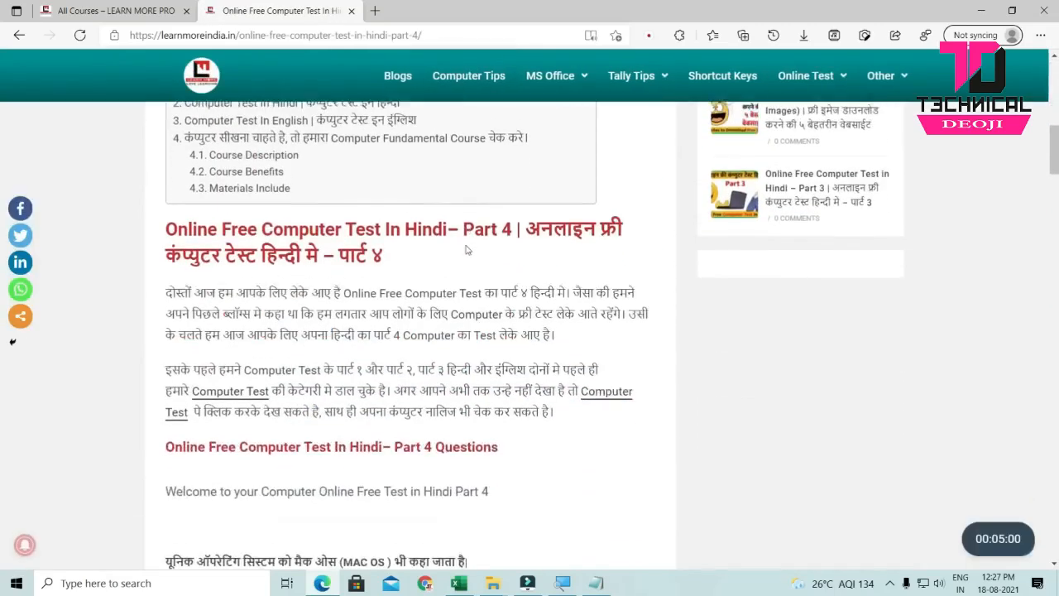
{"action": "scroll", "coordinate": [492, 237], "scroll_direction": "down", "scroll_amount": 2}
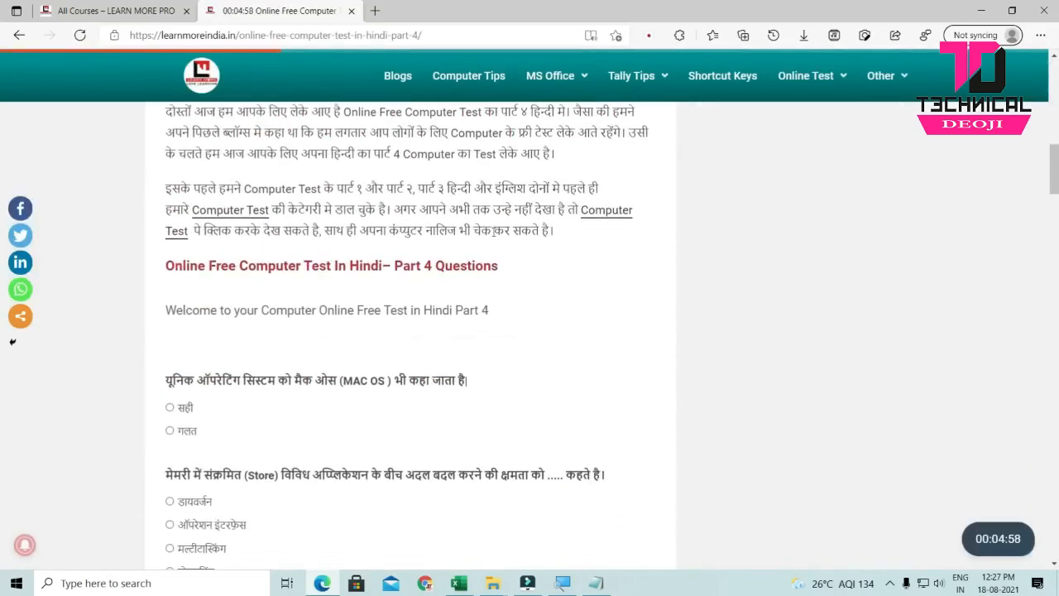
{"action": "scroll", "coordinate": [438, 234], "scroll_direction": "up", "scroll_amount": 3}
{"action": "scroll", "coordinate": [381, 232], "scroll_direction": "down", "scroll_amount": 2}
{"action": "scroll", "coordinate": [375, 231], "scroll_direction": "up", "scroll_amount": 1}
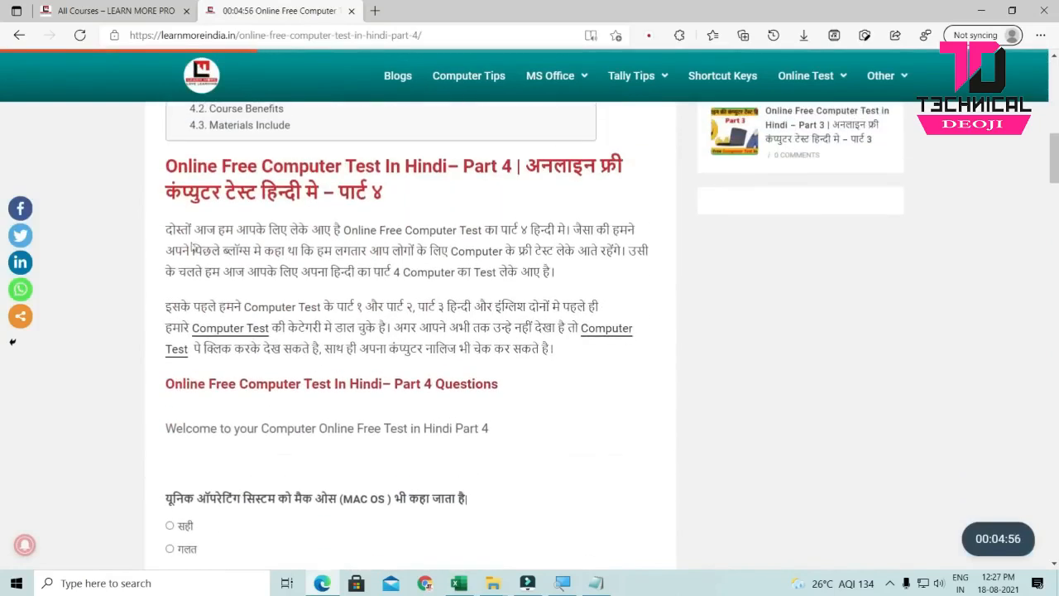
{"action": "left_click_drag", "start_coordinate": [164, 233], "coordinate": [598, 275]}
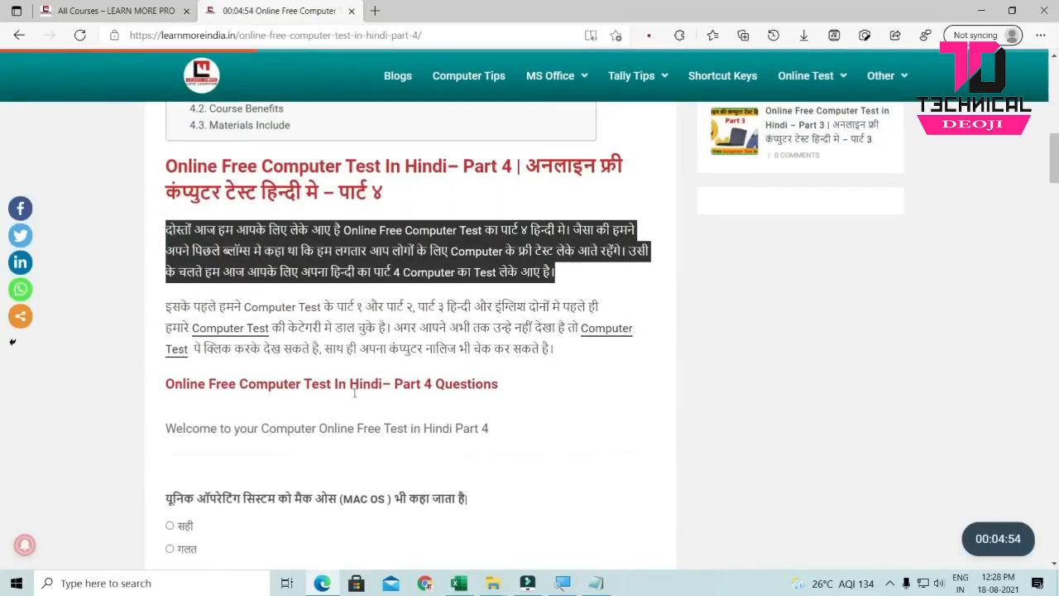
{"action": "left_click_drag", "start_coordinate": [154, 428], "coordinate": [506, 432]}
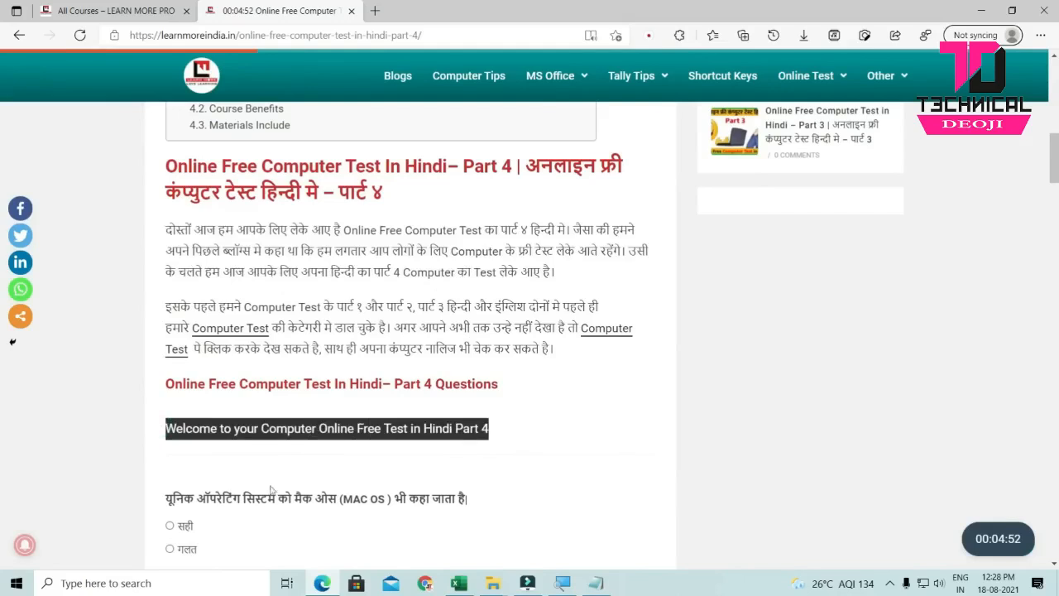
{"action": "scroll", "coordinate": [271, 490], "scroll_direction": "down", "scroll_amount": 4}
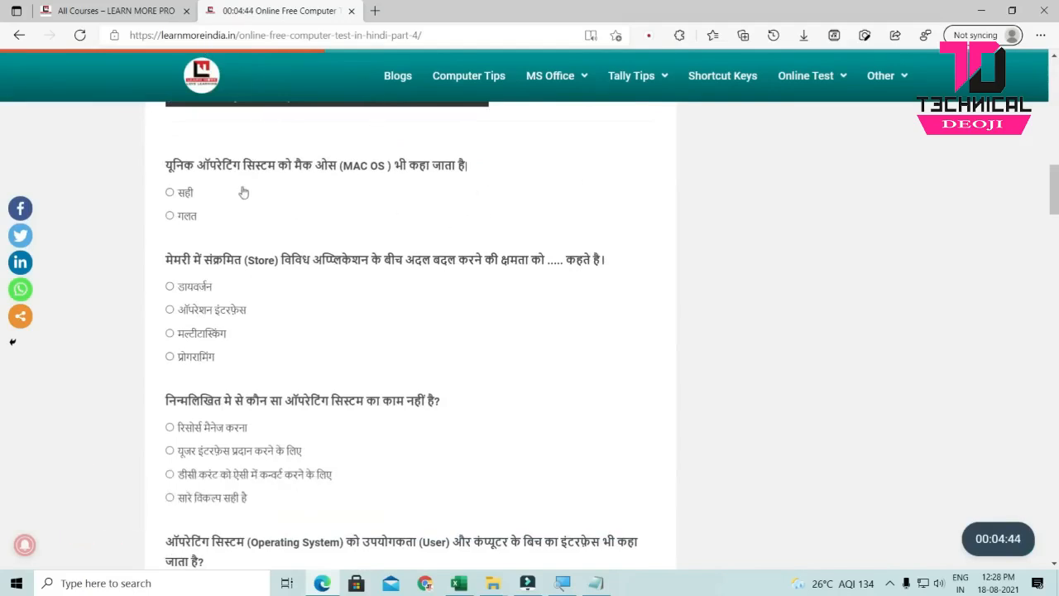
{"action": "left_click_drag", "start_coordinate": [162, 164], "coordinate": [223, 225]}
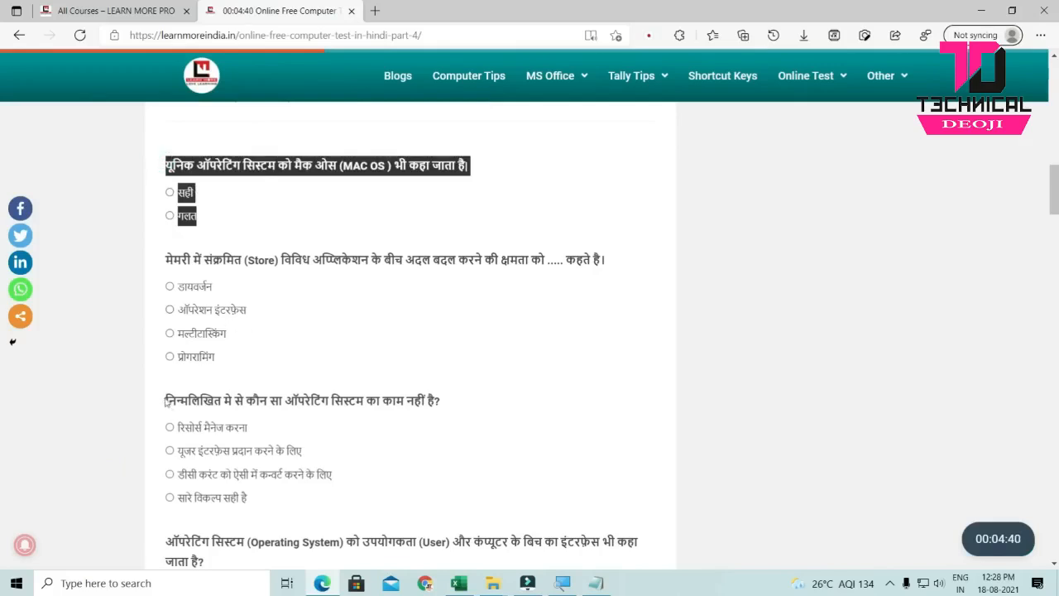
{"action": "left_click_drag", "start_coordinate": [166, 402], "coordinate": [272, 499]}
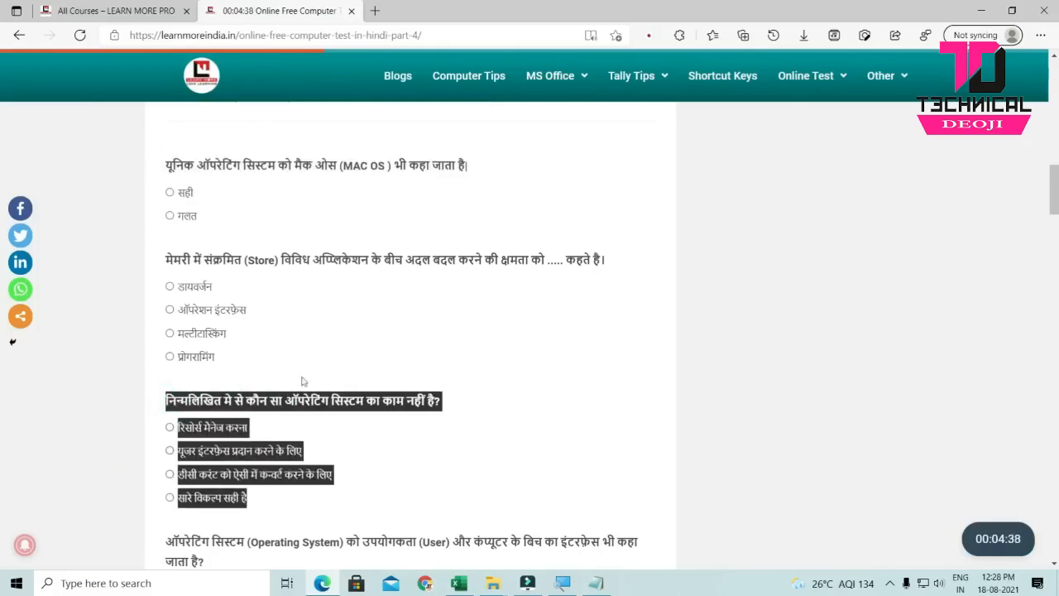
{"action": "left_click", "coordinate": [317, 337]}
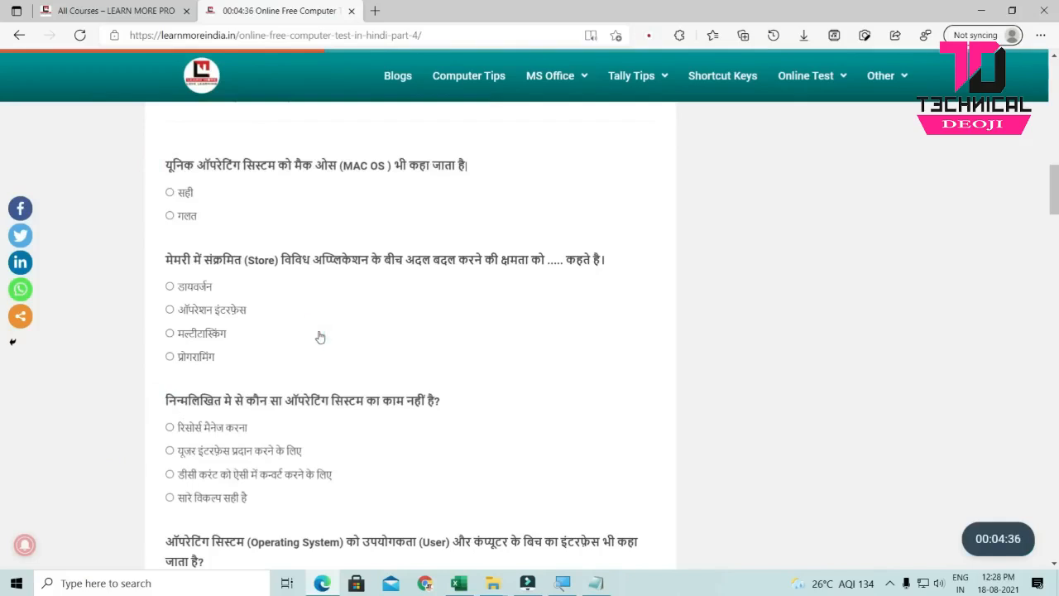
{"action": "left_click_drag", "start_coordinate": [164, 165], "coordinate": [266, 222]}
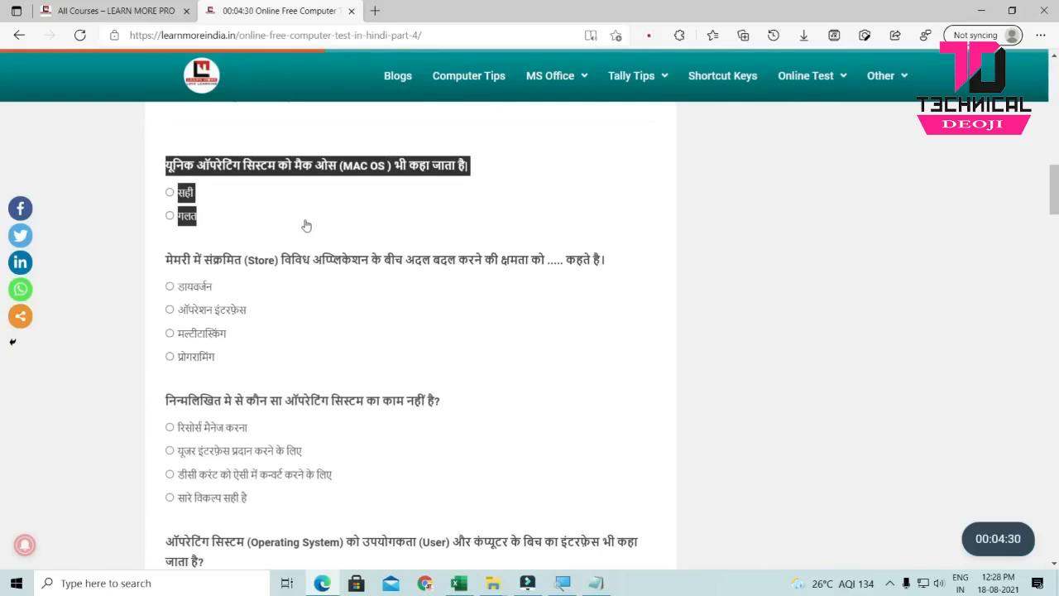
{"action": "left_click", "coordinate": [305, 224]}
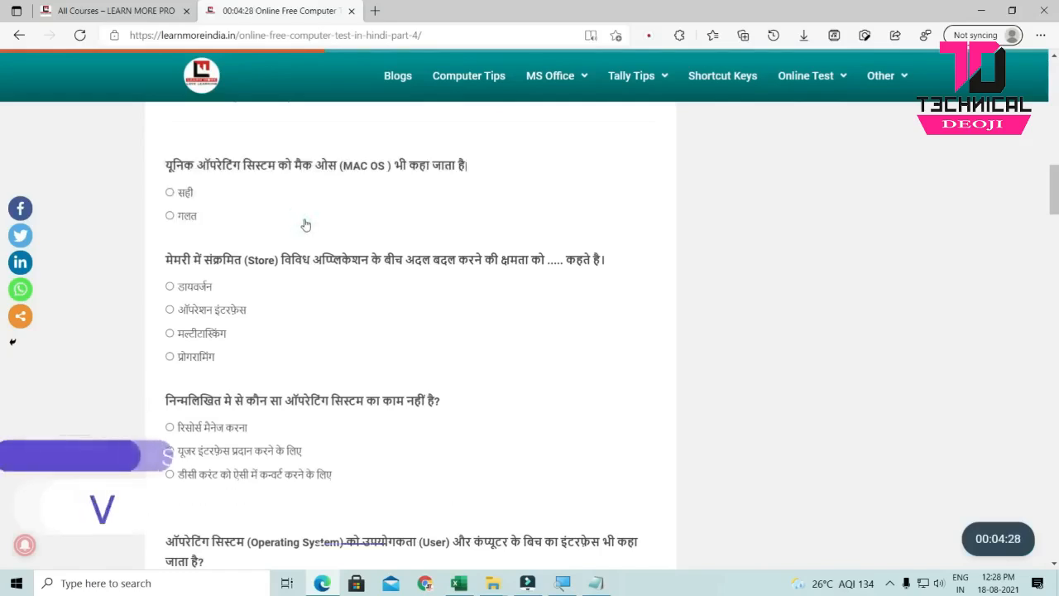
- Open the clipboard history, remove all of its entries, and close it
{"action": "key", "text": "super+v"}
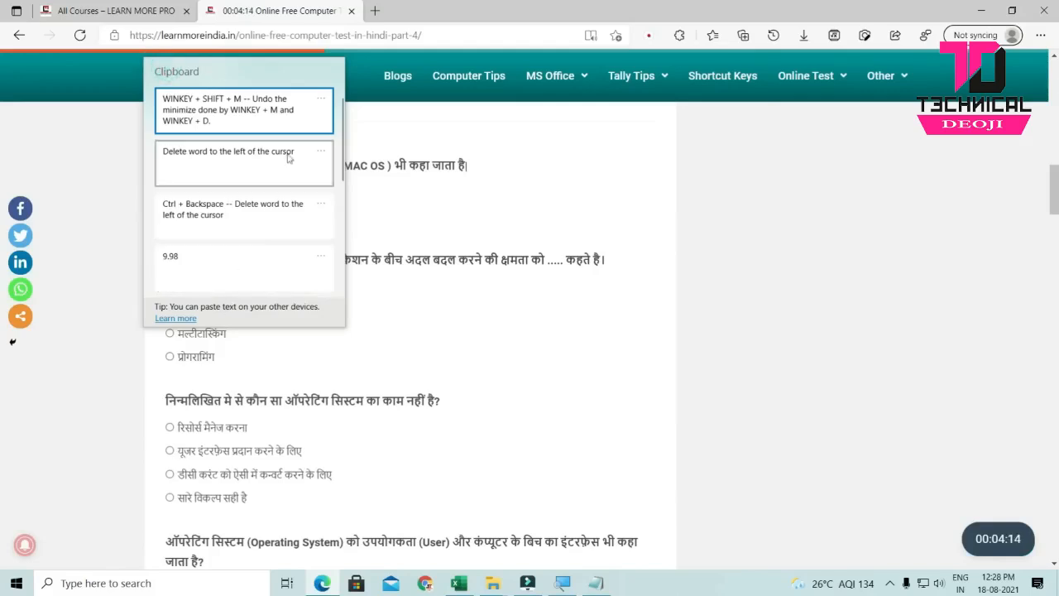
{"action": "left_click", "coordinate": [321, 100]}
{"action": "left_click", "coordinate": [292, 182]}
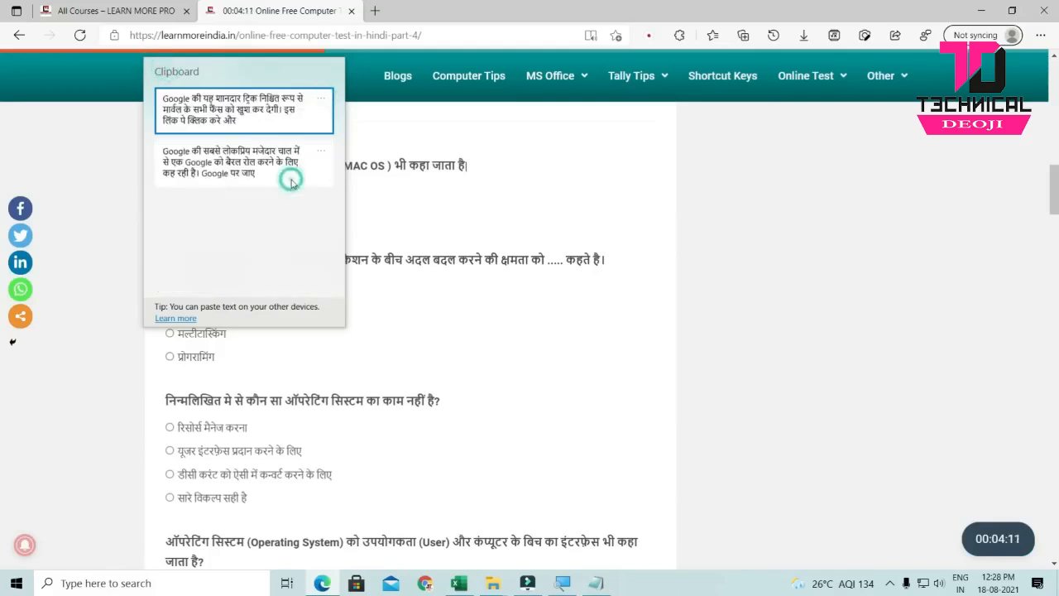
{"action": "left_click", "coordinate": [321, 99]}
{"action": "left_click", "coordinate": [307, 181]}
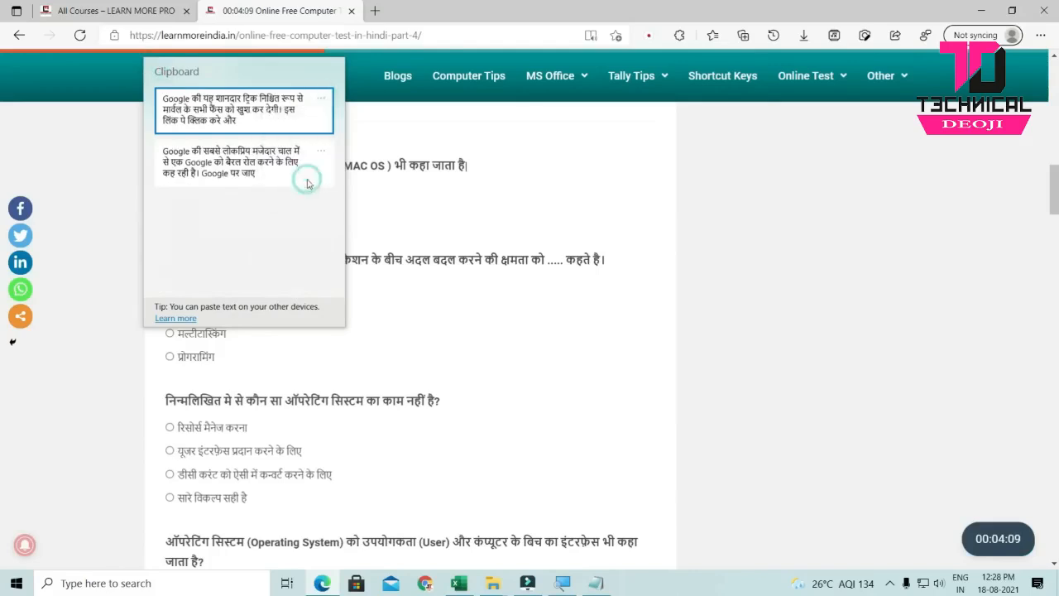
{"action": "left_click", "coordinate": [321, 100]}
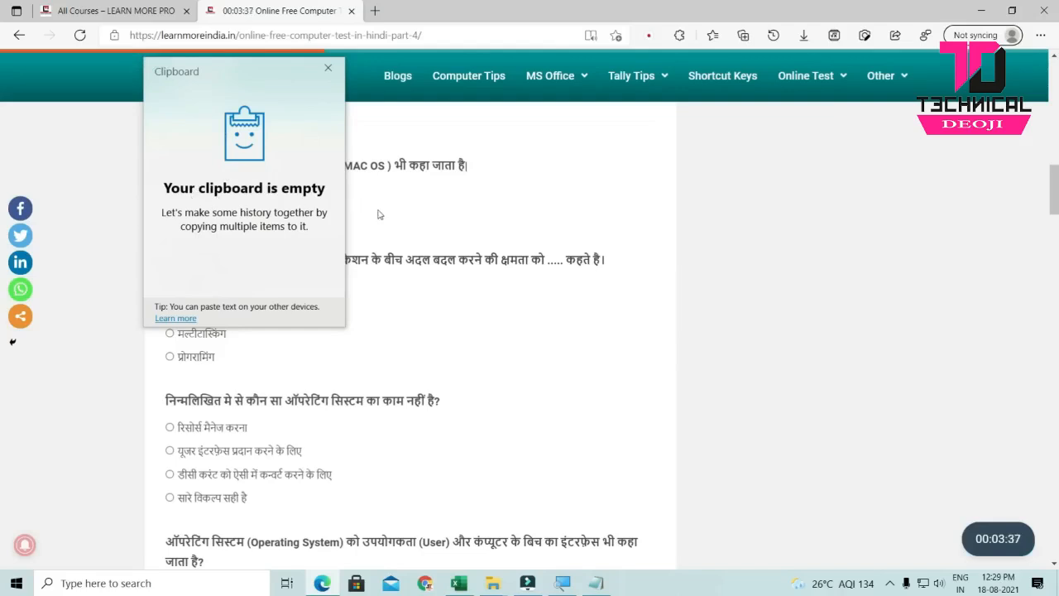
{"action": "left_click", "coordinate": [376, 212]}
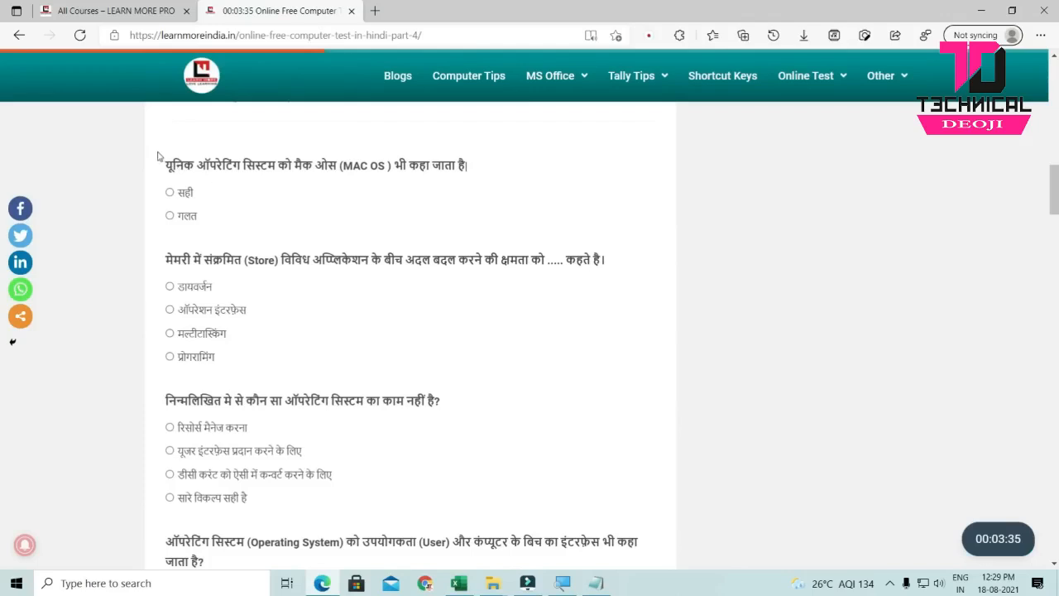
- Copy the first, third and fifth test questions with their answer options, and check them in the clipboard history
{"action": "left_click_drag", "start_coordinate": [157, 156], "coordinate": [218, 220]}
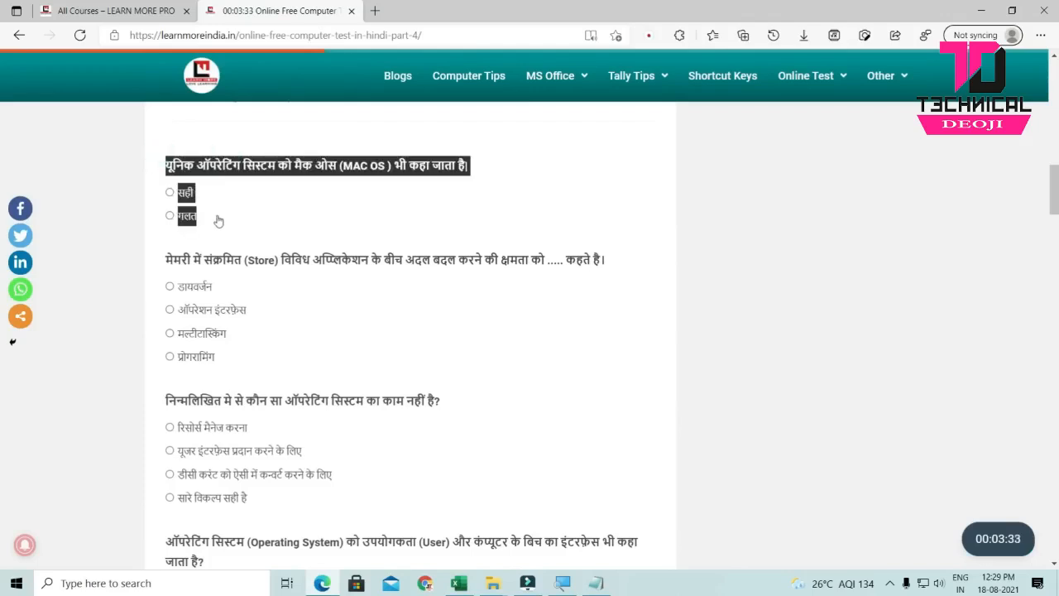
{"action": "left_click_drag", "start_coordinate": [162, 399], "coordinate": [250, 504]}
{"action": "key", "text": "super+c"}
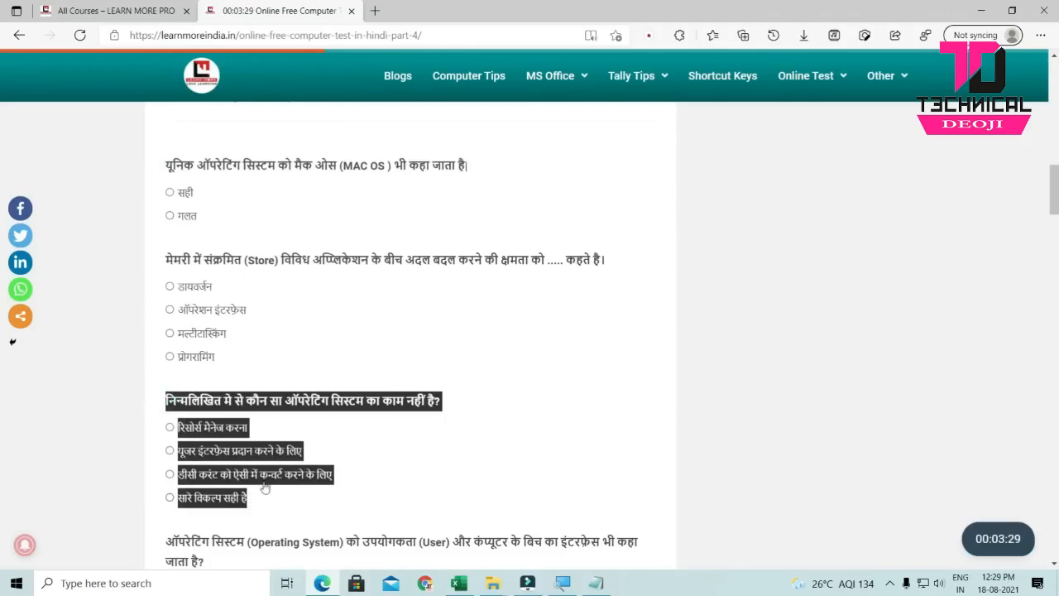
{"action": "scroll", "coordinate": [265, 489], "scroll_direction": "down", "scroll_amount": 3}
{"action": "left_click_drag", "start_coordinate": [162, 396], "coordinate": [276, 451]}
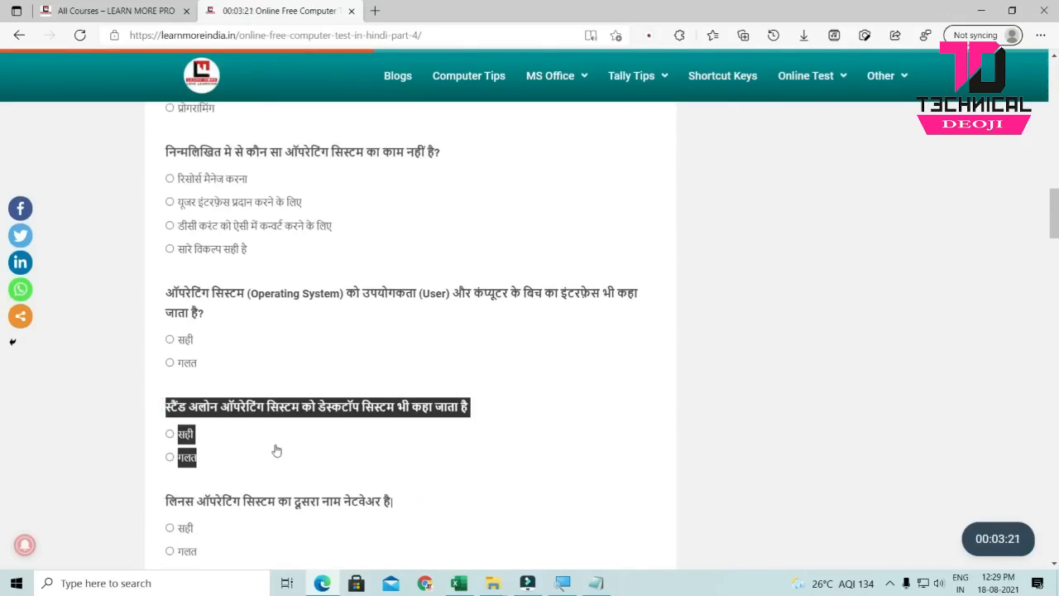
{"action": "key", "text": "super+v"}
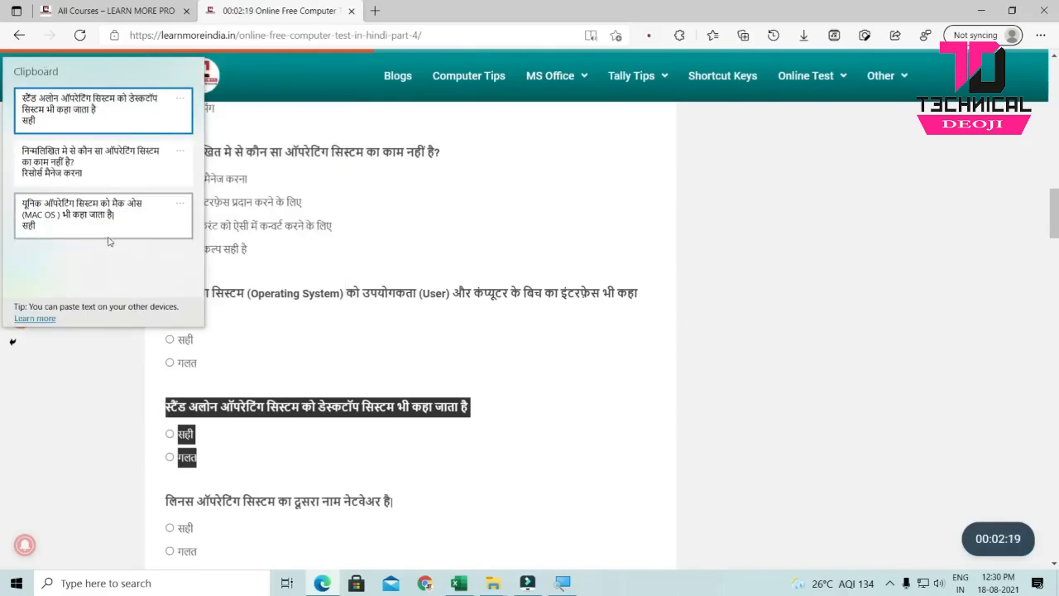
{"action": "left_click", "coordinate": [372, 251]}
- Launch Notepad through the Run dialog and paste the fifth and third test questions from the clipboard history
{"action": "key", "text": "super+r"}
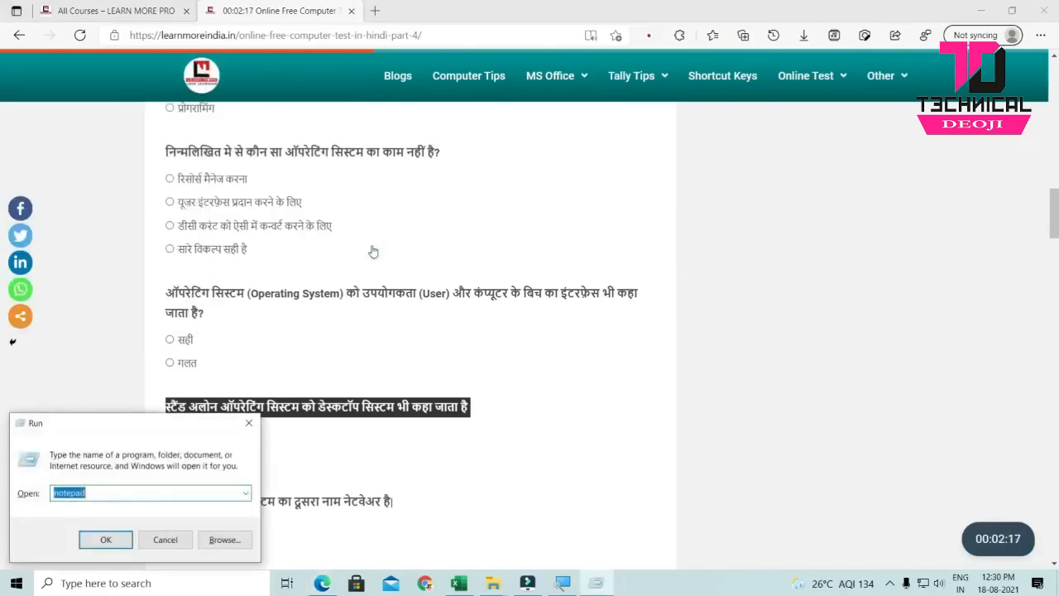
{"action": "key", "text": "Return"}
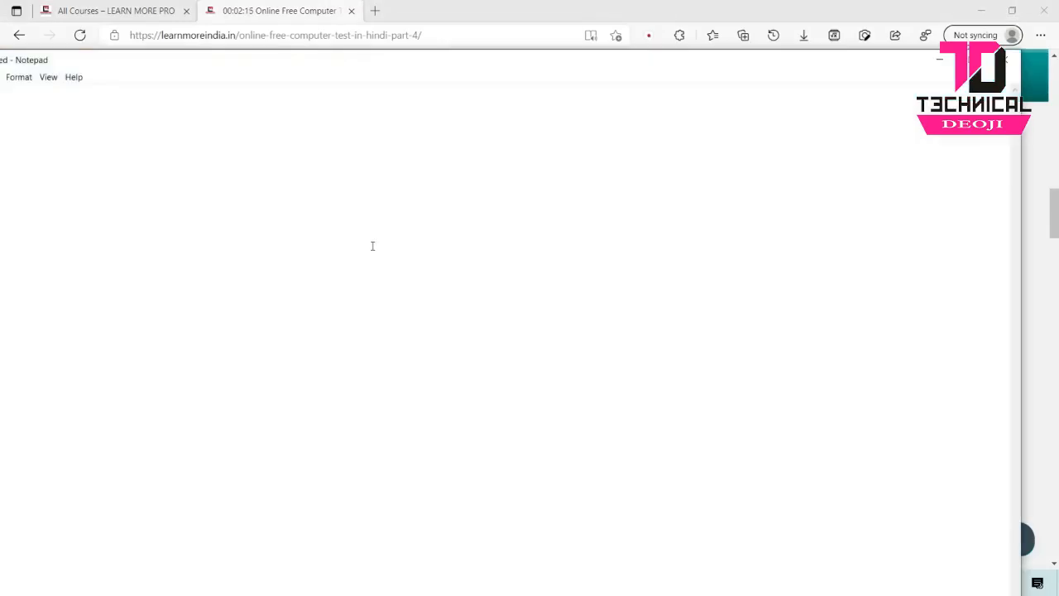
{"action": "key", "text": "super+v"}
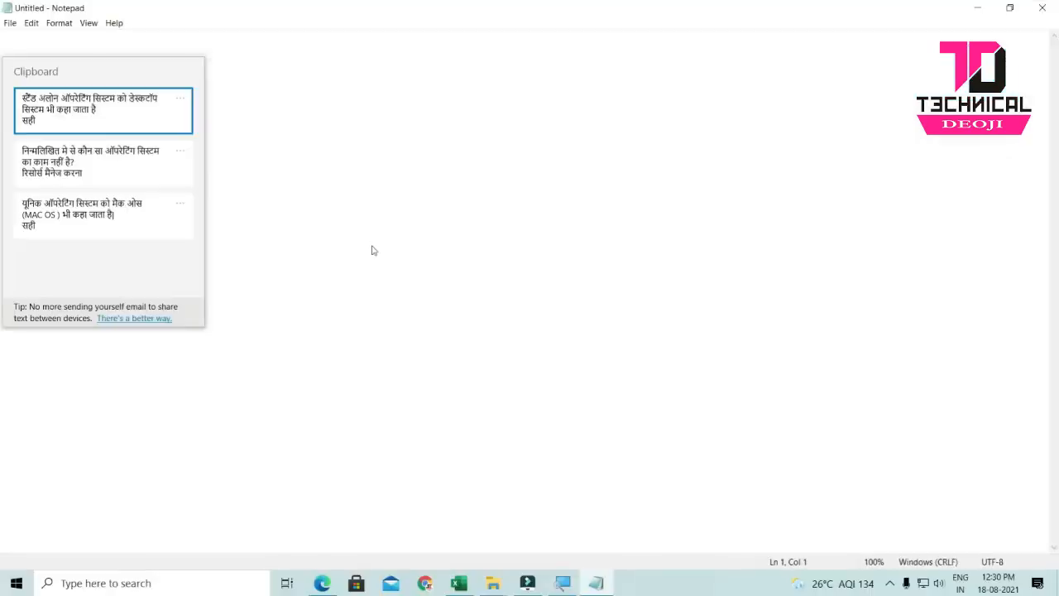
{"action": "left_click", "coordinate": [140, 107]}
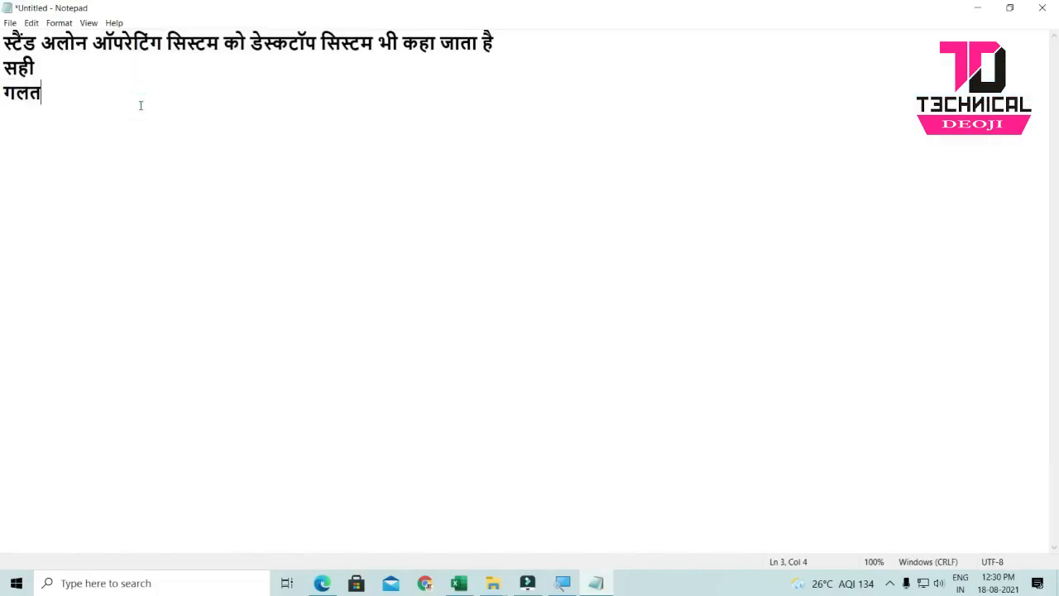
{"action": "key", "text": "super+v"}
{"action": "left_click", "coordinate": [166, 211]}
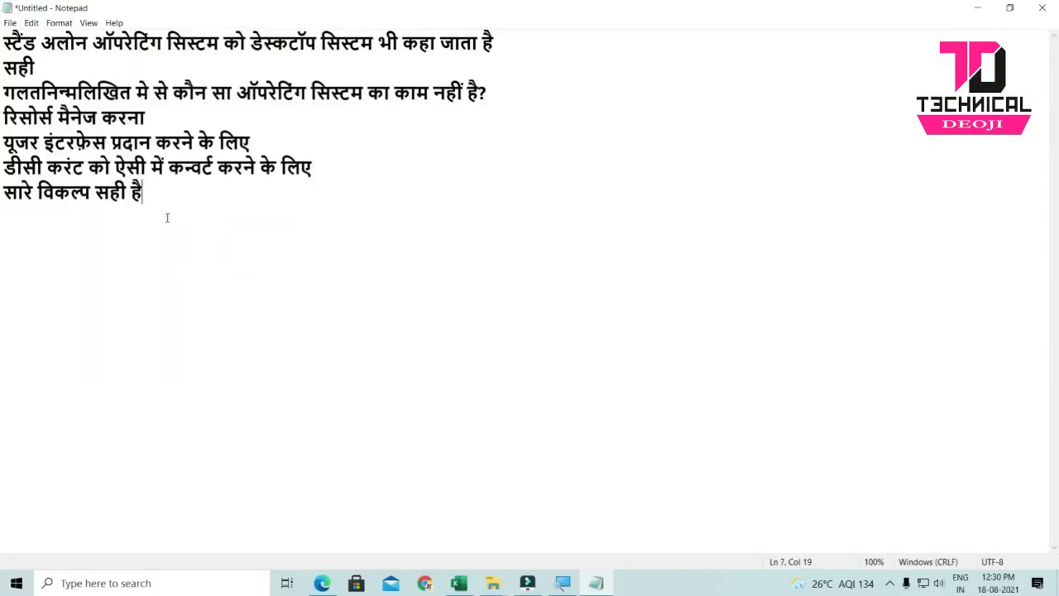
- Close Notepad without saving the pasted text
{"action": "left_click", "coordinate": [1042, 7]}
{"action": "left_click", "coordinate": [573, 295]}
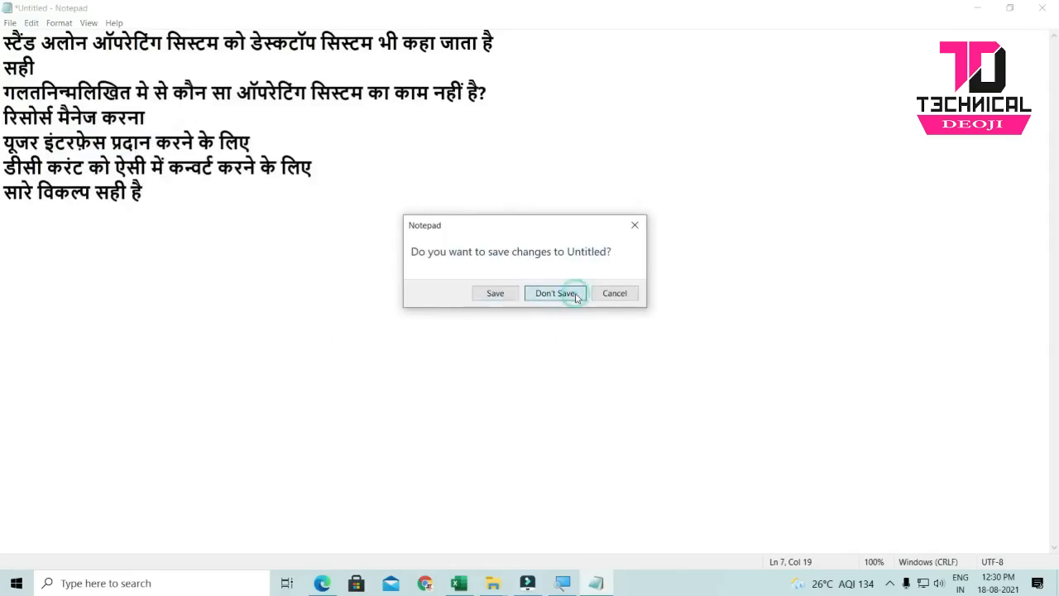
{"action": "scroll", "coordinate": [571, 296], "scroll_direction": "up", "scroll_amount": 5}
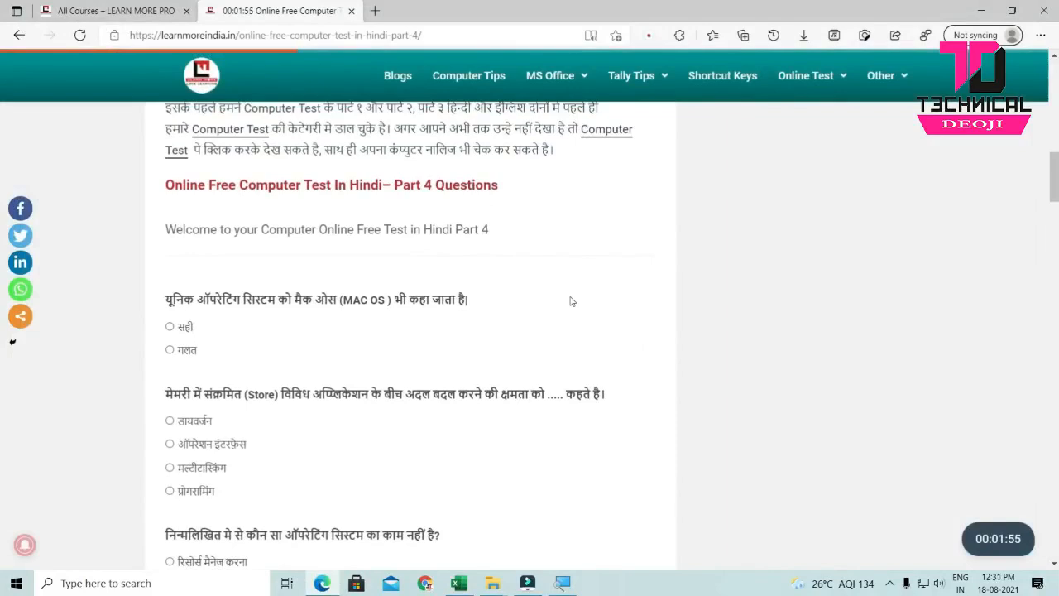
{"action": "scroll", "coordinate": [569, 301], "scroll_direction": "up", "scroll_amount": 10}
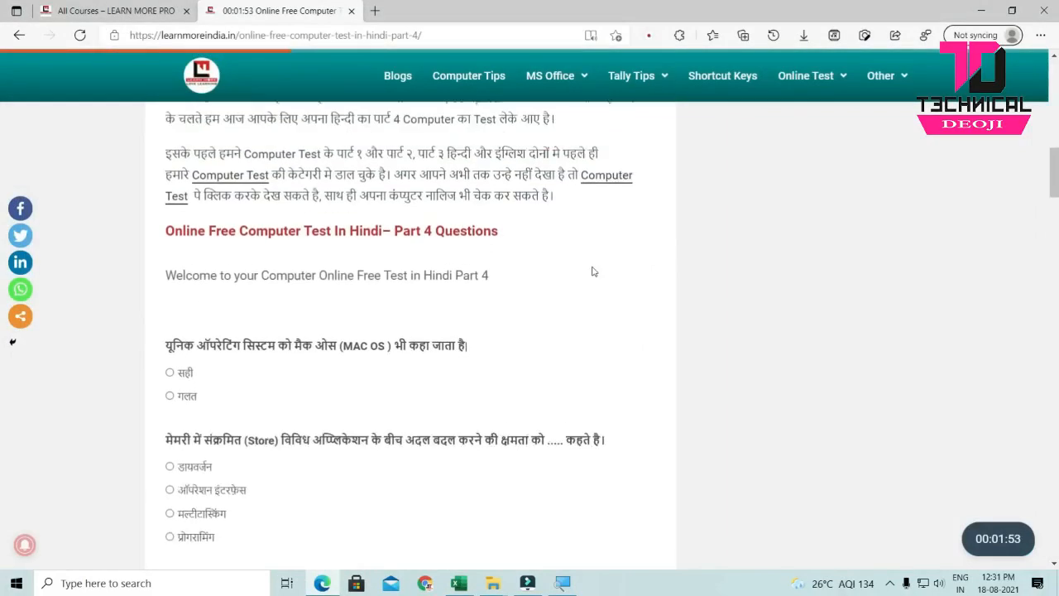
{"action": "scroll", "coordinate": [592, 271], "scroll_direction": "up", "scroll_amount": 3}
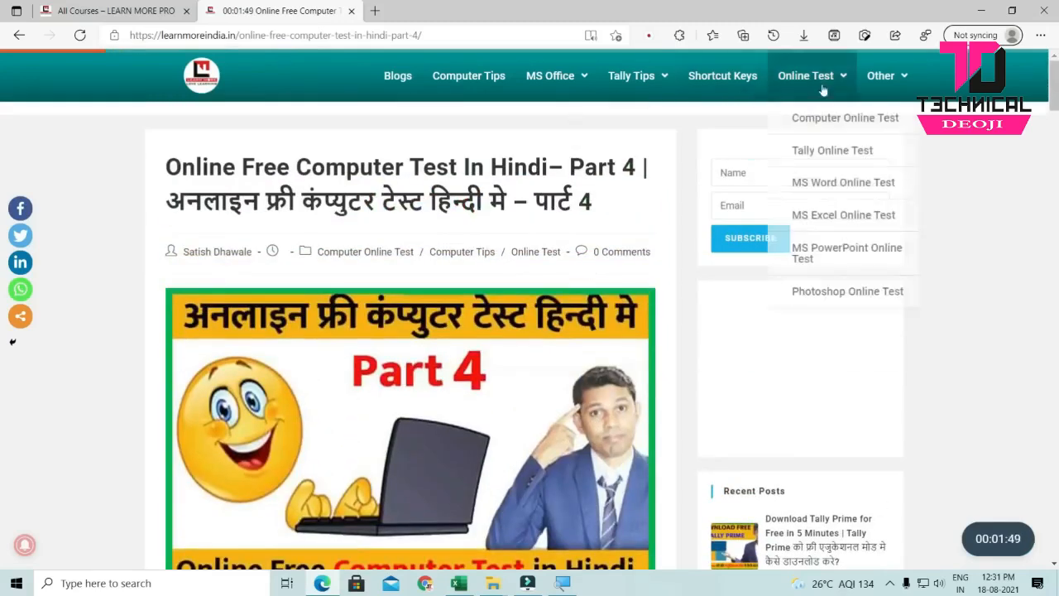
{"action": "mouse_move", "coordinate": [892, 76]}
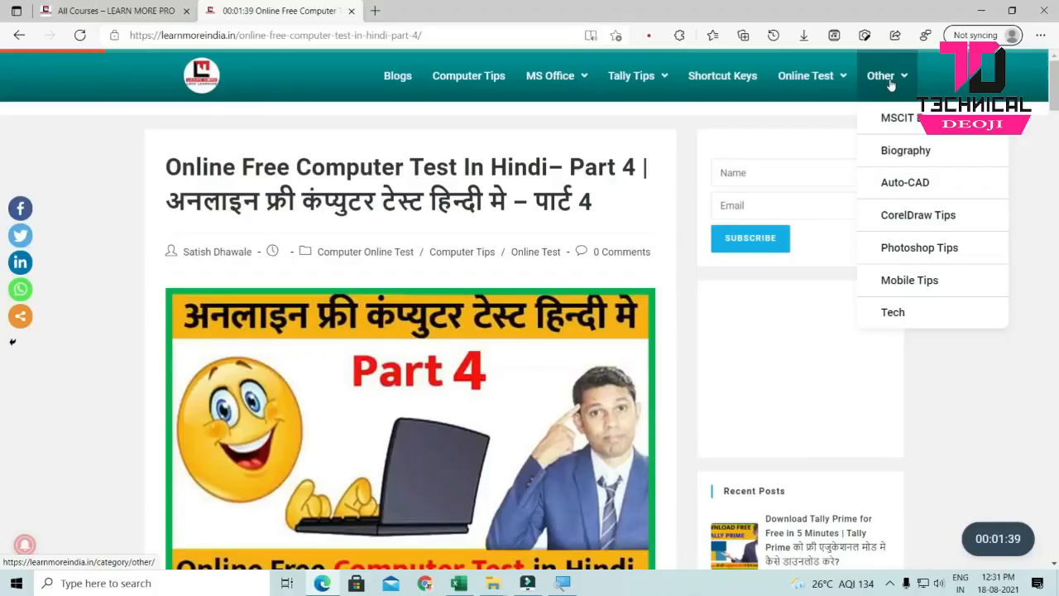
{"action": "mouse_move", "coordinate": [819, 83]}
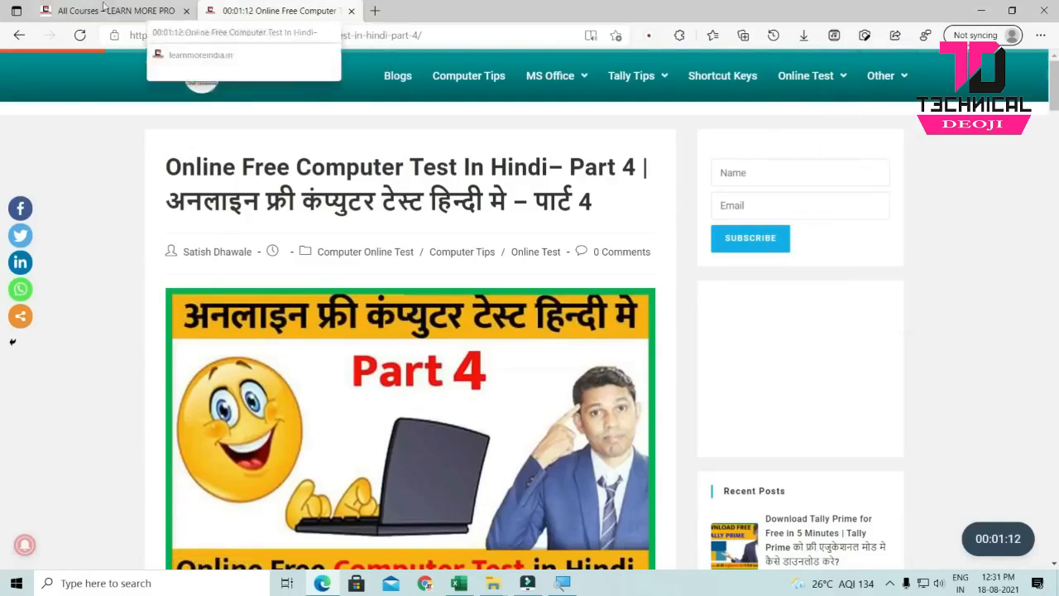
- Detach the Online Free Computer Test tab into its own browser window and restore that window to a smaller floating size
{"action": "left_click", "coordinate": [107, 10]}
{"action": "left_click", "coordinate": [258, 13]}
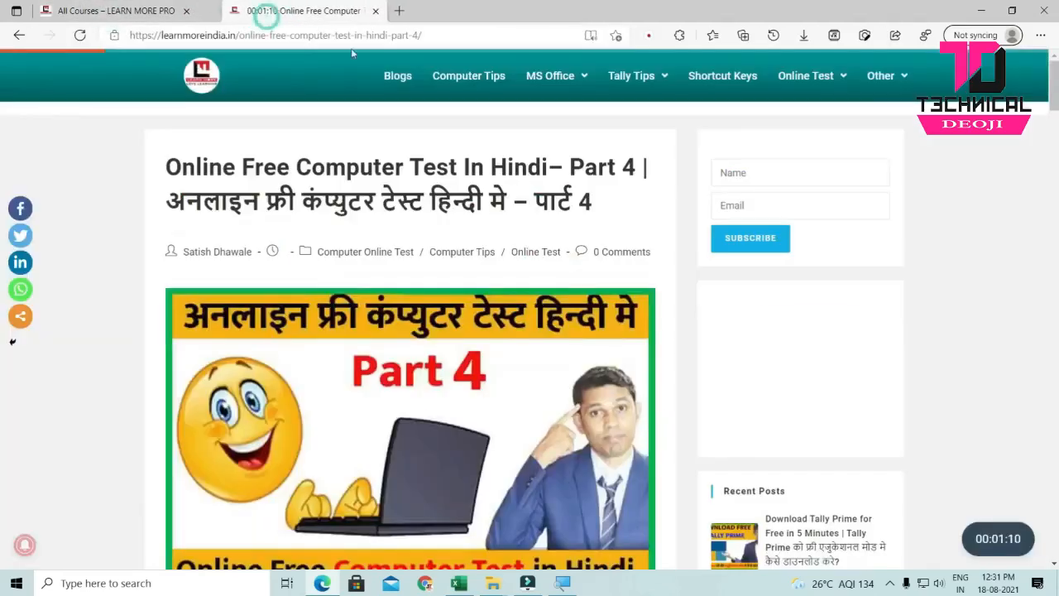
{"action": "left_click_drag", "start_coordinate": [351, 53], "coordinate": [312, 28]}
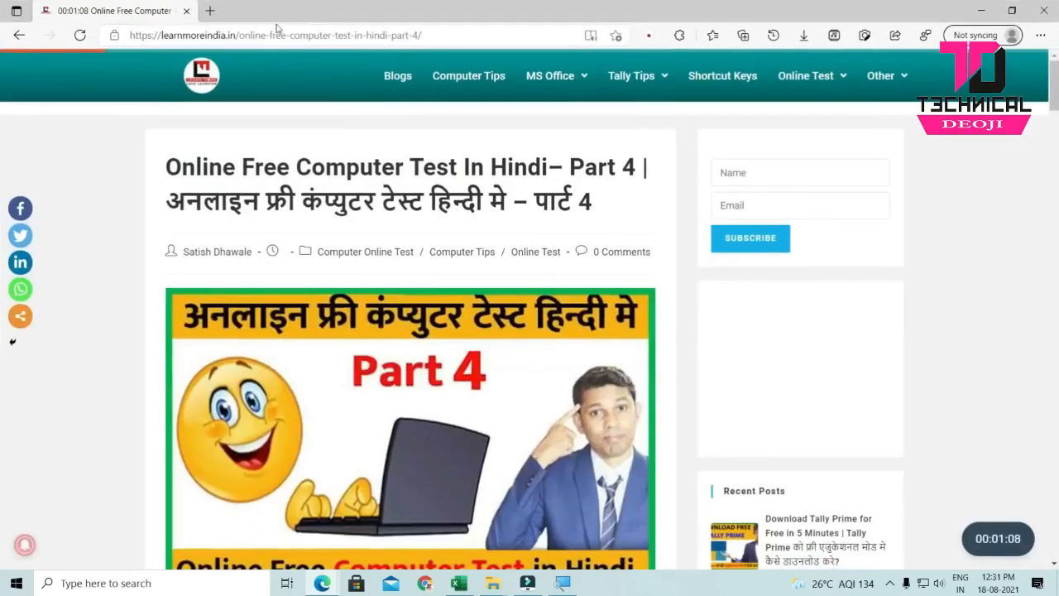
{"action": "left_click_drag", "start_coordinate": [372, 7], "coordinate": [372, 51]}
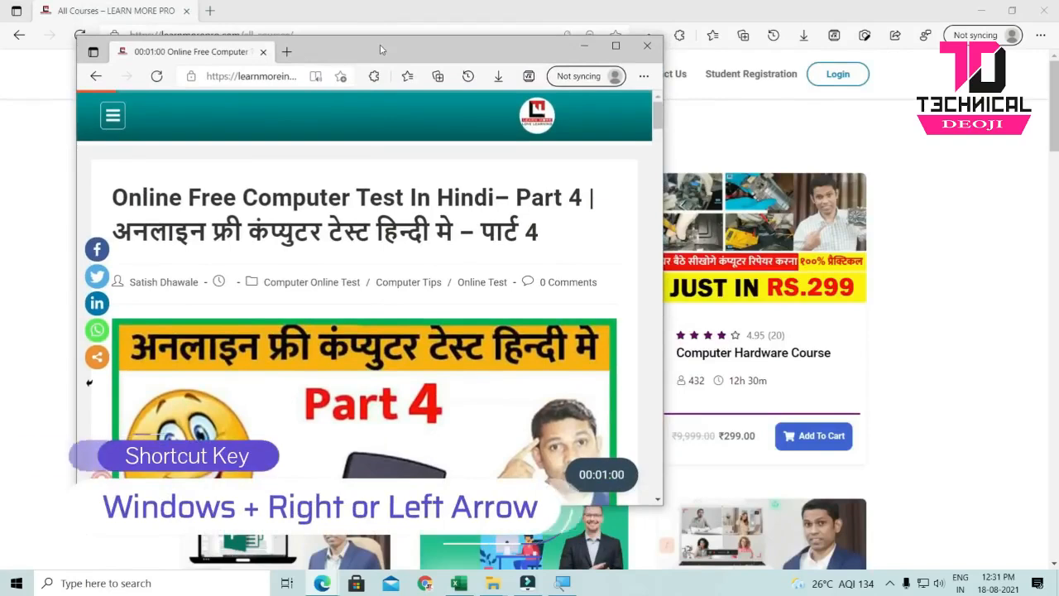
- Snap the computer test window to the right half of the display and the All Courses window to the left half
{"action": "key", "text": "super+Right"}
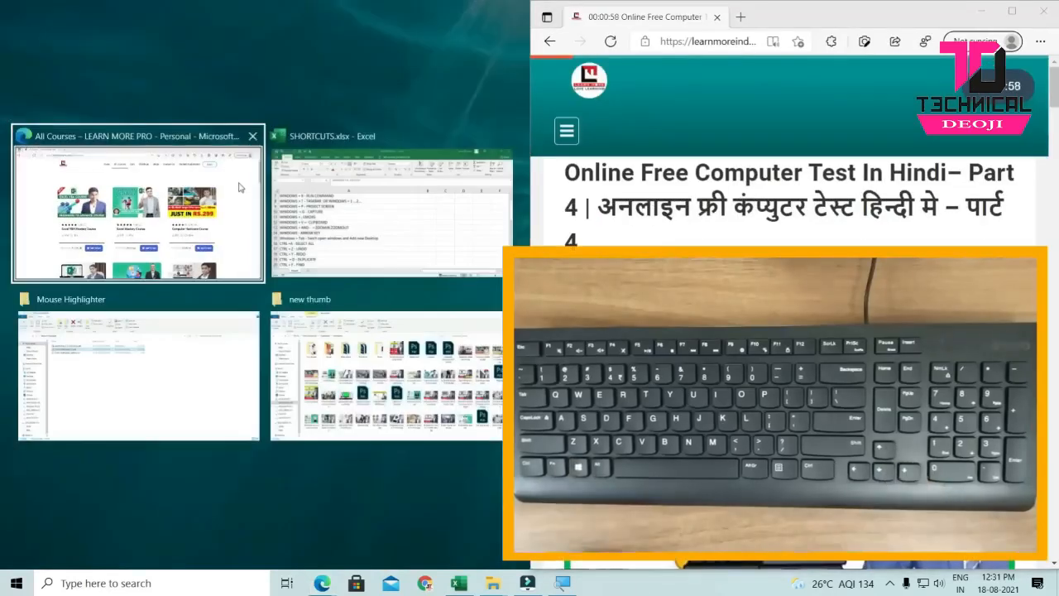
{"action": "key", "text": "Return"}
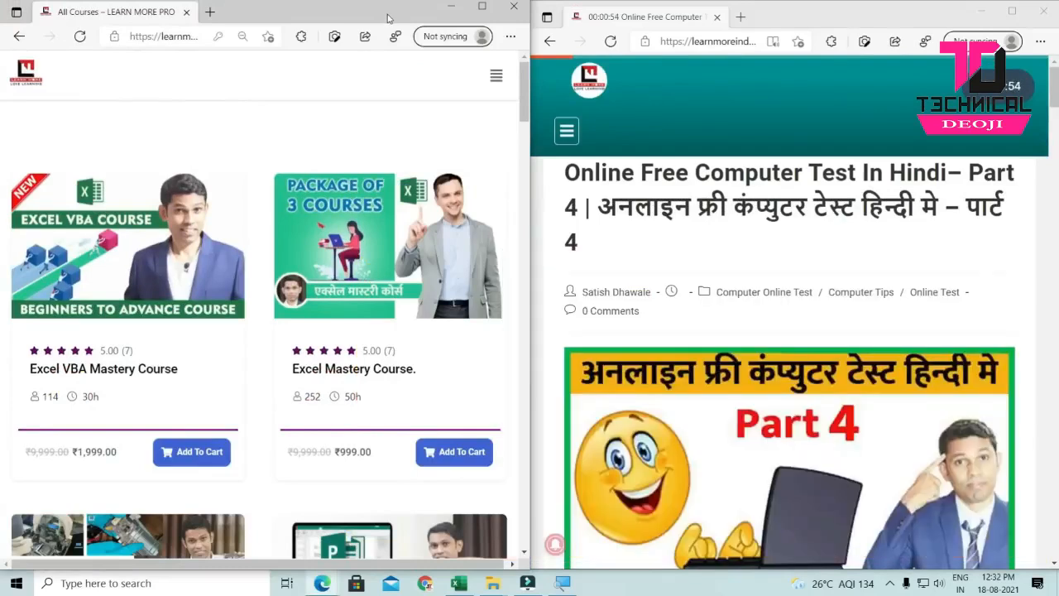
- Snap the All Courses window back and forth between the two halves of the display, ending on the left half
{"action": "key", "text": "super+Right"}
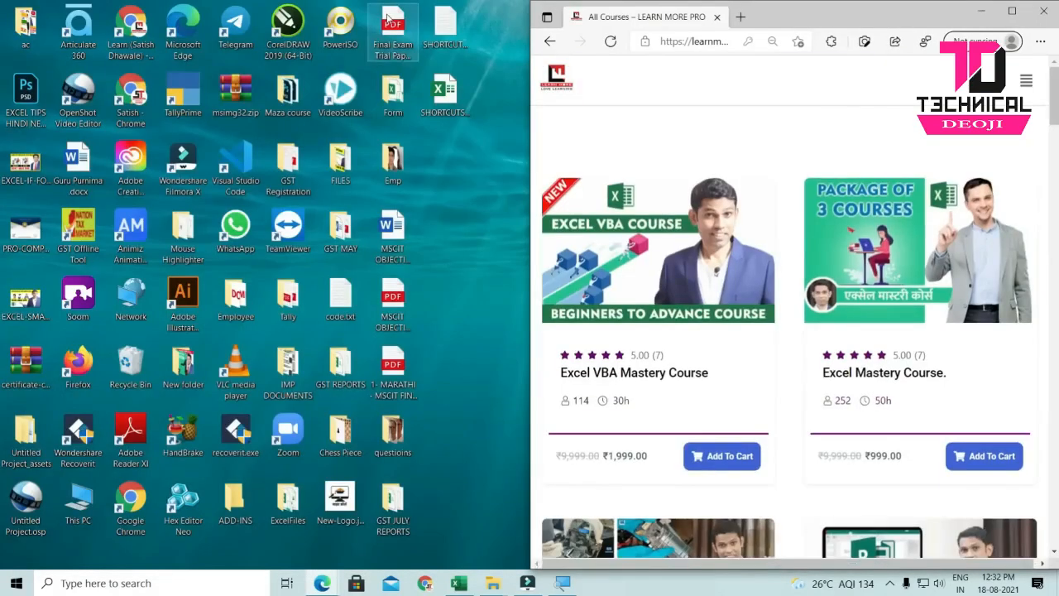
{"action": "key", "text": "super+Left"}
{"action": "key", "text": "super+Right"}
{"action": "key", "text": "super+Left"}
{"action": "key", "text": "super+Right"}
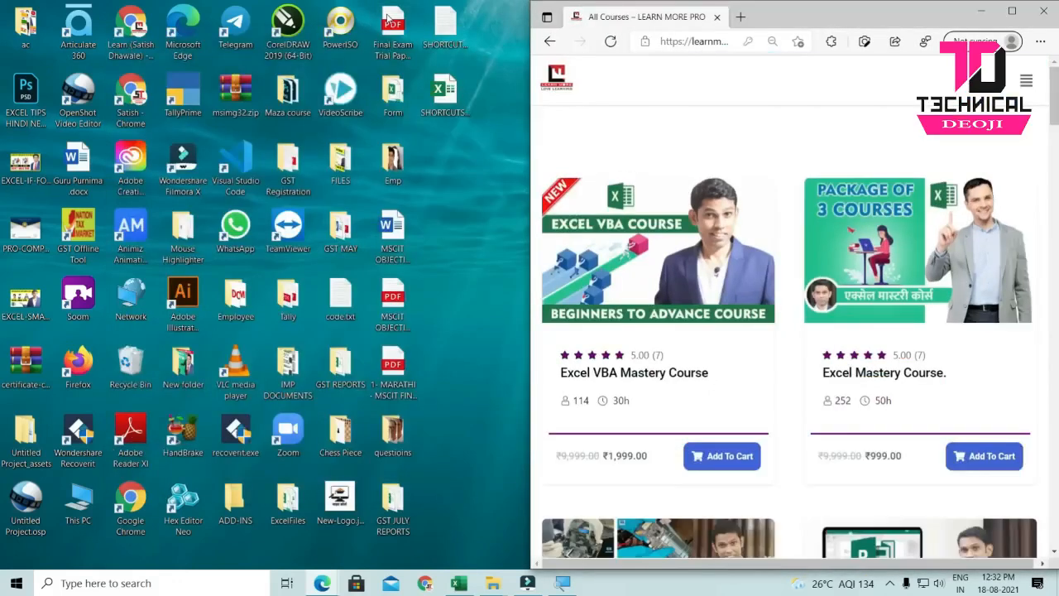
{"action": "key", "text": "super+Left"}
{"action": "key", "text": "super+Left"}
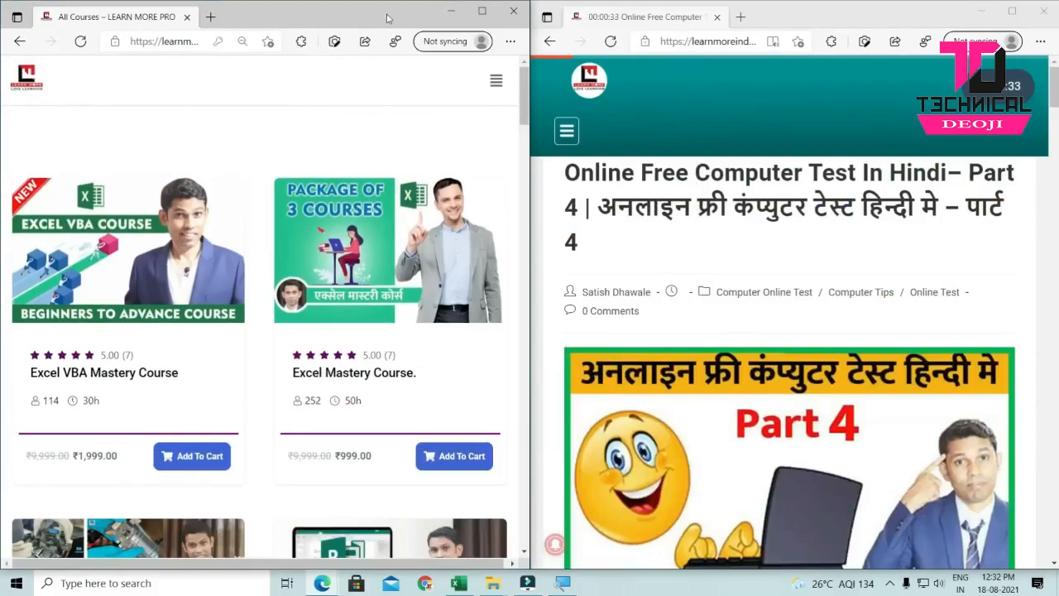
- Examine the course list and the computer test page side by side along their full length
{"action": "scroll", "coordinate": [472, 241], "scroll_direction": "down", "scroll_amount": 3}
{"action": "scroll", "coordinate": [674, 232], "scroll_direction": "down", "scroll_amount": 12}
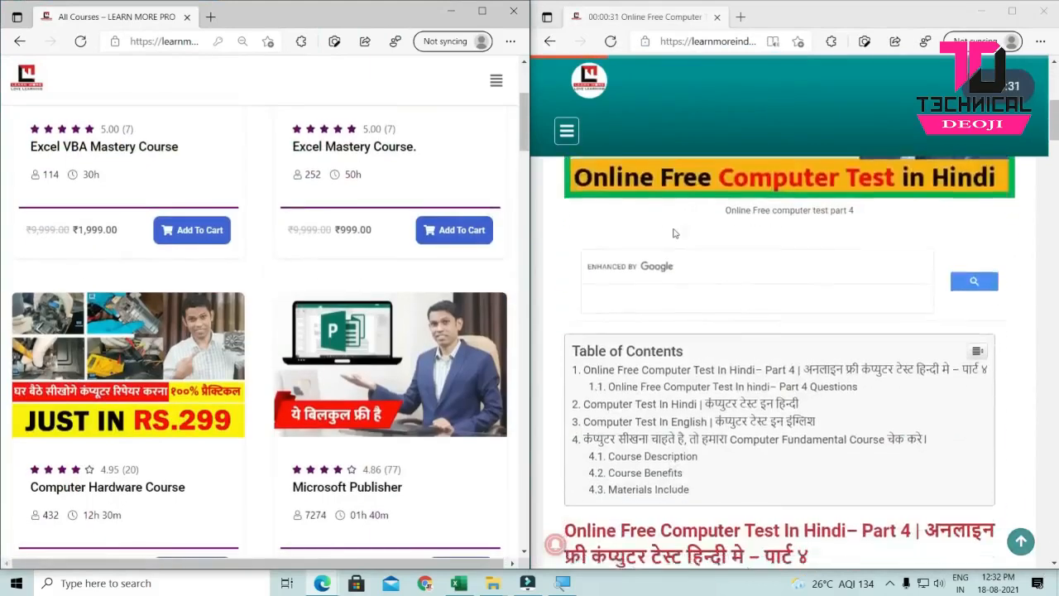
{"action": "scroll", "coordinate": [398, 290], "scroll_direction": "down", "scroll_amount": 1}
{"action": "scroll", "coordinate": [396, 290], "scroll_direction": "down", "scroll_amount": 10}
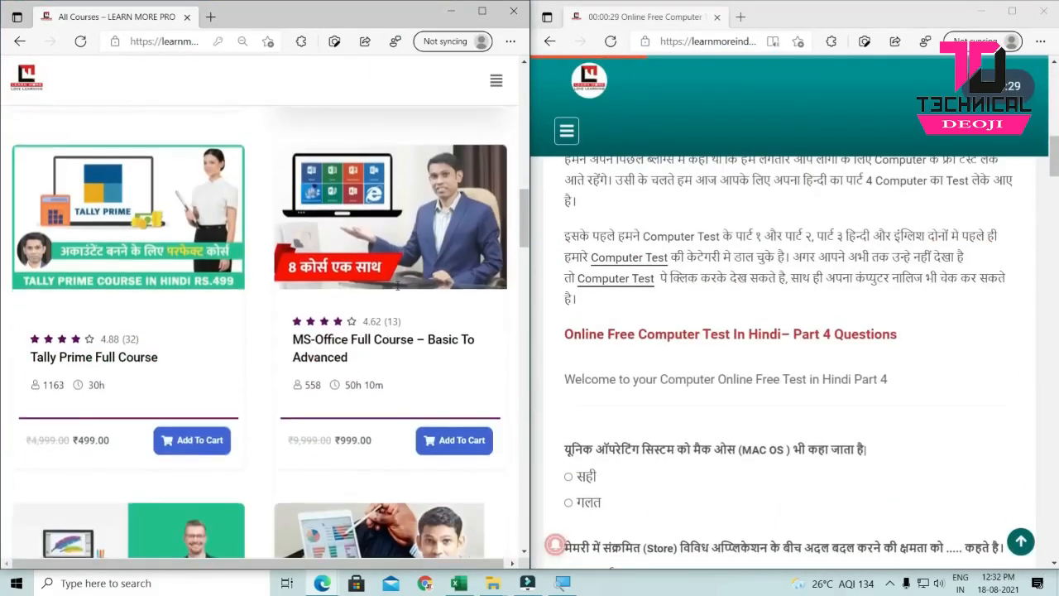
{"action": "scroll", "coordinate": [397, 289], "scroll_direction": "down", "scroll_amount": 5}
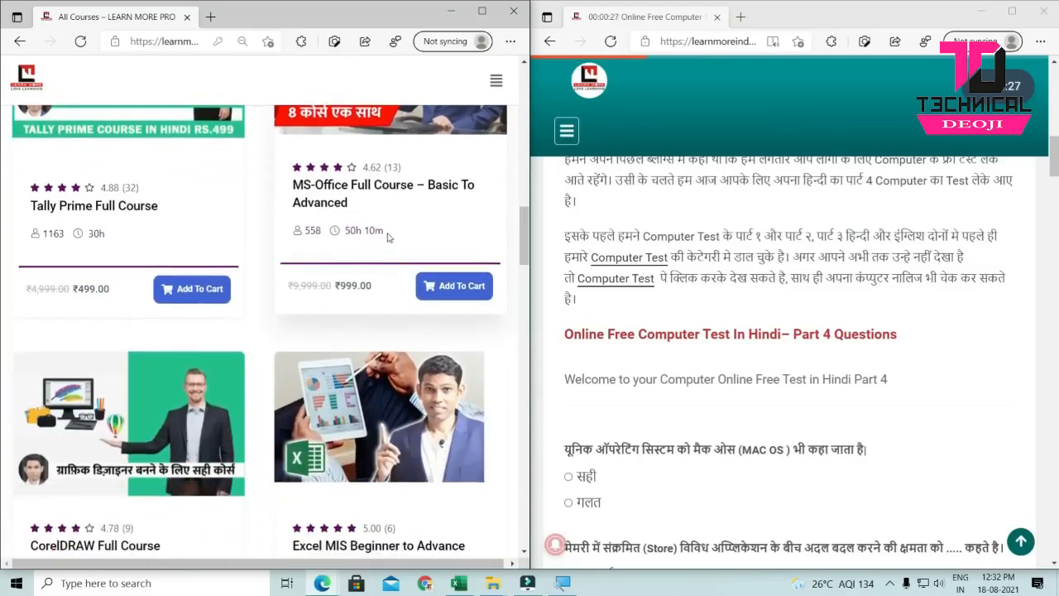
{"action": "scroll", "coordinate": [404, 177], "scroll_direction": "down", "scroll_amount": 3}
{"action": "scroll", "coordinate": [637, 196], "scroll_direction": "down", "scroll_amount": 10}
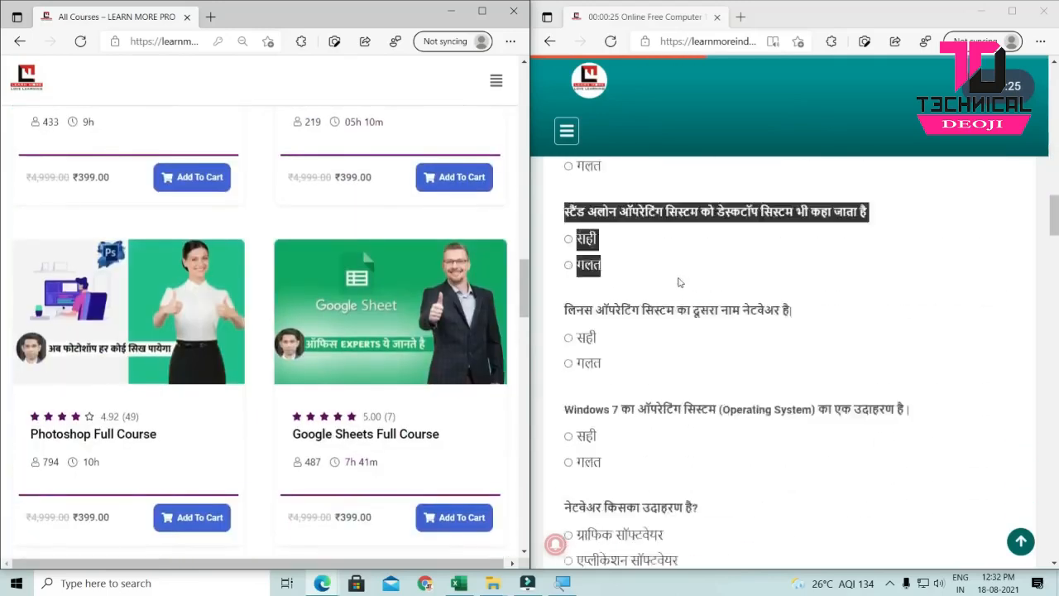
{"action": "scroll", "coordinate": [637, 196], "scroll_direction": "down", "scroll_amount": 3}
{"action": "scroll", "coordinate": [397, 308], "scroll_direction": "down", "scroll_amount": 8}
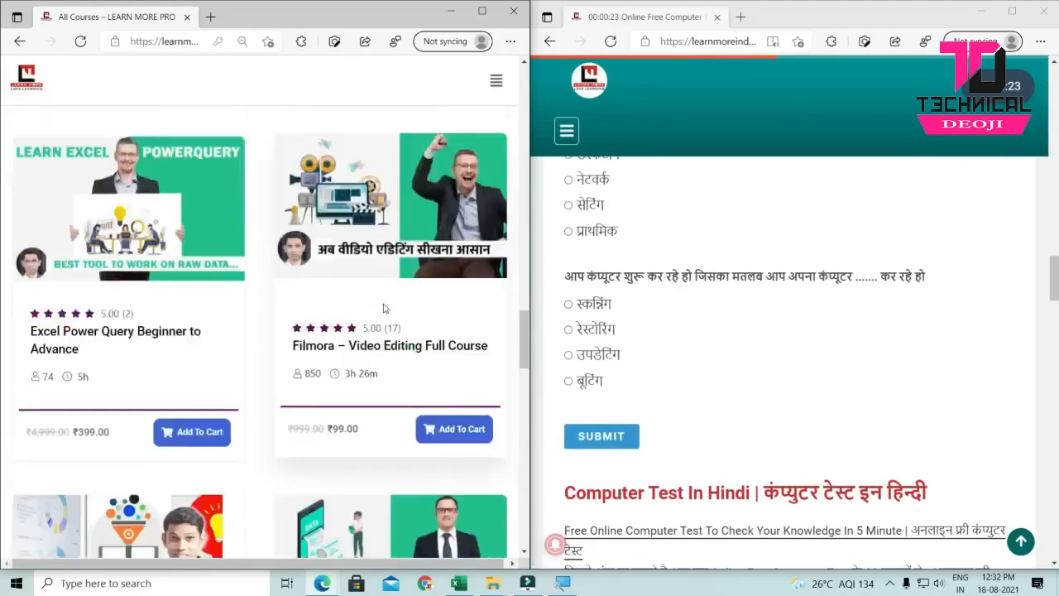
{"action": "scroll", "coordinate": [628, 310], "scroll_direction": "down", "scroll_amount": 8}
{"action": "scroll", "coordinate": [439, 355], "scroll_direction": "down", "scroll_amount": 8}
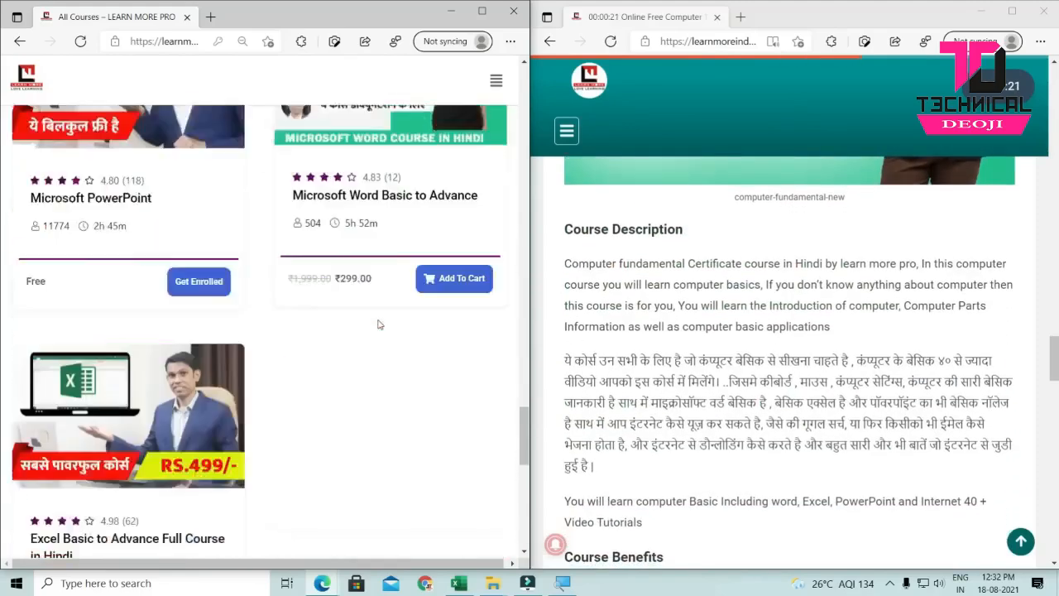
{"action": "scroll", "coordinate": [440, 356], "scroll_direction": "down", "scroll_amount": 5}
{"action": "scroll", "coordinate": [790, 331], "scroll_direction": "down", "scroll_amount": 8}
{"action": "scroll", "coordinate": [307, 305], "scroll_direction": "up", "scroll_amount": 10}
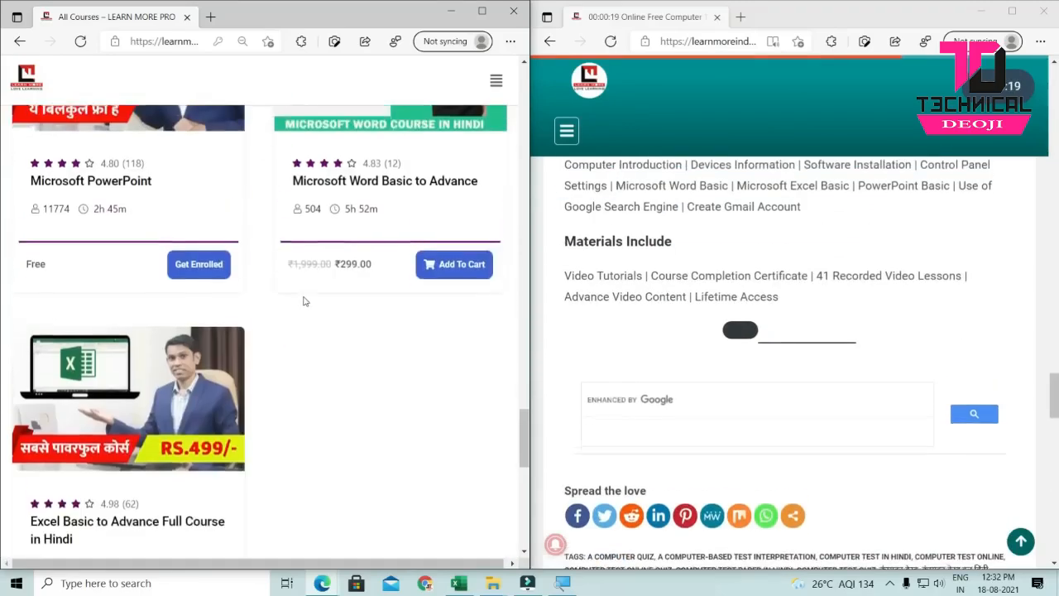
{"action": "scroll", "coordinate": [306, 305], "scroll_direction": "up", "scroll_amount": 5}
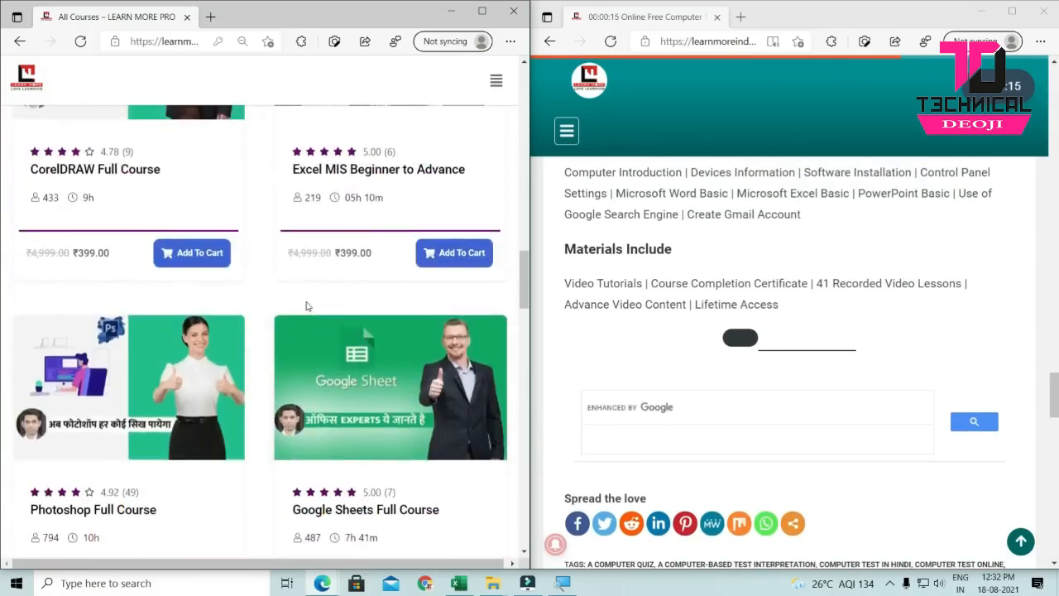
- Maximize the computer test window and the All Courses window
{"action": "left_click", "coordinate": [1011, 11]}
{"action": "key", "text": "alt+Tab"}
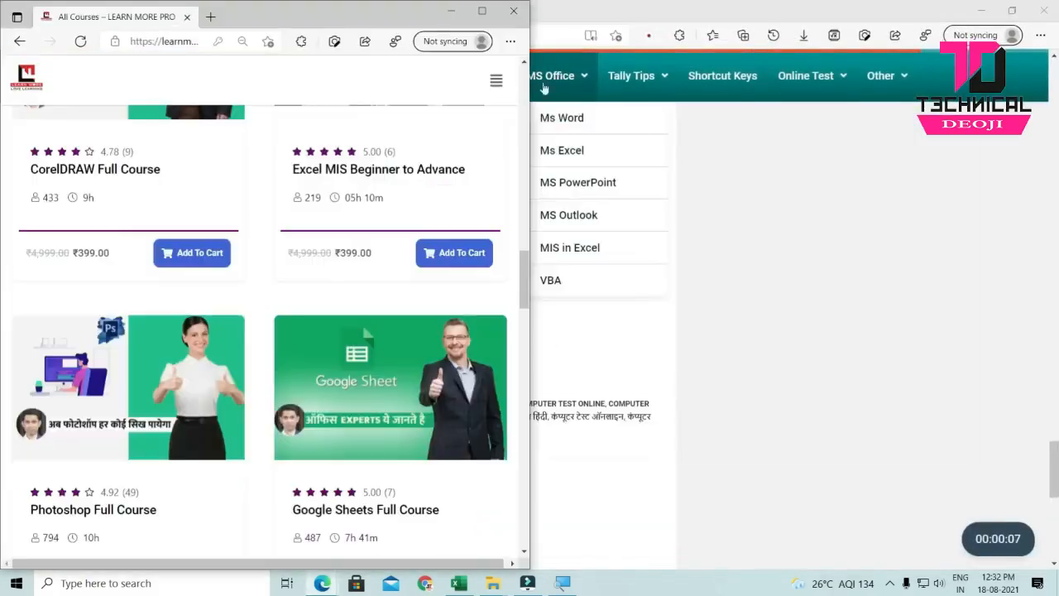
{"action": "left_click", "coordinate": [480, 18]}
{"action": "left_click_drag", "start_coordinate": [480, 18], "coordinate": [480, 18]}
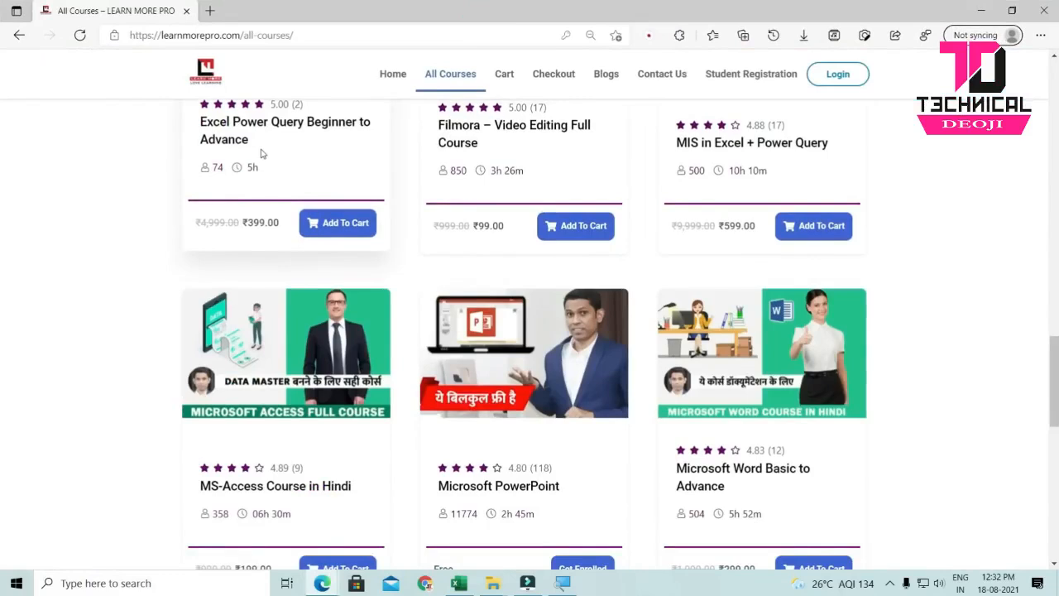
- Use Task View to switch repeatedly between the computer test and All Courses windows, ending on the computer test
{"action": "key", "text": "super+Tab"}
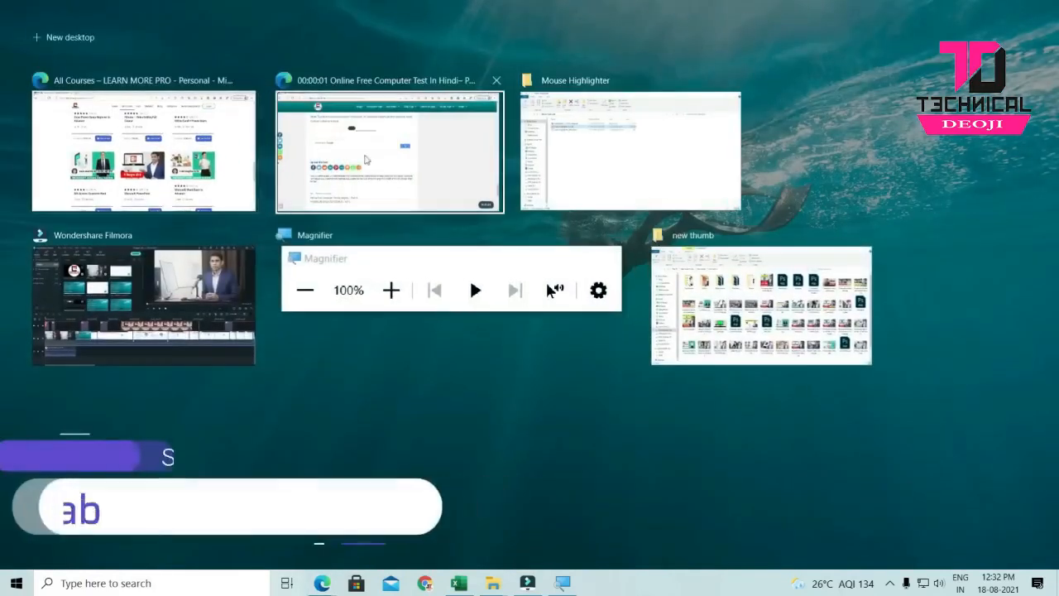
{"action": "left_click", "coordinate": [414, 165]}
{"action": "key", "text": "super+Tab"}
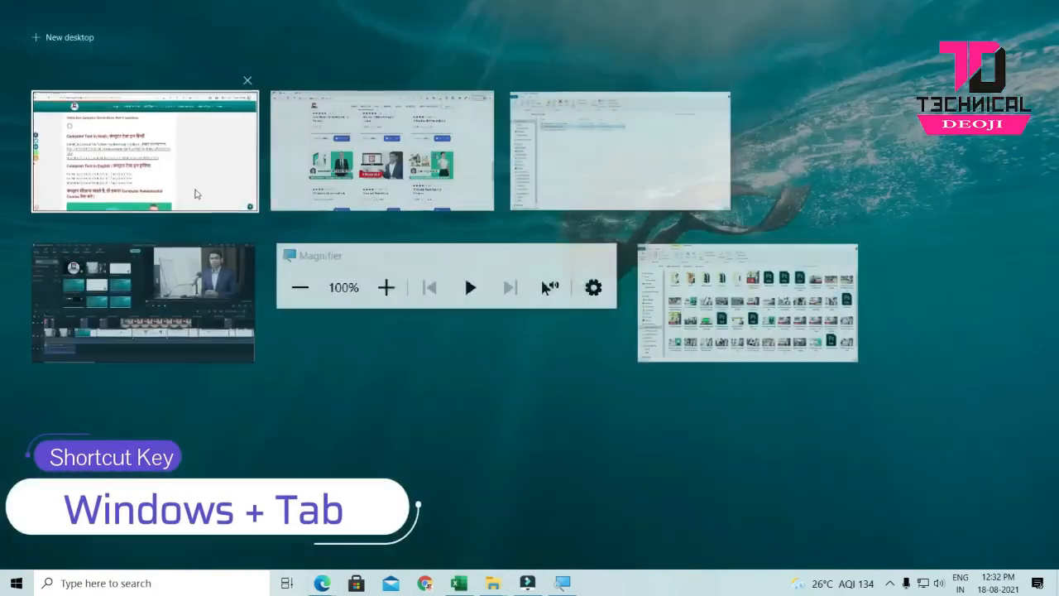
{"action": "left_click", "coordinate": [374, 178]}
{"action": "key", "text": "super+Tab"}
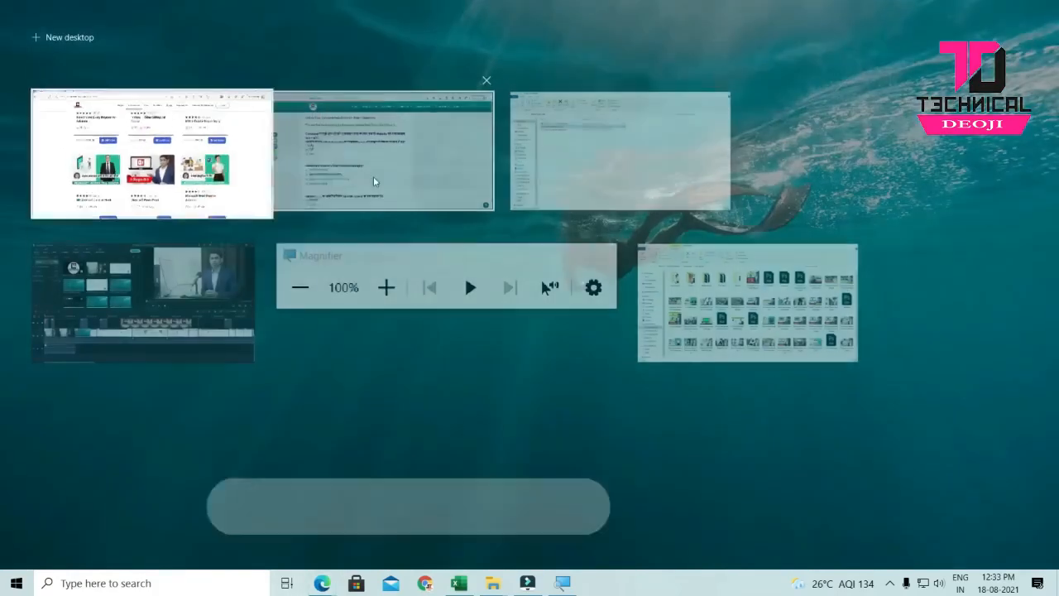
{"action": "left_click", "coordinate": [374, 182]}
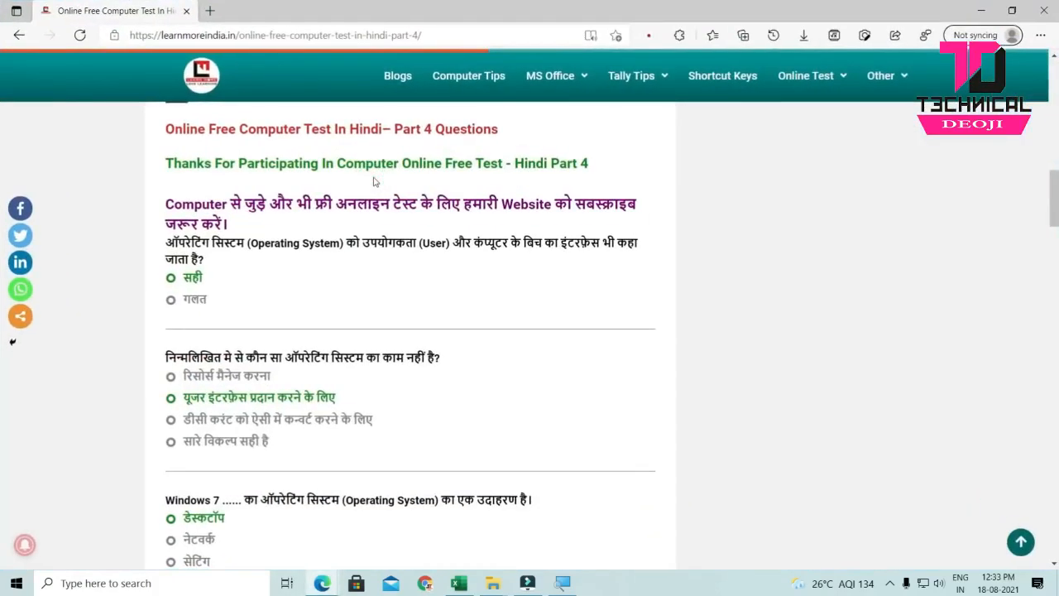
- Add a second virtual desktop in Task View and visit it before returning to Desktop 1
{"action": "key", "text": "super+Tab"}
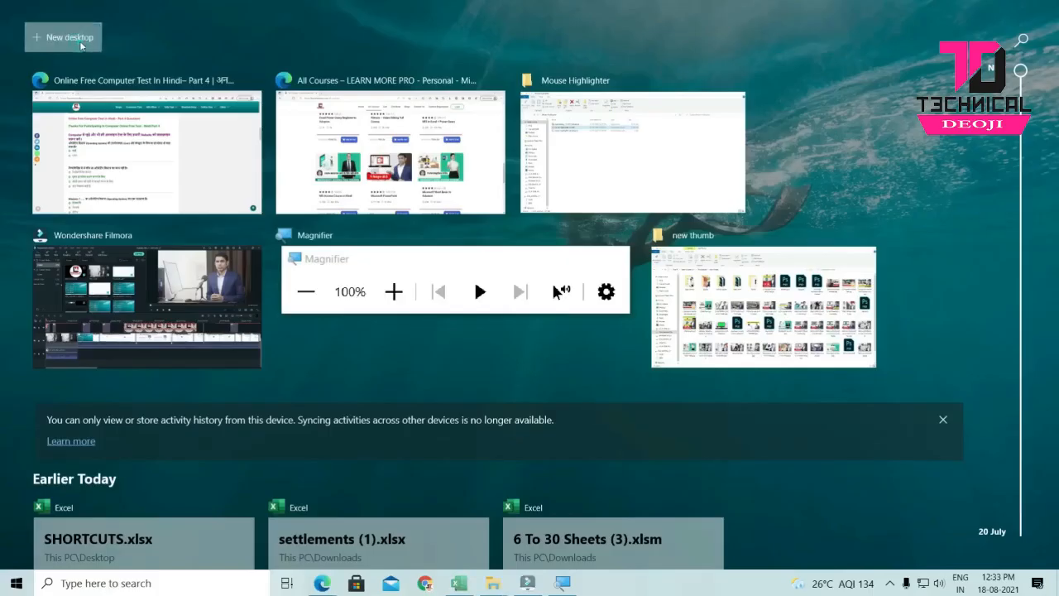
{"action": "left_click", "coordinate": [81, 47]}
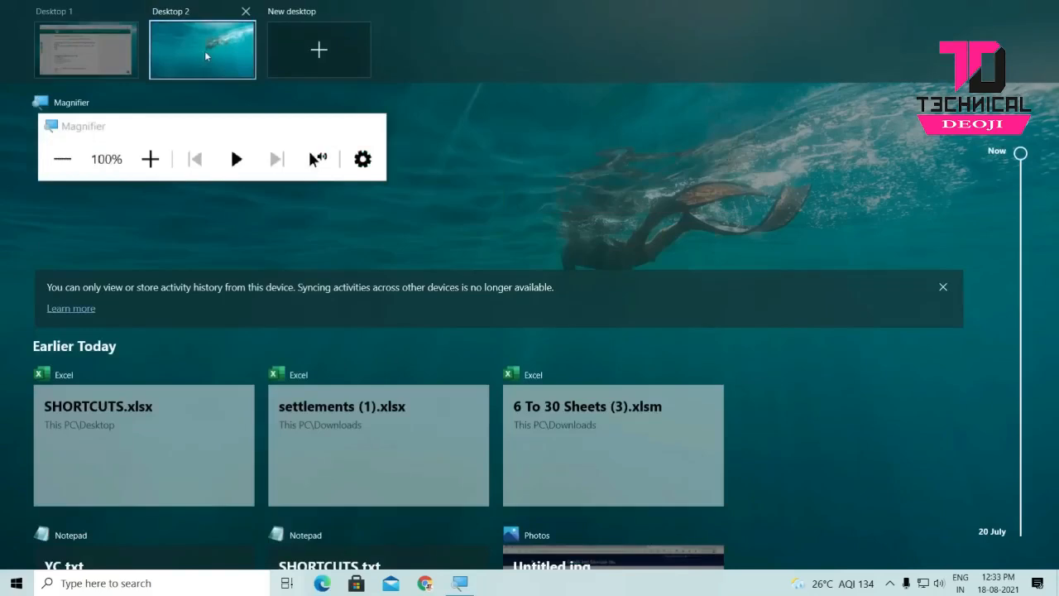
{"action": "left_click", "coordinate": [206, 55]}
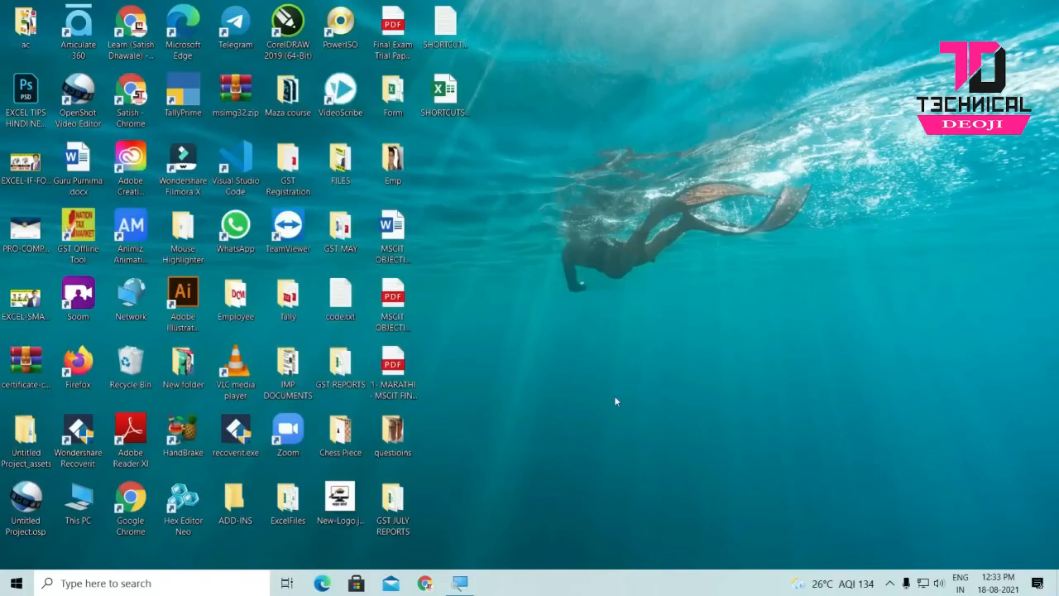
{"action": "key", "text": "super+Tab"}
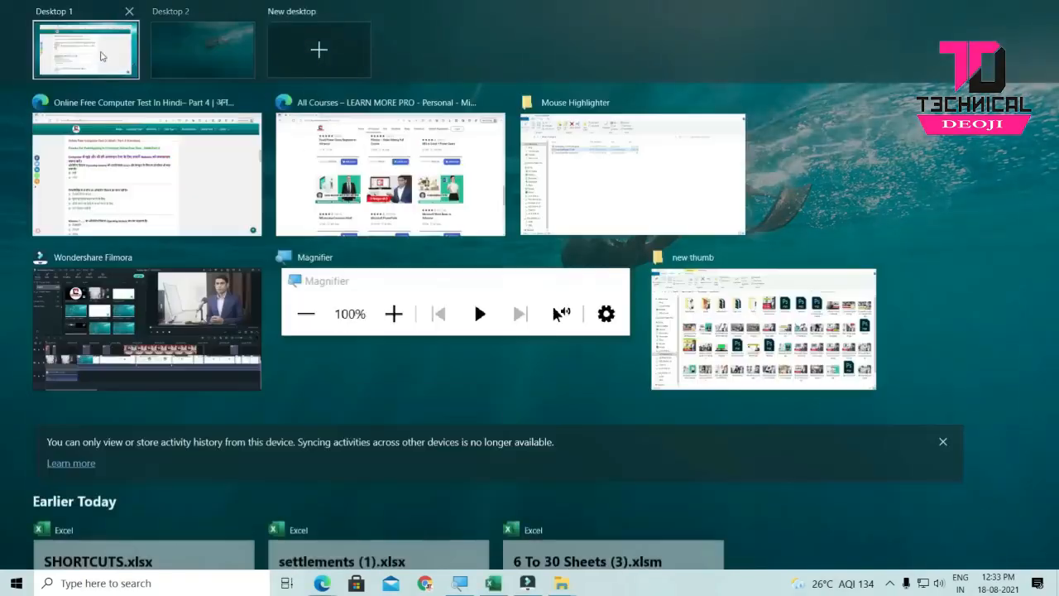
{"action": "left_click", "coordinate": [101, 55]}
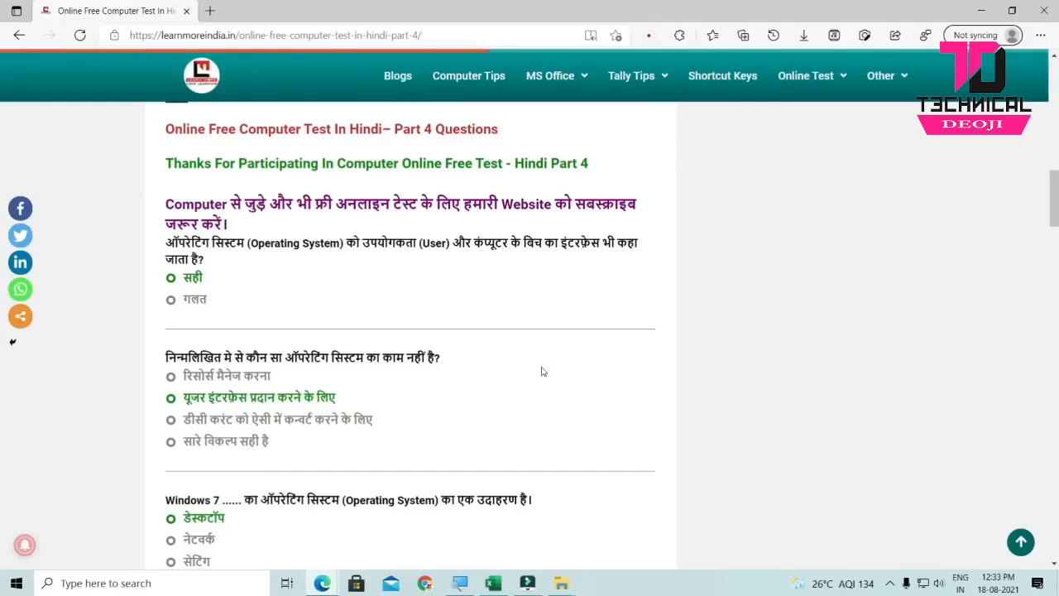
- Launch Word through the Run dialog with WINWORD and create a blank document
{"action": "key", "text": "super+r"}
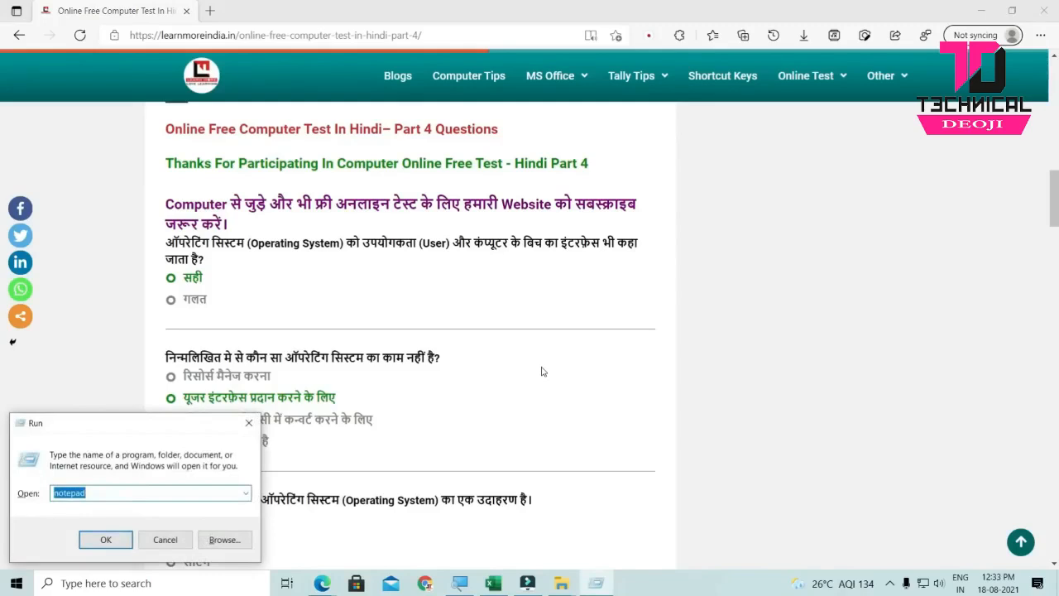
{"action": "type", "text": "WINWORD"}
{"action": "key", "text": "Return"}
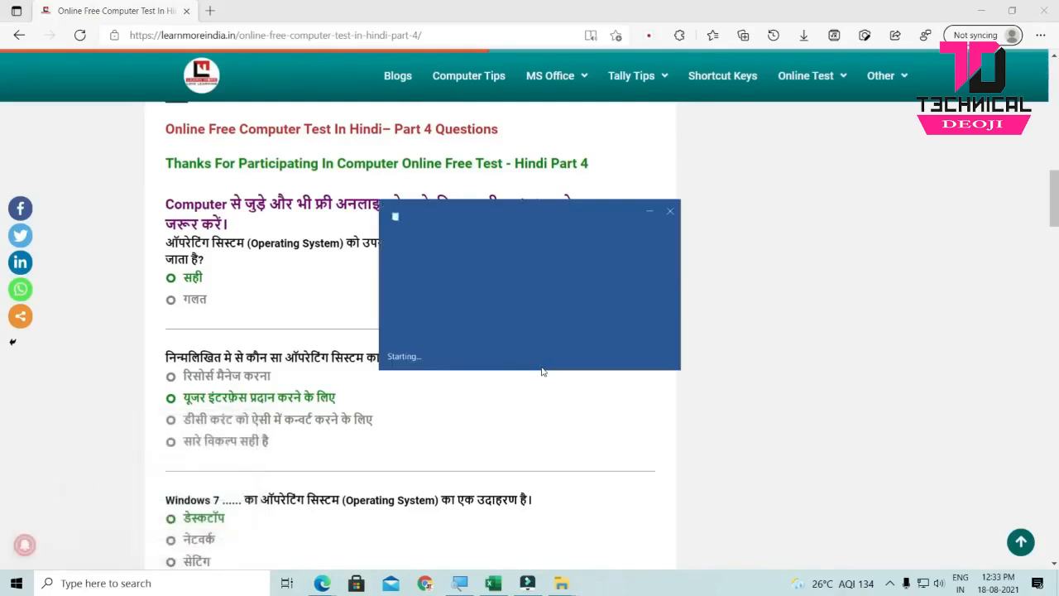
{"action": "left_click", "coordinate": [183, 163]}
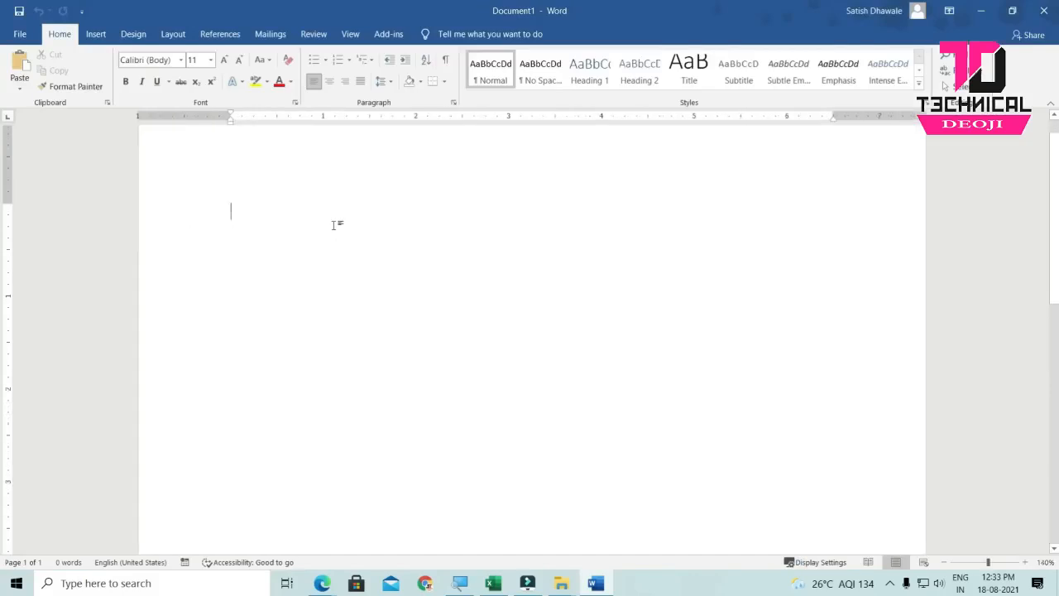
- Generate sample paragraphs in the blank document with =RAND()
{"action": "type", "text": "=RAND("}
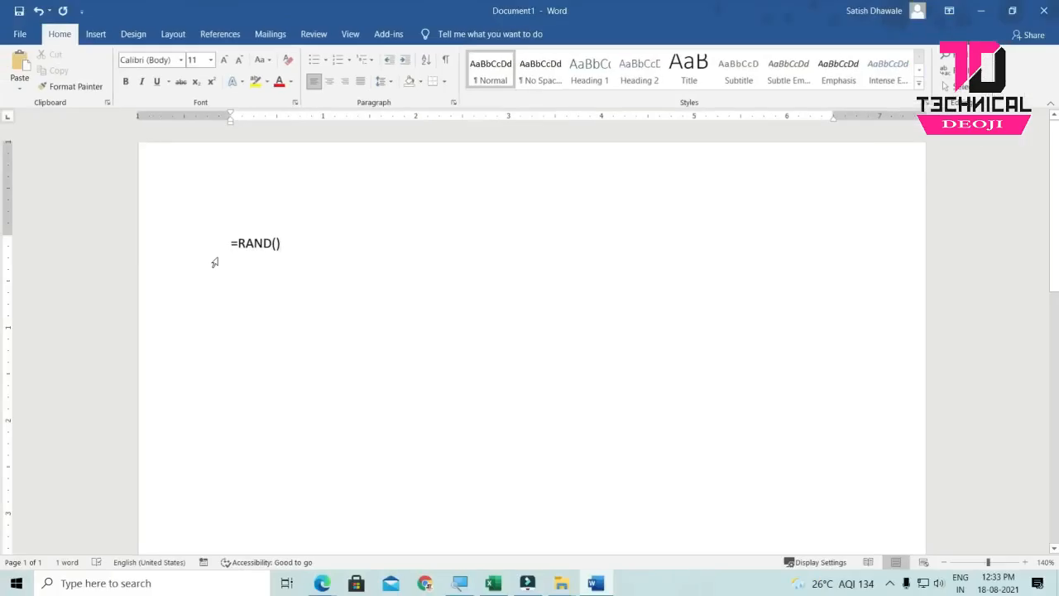
{"action": "key", "text": "Return"}
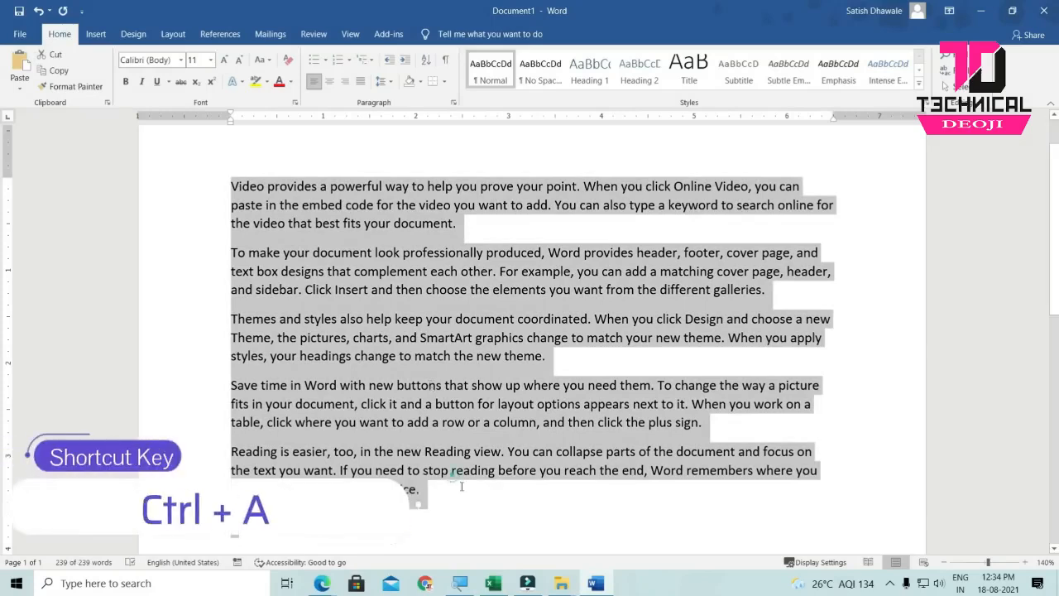
- Delete the last four paragraphs of the document, undo the deletion and clear the selection
{"action": "left_click_drag", "start_coordinate": [422, 490], "coordinate": [214, 258]}
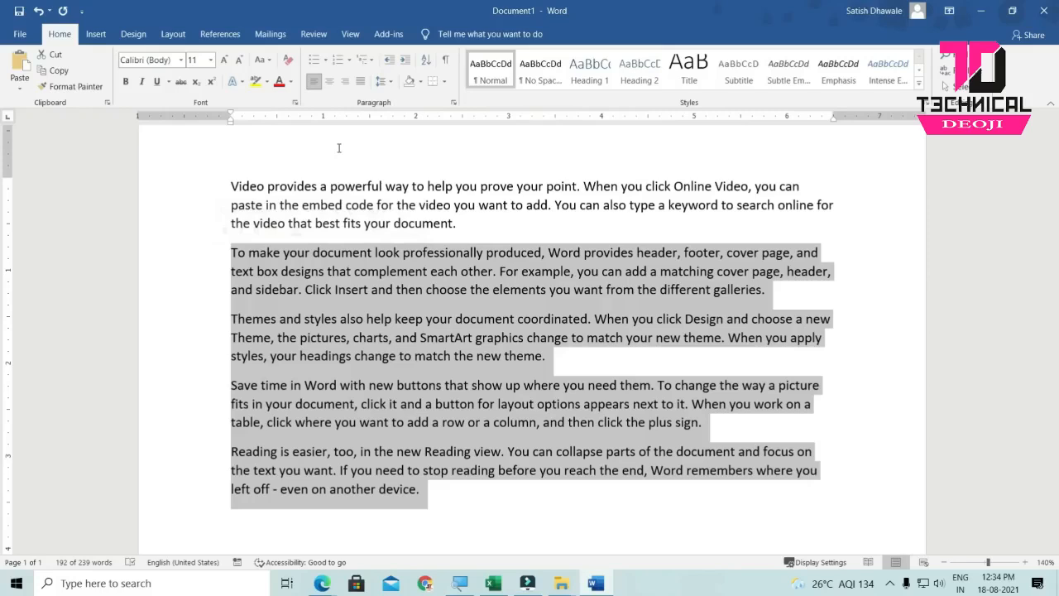
{"action": "key", "text": "Delete"}
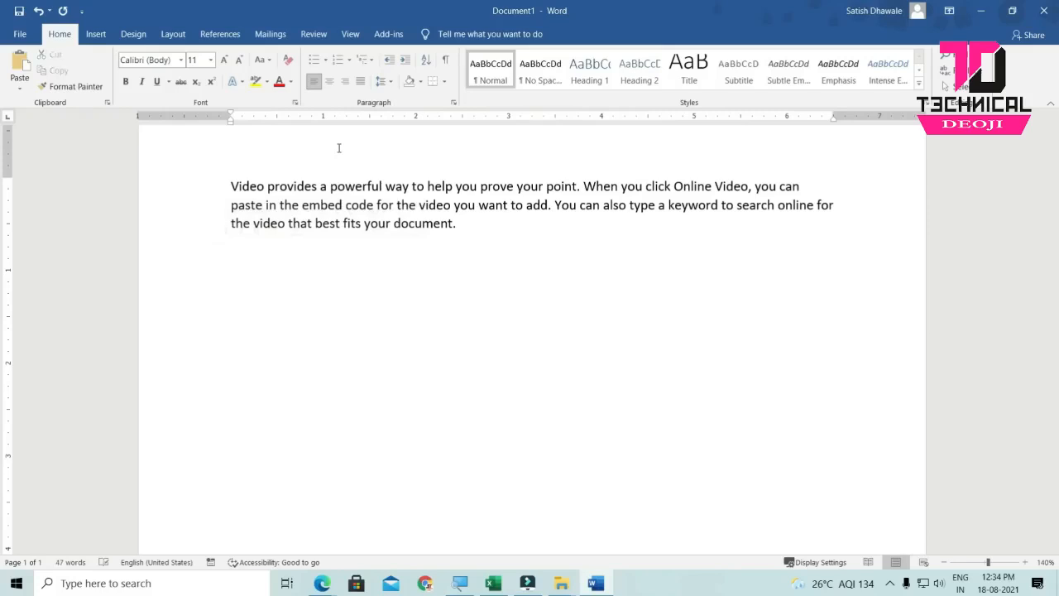
{"action": "key", "text": "ctrl+z"}
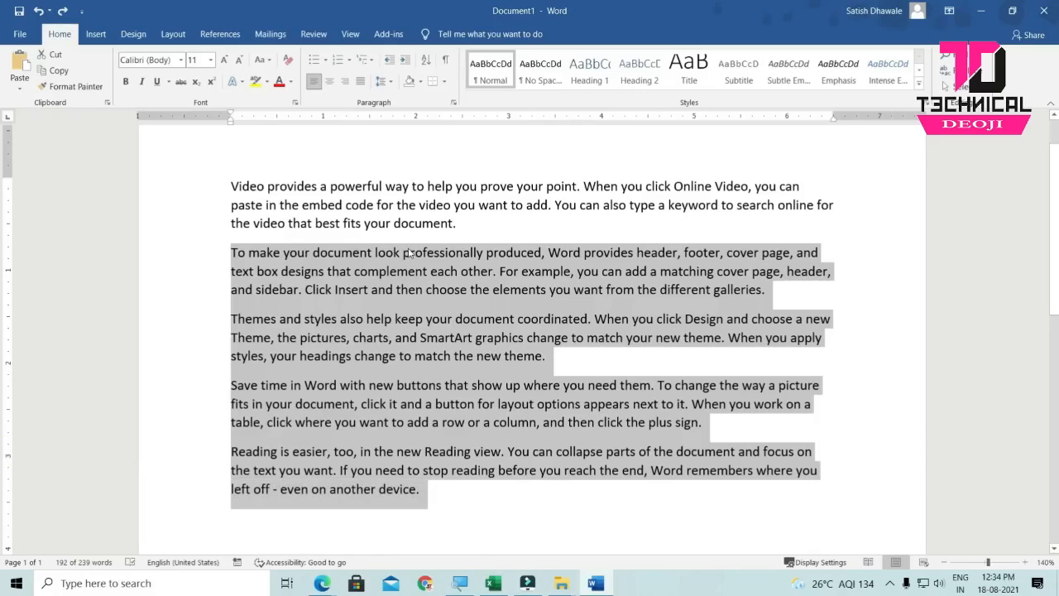
{"action": "left_click", "coordinate": [411, 280]}
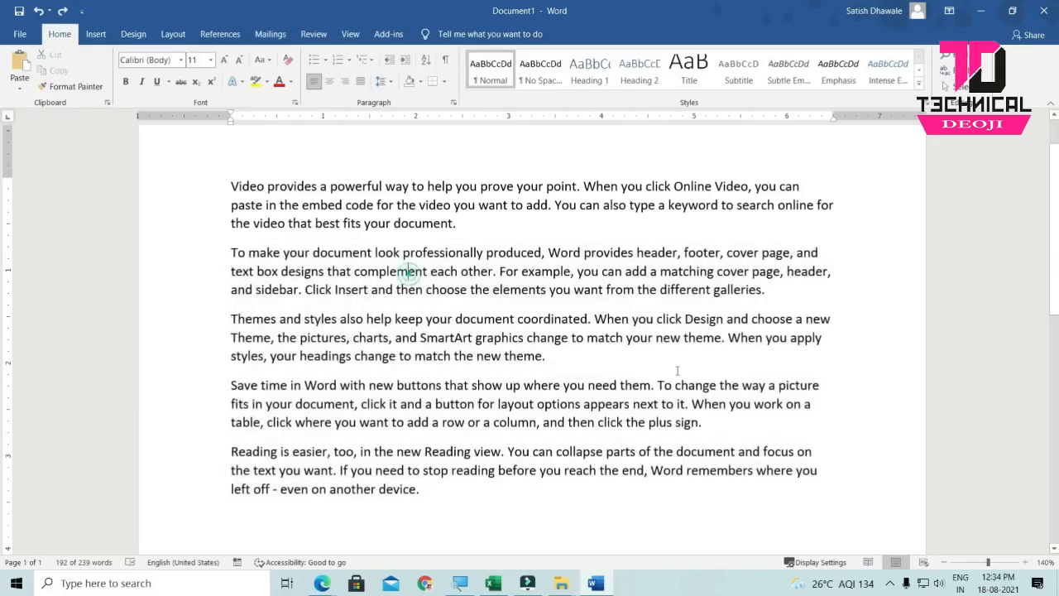
- Format the text from "and sidebar" to the end of the third paragraph as bold, italic and underlined at size 12
{"action": "left_click_drag", "start_coordinate": [662, 364], "coordinate": [286, 290]}
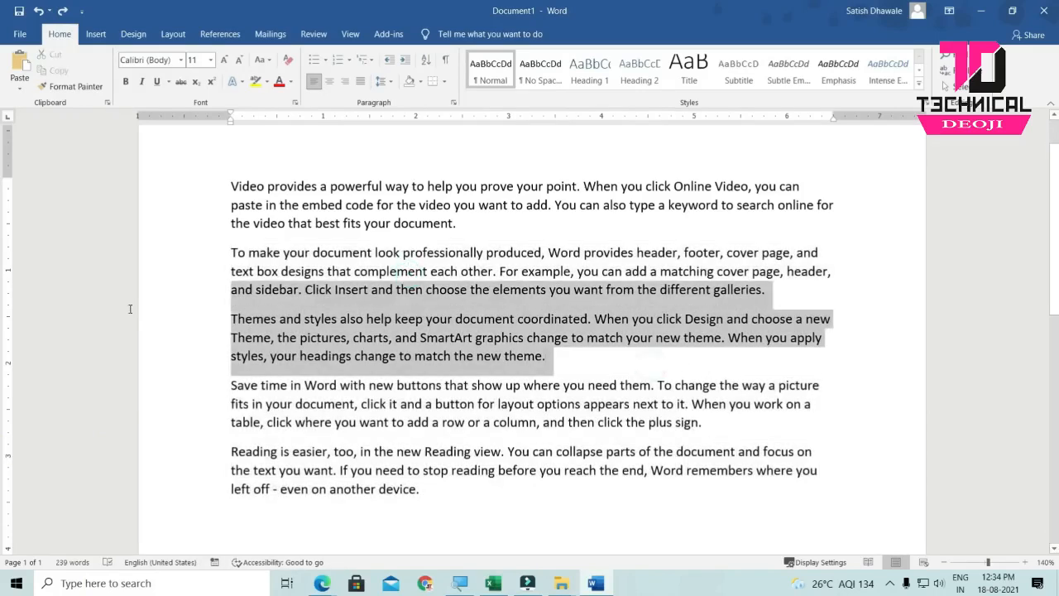
{"action": "left_click", "coordinate": [125, 81]}
{"action": "left_click", "coordinate": [229, 60]}
{"action": "left_click", "coordinate": [157, 81]}
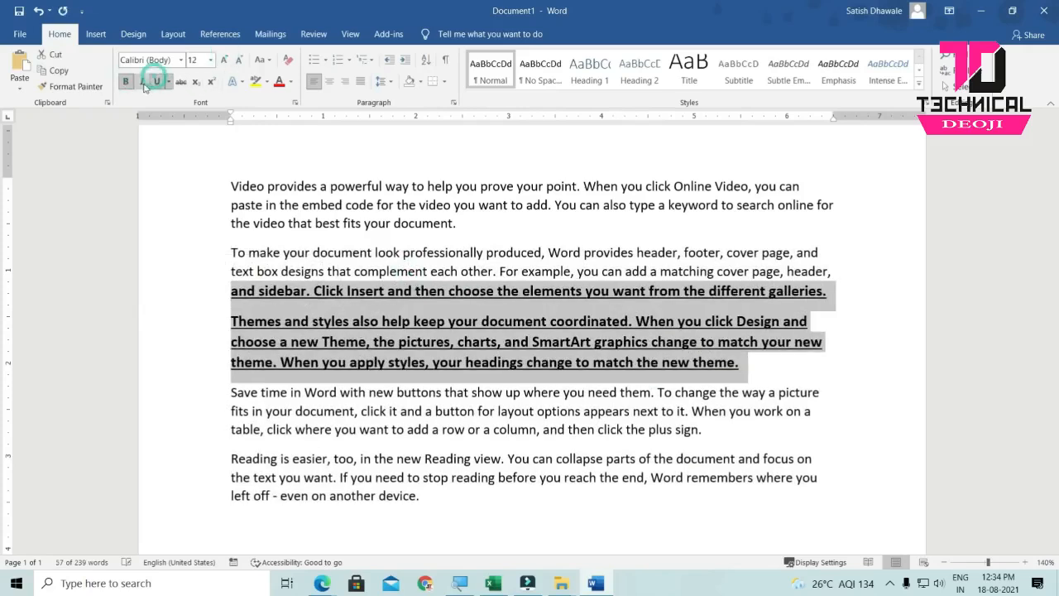
{"action": "left_click", "coordinate": [141, 81]}
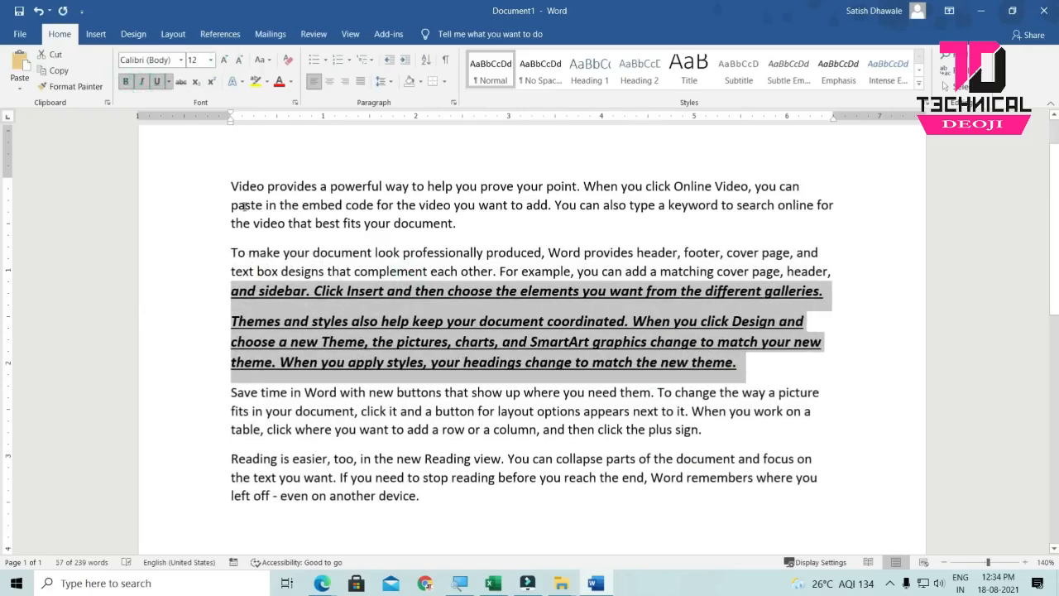
- Undo the bold, size, underline and italic changes one after another
{"action": "key", "text": "ctrl+z"}
{"action": "key", "text": "ctrl+z"}
{"action": "key", "text": "ctrl+z"}
{"action": "key", "text": "ctrl+z"}
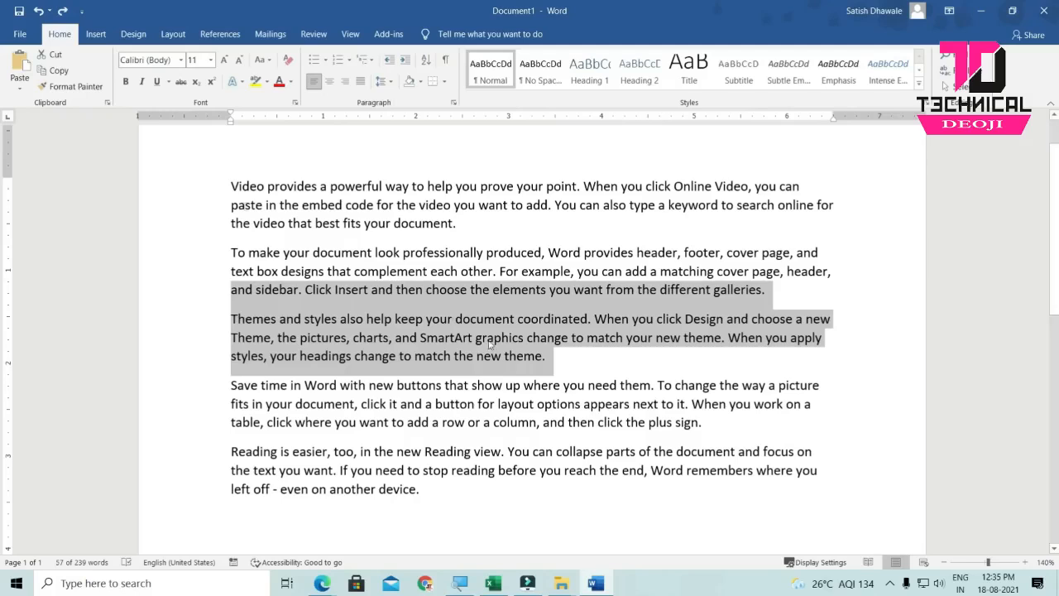
- Delete the last three paragraphs, undo the deletion and clear the selection
{"action": "left_click_drag", "start_coordinate": [456, 502], "coordinate": [231, 320]}
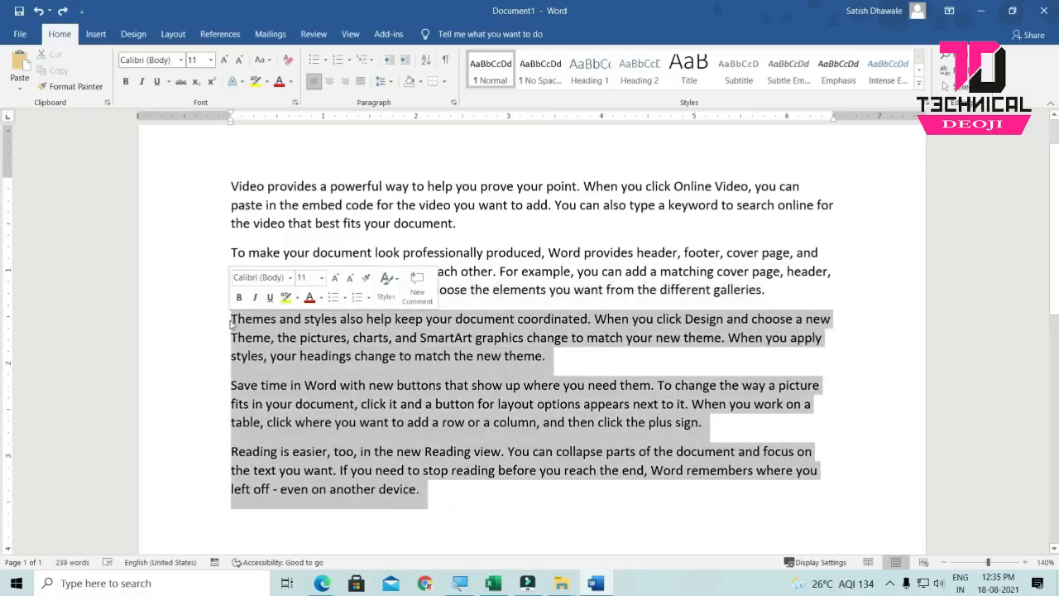
{"action": "key", "text": "Delete"}
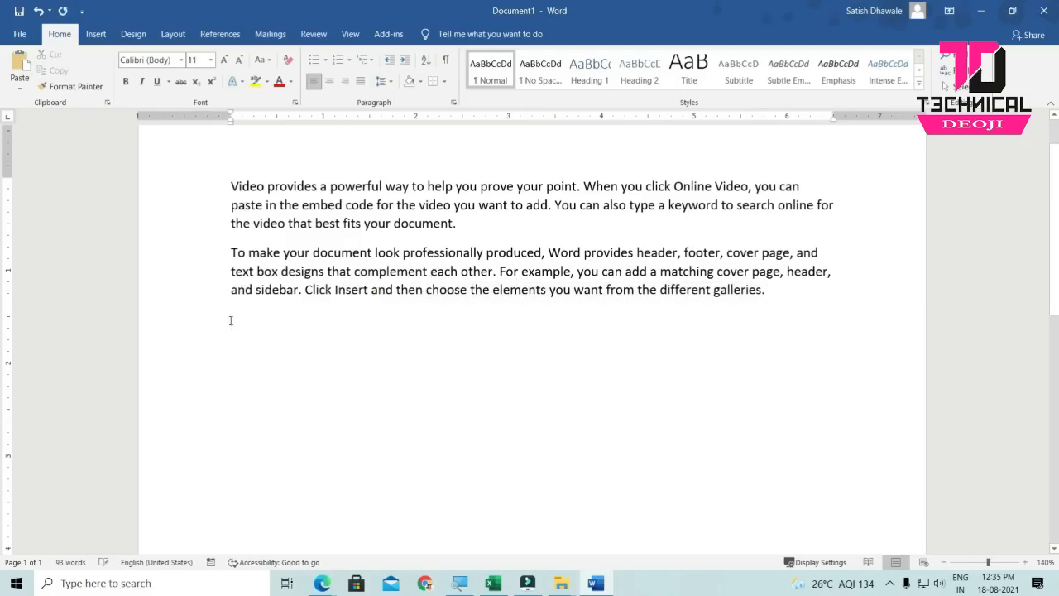
{"action": "key", "text": "ctrl+z"}
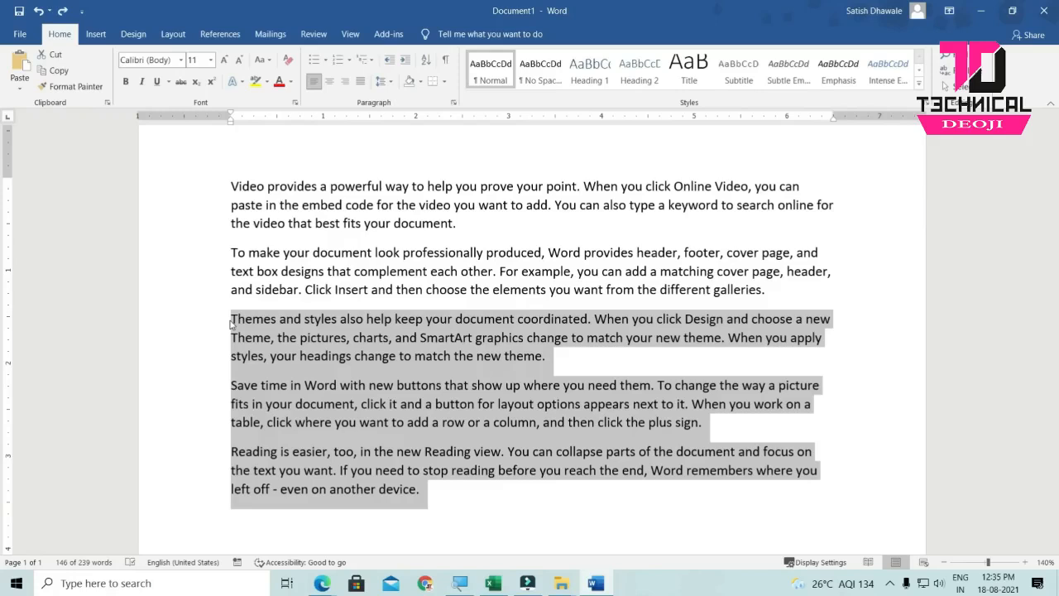
{"action": "left_click", "coordinate": [339, 356]}
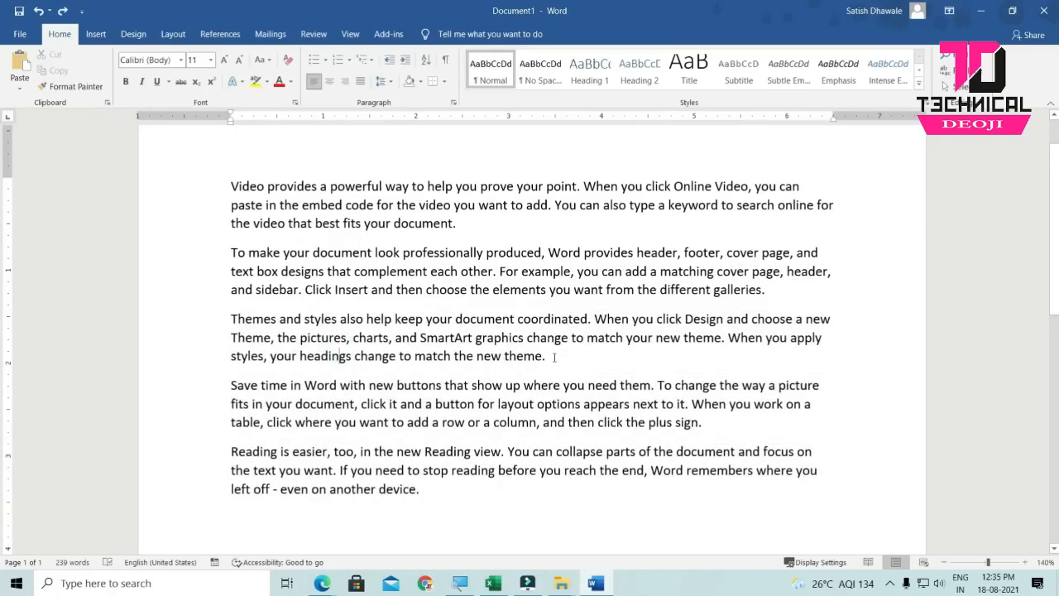
- Cut the last two paragraphs, and alternately undo and redo the cut, ending with an undo
{"action": "left_click_drag", "start_coordinate": [555, 358], "coordinate": [206, 321]}
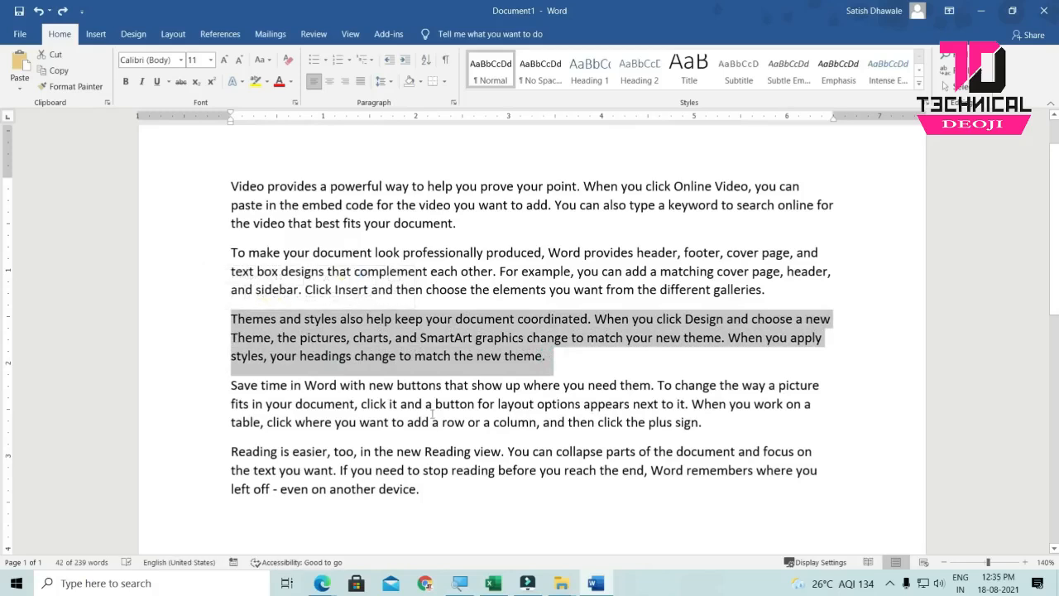
{"action": "left_click_drag", "start_coordinate": [429, 491], "coordinate": [228, 382]}
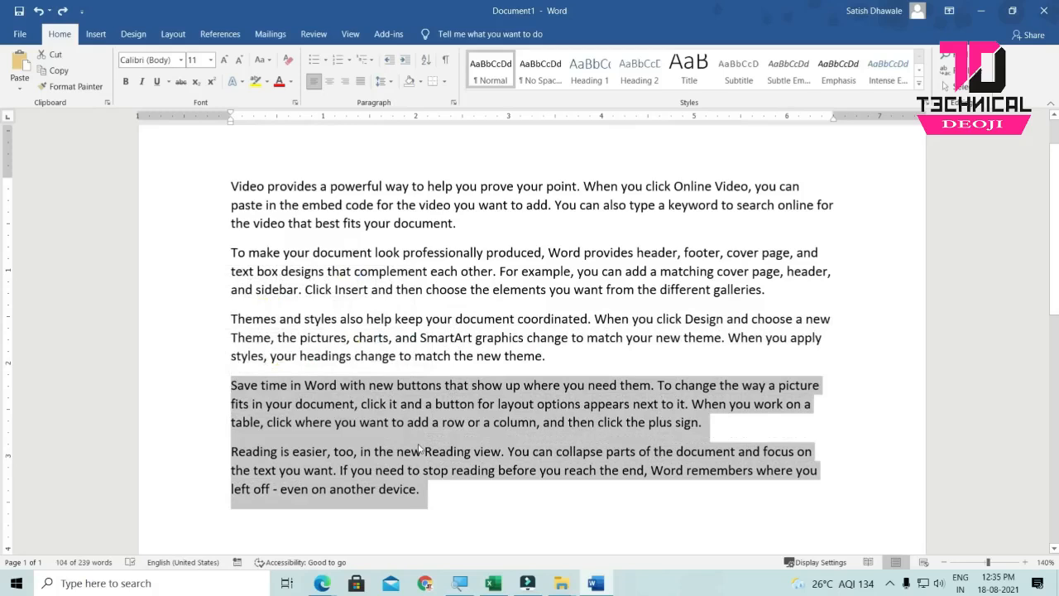
{"action": "key", "text": "ctrl+x"}
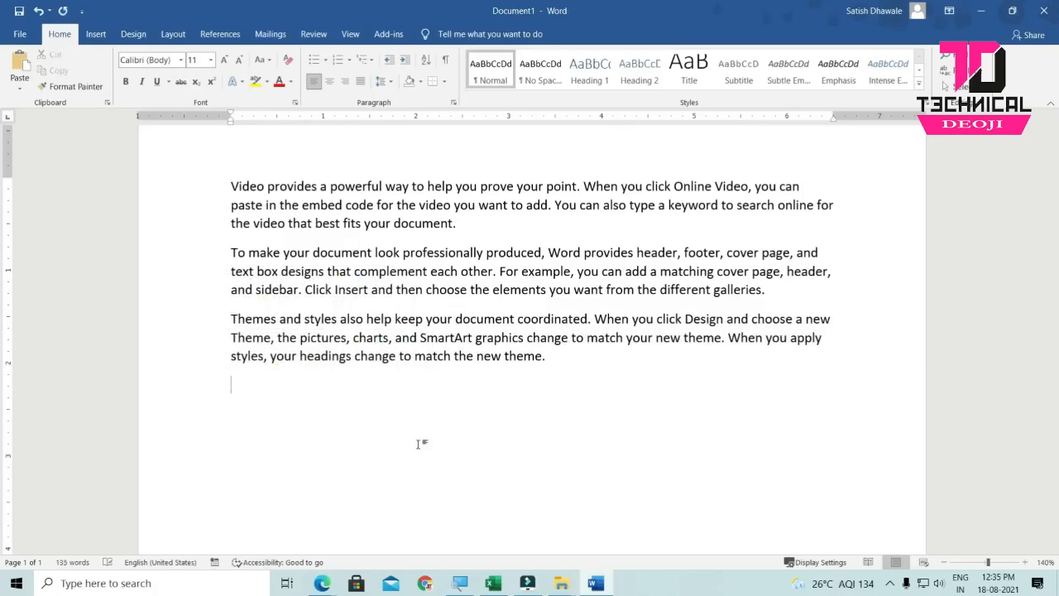
{"action": "key", "text": "ctrl+z"}
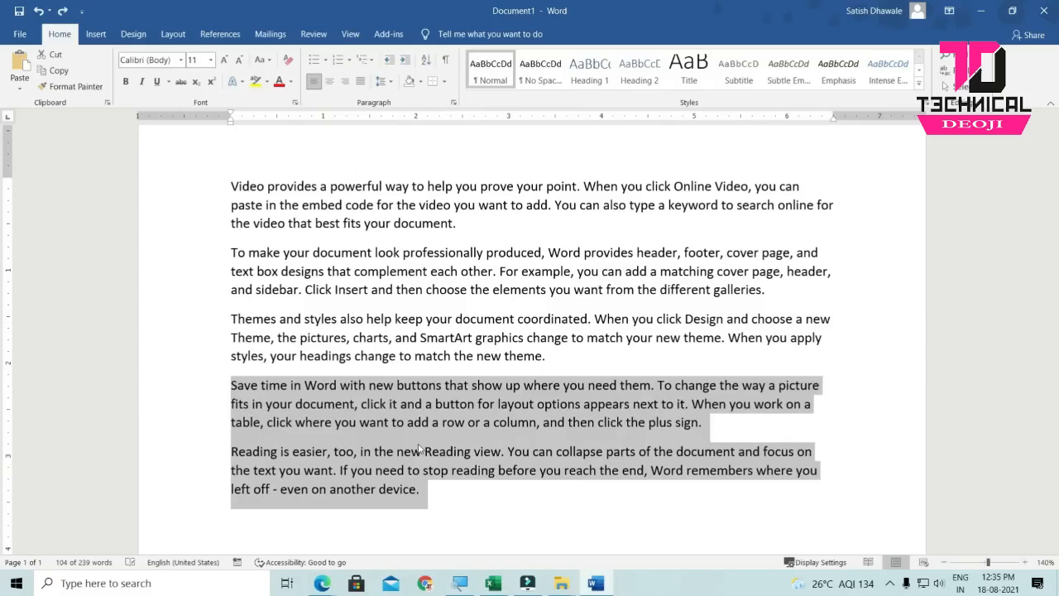
{"action": "key", "text": "ctrl+y"}
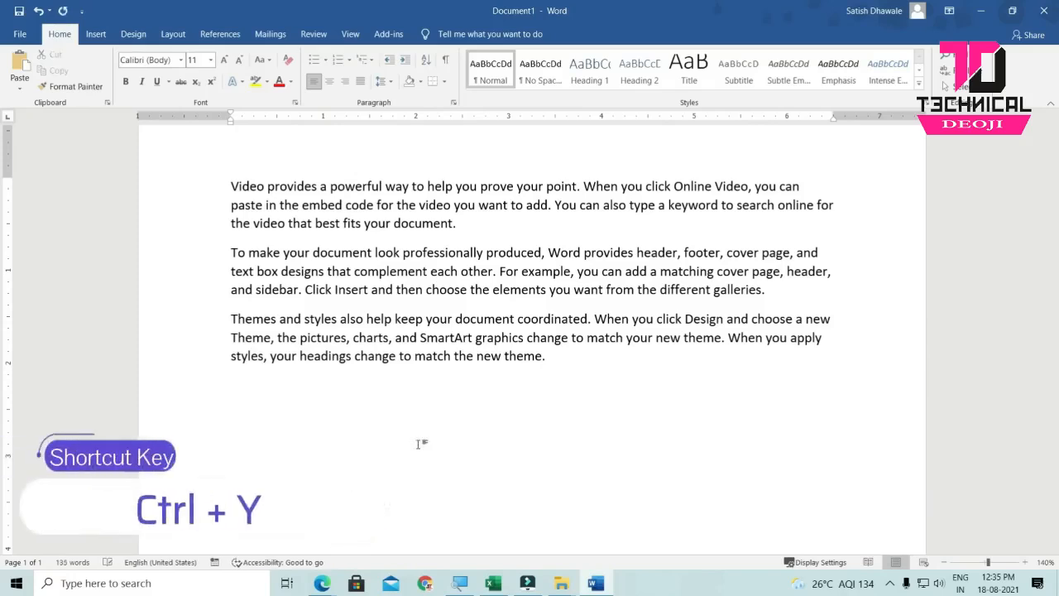
{"action": "key", "text": "ctrl+z"}
{"action": "key", "text": "ctrl+y"}
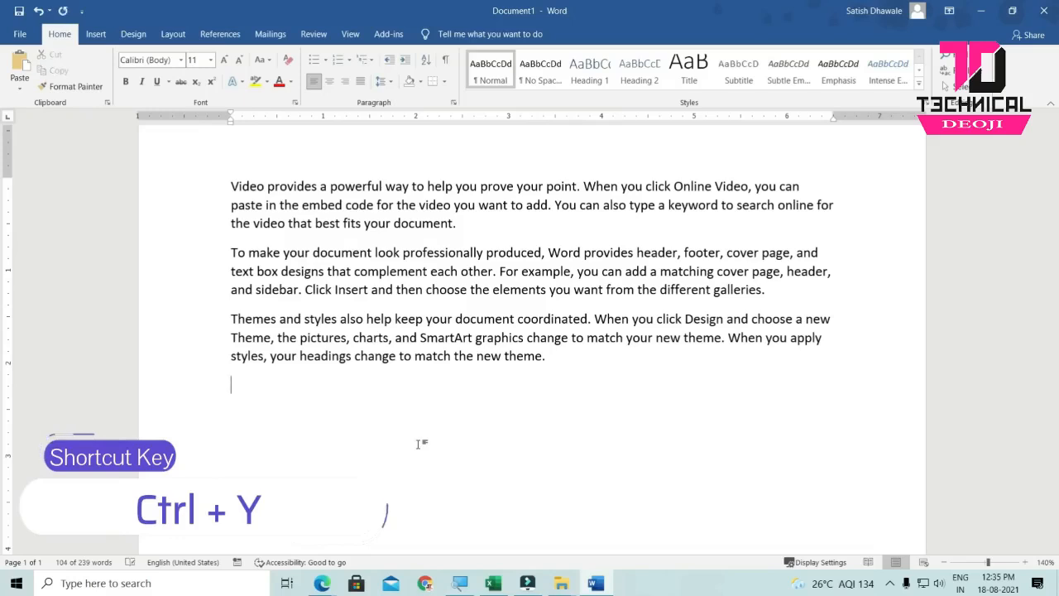
{"action": "key", "text": "ctrl+z"}
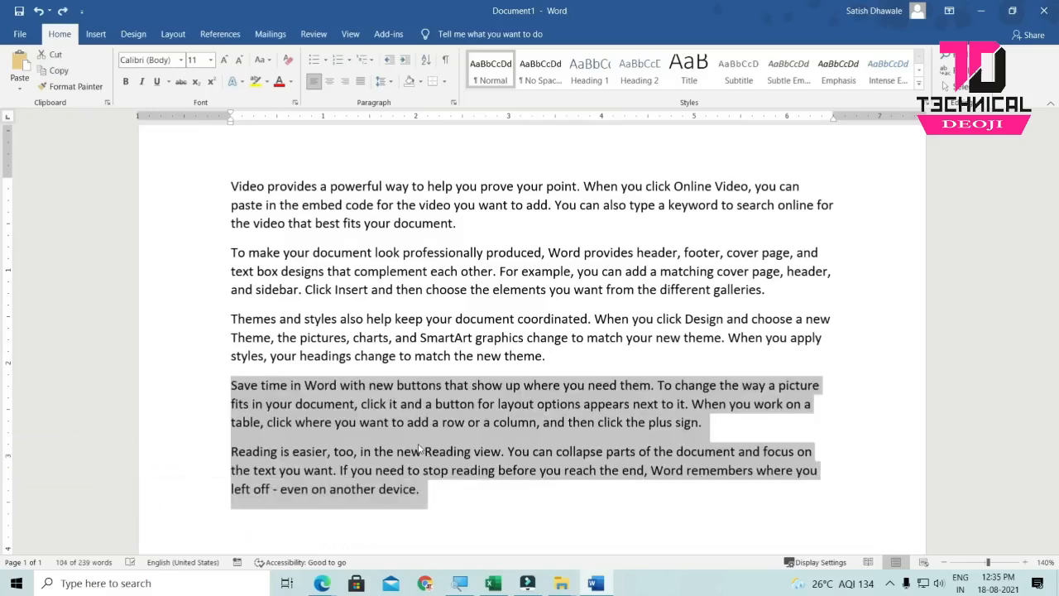
- Format the last two paragraphs as bold, italic and underlined at size 12
{"action": "left_click", "coordinate": [125, 82]}
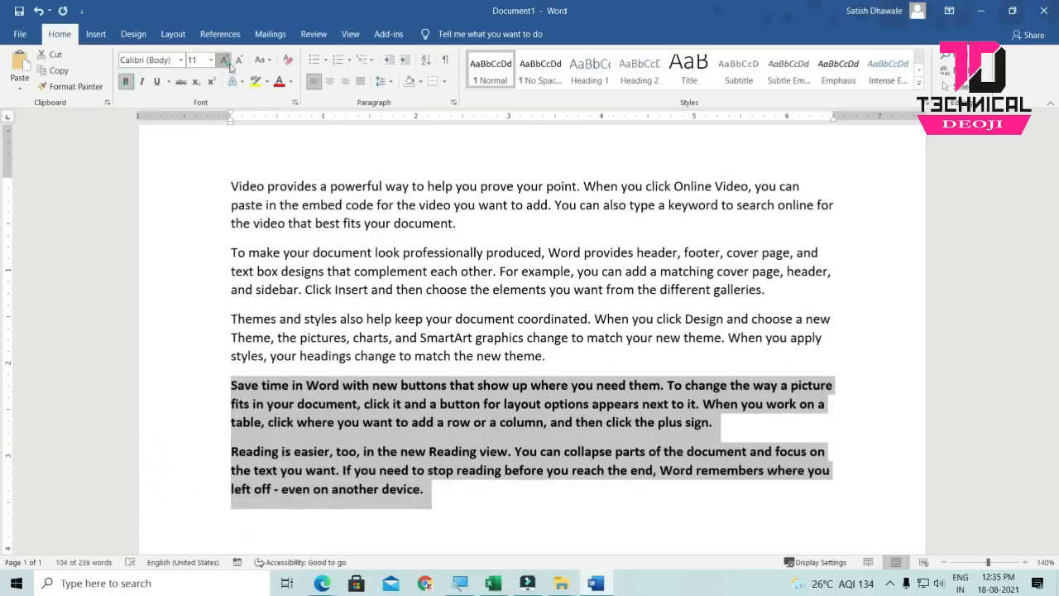
{"action": "left_click", "coordinate": [225, 61]}
{"action": "left_click", "coordinate": [261, 59]}
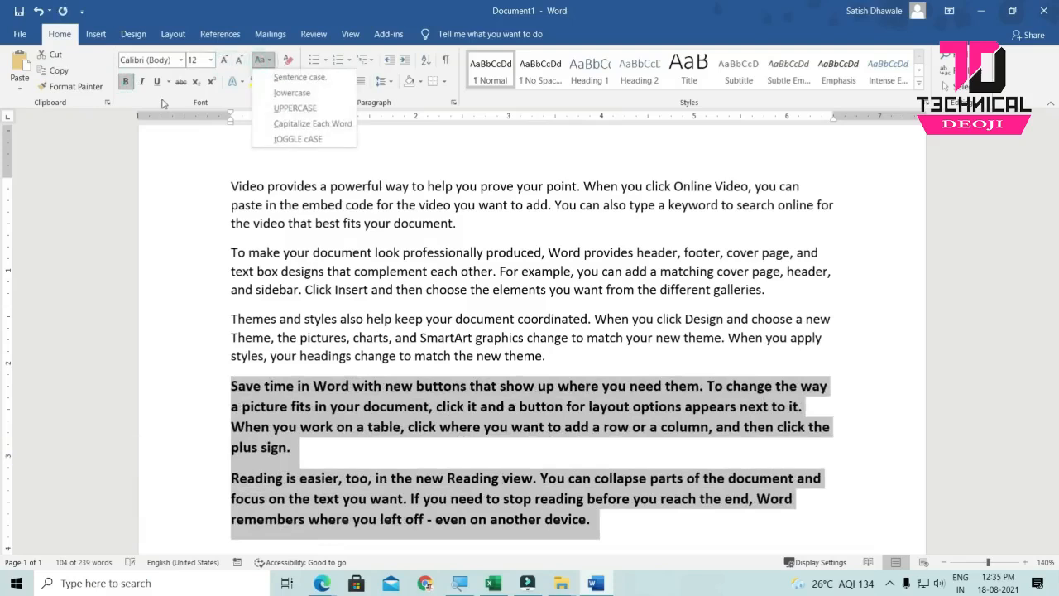
{"action": "left_click", "coordinate": [141, 81]}
{"action": "left_click", "coordinate": [156, 81]}
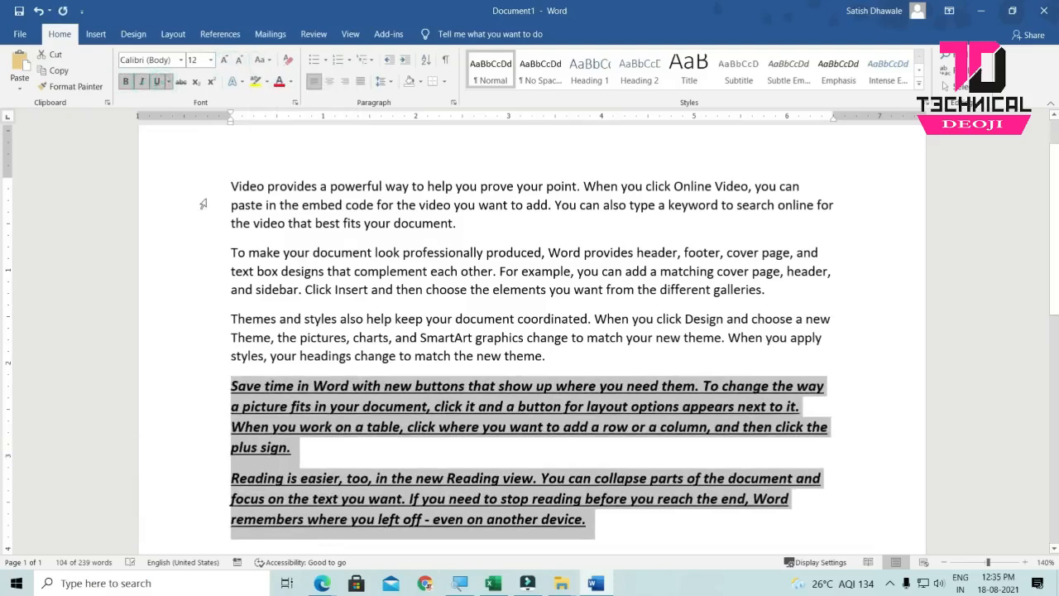
- Undo the four formatting changes on the last two paragraphs, and redo all of them
{"action": "key", "text": "ctrl+z"}
{"action": "key", "text": "ctrl+z"}
{"action": "key", "text": "ctrl+z"}
{"action": "key", "text": "ctrl+z"}
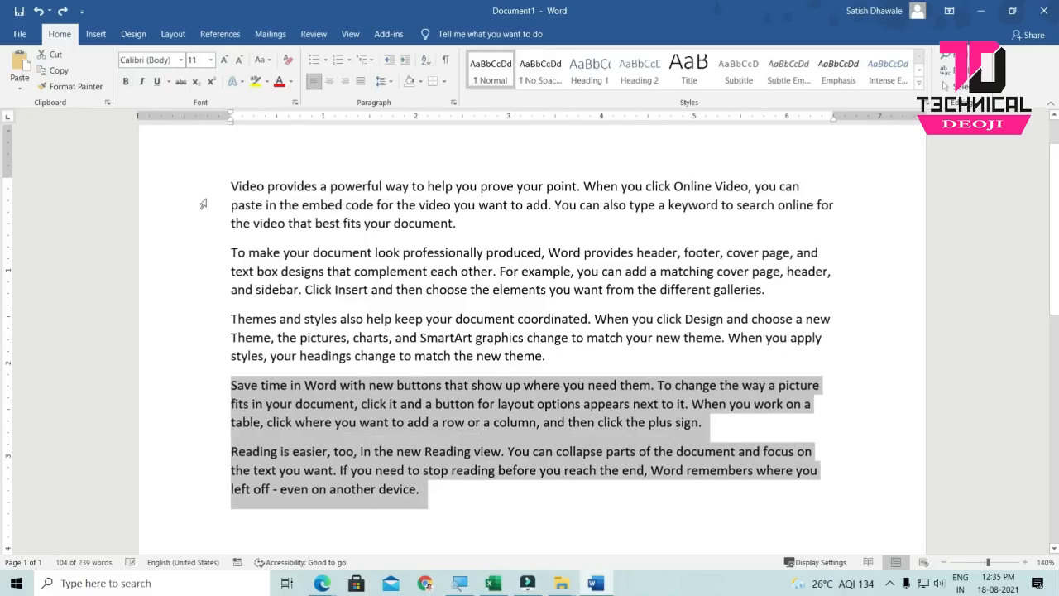
{"action": "key", "text": "ctrl+y"}
{"action": "key", "text": "ctrl+y"}
{"action": "key", "text": "ctrl+y"}
{"action": "key", "text": "ctrl+y"}
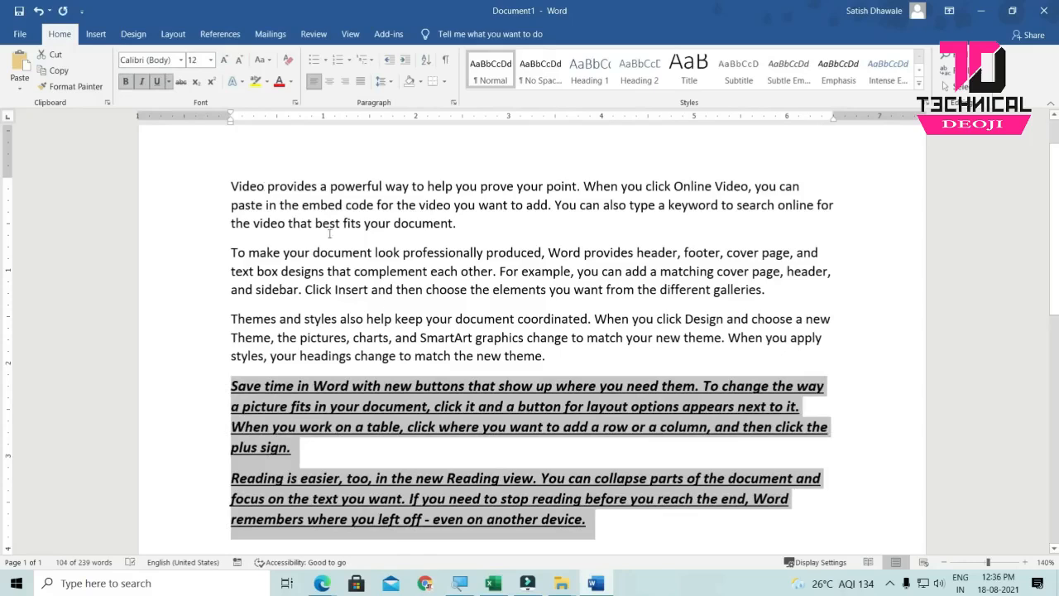
- Place the insertion point on an empty line below the last paragraph
{"action": "scroll", "coordinate": [529, 331], "scroll_direction": "down", "scroll_amount": 2}
{"action": "left_click", "coordinate": [524, 439]}
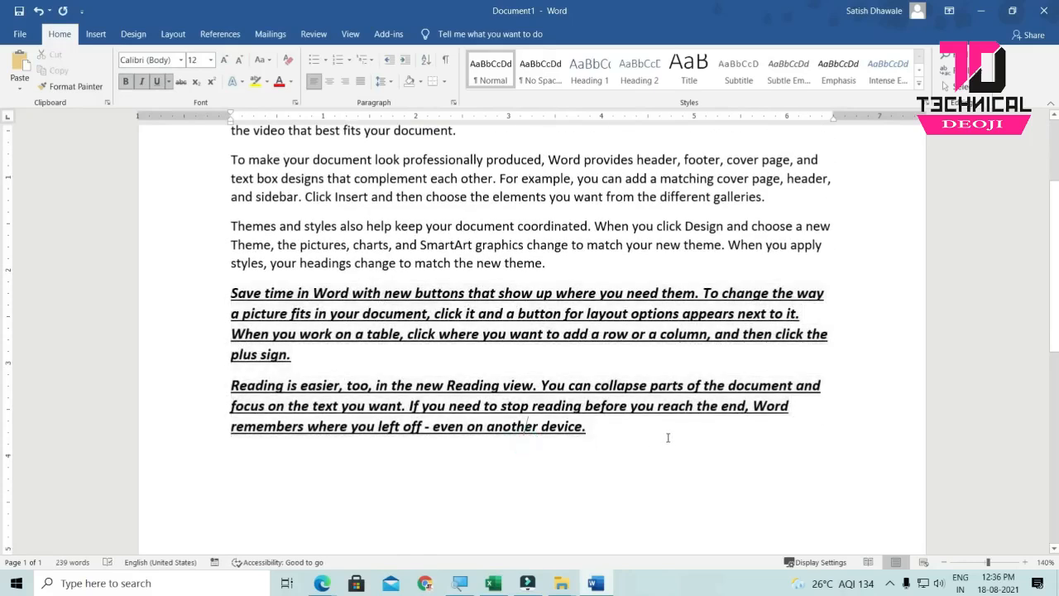
{"action": "key", "text": "Return"}
{"action": "scroll", "coordinate": [661, 436], "scroll_direction": "down", "scroll_amount": 3}
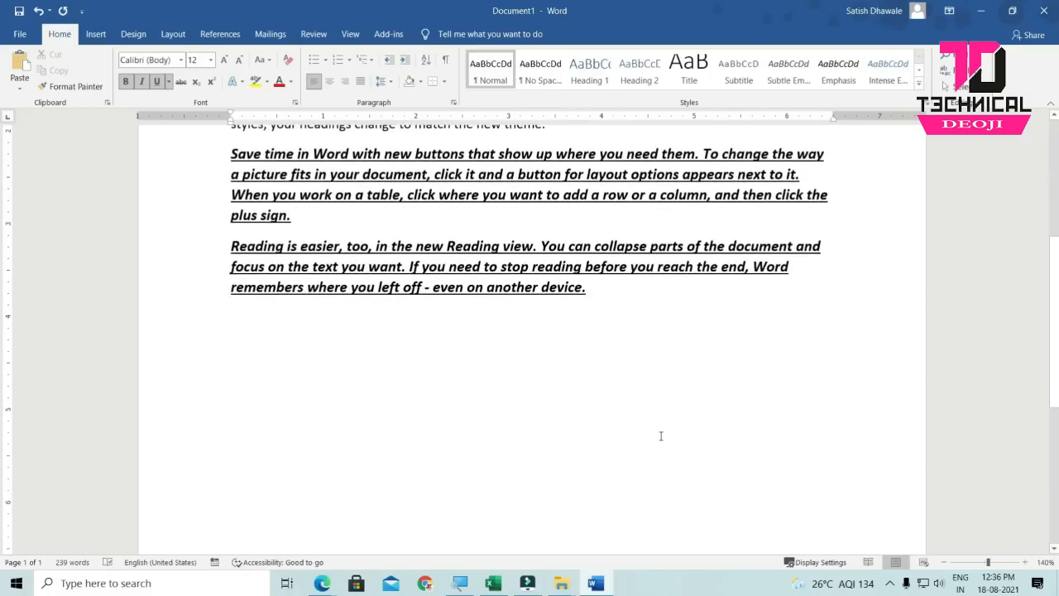
- Launch PowerPoint through the Run dialog with powerpnt and open the recent file "1 - VBA- VBA Introduction.pptx"
{"action": "key", "text": "super+r"}
{"action": "type", "text": "powerpnt"}
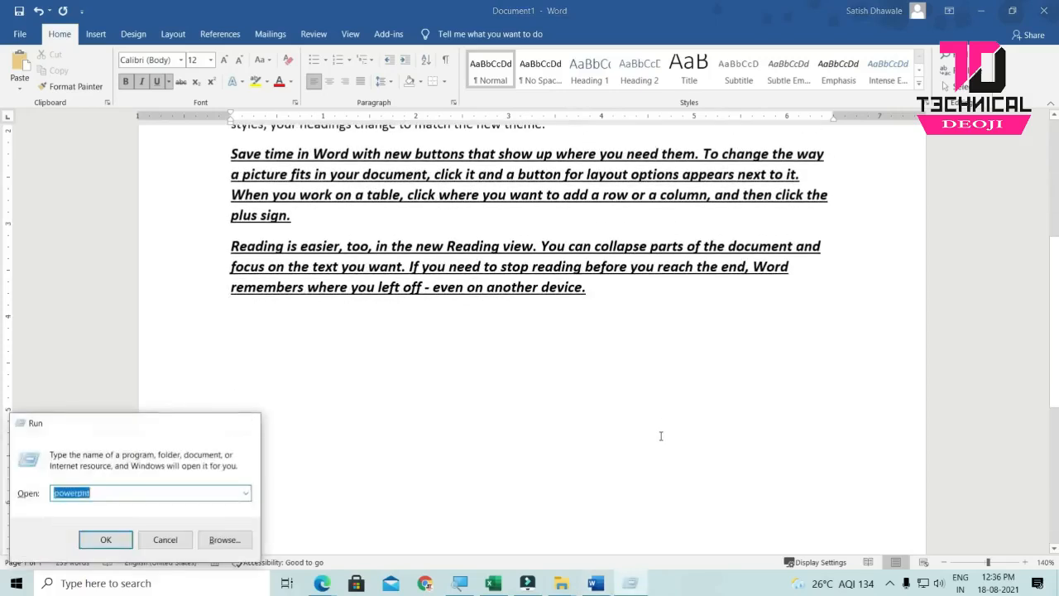
{"action": "key", "text": "Return"}
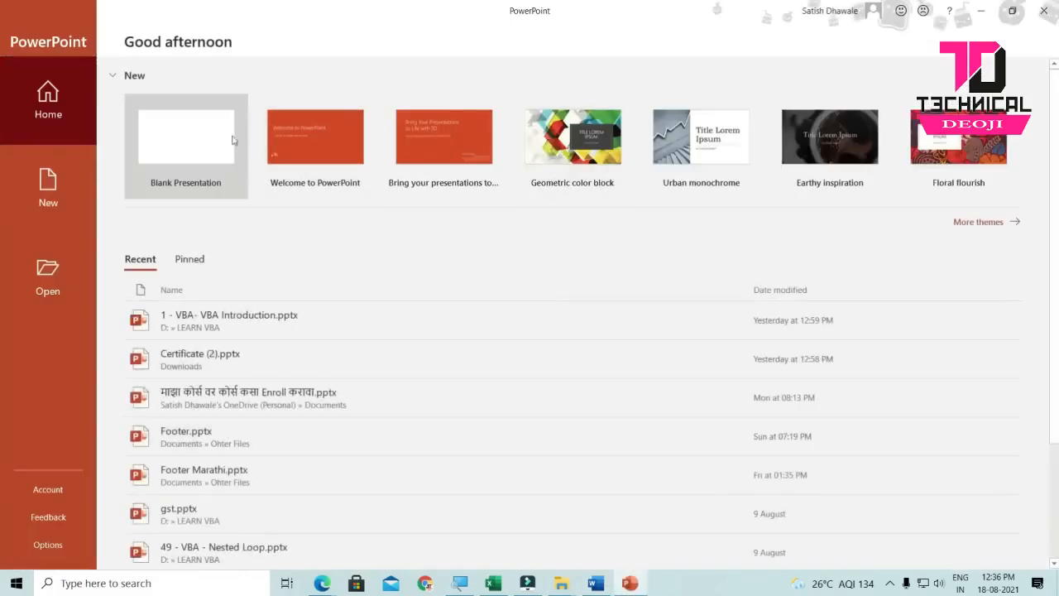
{"action": "left_click", "coordinate": [260, 322]}
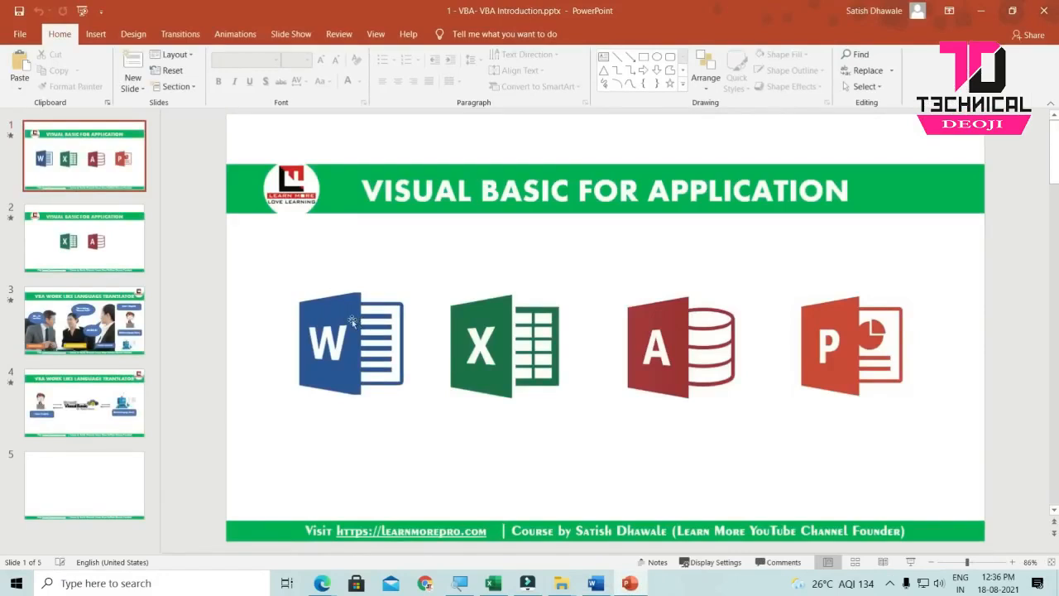
- Duplicate the Word and Excel logos on slide 1 and place each copy below its original
{"action": "left_click", "coordinate": [343, 308]}
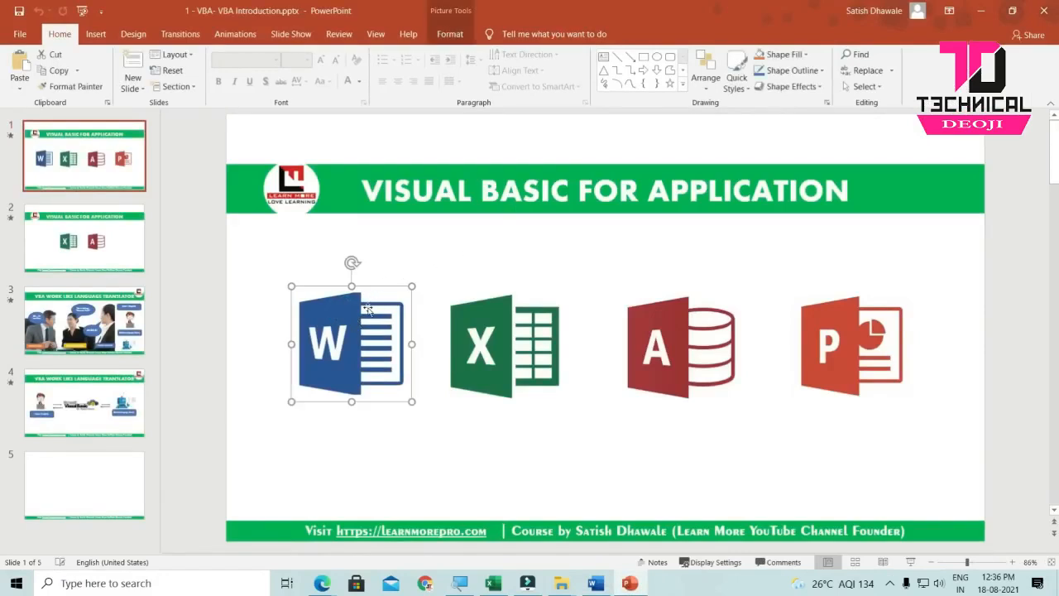
{"action": "key", "text": "ctrl+d"}
{"action": "left_click_drag", "start_coordinate": [370, 312], "coordinate": [309, 429]}
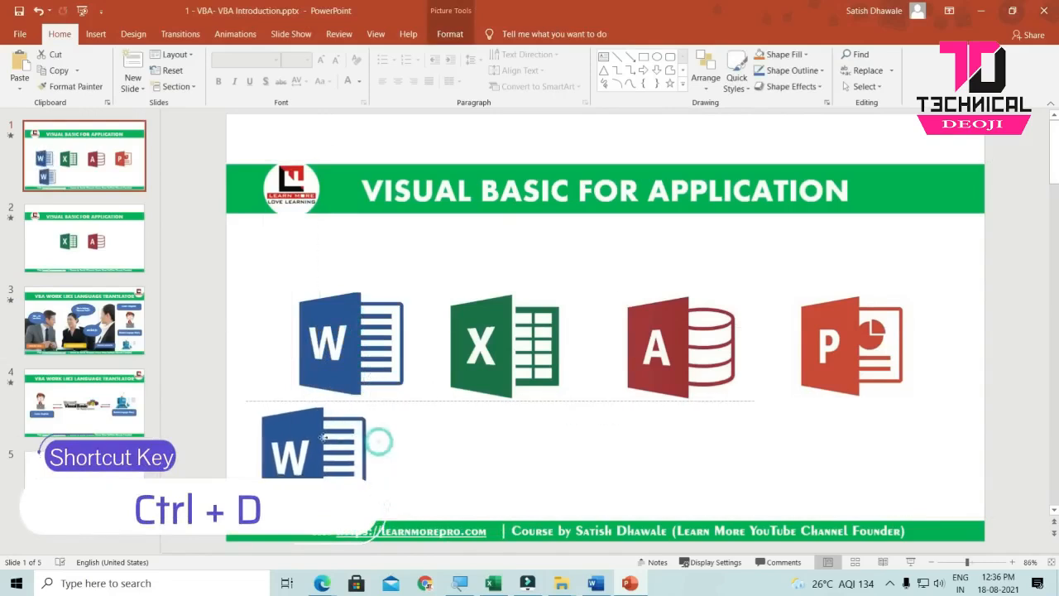
{"action": "left_click", "coordinate": [488, 335]}
{"action": "key", "text": "ctrl+d"}
{"action": "left_click_drag", "start_coordinate": [488, 335], "coordinate": [474, 412]}
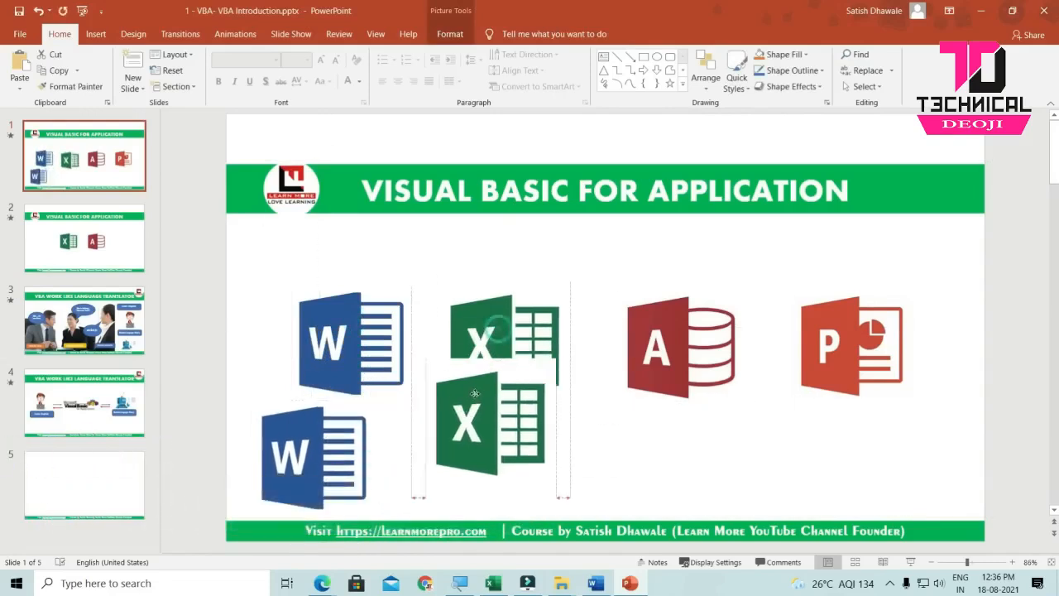
- Minimize PowerPoint to return to the Word document, and open and close the Font dialog without changes
{"action": "left_click", "coordinate": [983, 11]}
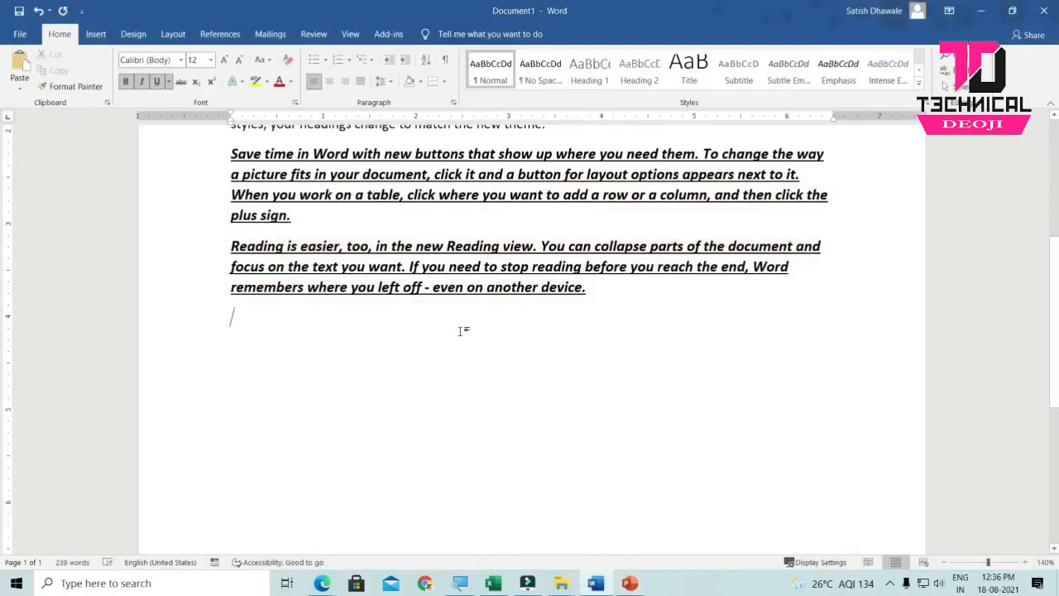
{"action": "key", "text": "ctrl+d"}
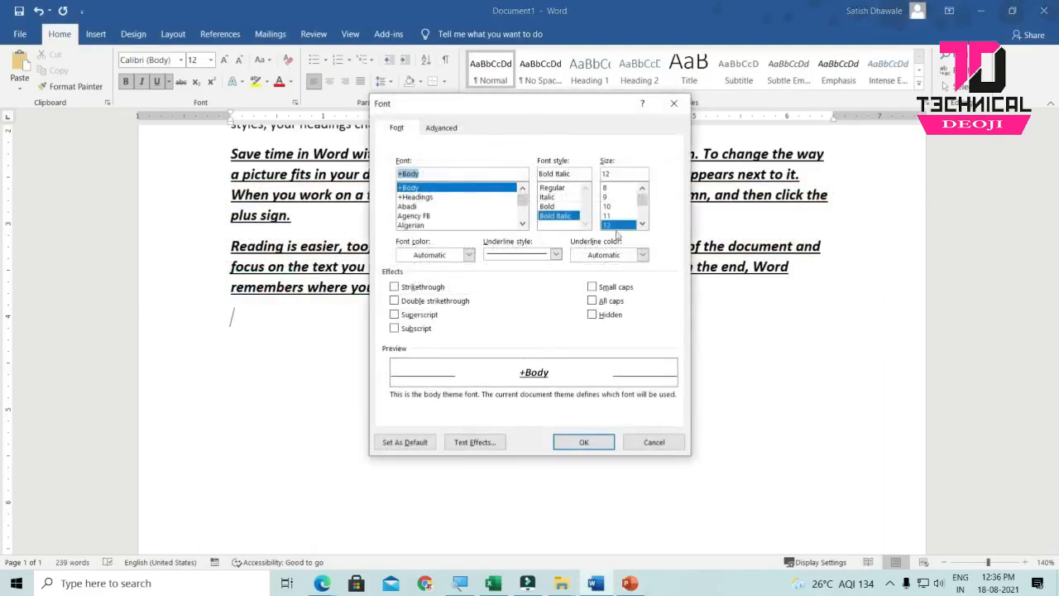
{"action": "left_click", "coordinate": [672, 103]}
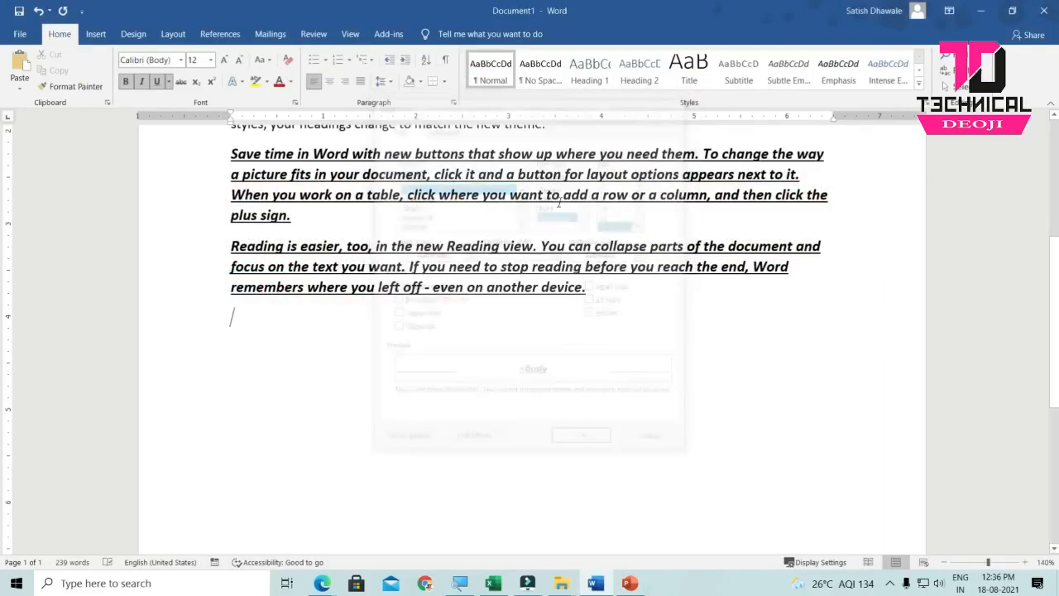
- Open the Font dialog once more and close it without changing any setting
{"action": "left_click", "coordinate": [295, 103]}
{"action": "left_click", "coordinate": [672, 104]}
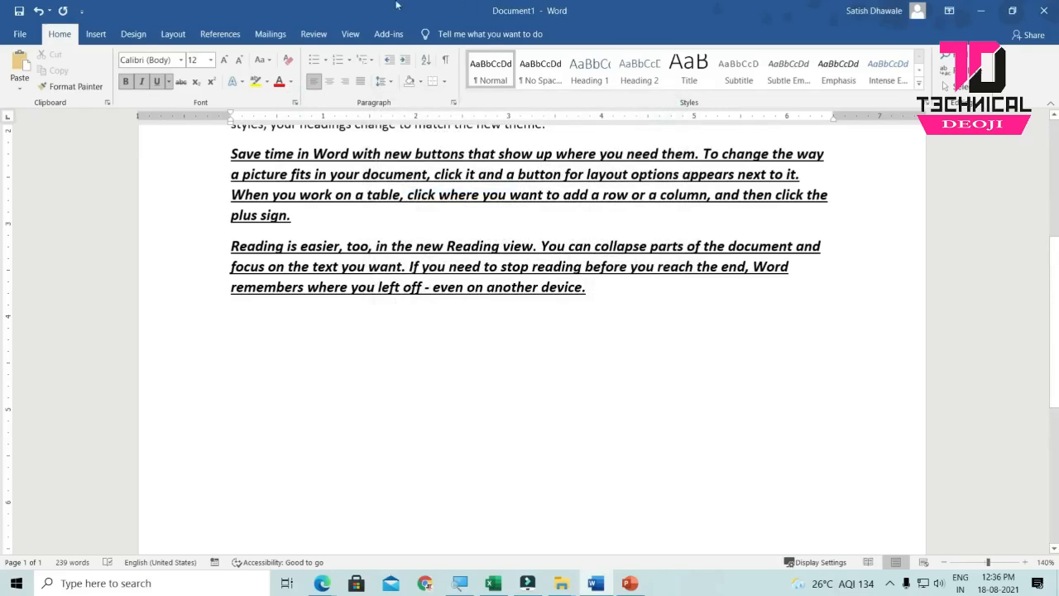
- Draw a rounded rectangle about 1.9 by 1.2 inches below the last paragraph and place a duplicate beside it
{"action": "left_click", "coordinate": [96, 33]}
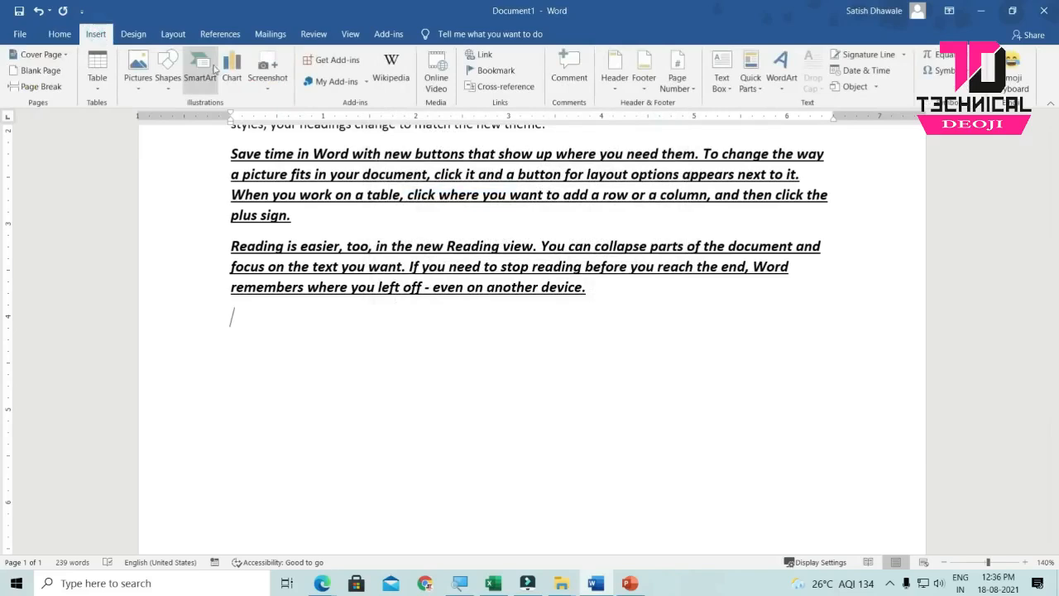
{"action": "left_click", "coordinate": [168, 66]}
{"action": "left_click", "coordinate": [176, 202]}
{"action": "left_click_drag", "start_coordinate": [266, 321], "coordinate": [442, 439]}
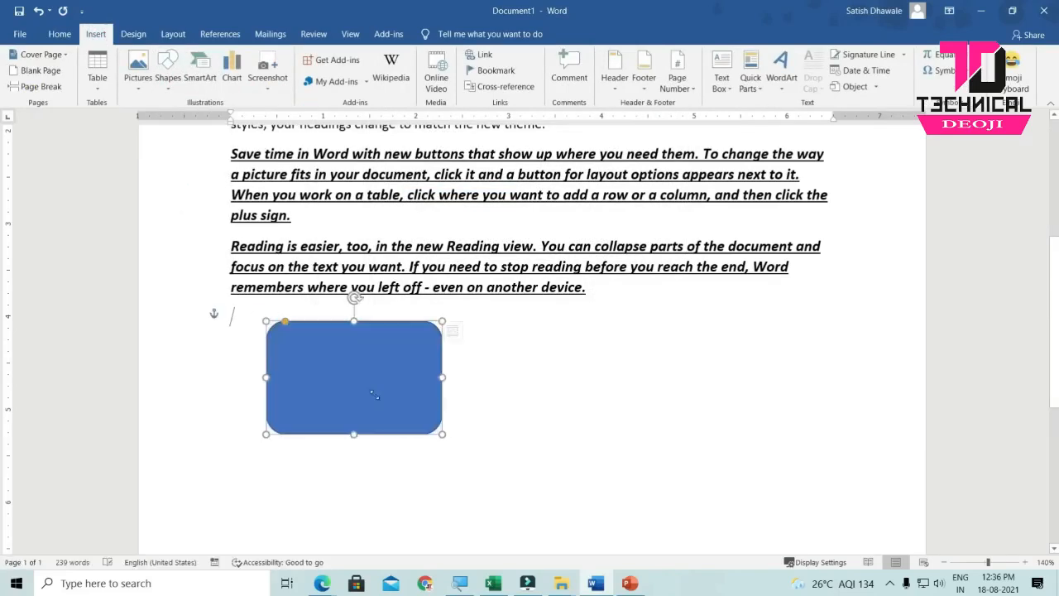
{"action": "left_click_drag", "start_coordinate": [380, 372], "coordinate": [576, 371]}
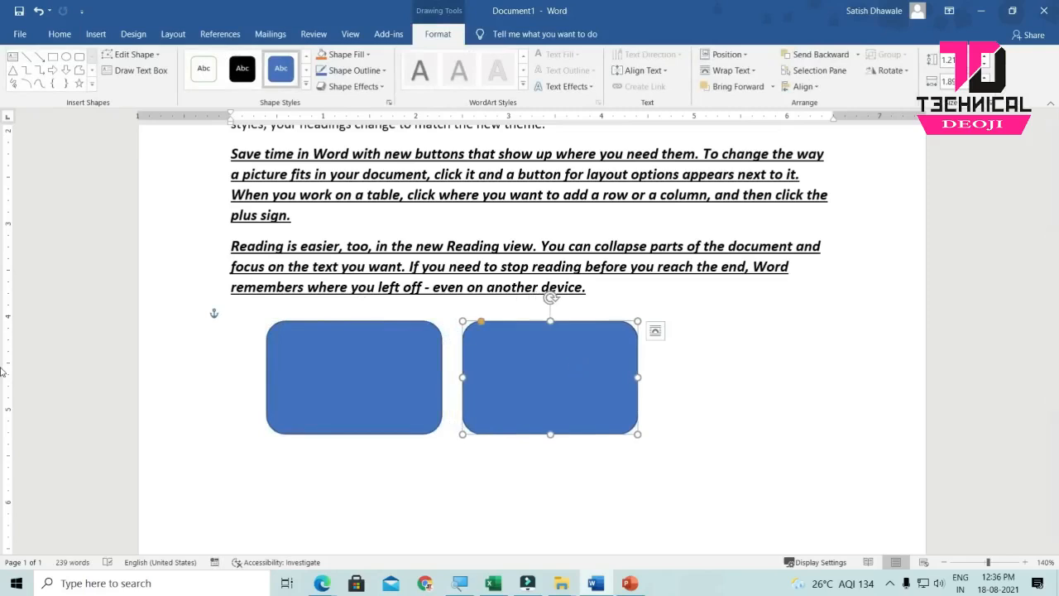
- Delete both rounded rectangles below the last paragraph
{"action": "left_click", "coordinate": [559, 401]}
{"action": "key", "text": "Delete"}
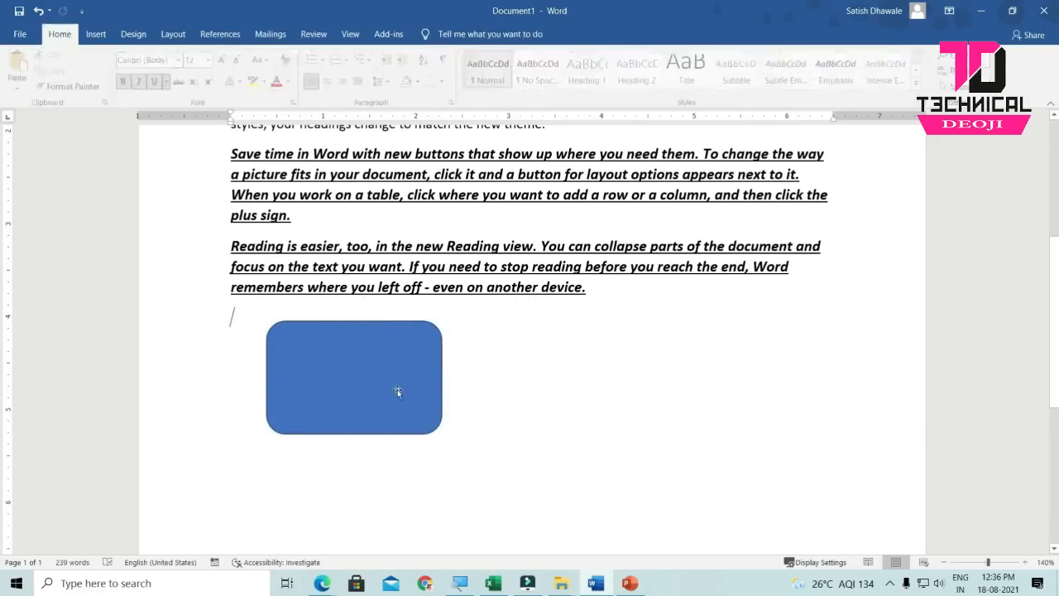
{"action": "left_click", "coordinate": [398, 389]}
{"action": "key", "text": "Delete"}
- Search the text from its beginning for "DOCUMENT" and close the Navigation pane
{"action": "scroll", "coordinate": [370, 382], "scroll_direction": "up", "scroll_amount": 5}
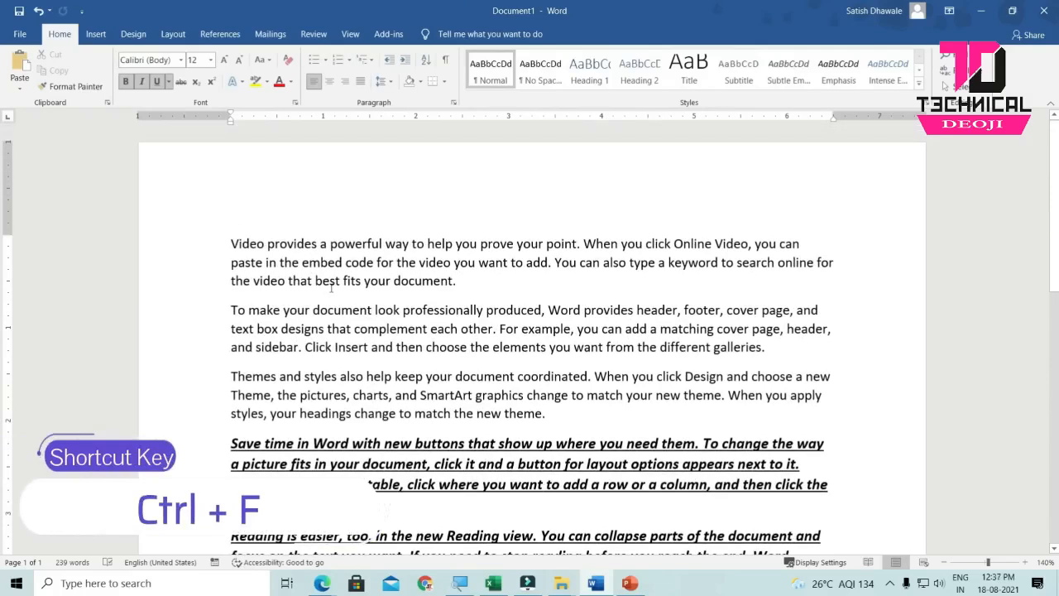
{"action": "key", "text": "ctrl+Home"}
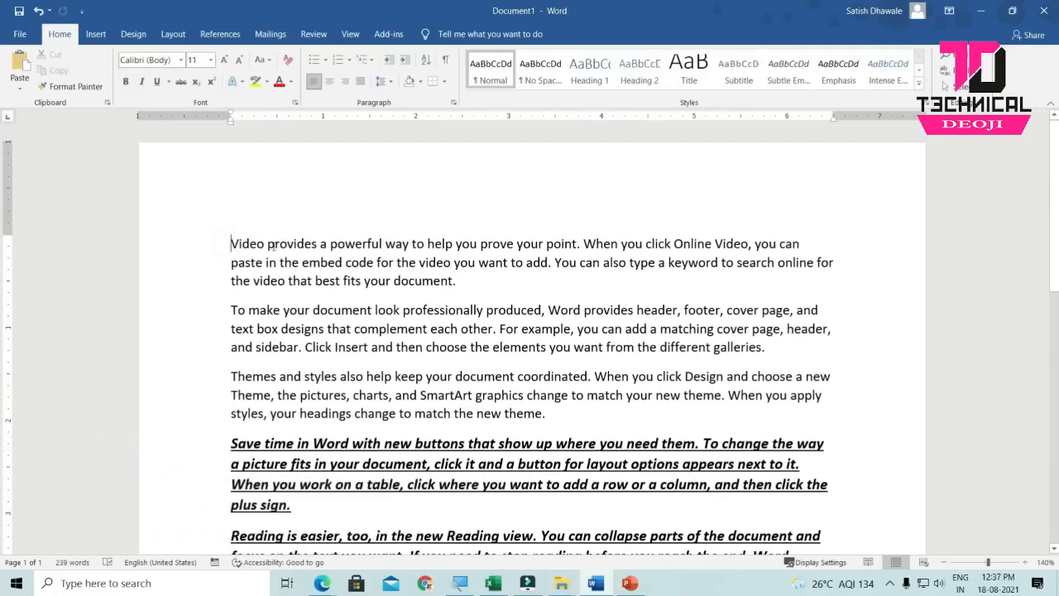
{"action": "key", "text": "ctrl+f"}
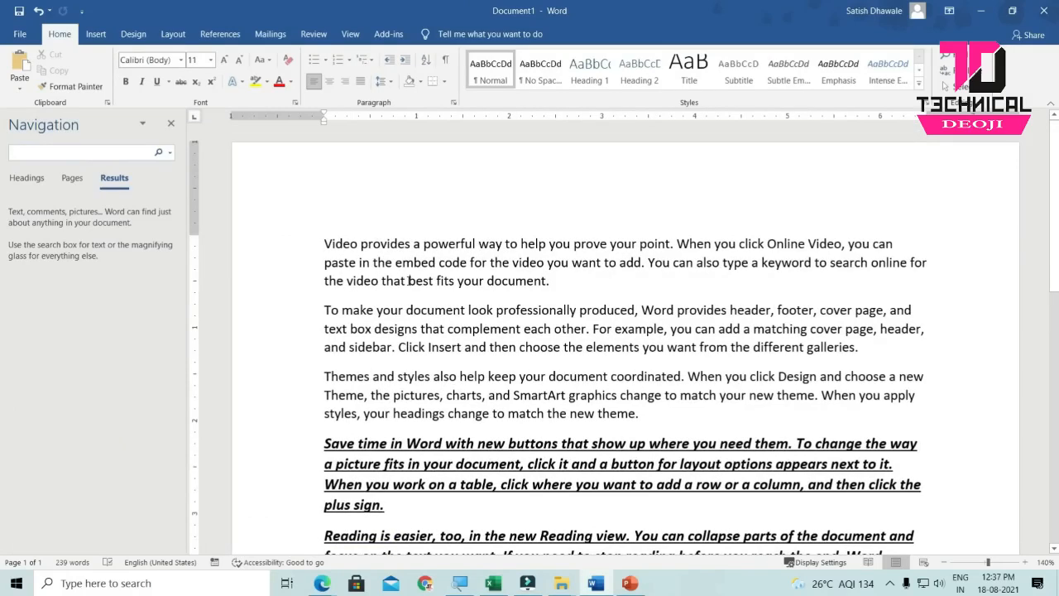
{"action": "type", "text": "DOCUME"}
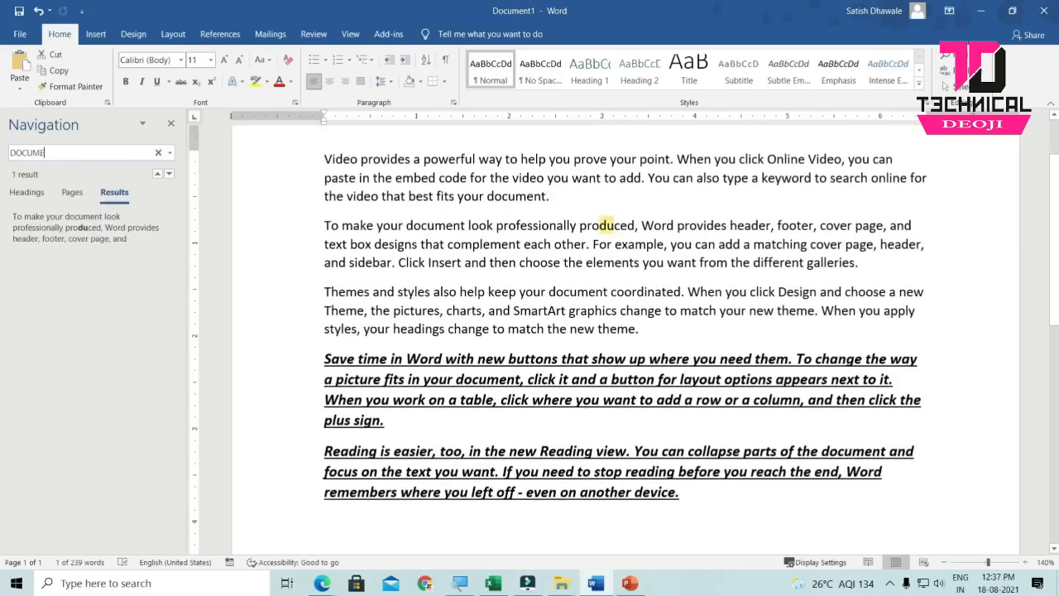
{"action": "type", "text": "NT"}
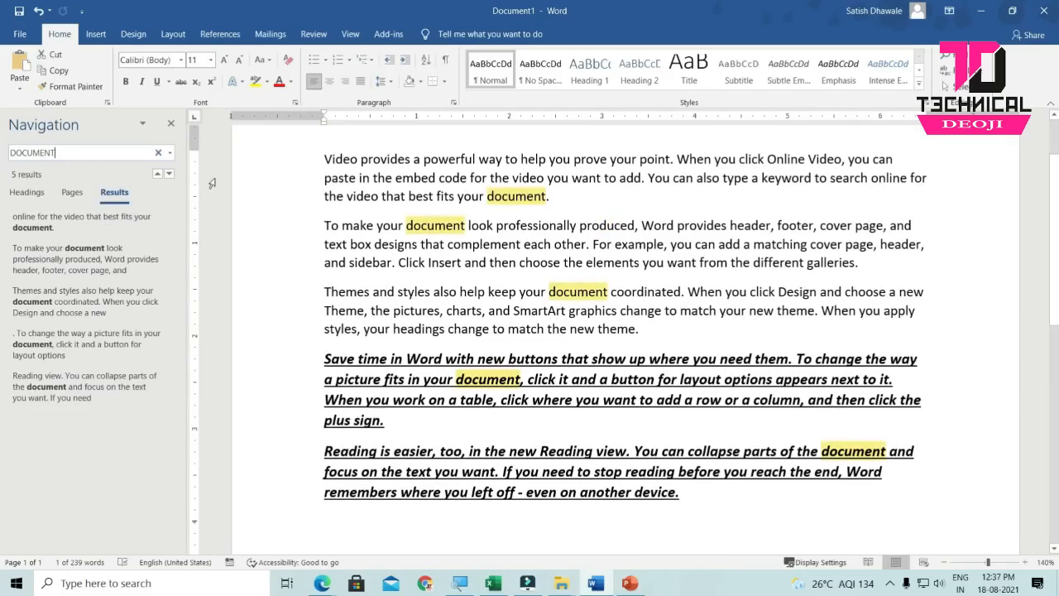
{"action": "left_click", "coordinate": [172, 124]}
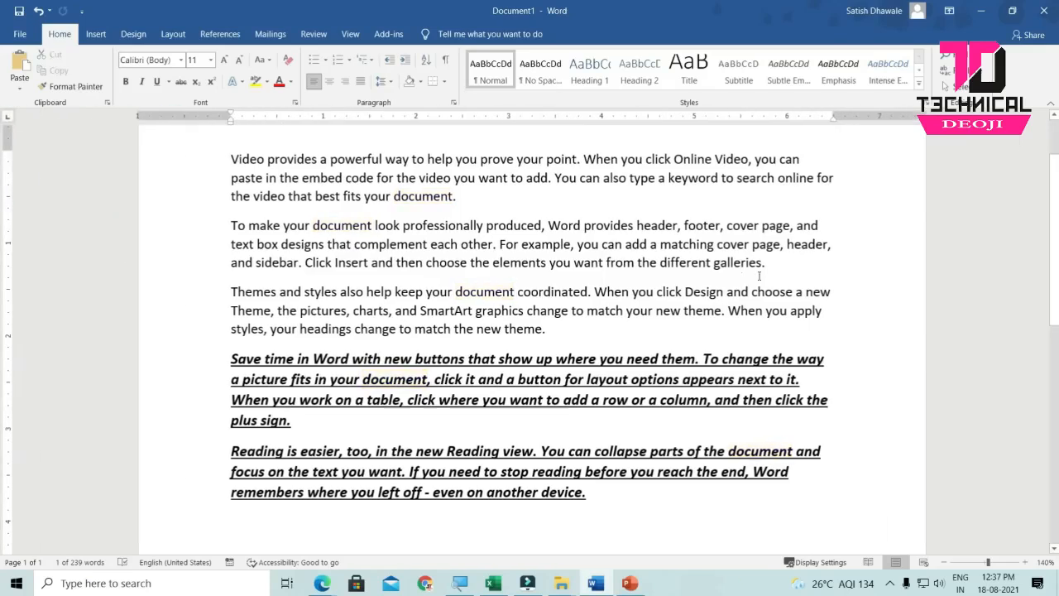
- Recall the previous search for "DOCUMENT" in the Navigation pane and close the pane again
{"action": "left_click", "coordinate": [712, 263]}
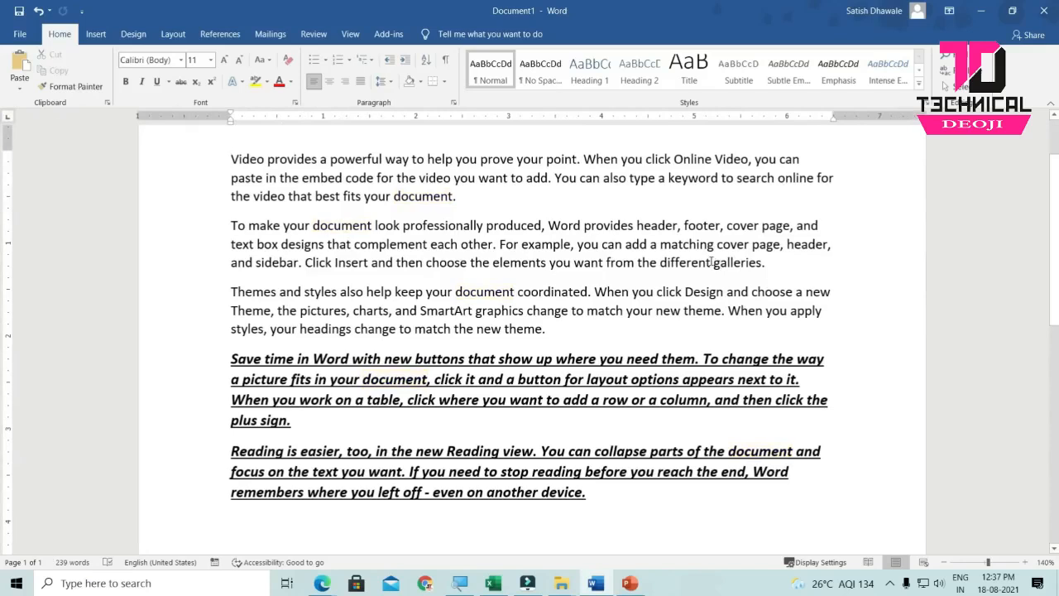
{"action": "key", "text": "ctrl+f"}
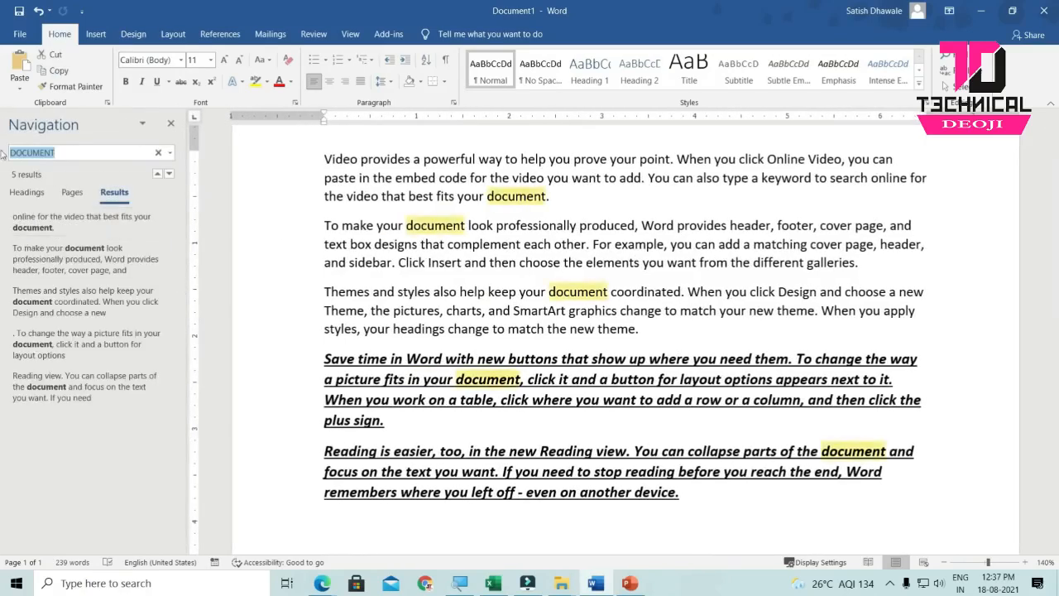
{"action": "left_click", "coordinate": [171, 123]}
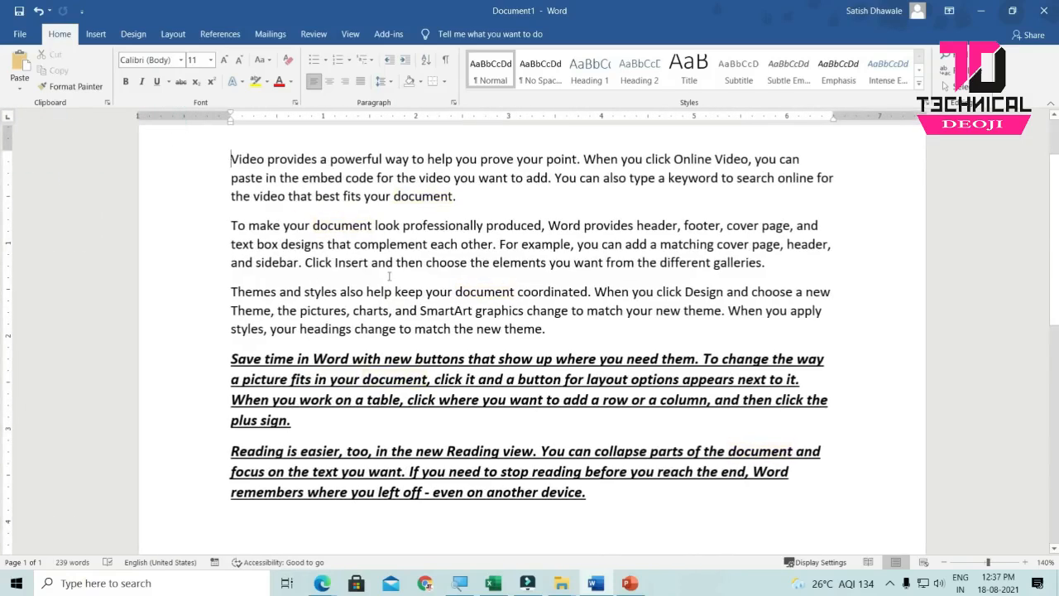
- Replace every "Document" in the text with "File" and check the replaced word in the second paragraph
{"action": "key", "text": "ctrl+h"}
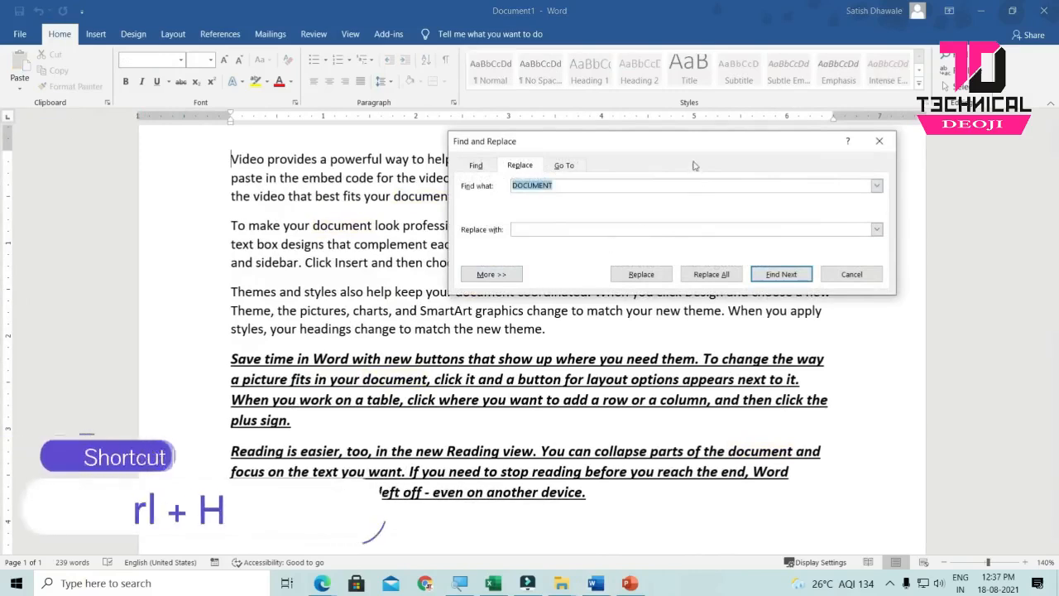
{"action": "left_click_drag", "start_coordinate": [694, 147], "coordinate": [561, 209]}
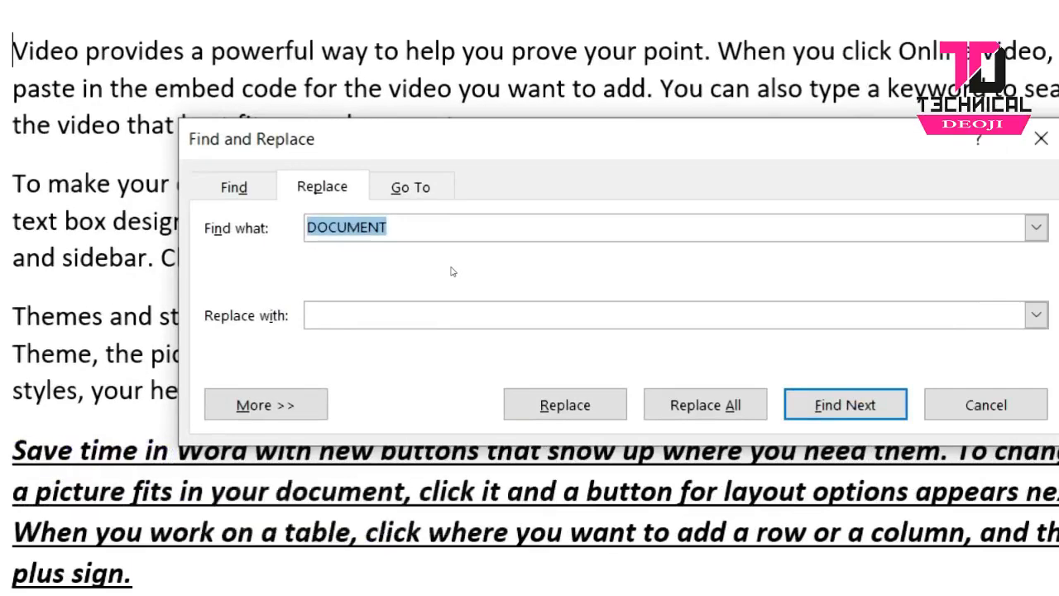
{"action": "key", "text": "BackSpace"}
{"action": "type", "text": "Documen"}
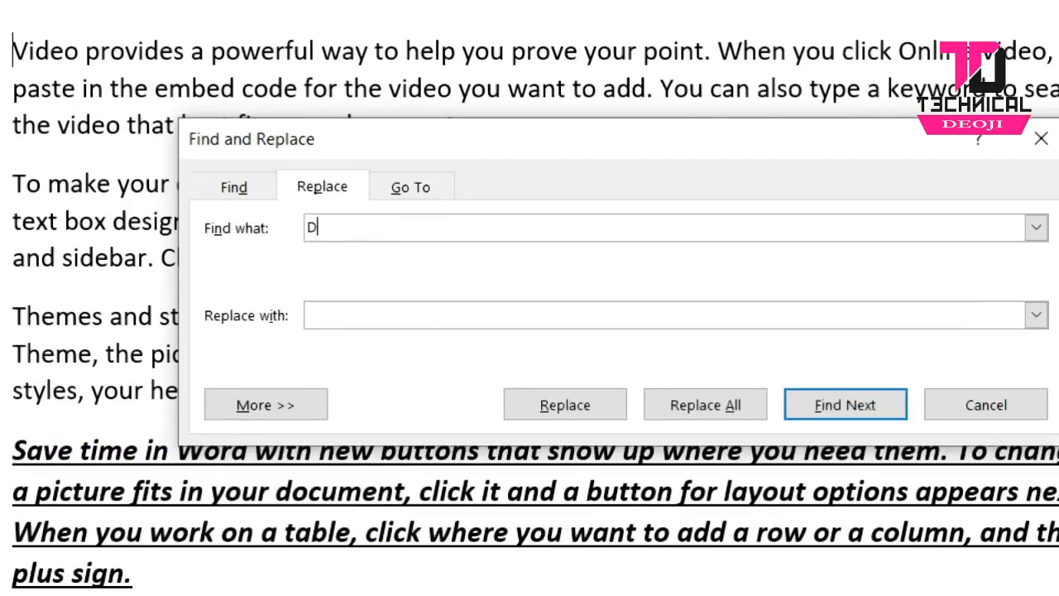
{"action": "type", "text": "t"}
{"action": "left_click", "coordinate": [308, 315]}
{"action": "type", "text": "File"}
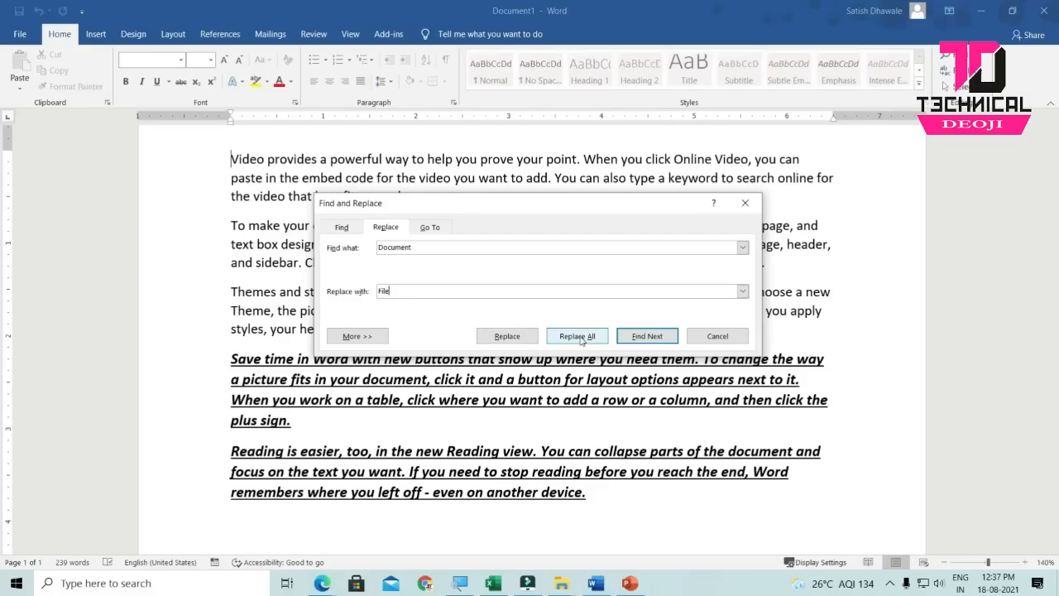
{"action": "left_click", "coordinate": [577, 336]}
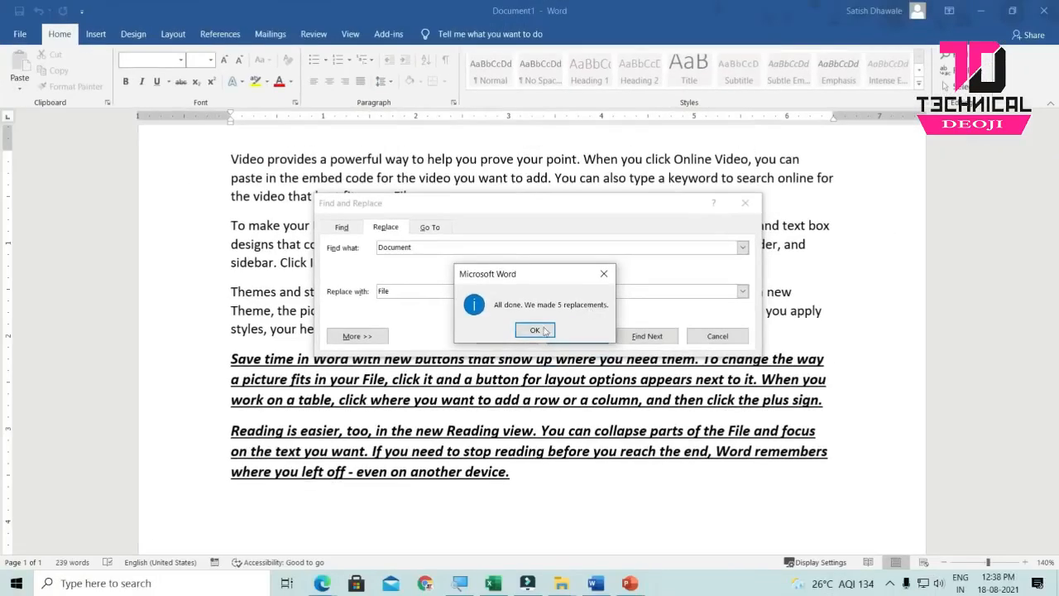
{"action": "left_click", "coordinate": [485, 355]}
{"action": "left_click", "coordinate": [744, 337]}
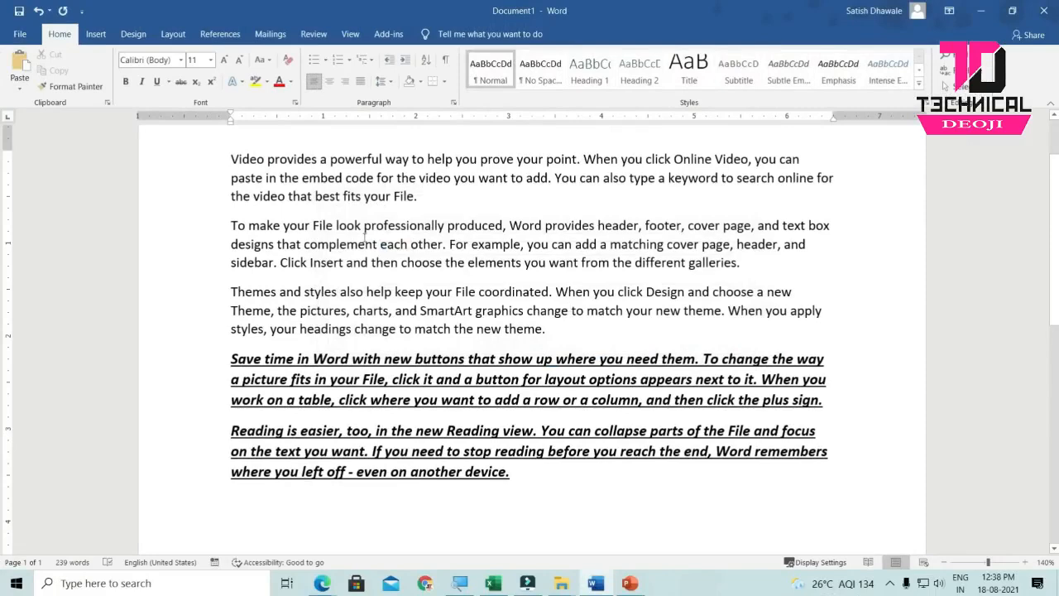
{"action": "double_click", "coordinate": [323, 225]}
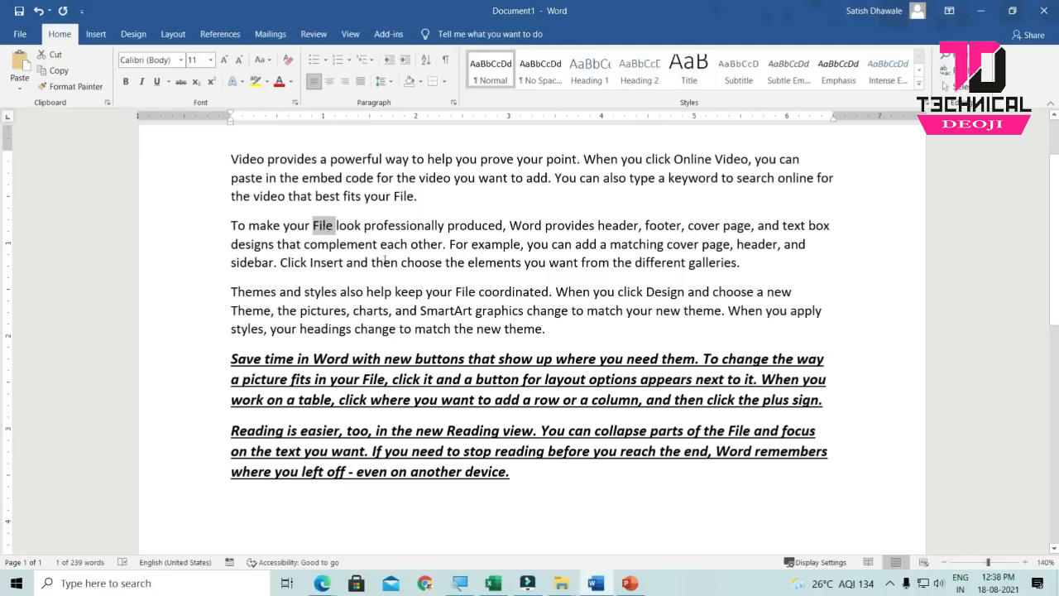
{"action": "left_click", "coordinate": [469, 308]}
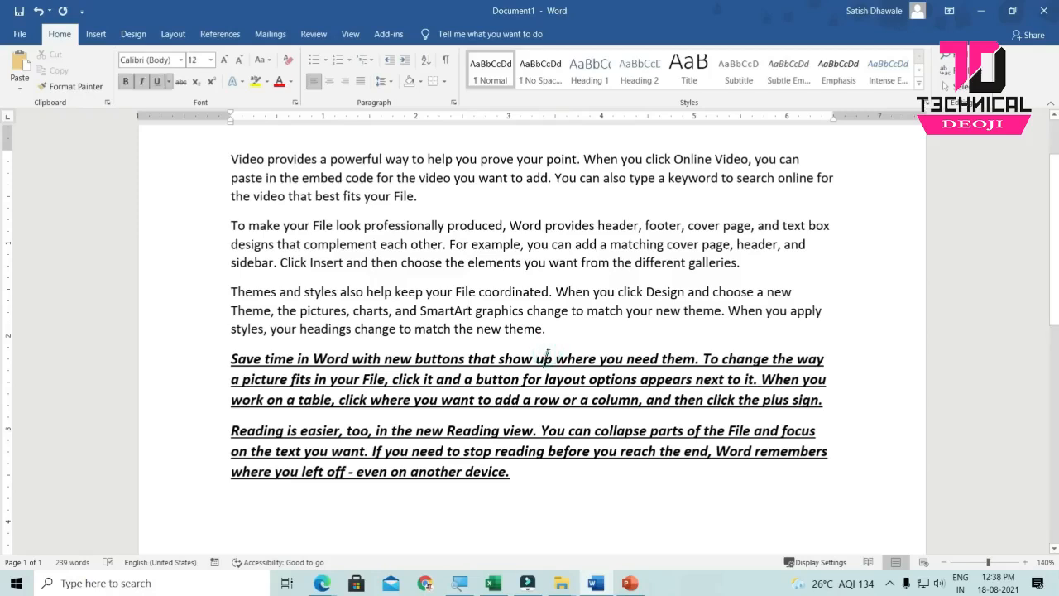
- Copy the entire document text and paste it ten times, starting over the selected original
{"action": "key", "text": "ctrl+a"}
{"action": "key", "text": "ctrl+c"}
{"action": "key", "text": "ctrl+v"}
{"action": "key", "text": "ctrl+v"}
{"action": "key", "text": "ctrl+v"}
{"action": "key", "text": "ctrl+v"}
{"action": "key", "text": "ctrl+v"}
{"action": "key", "text": "ctrl+v"}
{"action": "key", "text": "ctrl+v"}
{"action": "key", "text": "ctrl+v"}
{"action": "key", "text": "ctrl+v"}
{"action": "key", "text": "ctrl+v"}
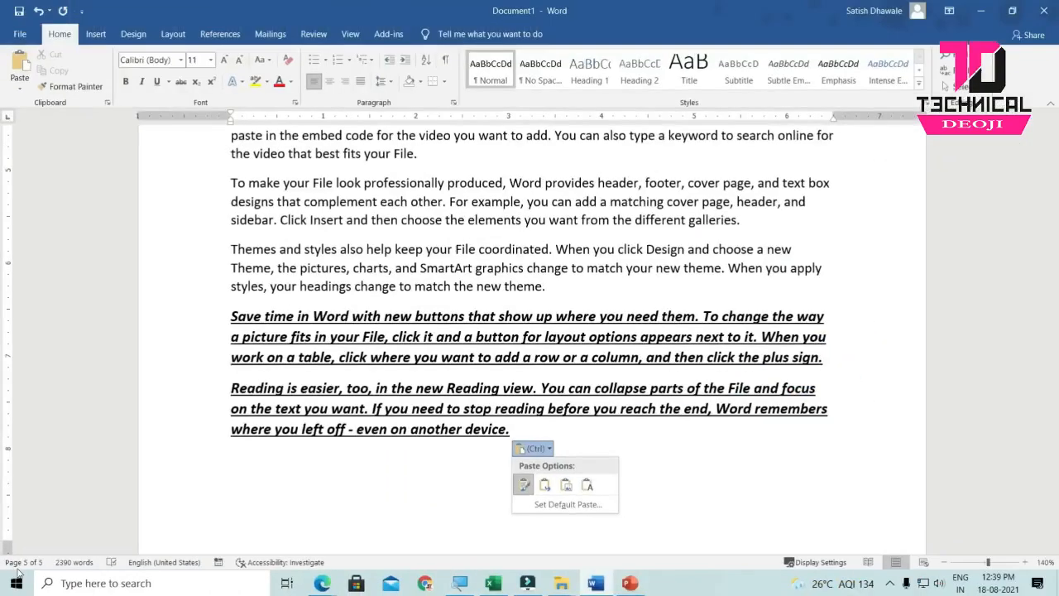
{"action": "left_click", "coordinate": [594, 335]}
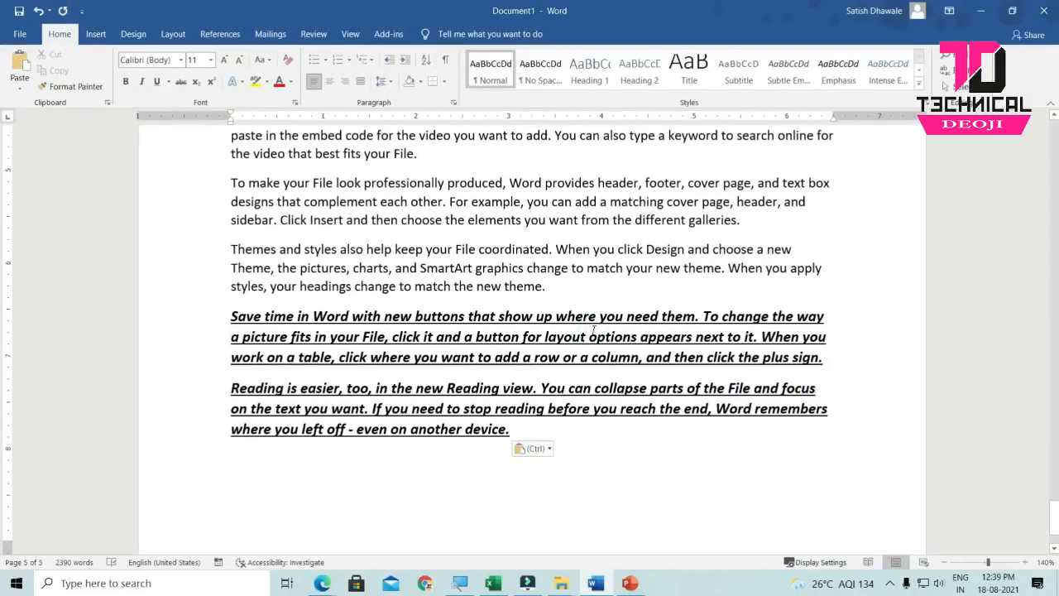
- Use Go To to jump to pages 1, 2 and 3, and place the insertion point after page 3's last paragraph
{"action": "key", "text": "ctrl+g"}
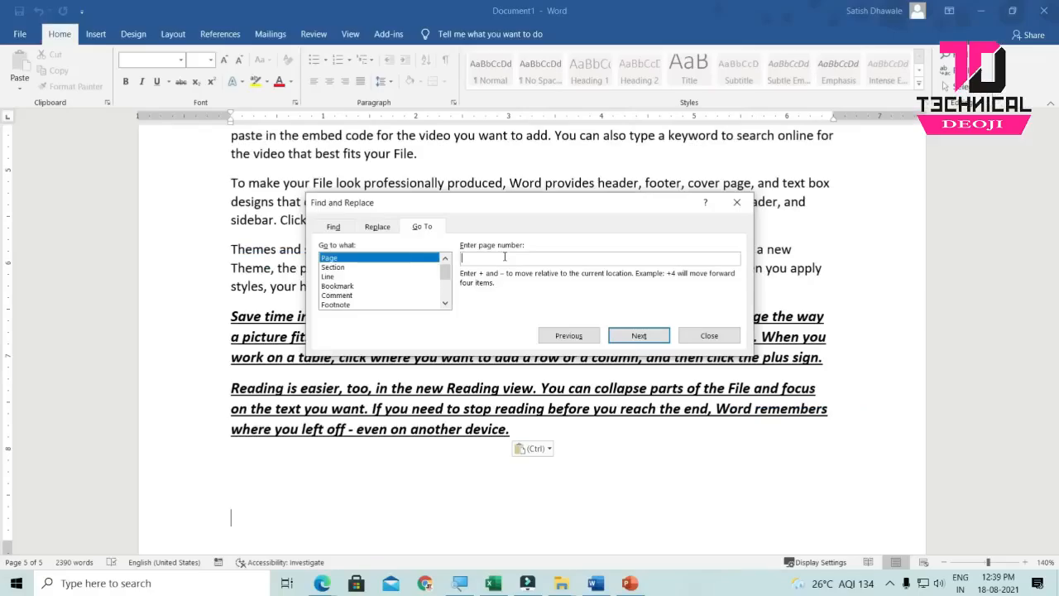
{"action": "type", "text": "5"}
{"action": "key", "text": "Return"}
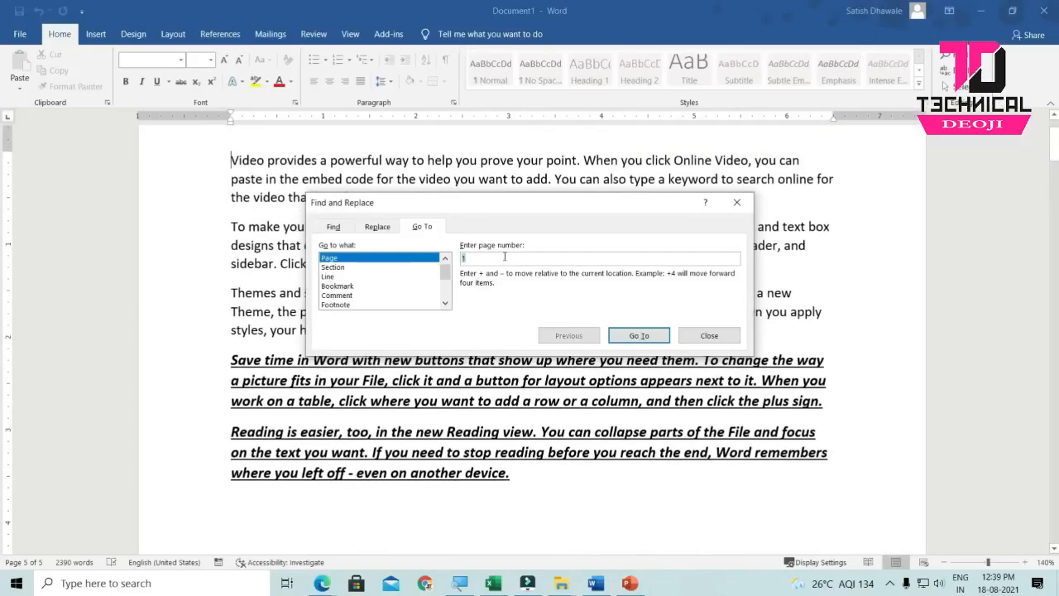
{"action": "type", "text": "2"}
{"action": "key", "text": "Return"}
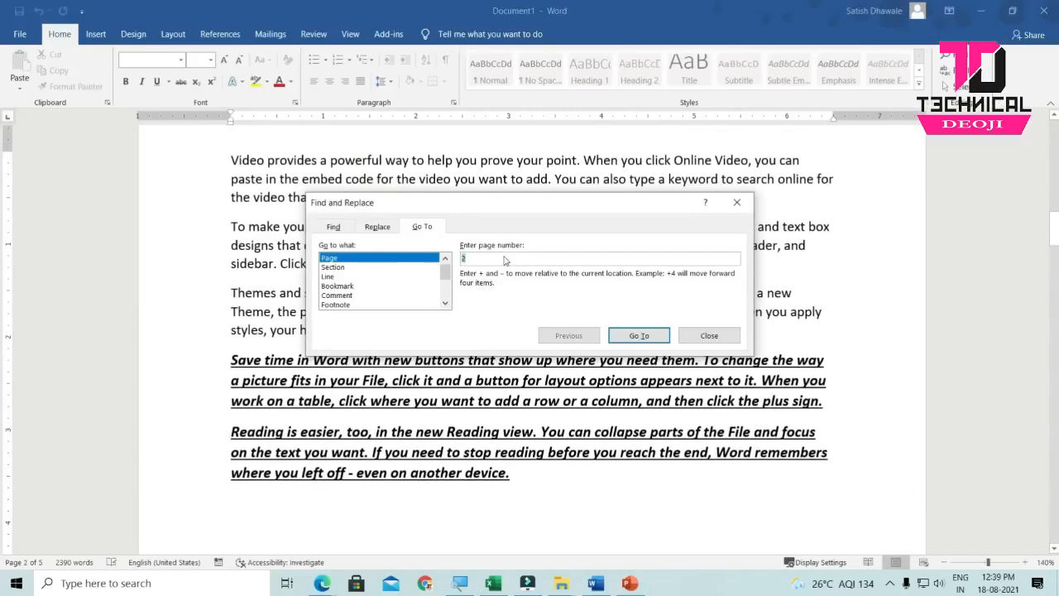
{"action": "type", "text": "3"}
{"action": "key", "text": "Return"}
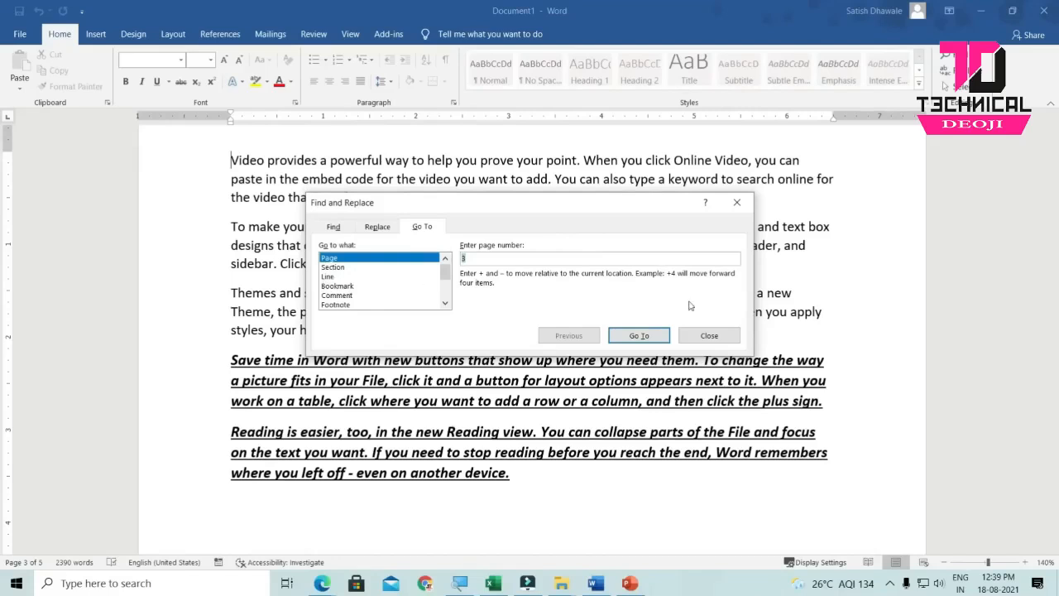
{"action": "left_click", "coordinate": [720, 338]}
{"action": "left_click", "coordinate": [535, 485]}
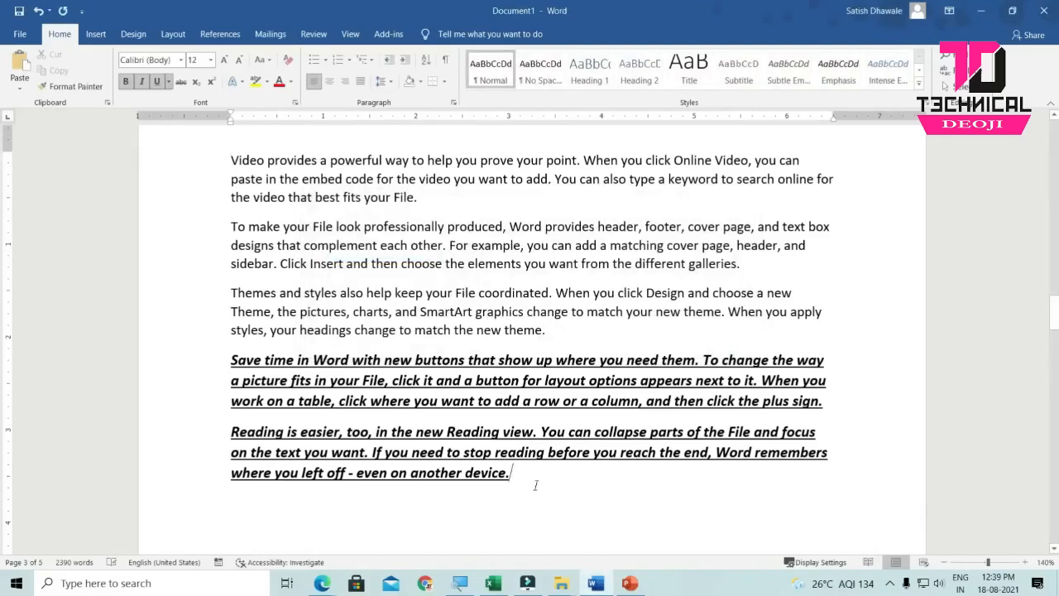
- Start saving the document, choose the local Documents folder as the location, and cancel without saving
{"action": "scroll", "coordinate": [535, 486], "scroll_direction": "up", "scroll_amount": 4}
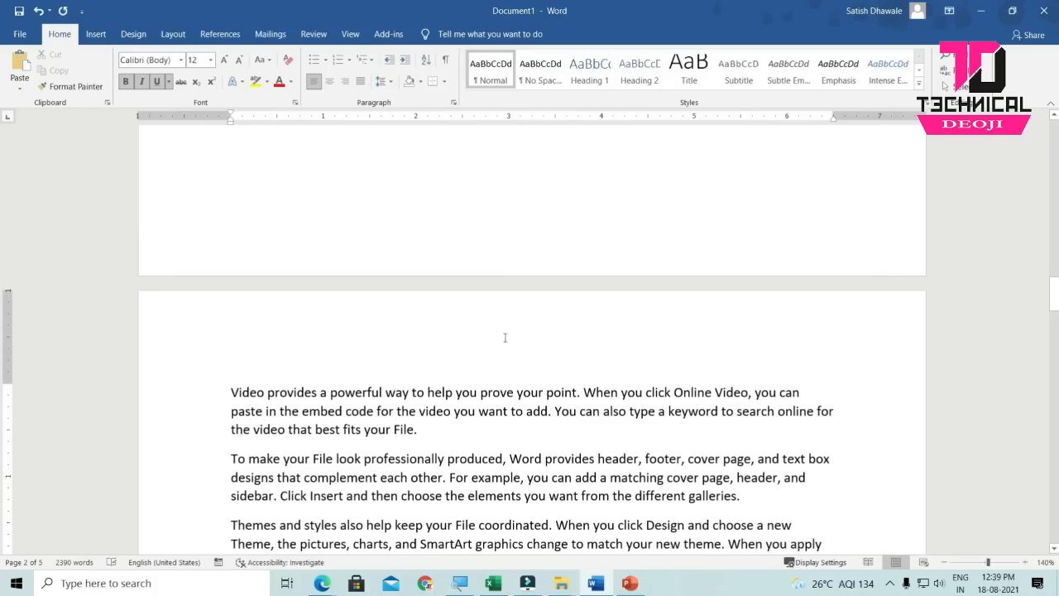
{"action": "scroll", "coordinate": [546, 327], "scroll_direction": "down", "scroll_amount": 7}
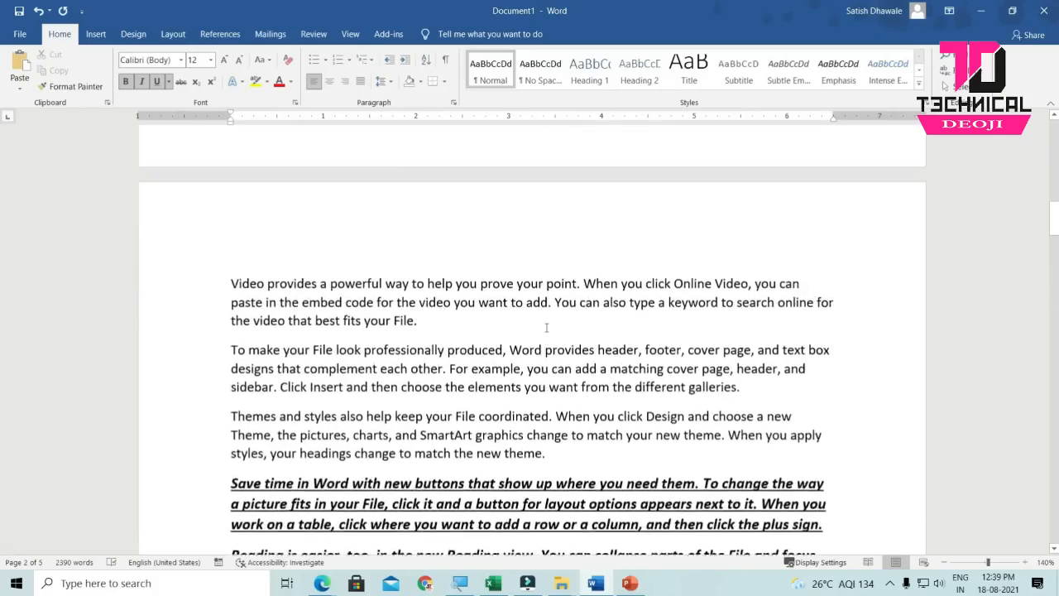
{"action": "scroll", "coordinate": [545, 327], "scroll_direction": "up", "scroll_amount": 1}
{"action": "key", "text": "ctrl+s"}
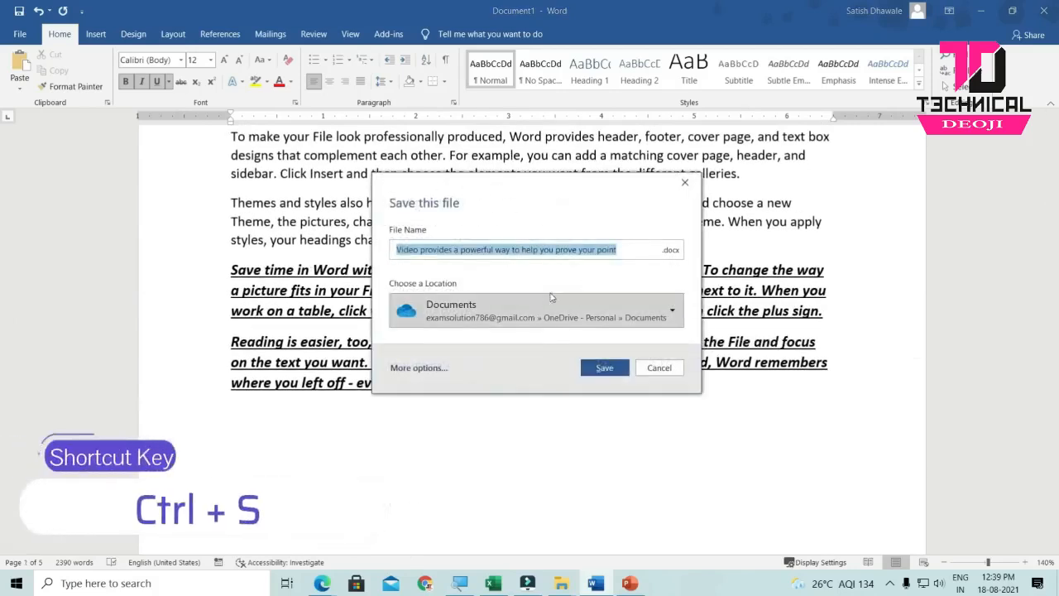
{"action": "left_click", "coordinate": [686, 193]}
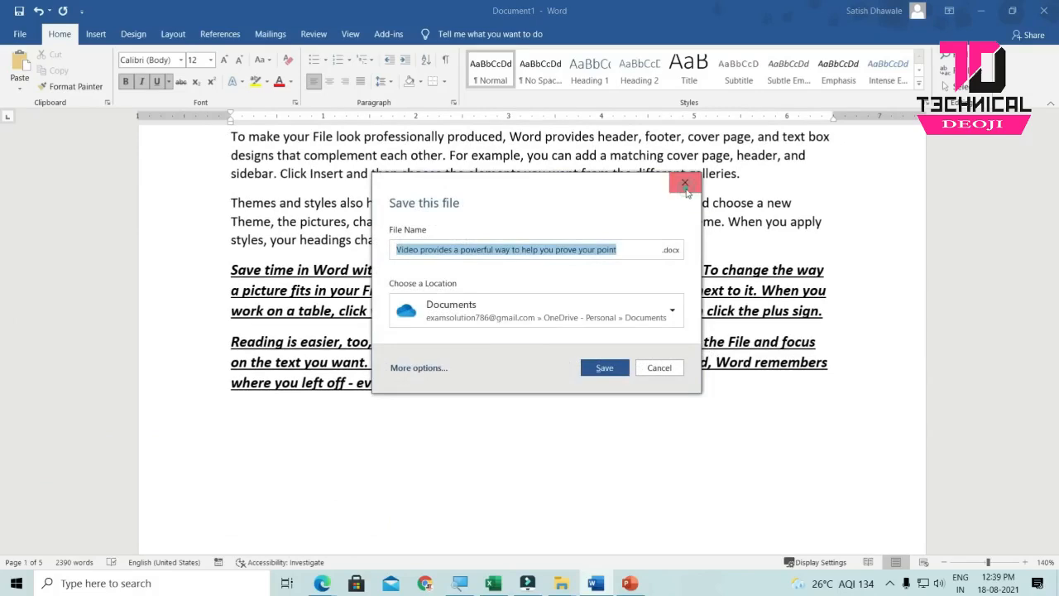
{"action": "left_click", "coordinate": [668, 313]}
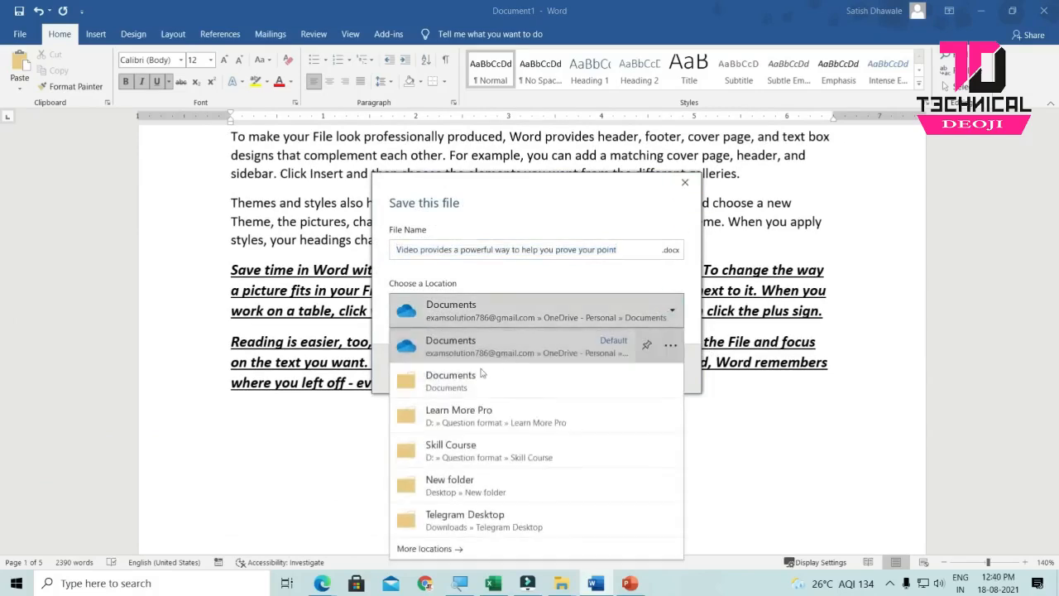
{"action": "left_click", "coordinate": [476, 379]}
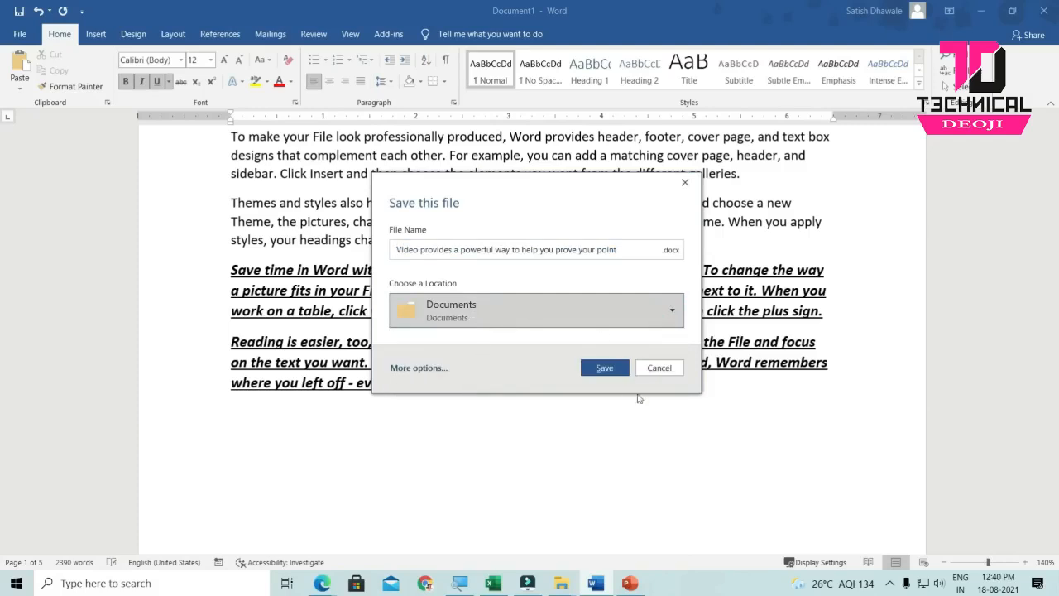
{"action": "left_click", "coordinate": [672, 372]}
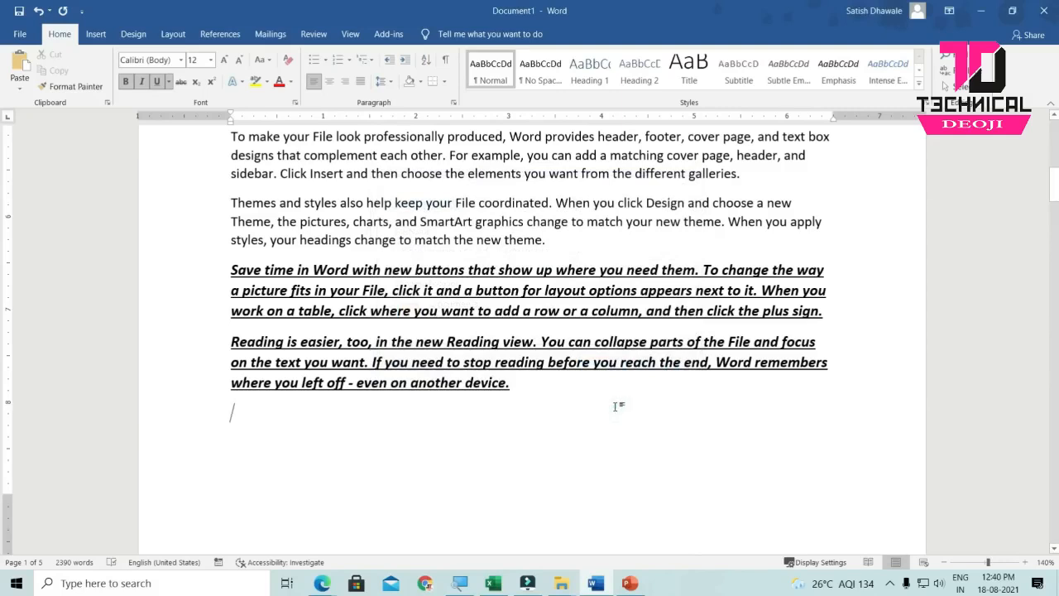
- Bring up the Save As dialog for the document, move it over the page and dismiss it without saving
{"action": "scroll", "coordinate": [615, 406], "scroll_direction": "up", "scroll_amount": 3}
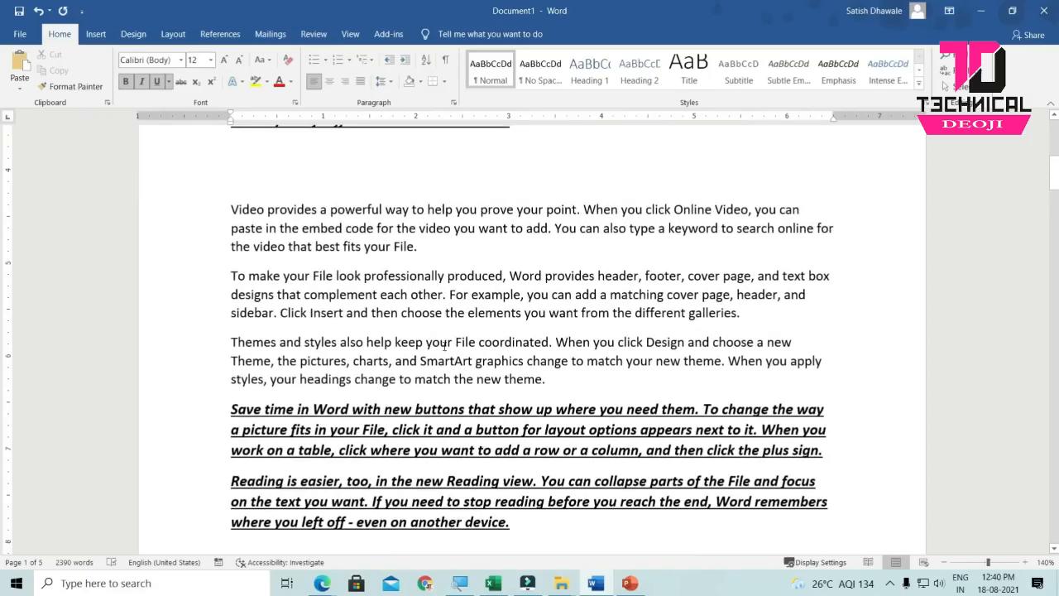
{"action": "key", "text": "F12"}
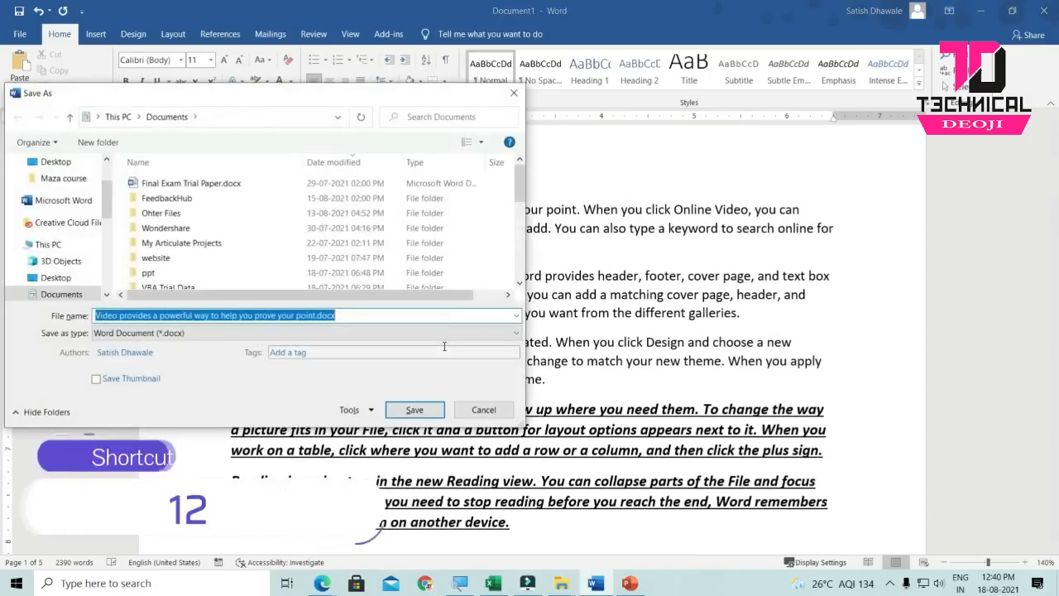
{"action": "left_click_drag", "start_coordinate": [273, 93], "coordinate": [469, 169]}
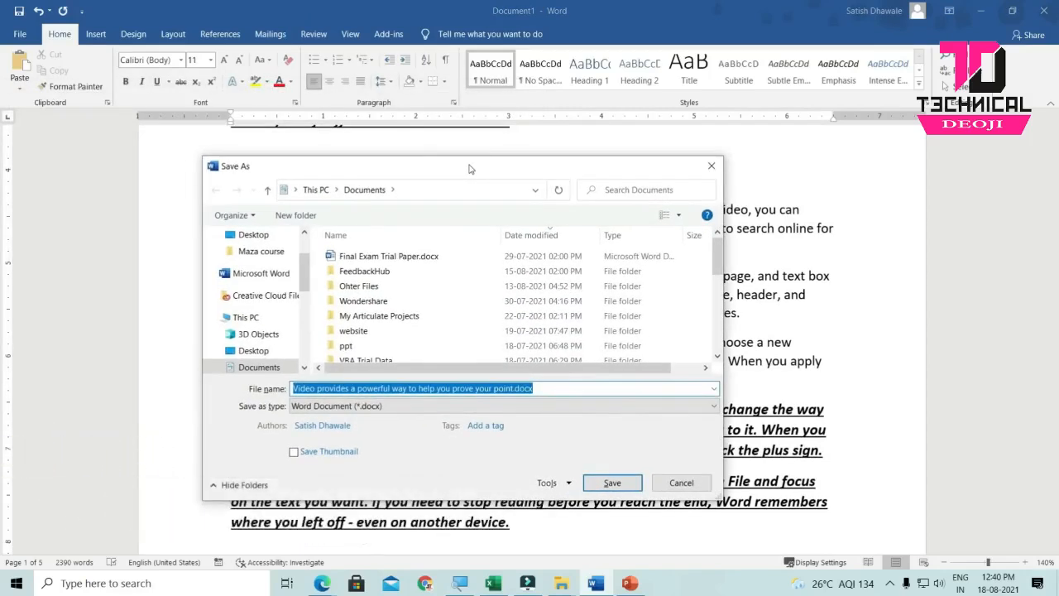
{"action": "key", "text": "Escape"}
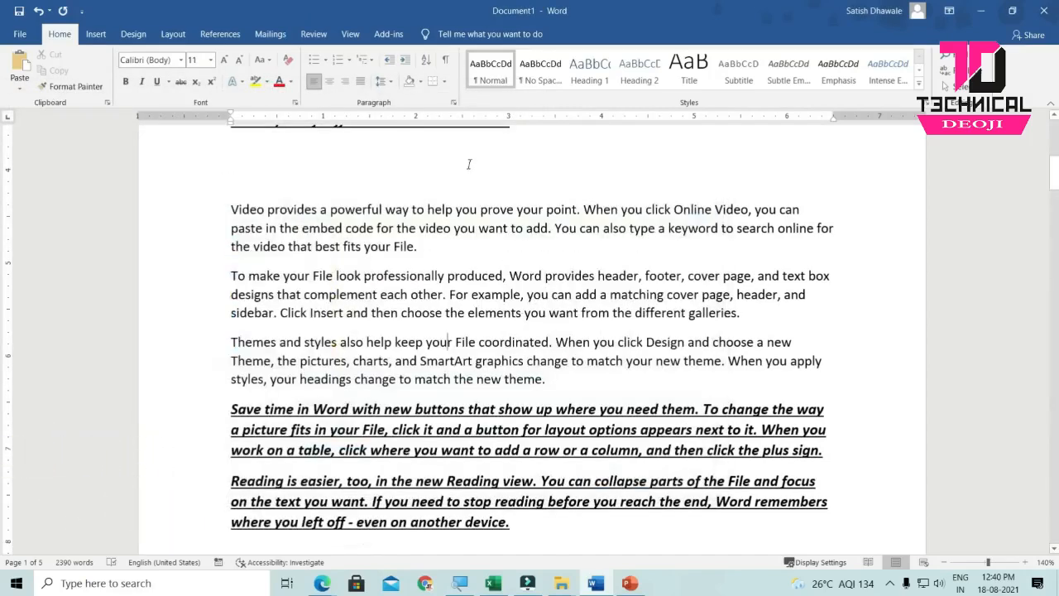
- Open the recent document MSCIT OBJECTIVE PDF.docx and look over its page from header to footer
{"action": "left_click", "coordinate": [17, 35]}
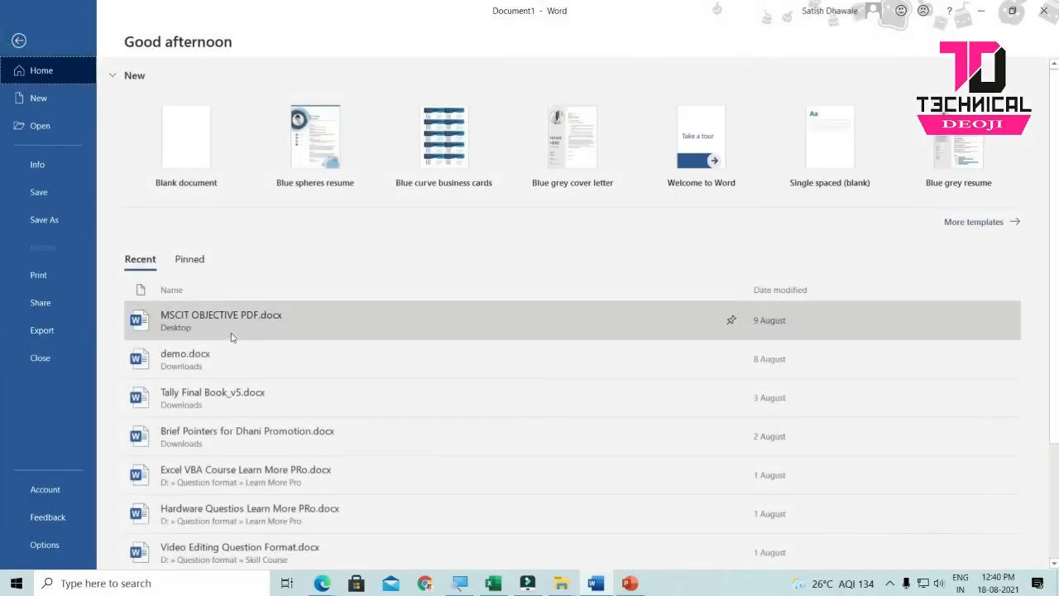
{"action": "left_click", "coordinate": [231, 330]}
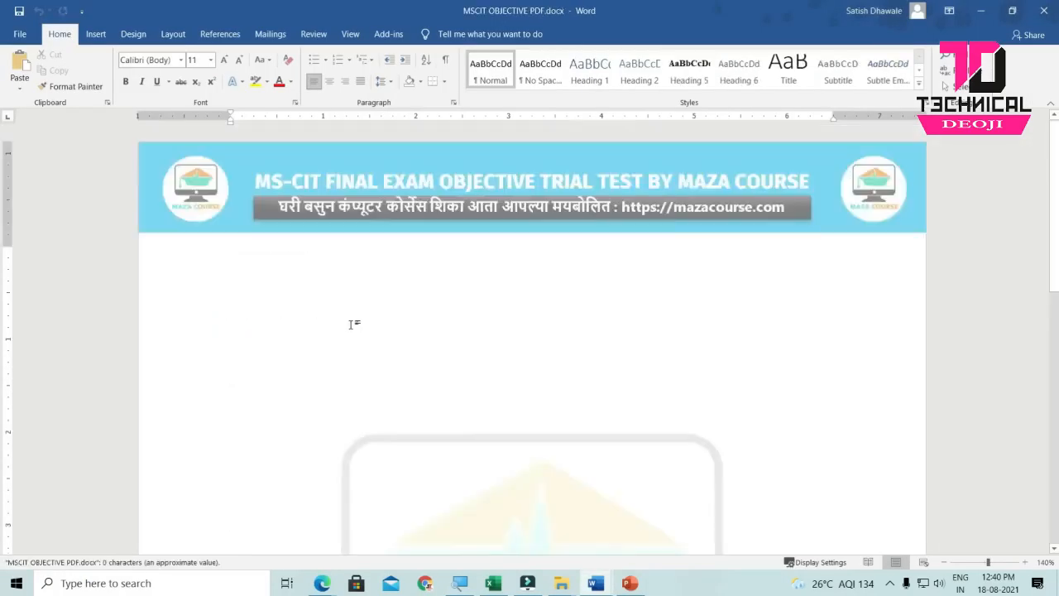
{"action": "scroll", "coordinate": [351, 326], "scroll_direction": "down", "scroll_amount": 10}
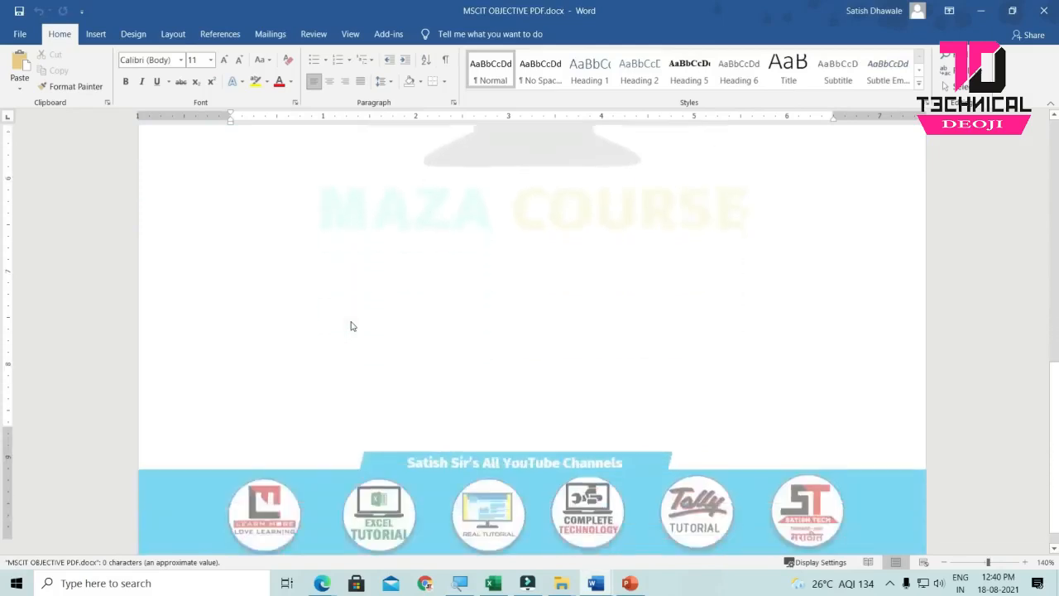
{"action": "scroll", "coordinate": [351, 326], "scroll_direction": "up", "scroll_amount": 5}
{"action": "scroll", "coordinate": [350, 326], "scroll_direction": "up", "scroll_amount": 4}
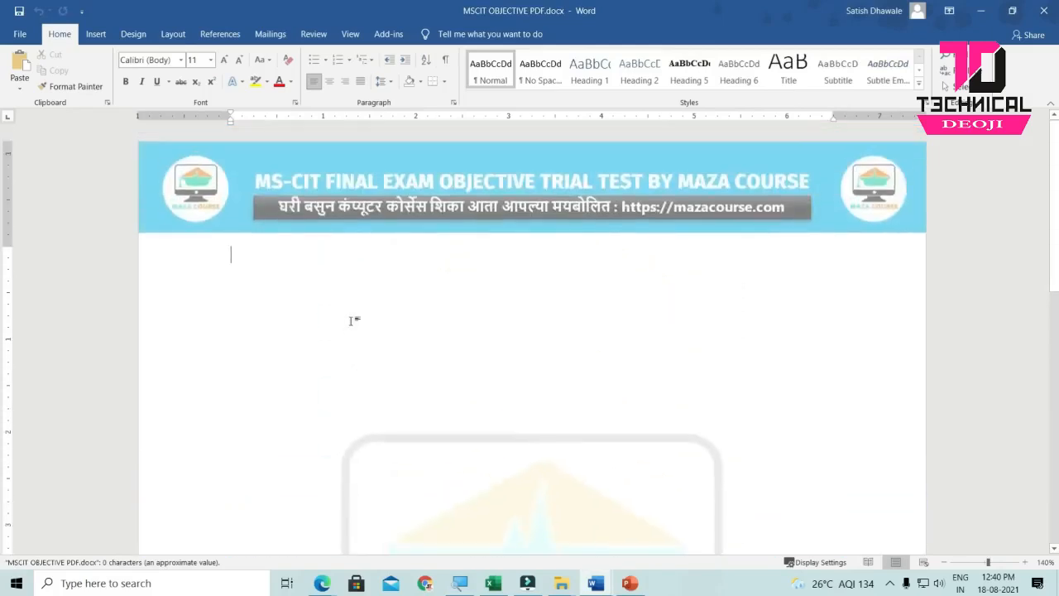
- Start a Save As of MSCIT OBJECTIVE PDF with the file type PDF (*.pdf), and cancel without saving
{"action": "key", "text": "F12"}
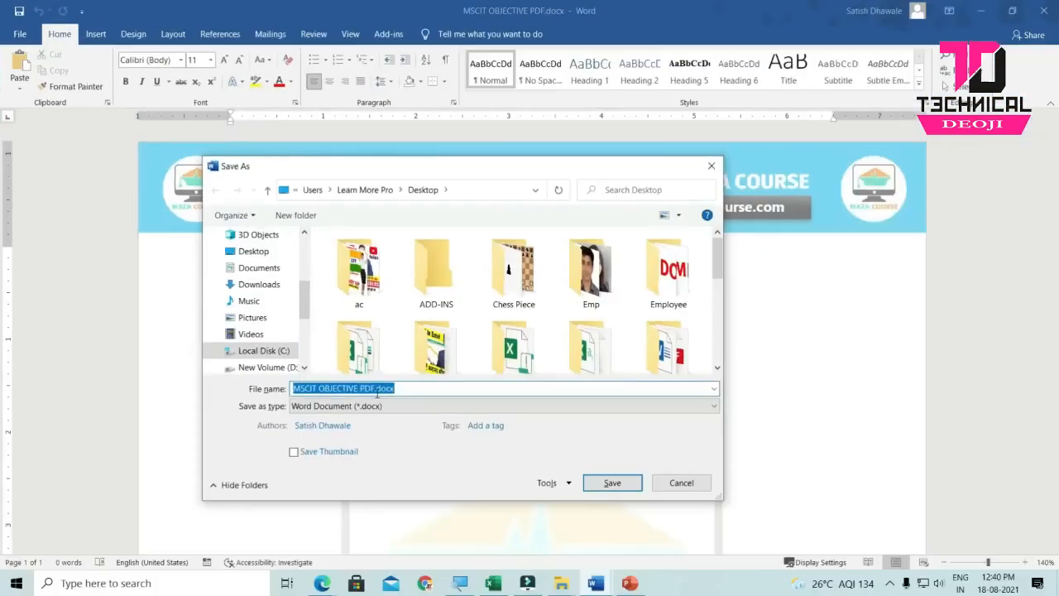
{"action": "left_click", "coordinate": [478, 472]}
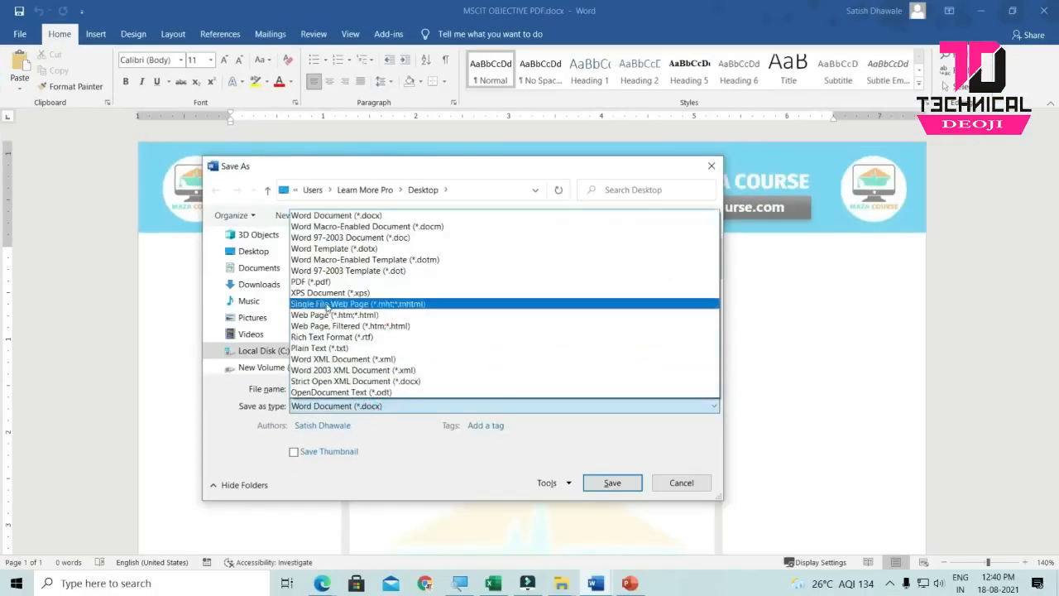
{"action": "left_click", "coordinate": [320, 284]}
{"action": "left_click", "coordinate": [321, 284]}
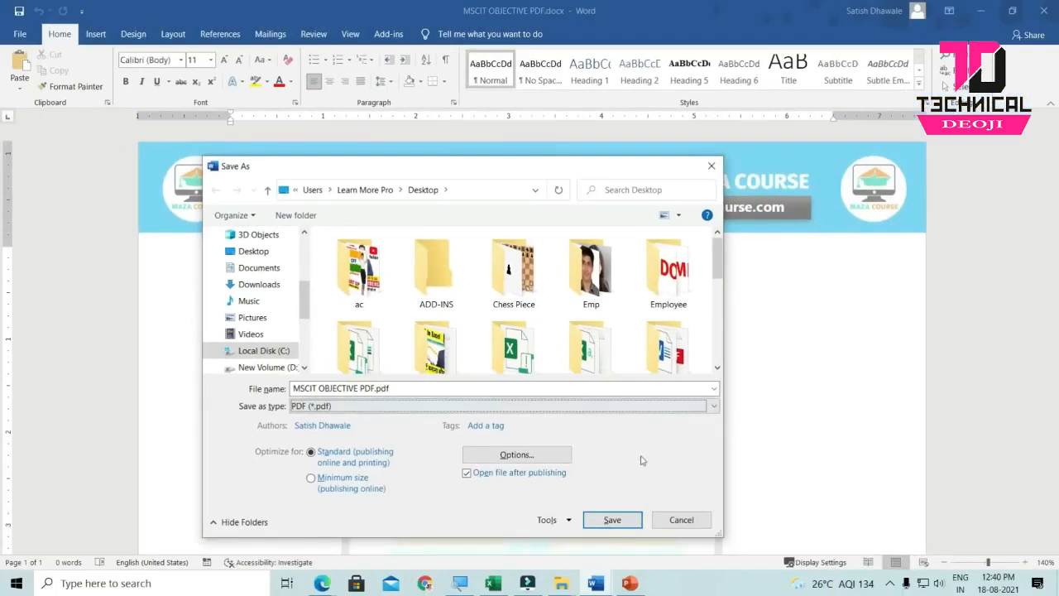
{"action": "left_click", "coordinate": [671, 521]}
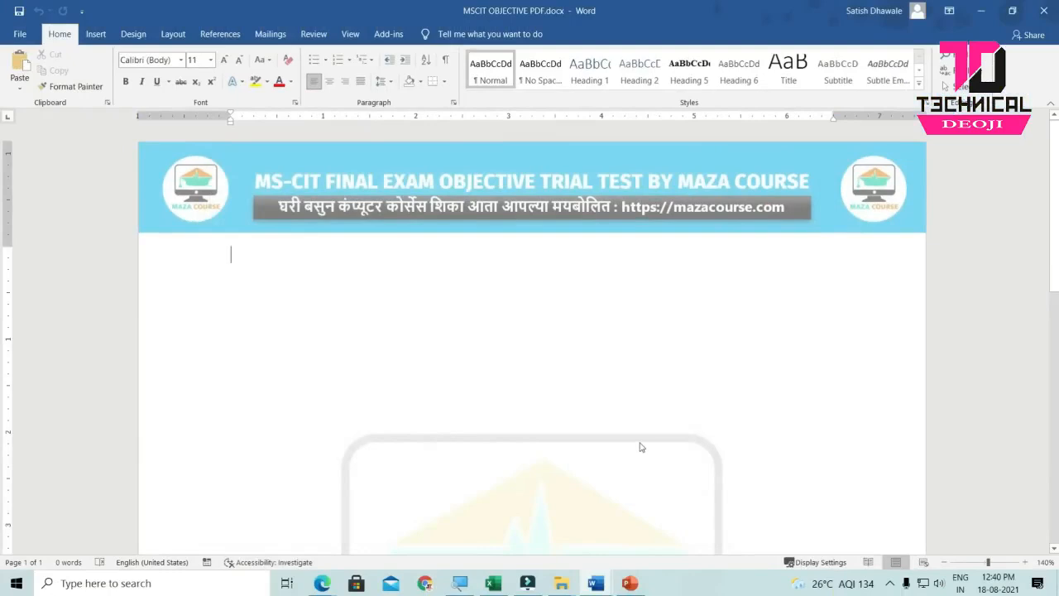
- Switch back to Document1 and start browsing the computer for a file to open
{"action": "key", "text": "alt+Tab"}
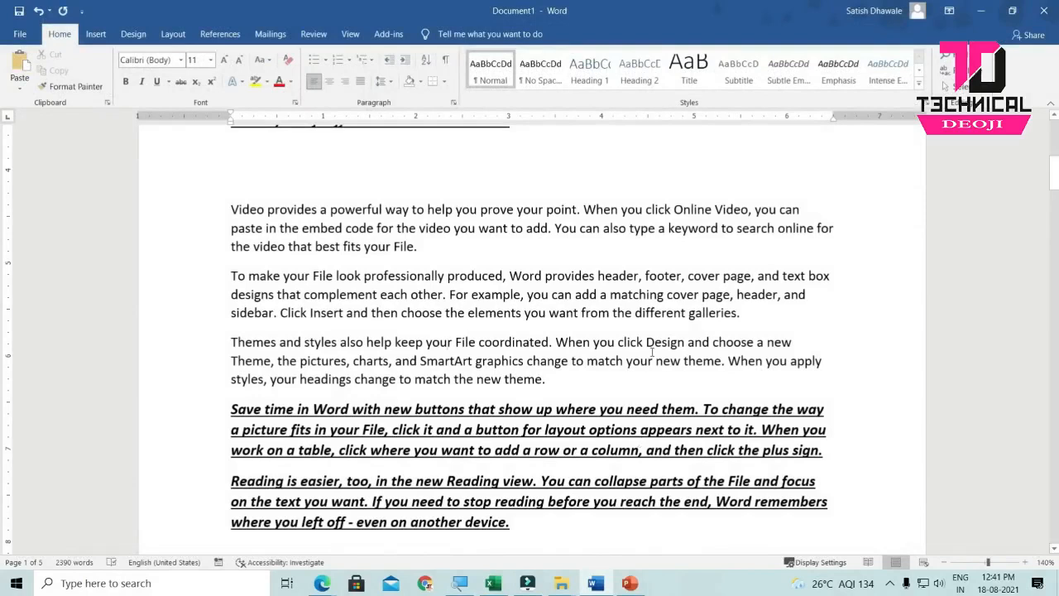
{"action": "scroll", "coordinate": [640, 442], "scroll_direction": "down", "scroll_amount": 2}
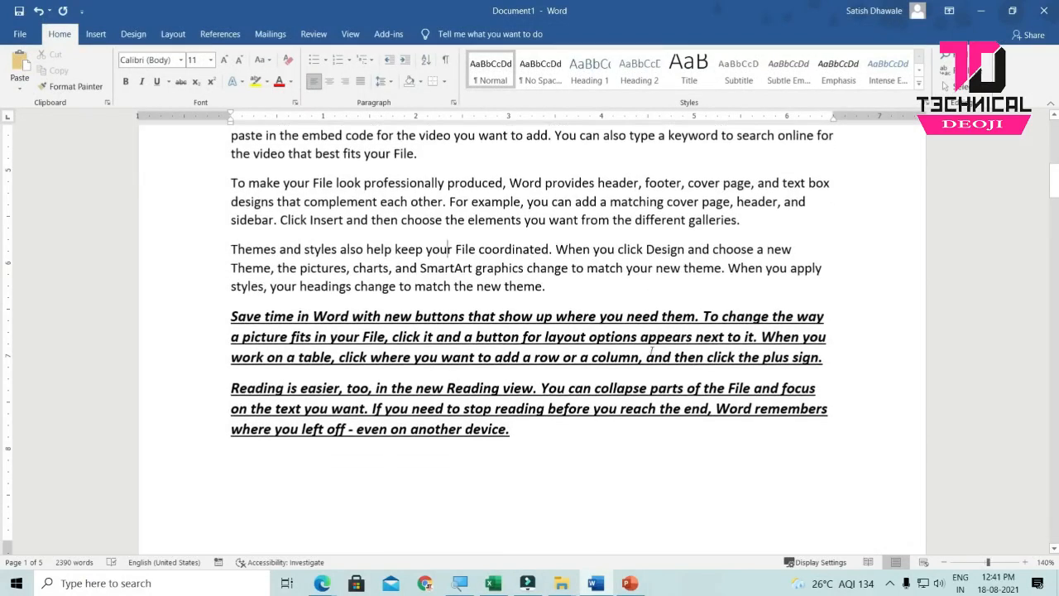
{"action": "key", "text": "ctrl+o"}
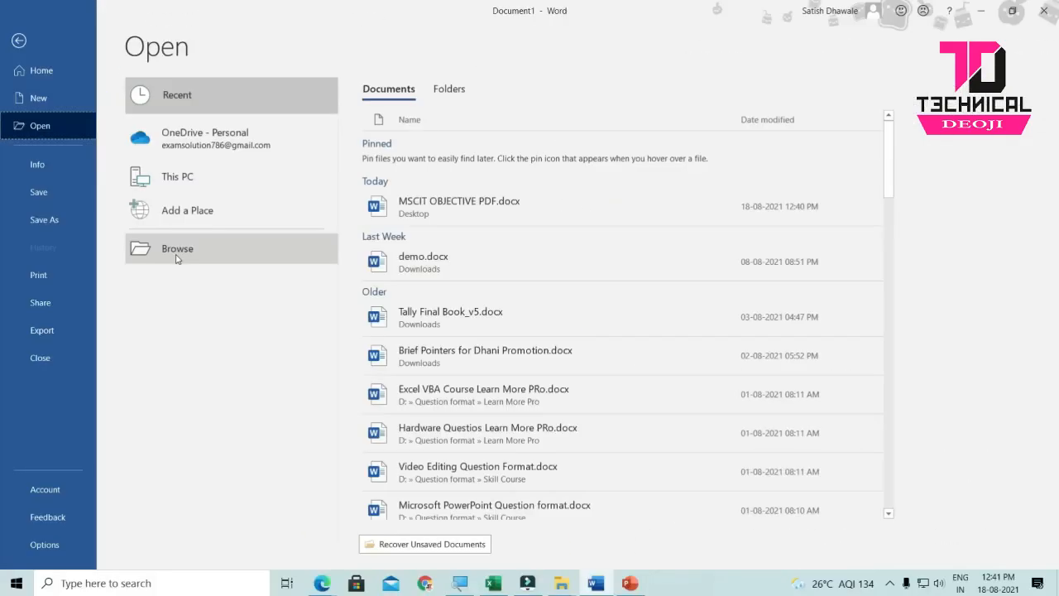
{"action": "left_click", "coordinate": [176, 253]}
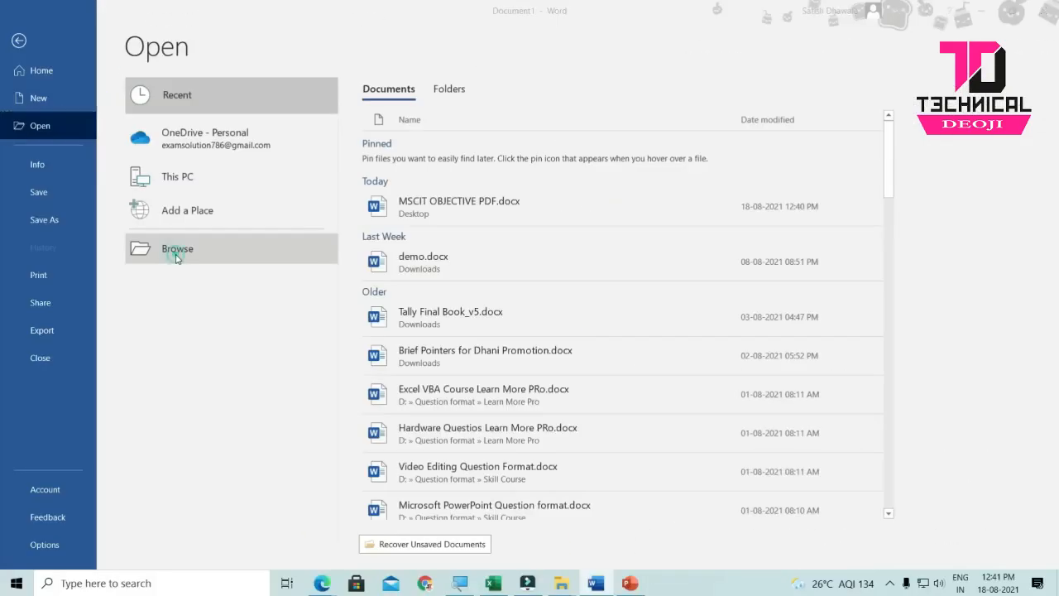
{"action": "scroll", "coordinate": [335, 204], "scroll_direction": "down", "scroll_amount": 5}
{"action": "left_click", "coordinate": [335, 203]}
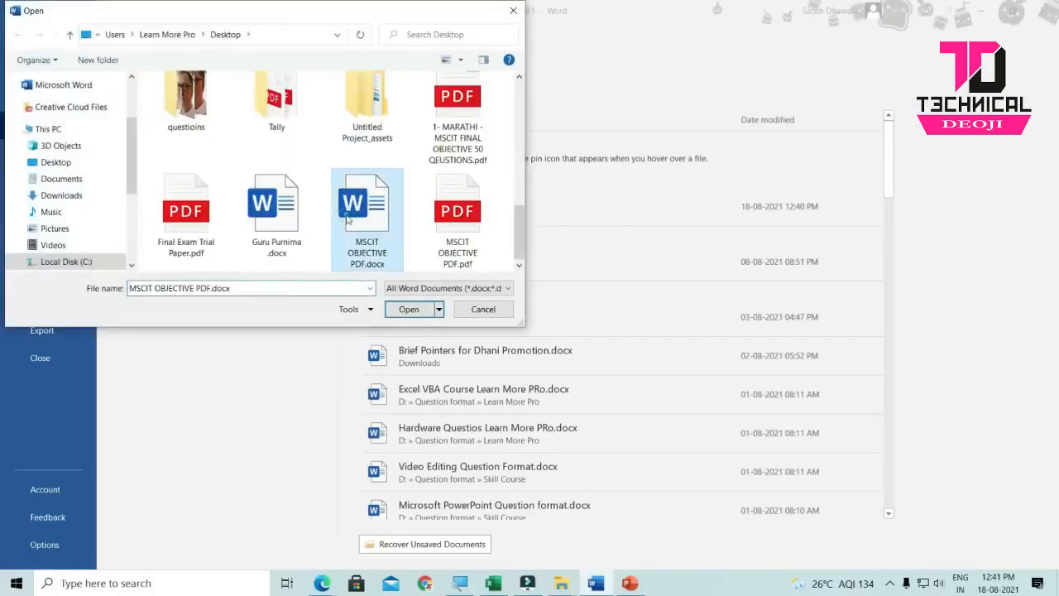
{"action": "left_click", "coordinate": [254, 223]}
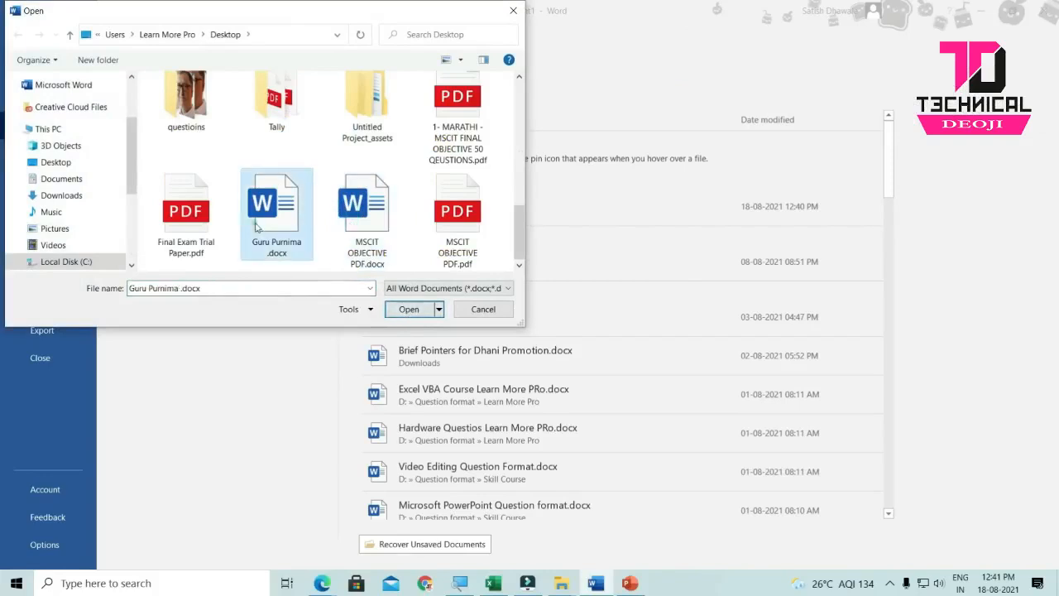
{"action": "left_click", "coordinate": [369, 217]}
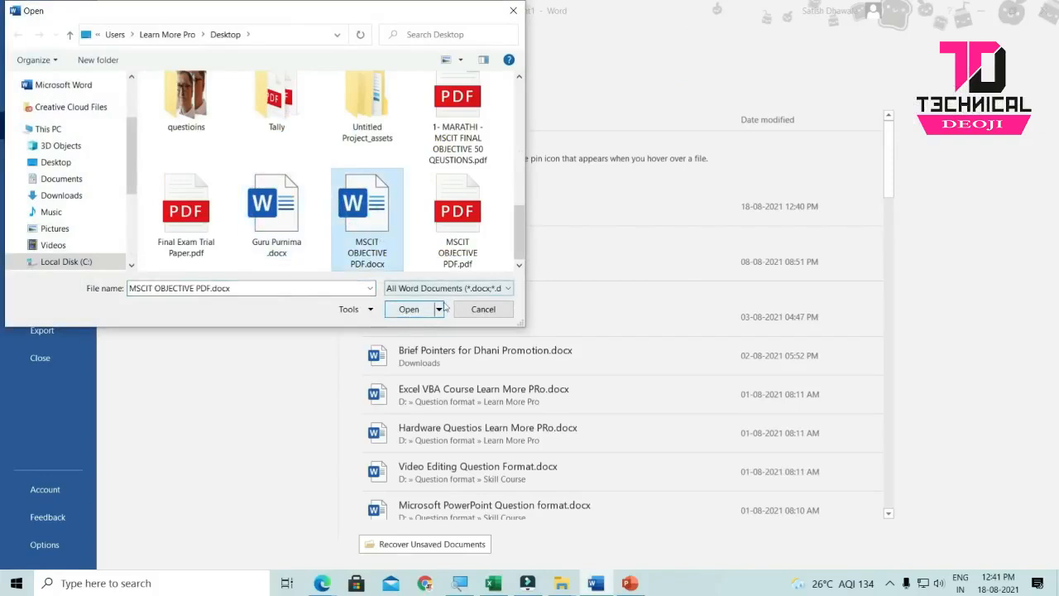
{"action": "left_click", "coordinate": [484, 309]}
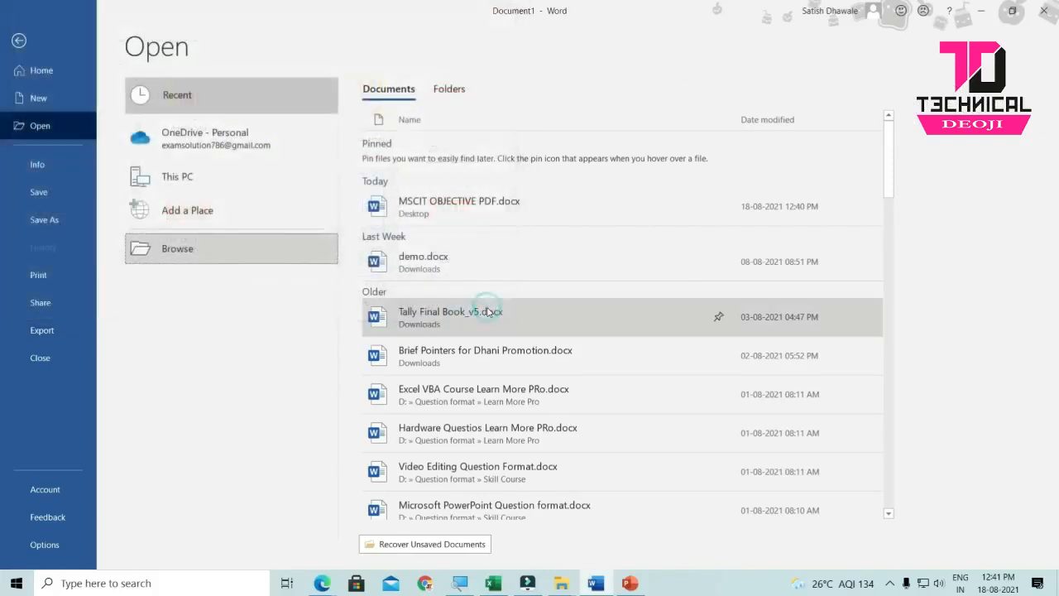
{"action": "key", "text": "Escape"}
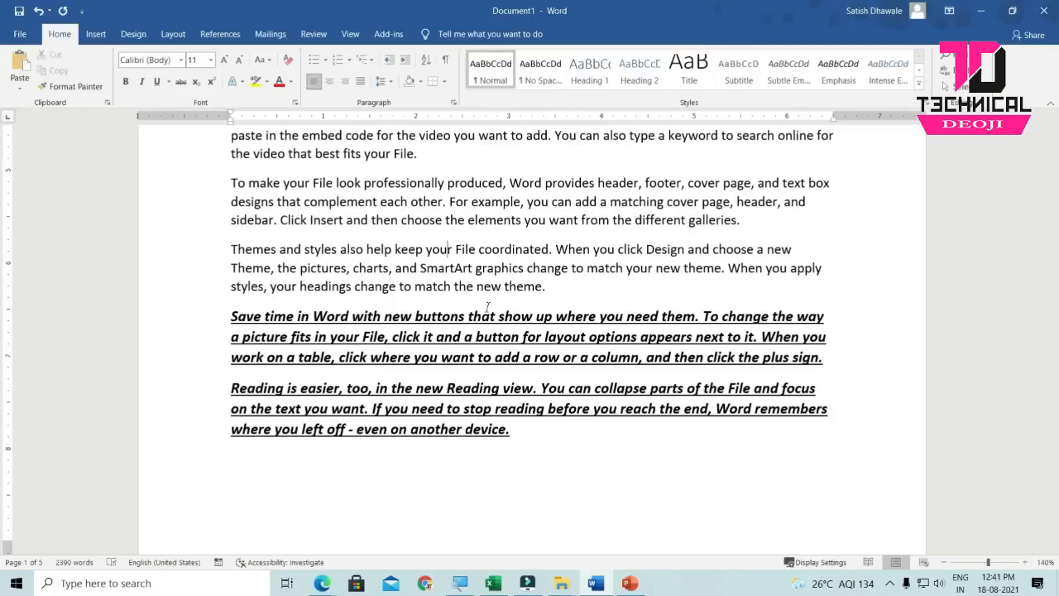
- Close the sample-text document without saving its changes
{"action": "scroll", "coordinate": [487, 307], "scroll_direction": "down", "scroll_amount": 3}
{"action": "scroll", "coordinate": [514, 284], "scroll_direction": "up", "scroll_amount": 5}
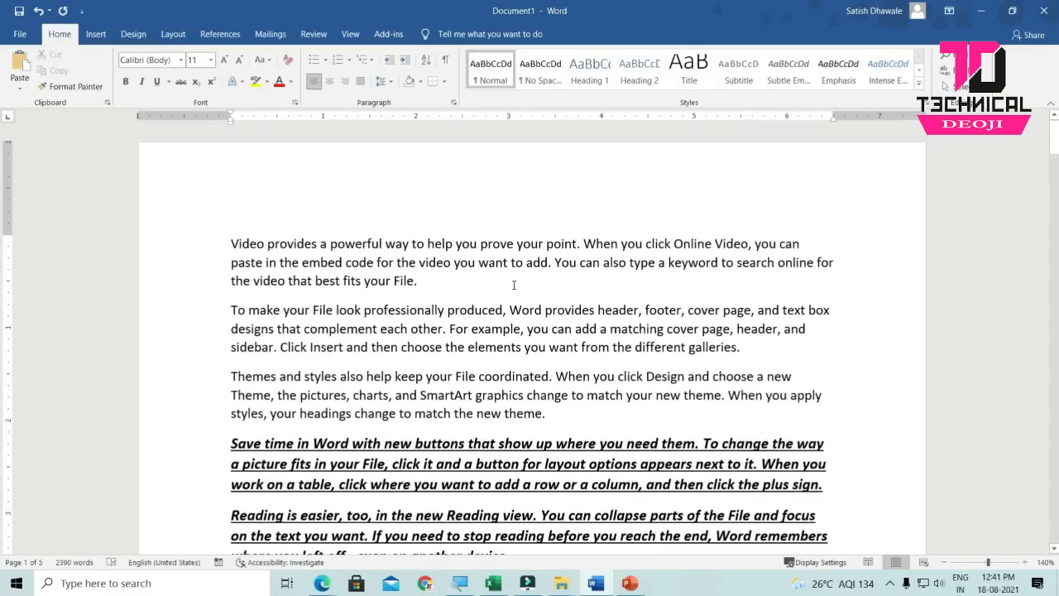
{"action": "key", "text": "ctrl+w"}
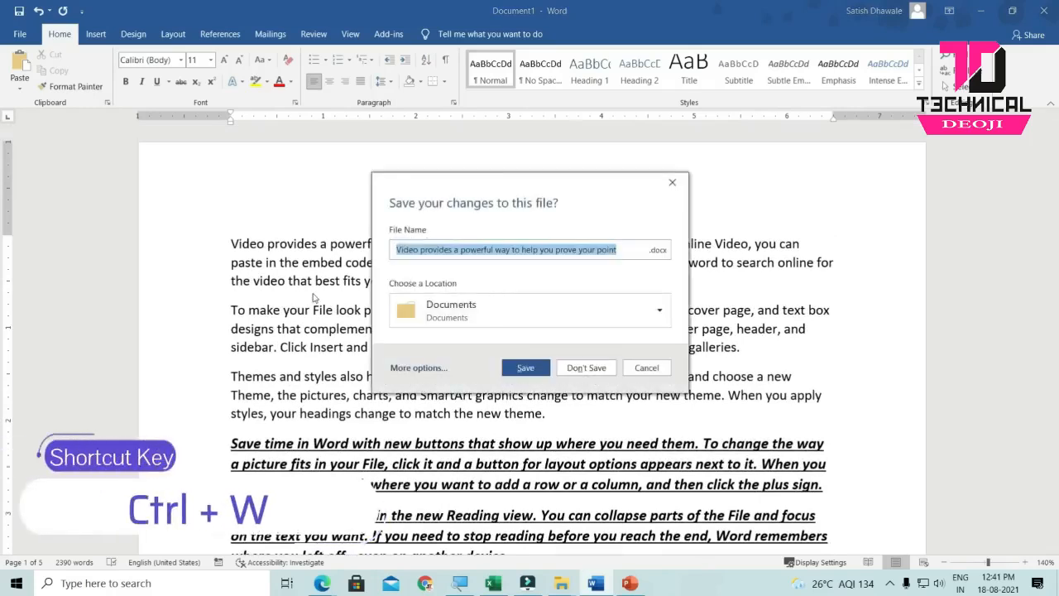
{"action": "key", "text": "Escape"}
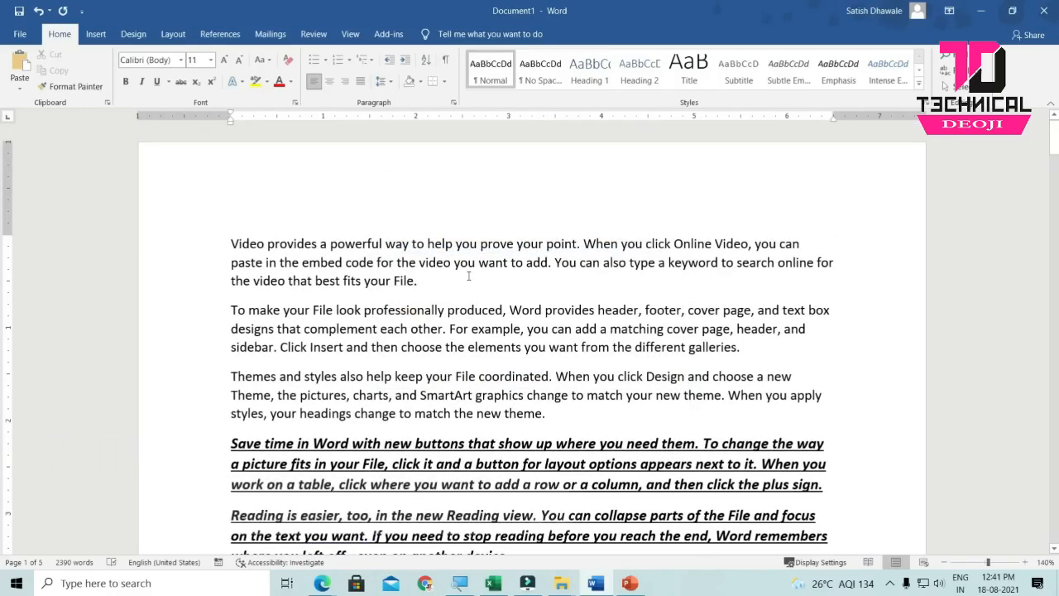
{"action": "key", "text": "ctrl+w"}
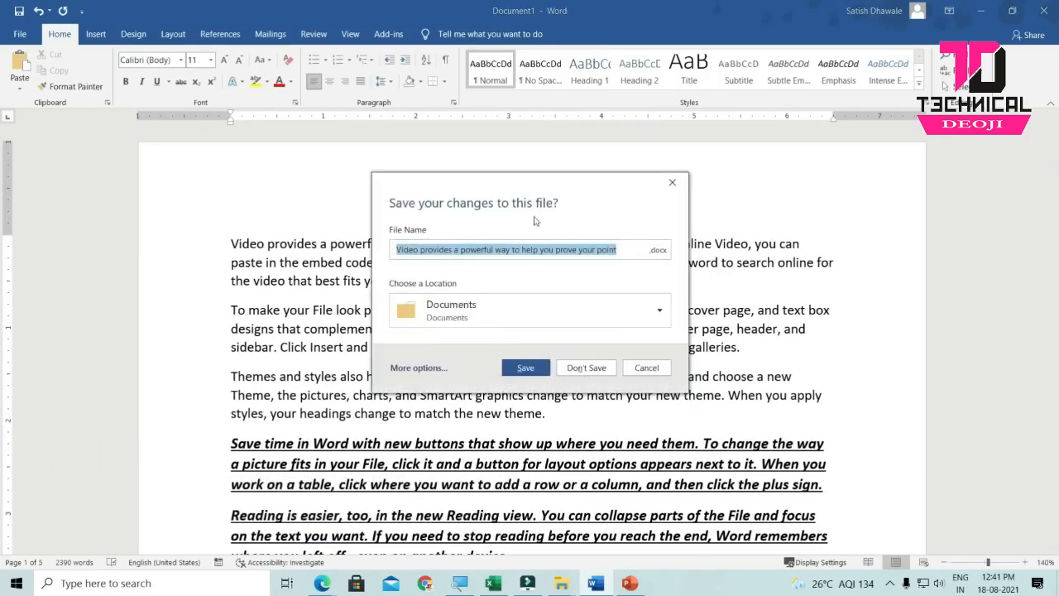
{"action": "left_click", "coordinate": [592, 369]}
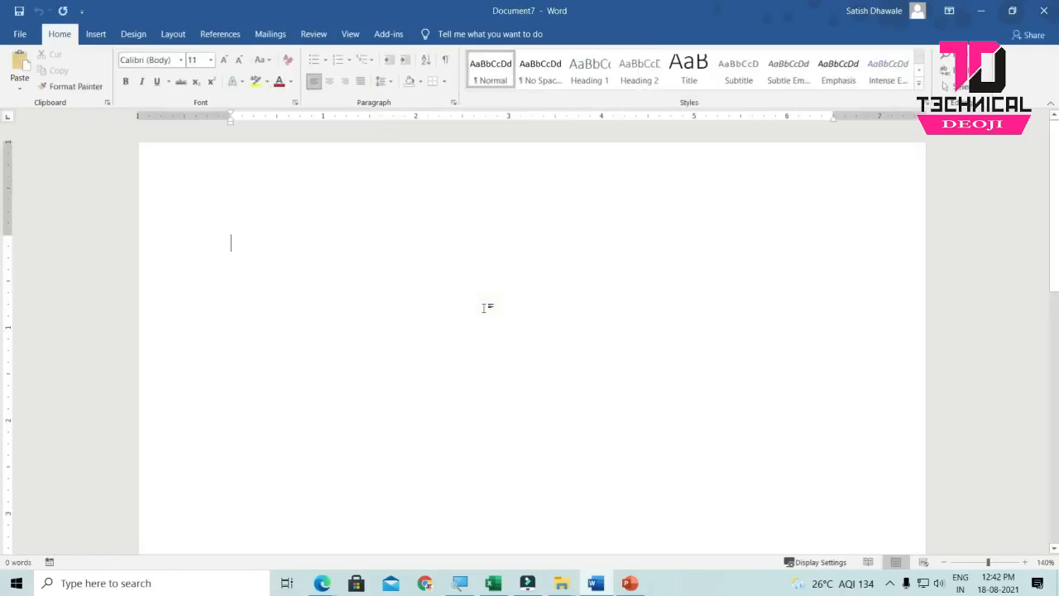
- Fill the blank document with sample paragraphs using =rand()
{"action": "scroll", "coordinate": [205, 286], "scroll_direction": "up", "scroll_amount": 2}
{"action": "type", "text": "=r"}
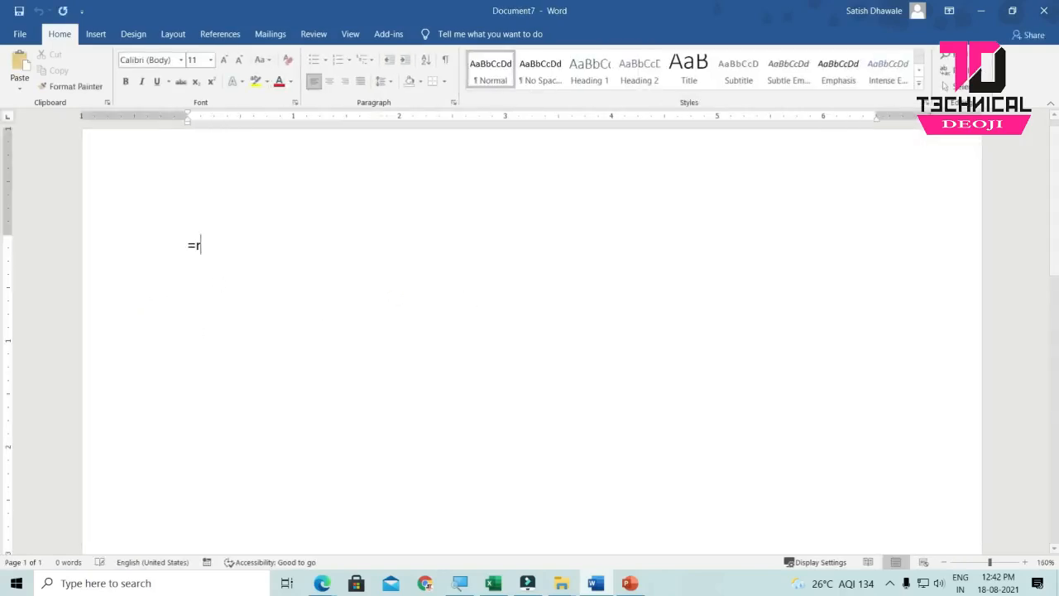
{"action": "type", "text": "and()"}
{"action": "key", "text": "Return"}
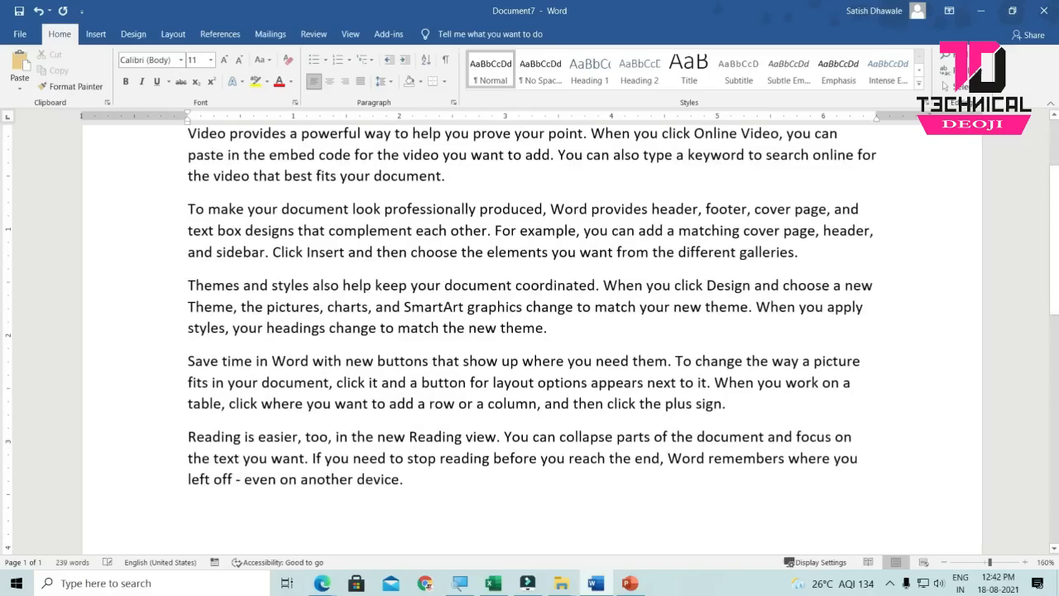
- Copy the last two paragraphs and paste them at the end of the document, with blank space above the pasted text
{"action": "left_click_drag", "start_coordinate": [401, 497], "coordinate": [141, 360]}
{"action": "key", "text": "ctrl+c"}
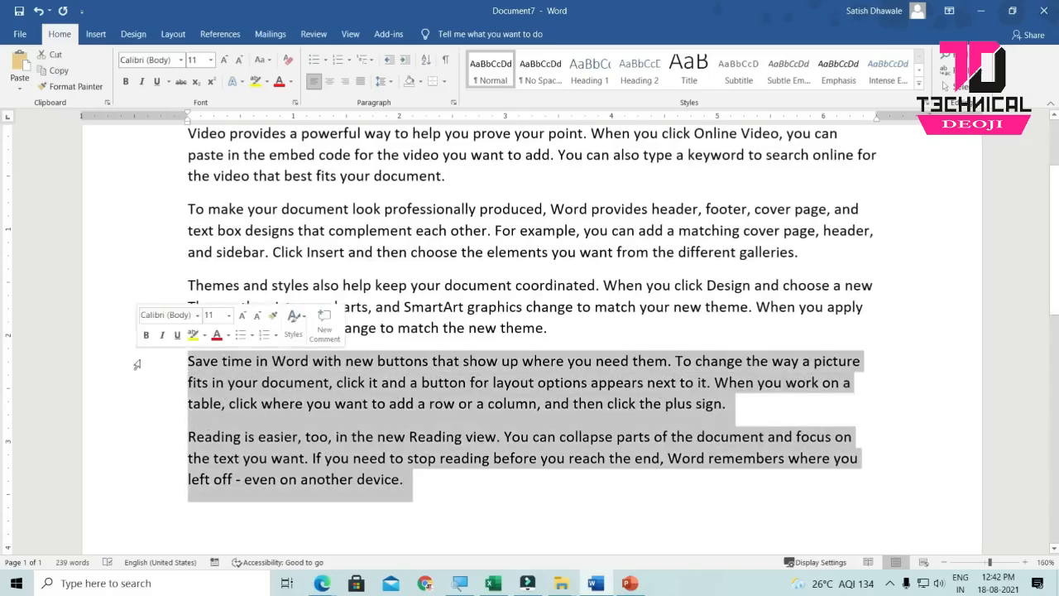
{"action": "scroll", "coordinate": [327, 343], "scroll_direction": "down", "scroll_amount": 2}
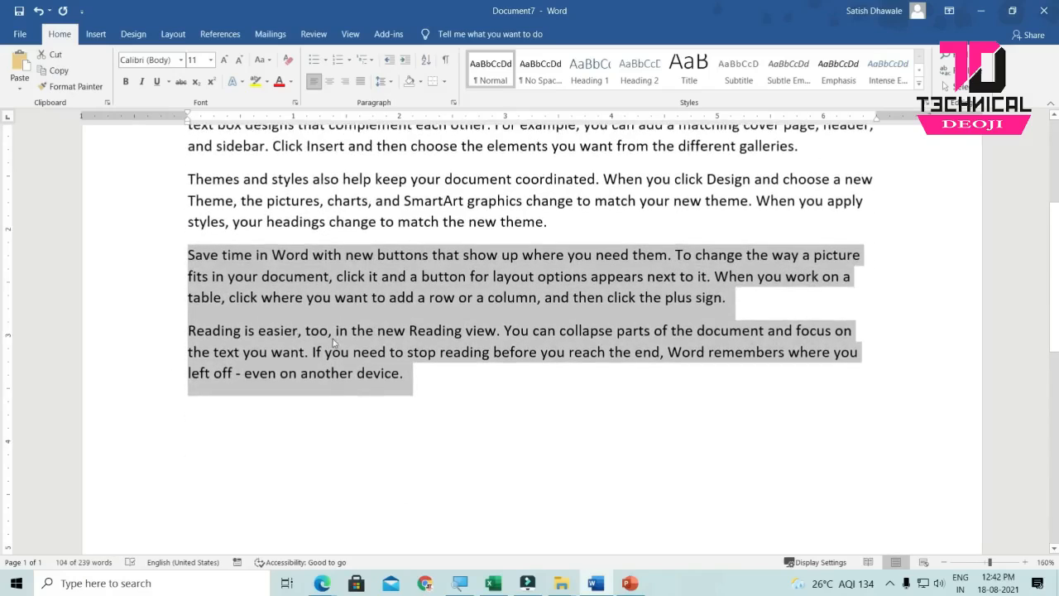
{"action": "left_click", "coordinate": [445, 388]}
{"action": "key", "text": "Return"}
{"action": "key", "text": "Return"}
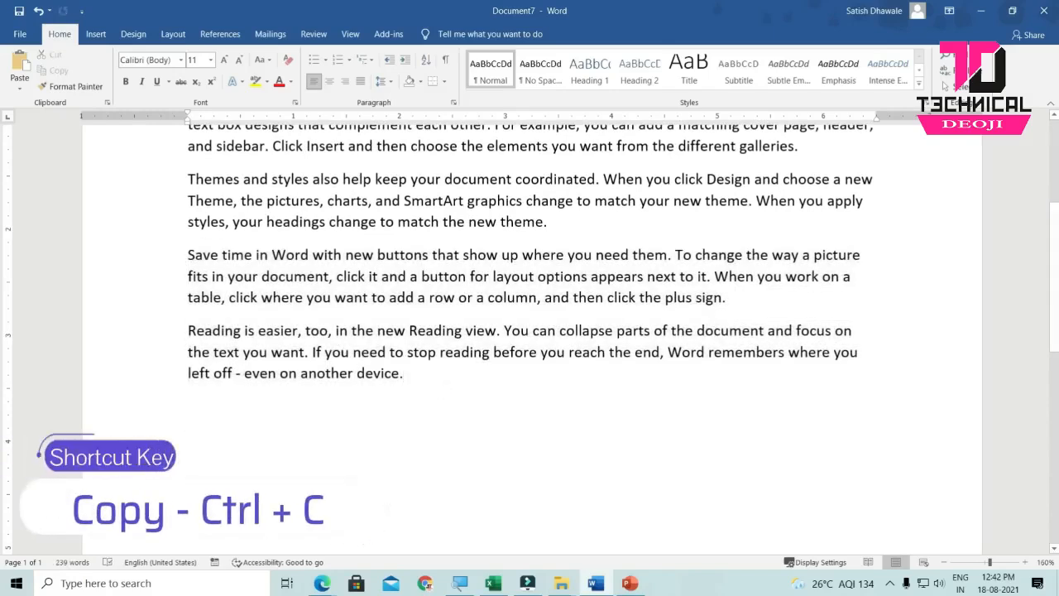
{"action": "key", "text": "ctrl+v"}
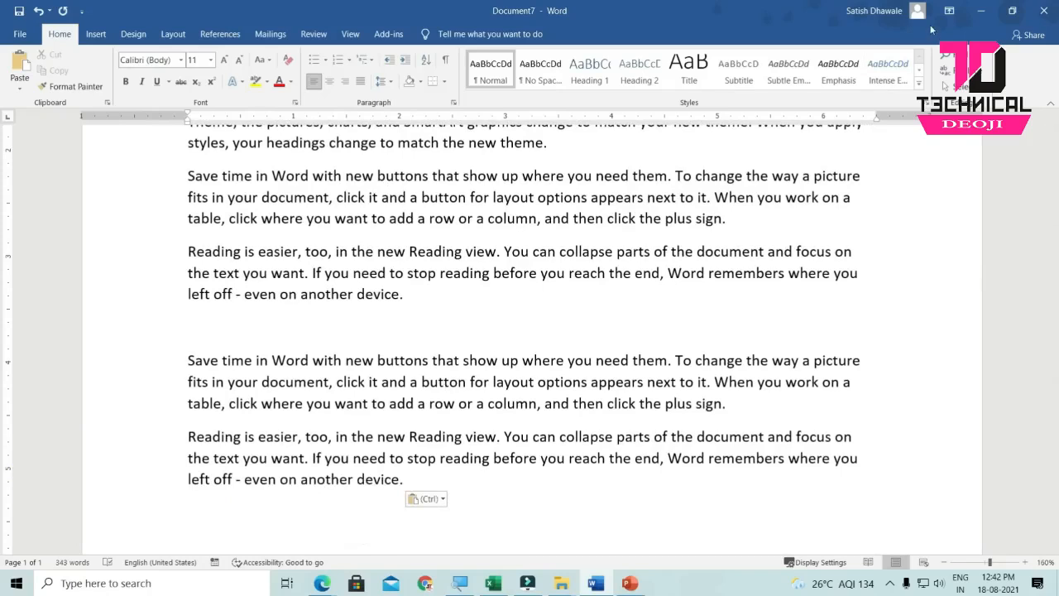
- Switch to the desktop and make two copies of MSCIT OBJECTIVE PDF.pdf there
{"action": "left_click", "coordinate": [982, 11]}
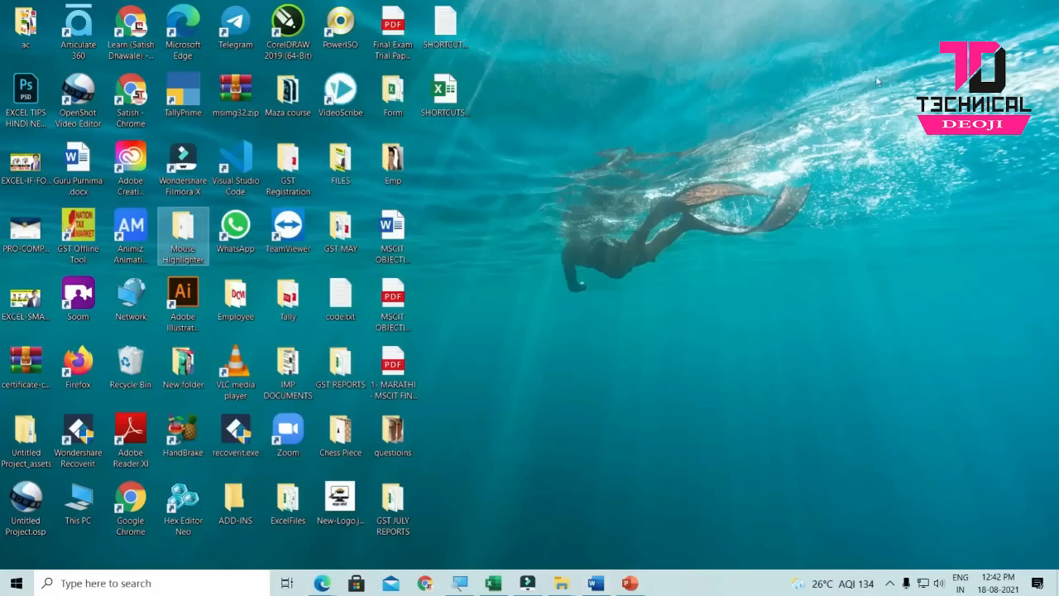
{"action": "left_click", "coordinate": [380, 319]}
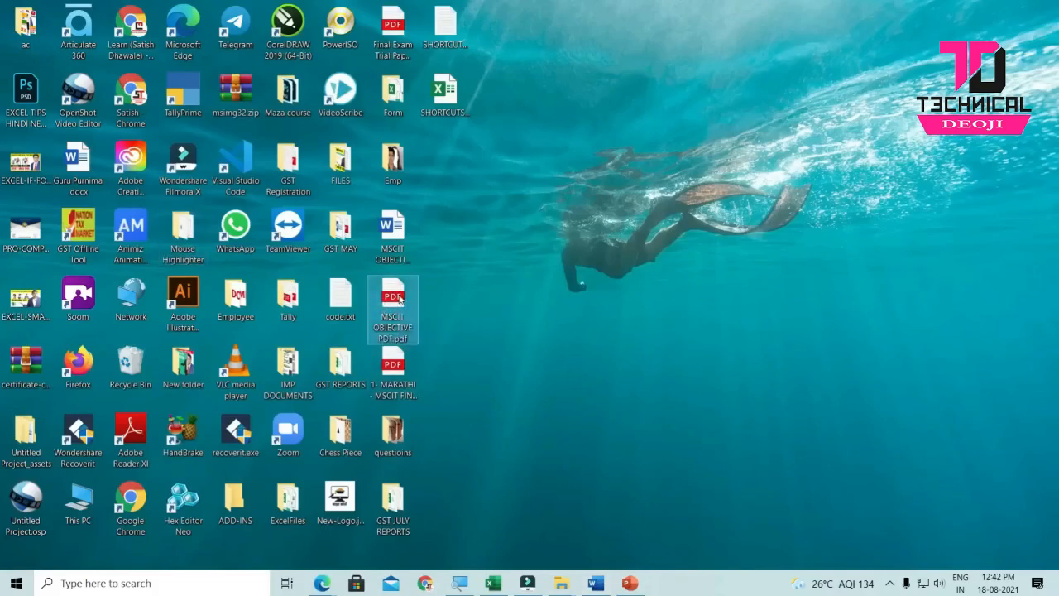
{"action": "right_click", "coordinate": [399, 300]}
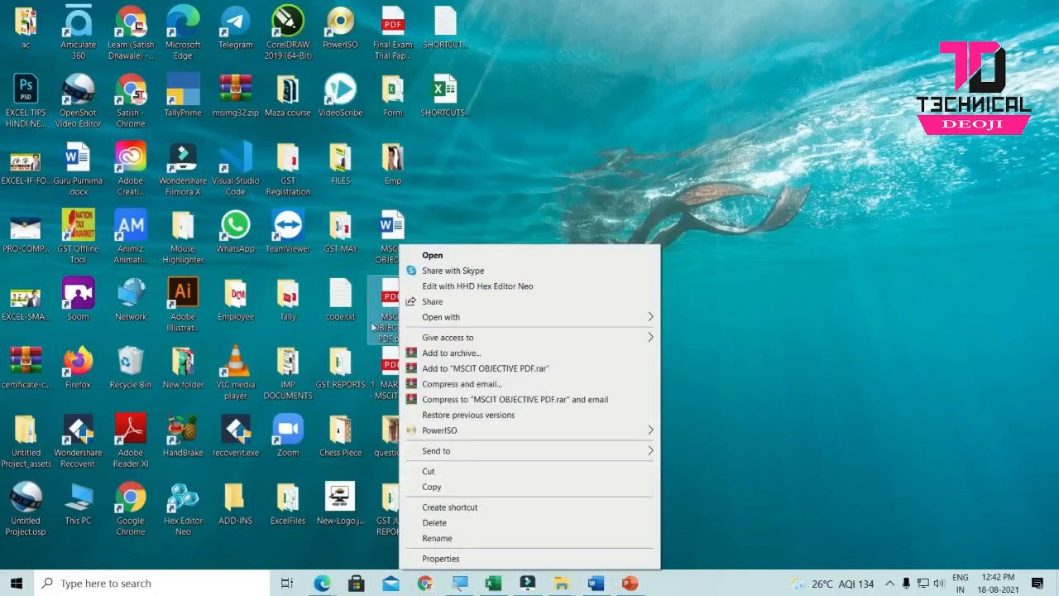
{"action": "left_click", "coordinate": [387, 316]}
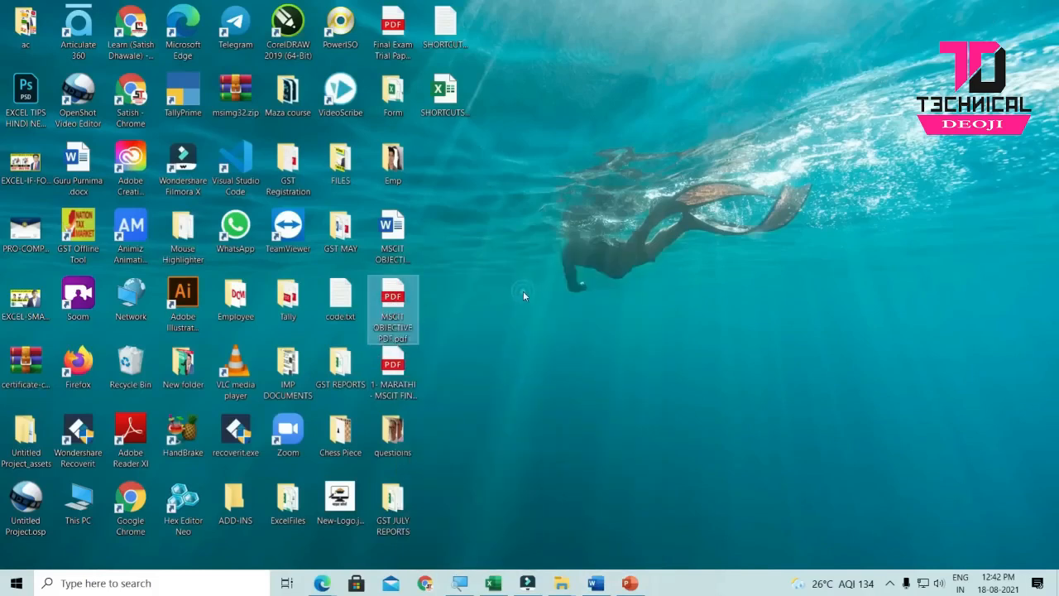
{"action": "left_click", "coordinate": [533, 316]}
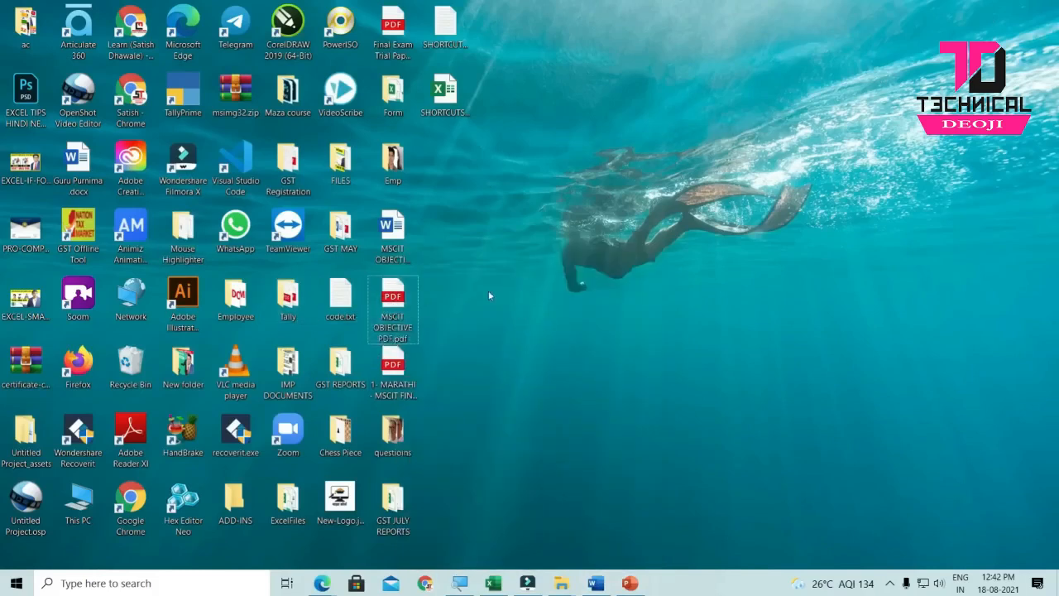
{"action": "left_click", "coordinate": [404, 289]}
{"action": "left_click", "coordinate": [468, 358]}
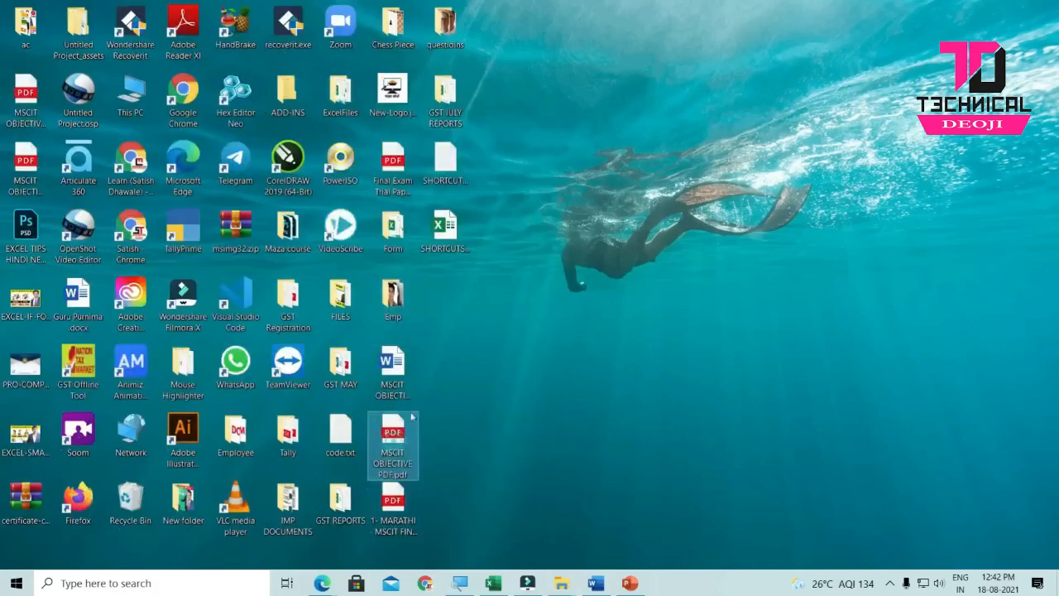
{"action": "left_click", "coordinate": [26, 170]}
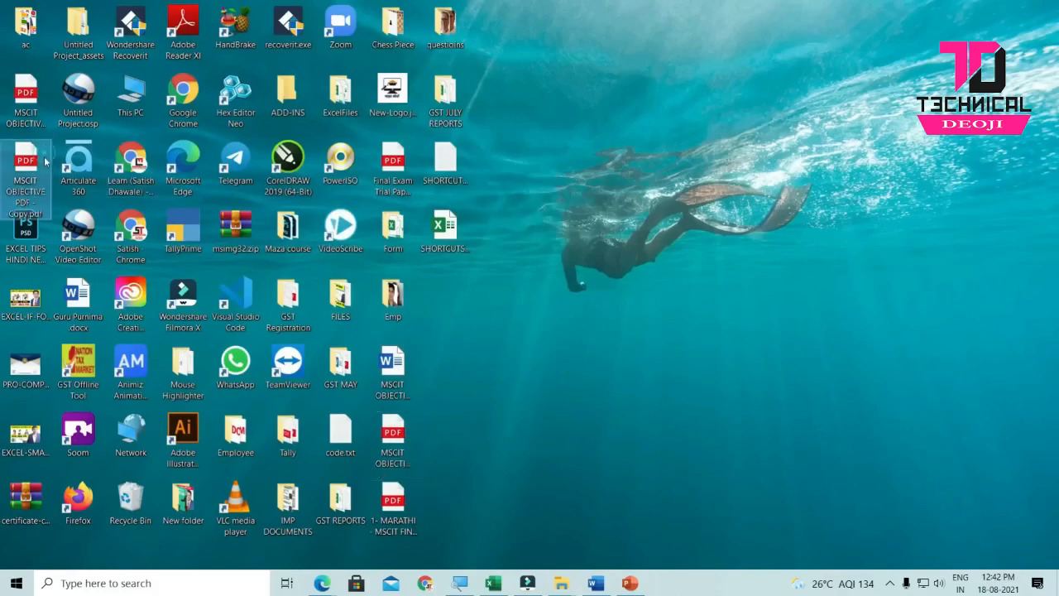
{"action": "left_click", "coordinate": [33, 105]}
{"action": "left_click", "coordinate": [26, 175]}
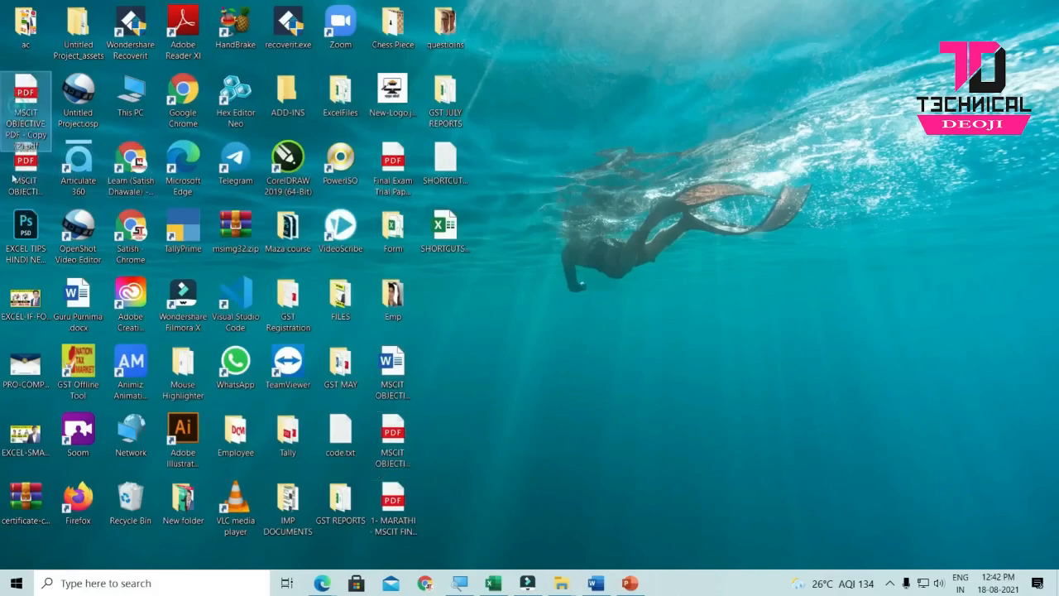
- Return to the Word document and change the first five paragraphs to uppercase
{"action": "left_click", "coordinate": [596, 583]}
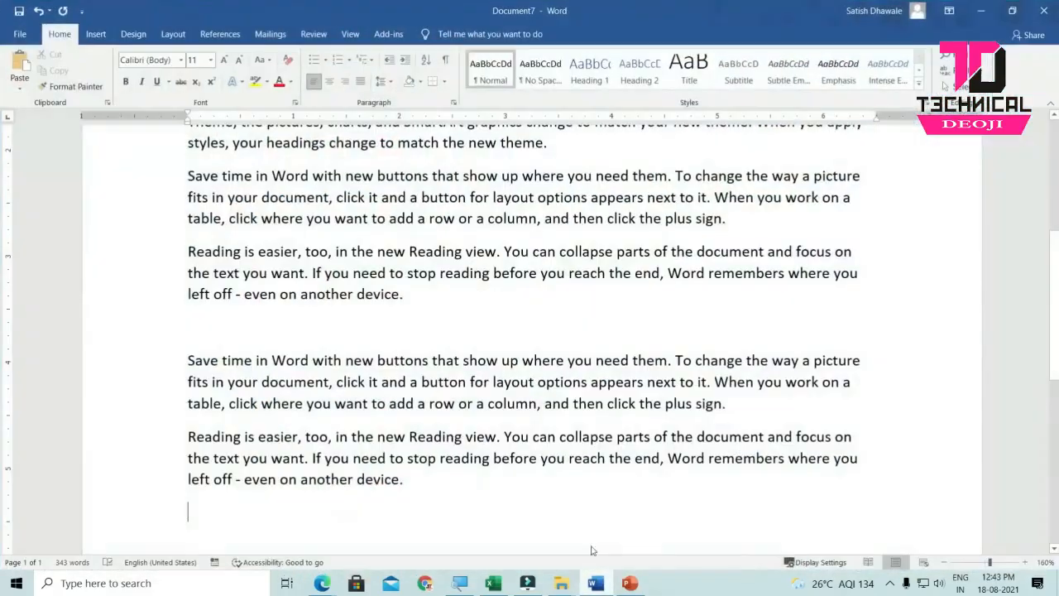
{"action": "scroll", "coordinate": [443, 436], "scroll_direction": "up", "scroll_amount": 3}
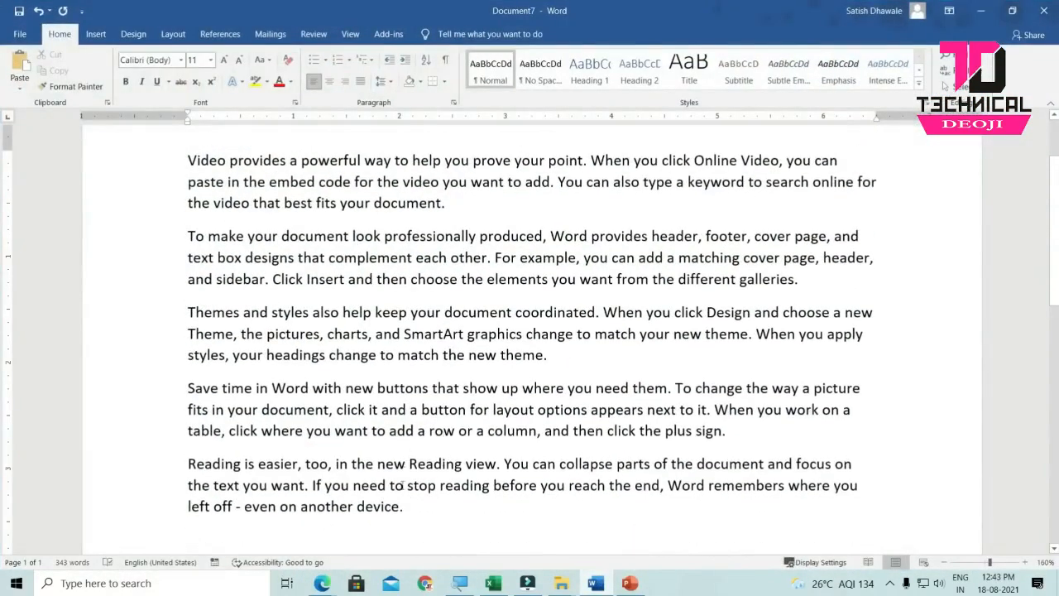
{"action": "left_click_drag", "start_coordinate": [430, 508], "coordinate": [188, 160]}
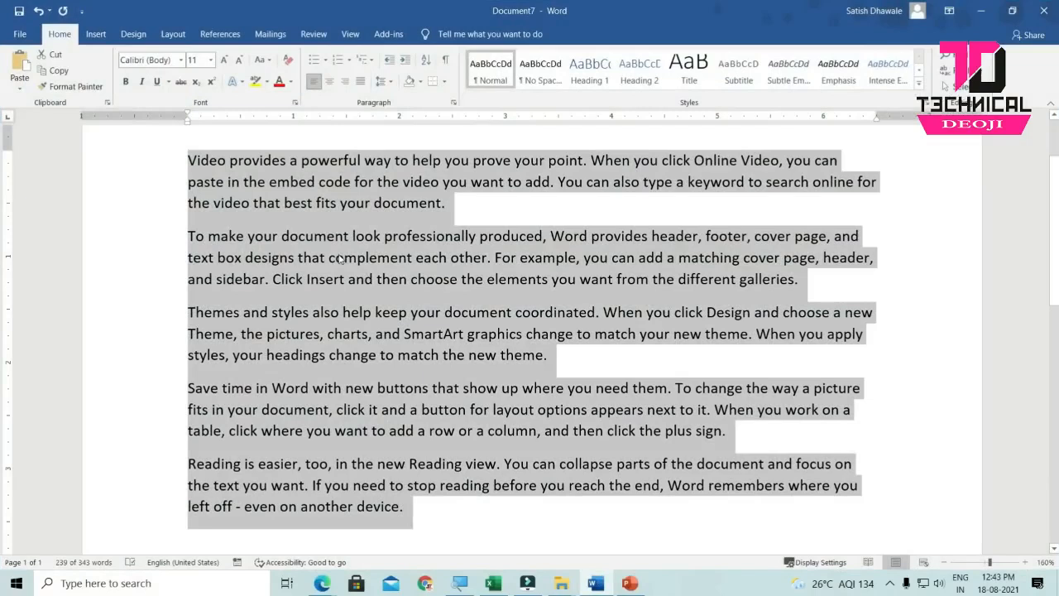
{"action": "left_click", "coordinate": [269, 62]}
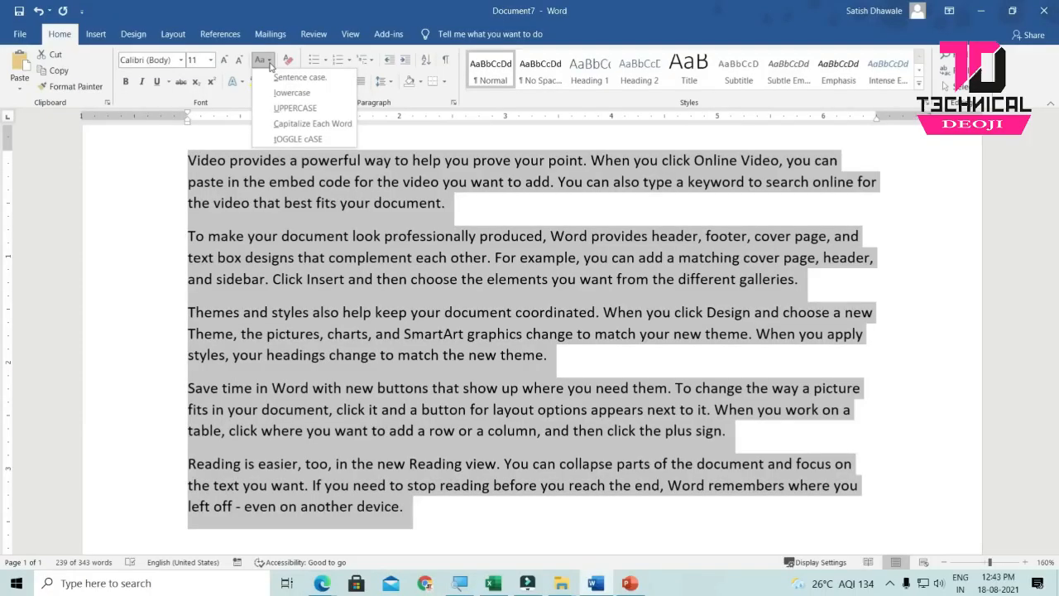
{"action": "left_click", "coordinate": [269, 62]}
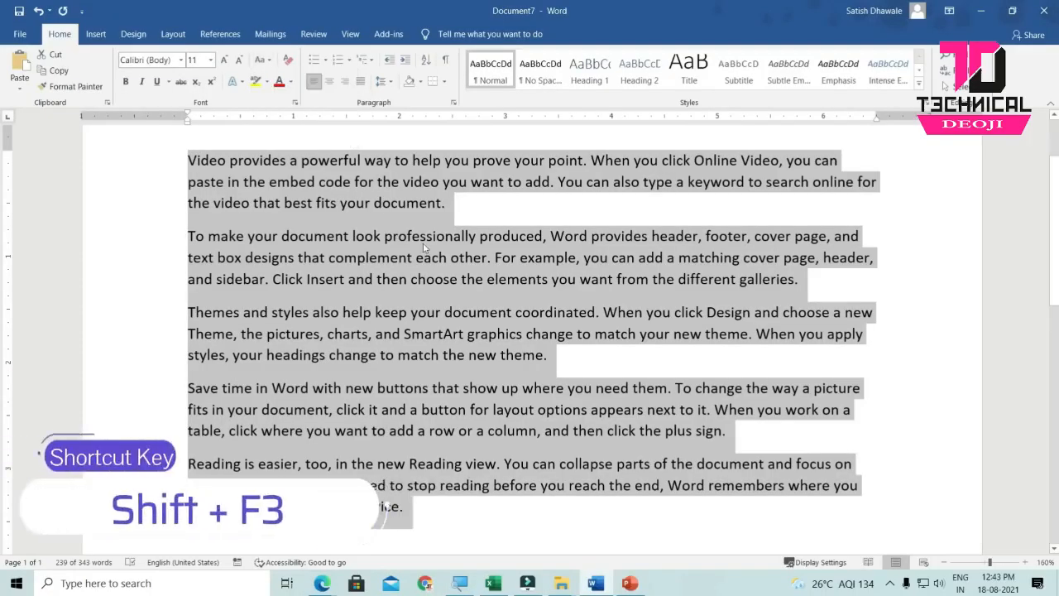
{"action": "key", "text": "shift+F3"}
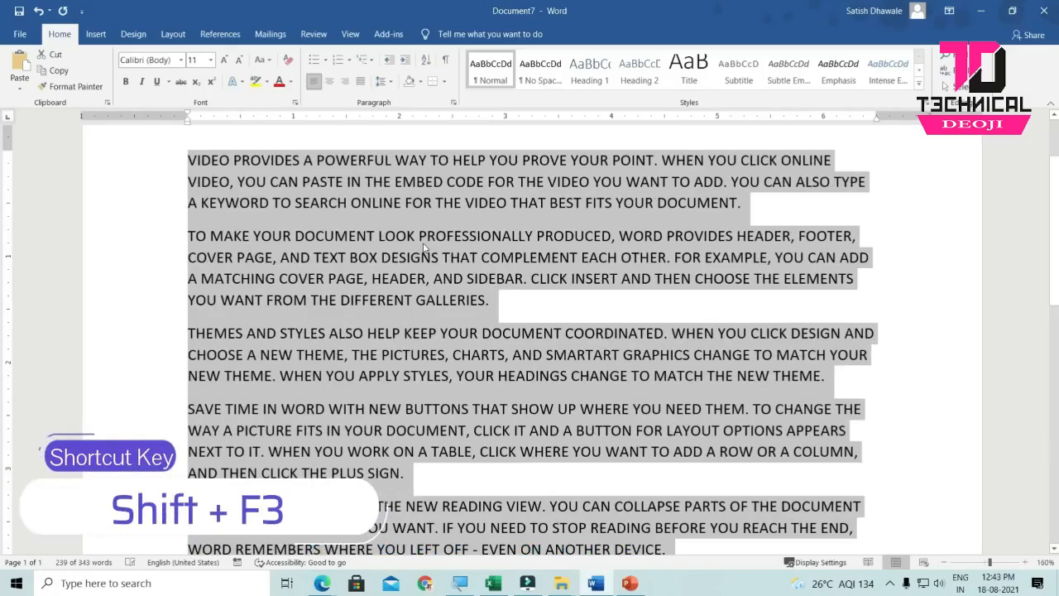
- Cycle the letter case of the selected five paragraphs, ending with all text in lowercase
{"action": "key", "text": "shift+F3"}
{"action": "key", "text": "shift+F3"}
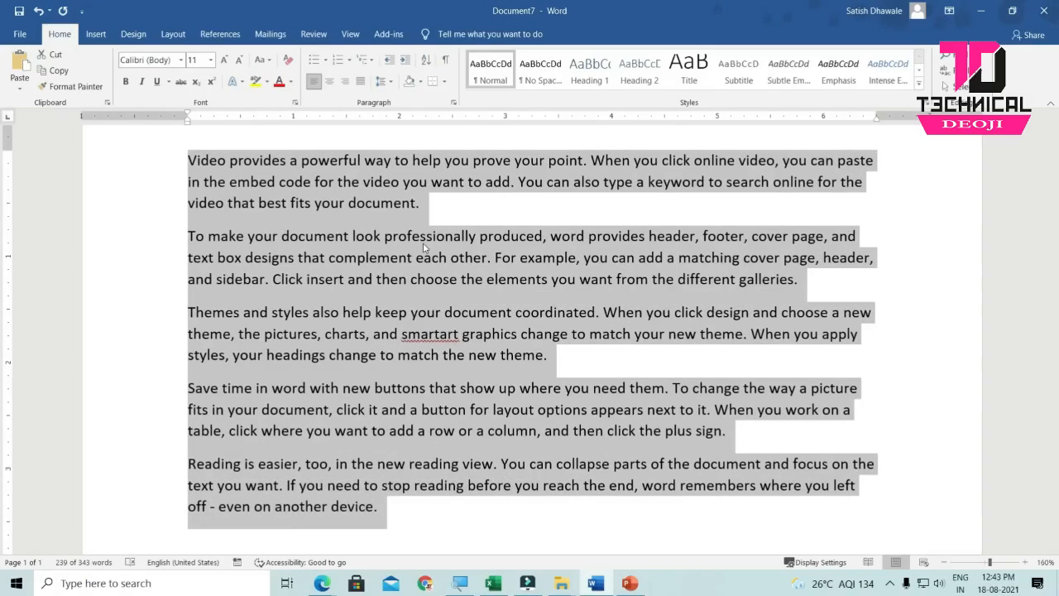
{"action": "key", "text": "shift+F3"}
{"action": "key", "text": "shift+F3"}
{"action": "key", "text": "shift+F3"}
{"action": "key", "text": "shift+F3"}
{"action": "key", "text": "shift+F3"}
{"action": "key", "text": "shift+F3"}
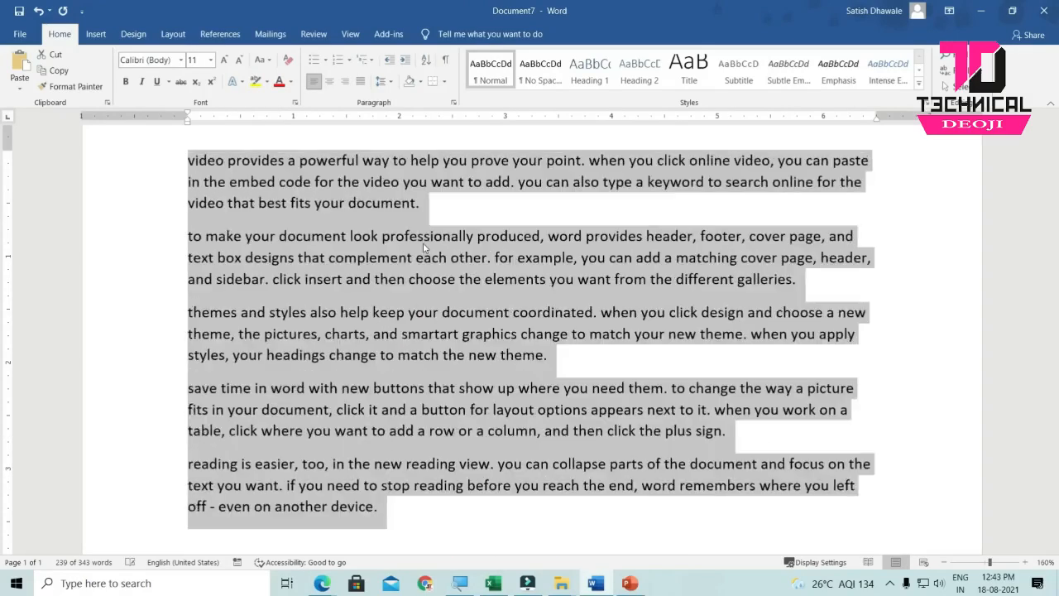
{"action": "key", "text": "shift+F3"}
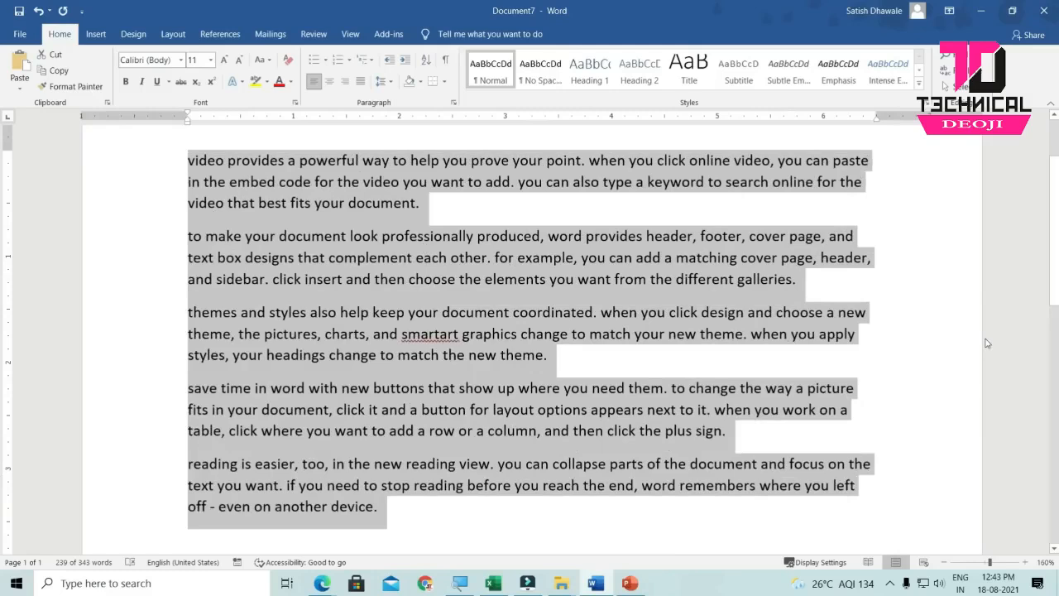
- Split the word "smartart" in the third paragraph into "smart art"
{"action": "left_click", "coordinate": [467, 355]}
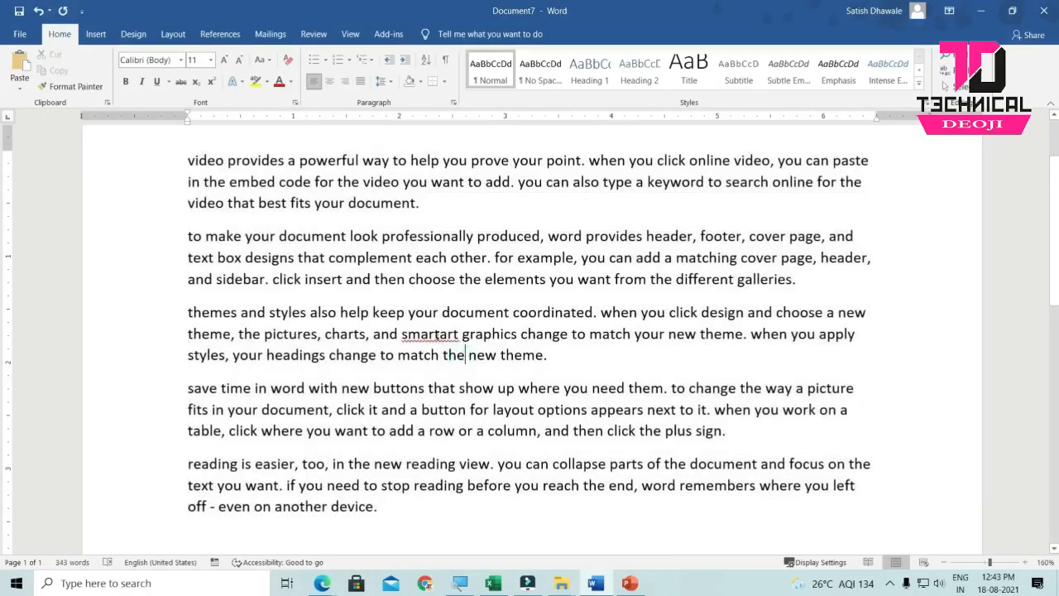
{"action": "left_click", "coordinate": [434, 334]}
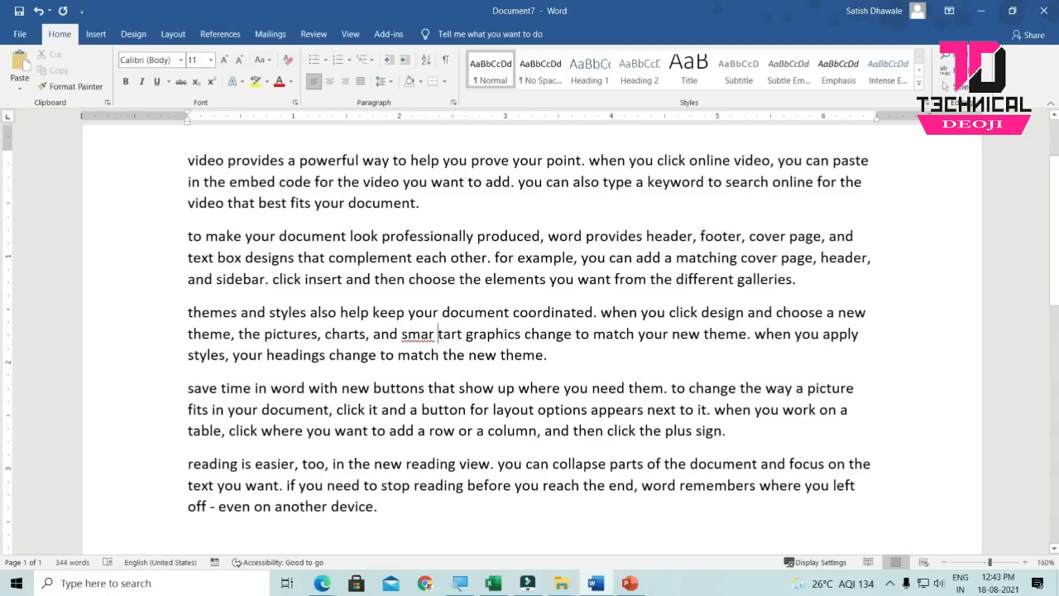
{"action": "key", "text": "BackSpace"}
{"action": "key", "text": "Right"}
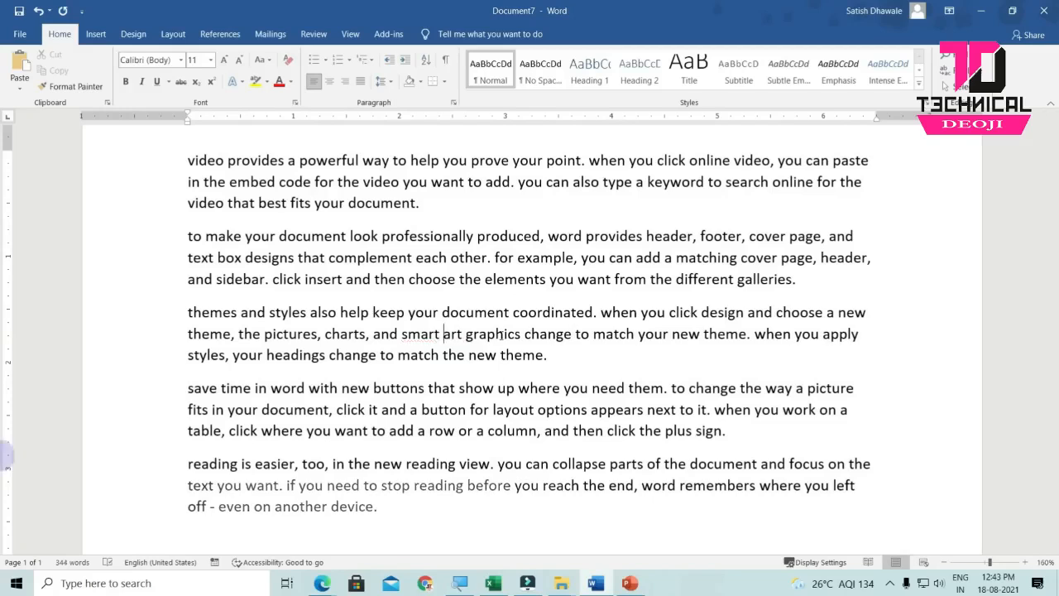
- View the document's print preview and settings, then return to the text without printing
{"action": "key", "text": "ctrl+p"}
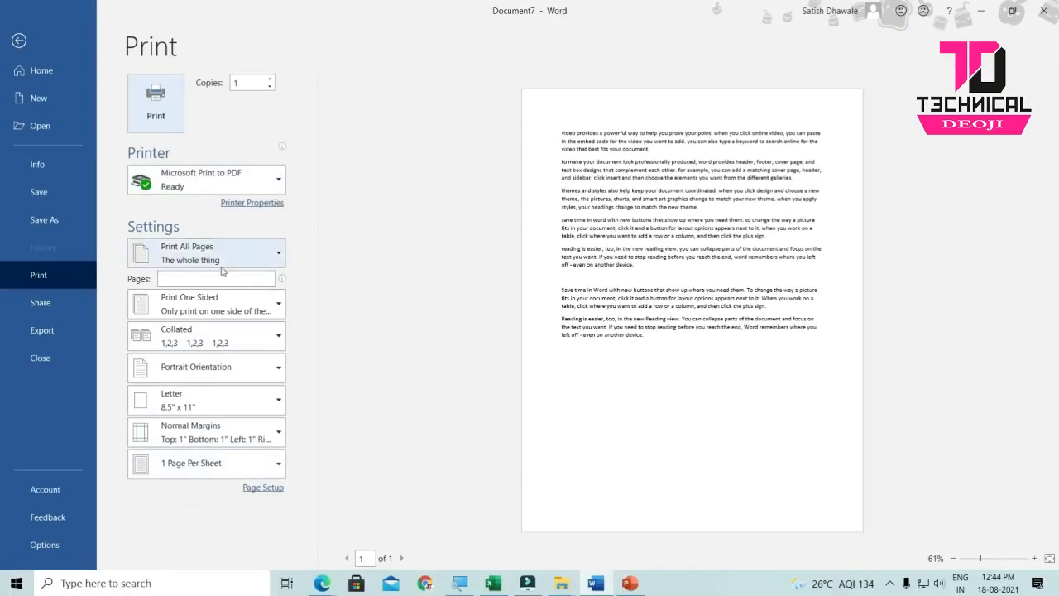
{"action": "key", "text": "Escape"}
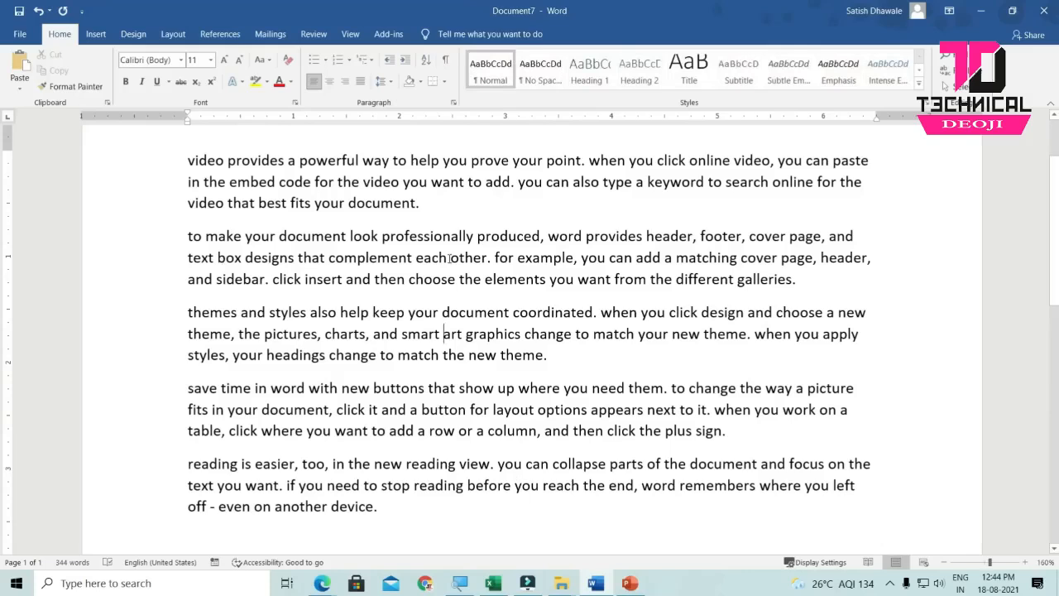
{"action": "left_click", "coordinate": [703, 286]}
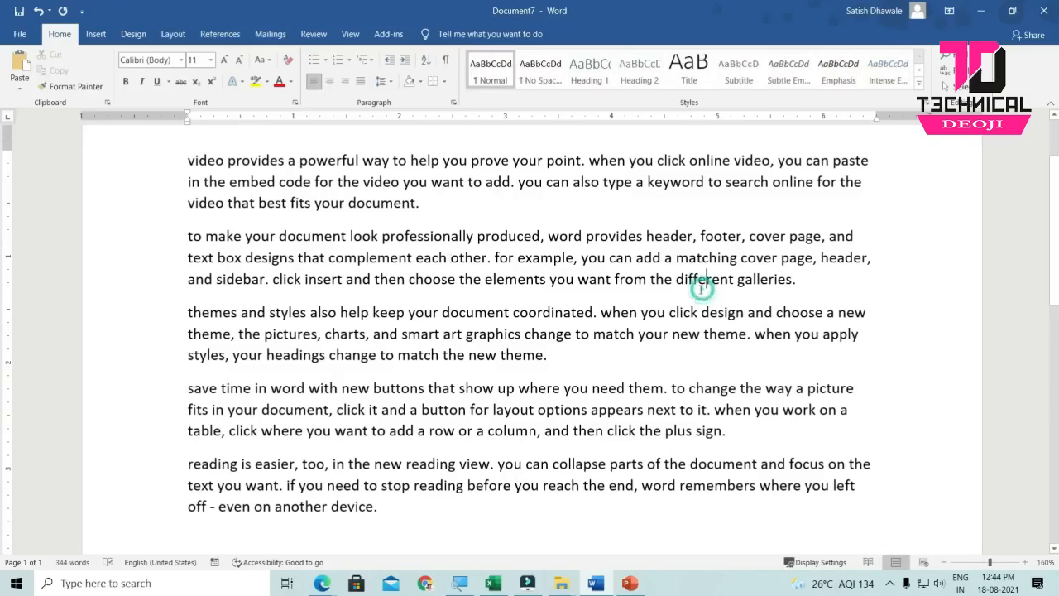
- Close the document without saving its changes and exit Word
{"action": "scroll", "coordinate": [703, 286], "scroll_direction": "up", "scroll_amount": 2}
{"action": "key", "text": "ctrl+w"}
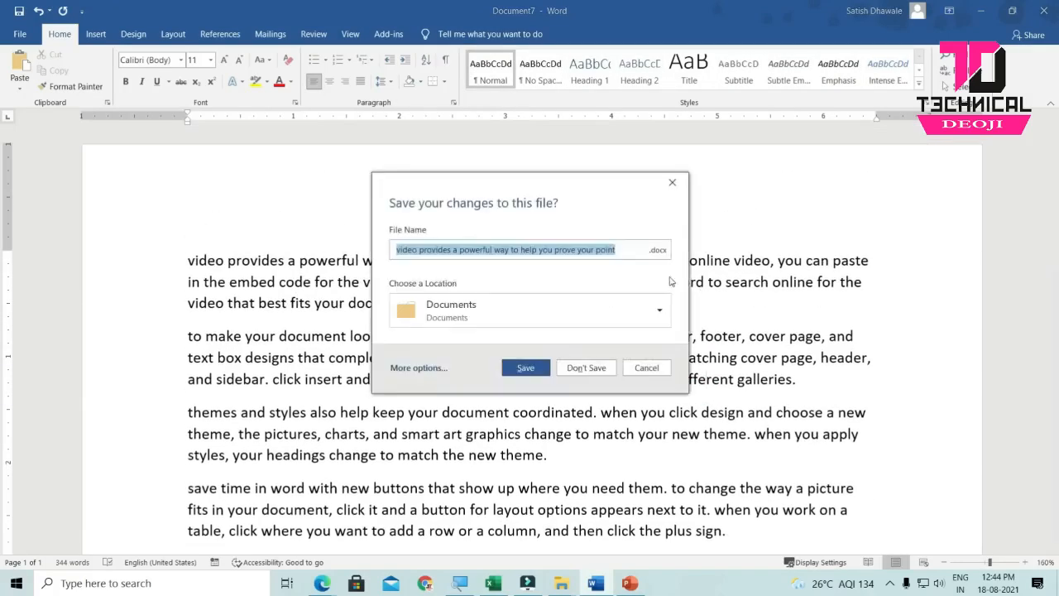
{"action": "left_click", "coordinate": [591, 367]}
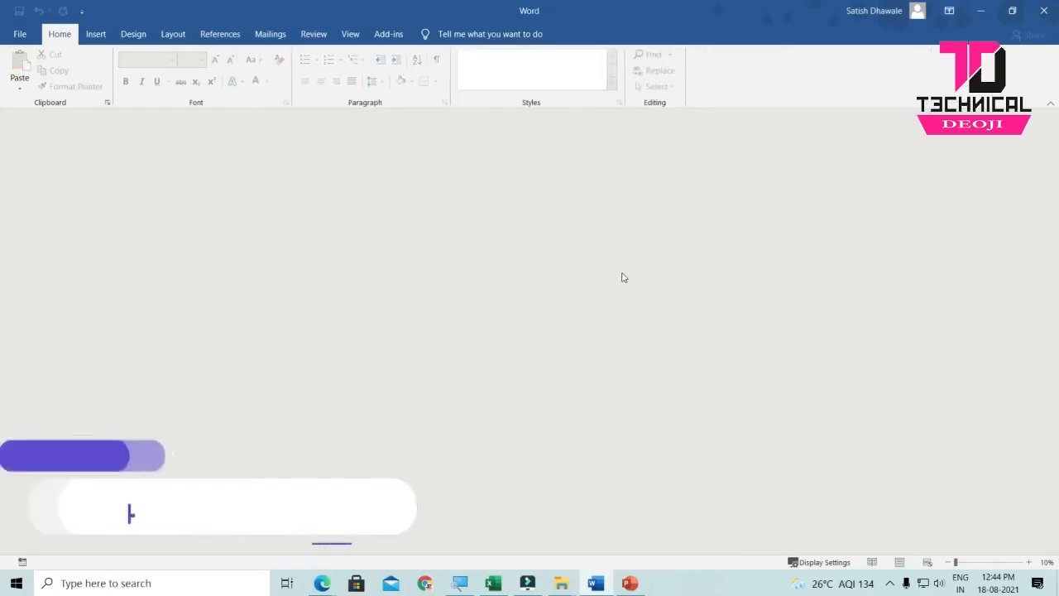
{"action": "key", "text": "alt+F4"}
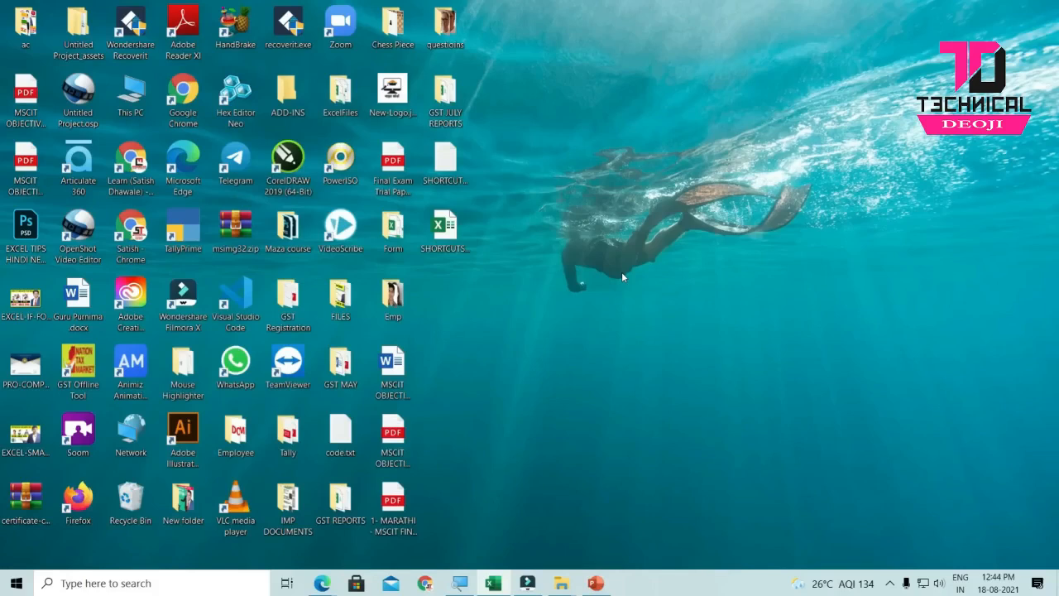
- Launch Word by running the winword command and create a blank document
{"action": "key", "text": "super+r"}
{"action": "type", "text": "winword"}
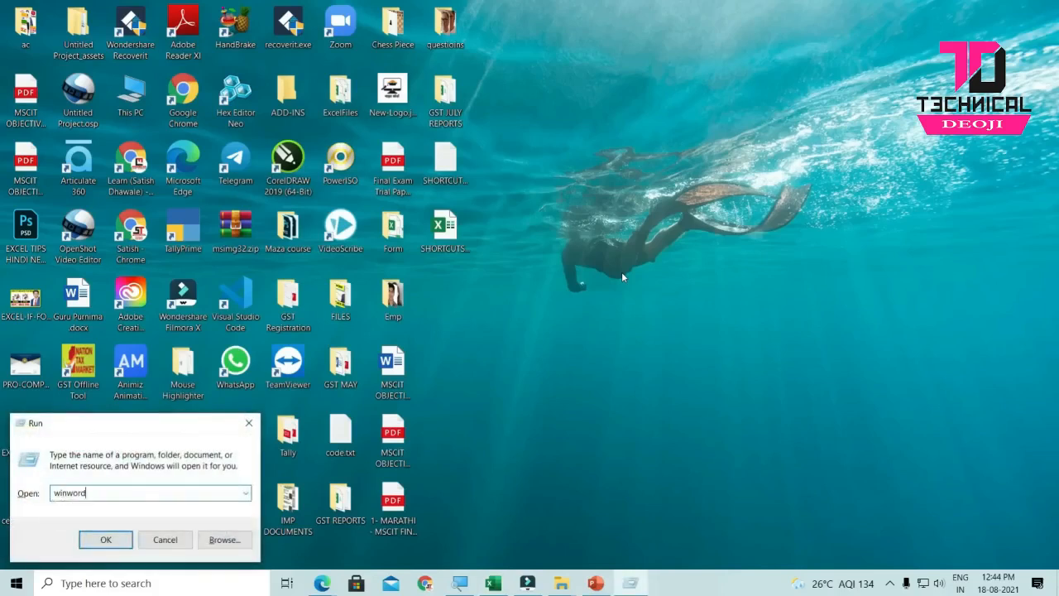
{"action": "key", "text": "Return"}
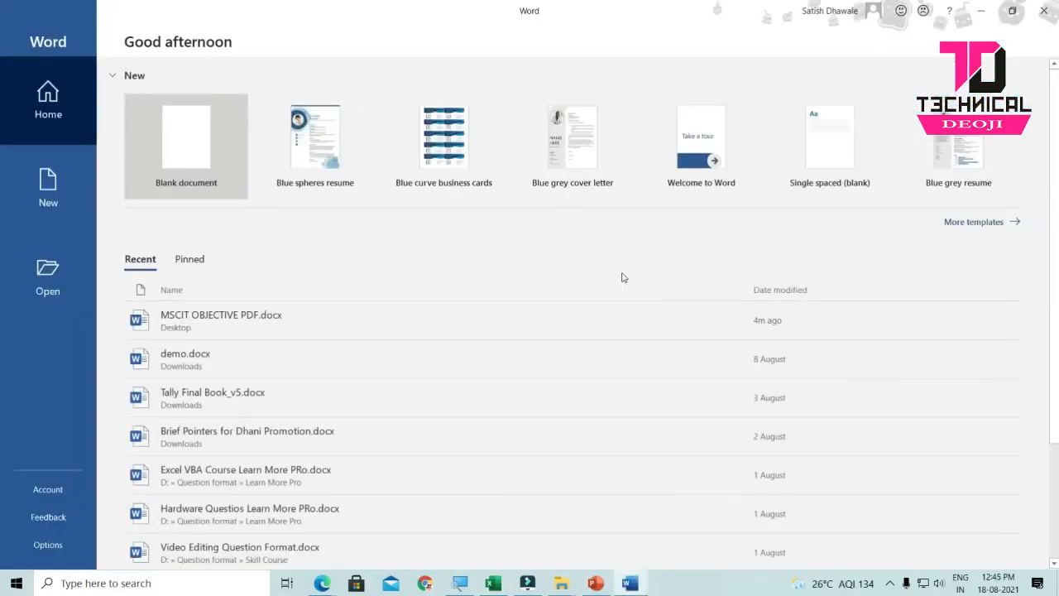
{"action": "left_click", "coordinate": [208, 131]}
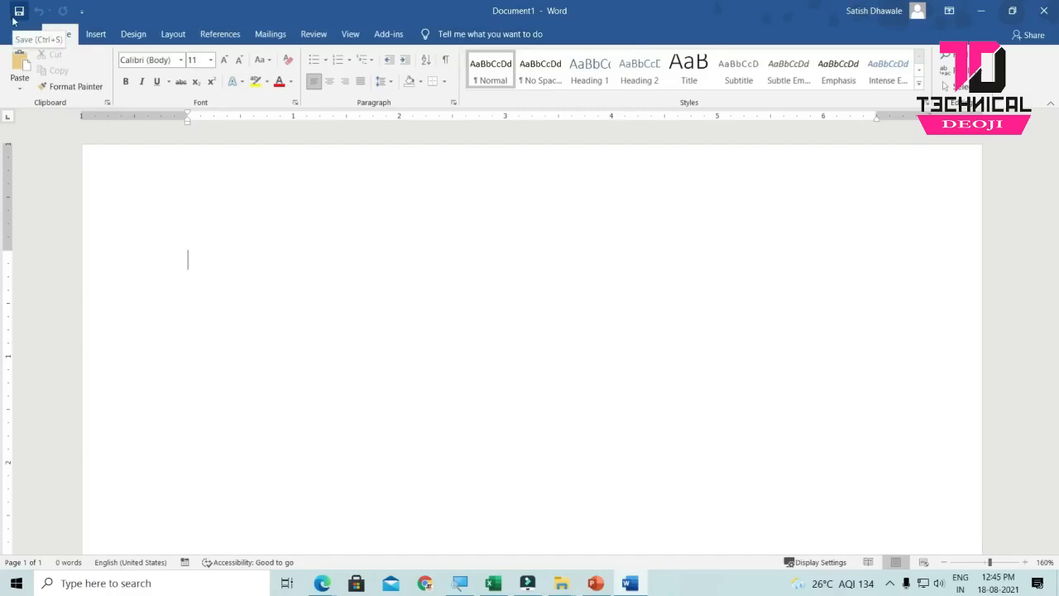
- Open the More Colors dialog for the font colour and close it without choosing a colour
{"action": "key", "text": "alt"}
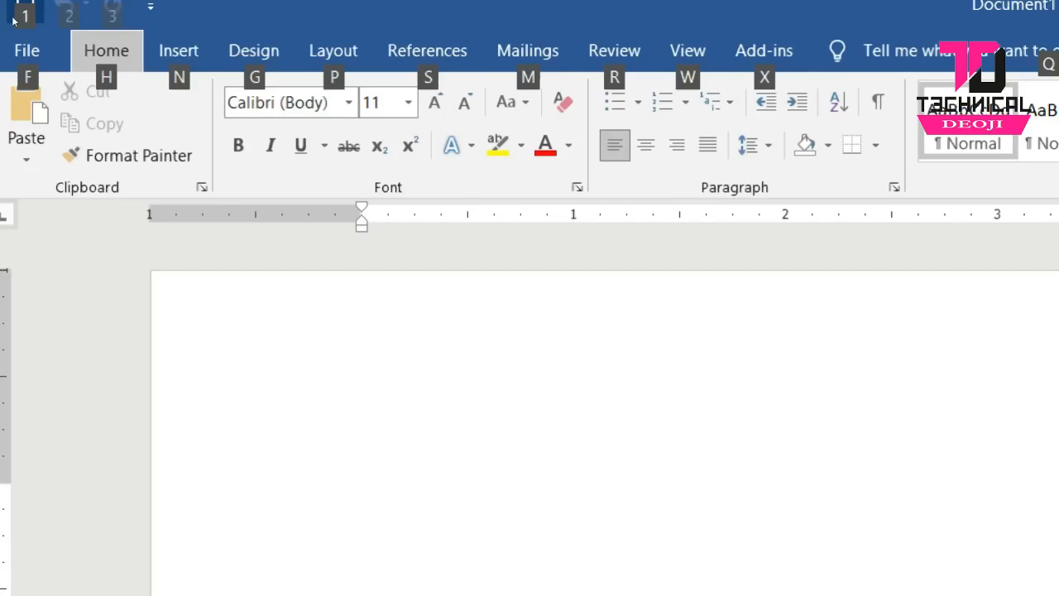
{"action": "key", "text": "h"}
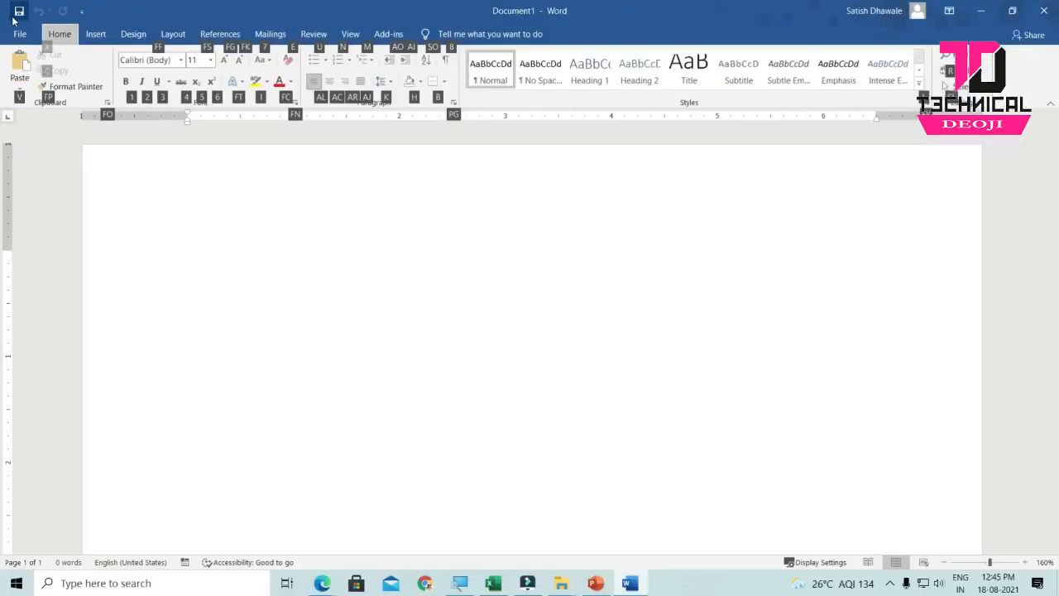
{"action": "key", "text": "f"}
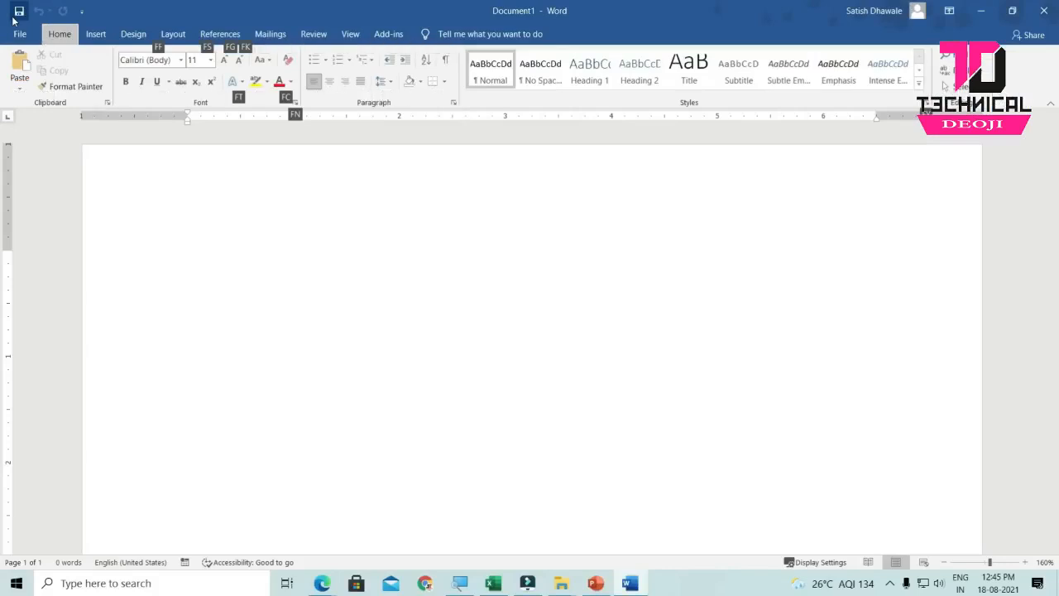
{"action": "key", "text": "c"}
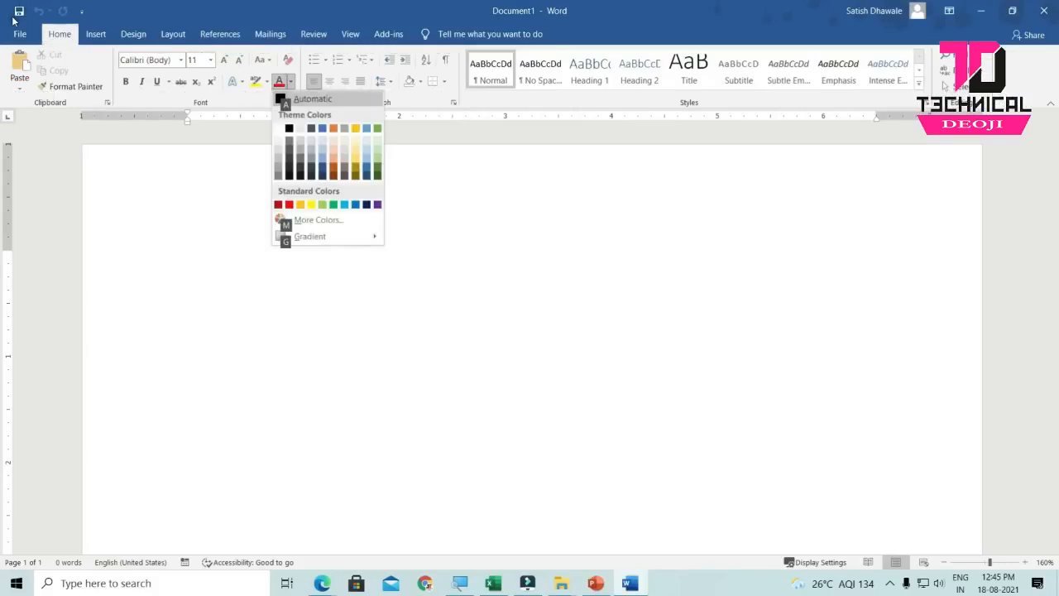
{"action": "key", "text": "m"}
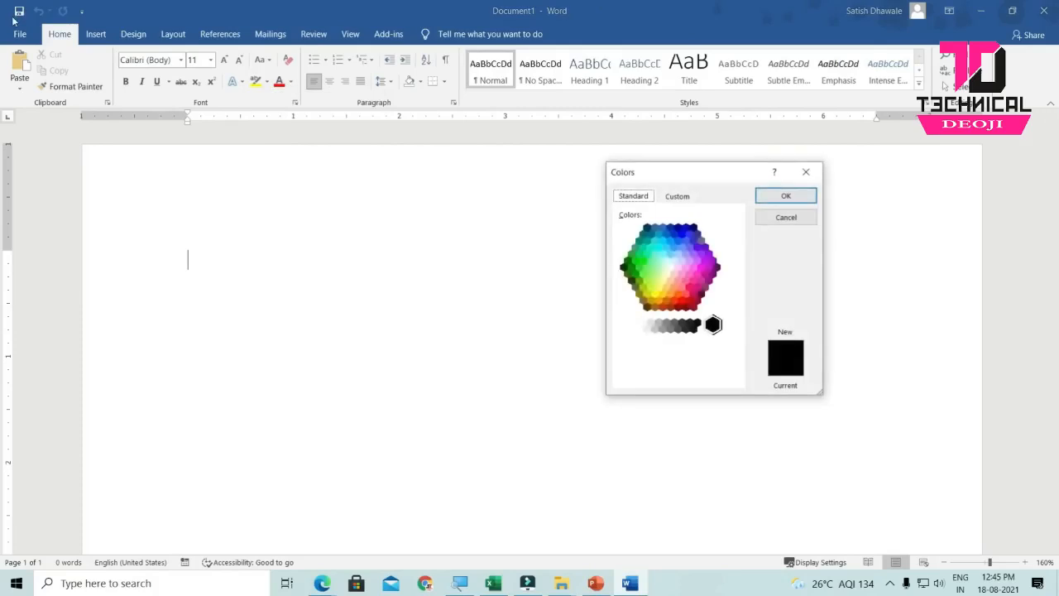
{"action": "key", "text": "Escape"}
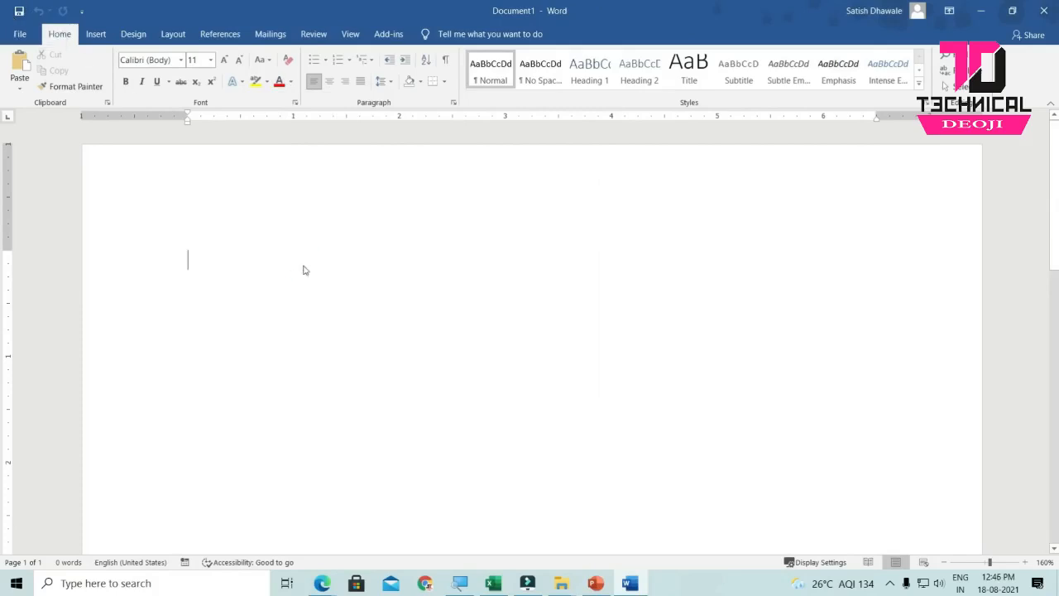
- Browse the font size list down to 26 and leave it without applying a size
{"action": "key", "text": "alt"}
{"action": "key", "text": "h"}
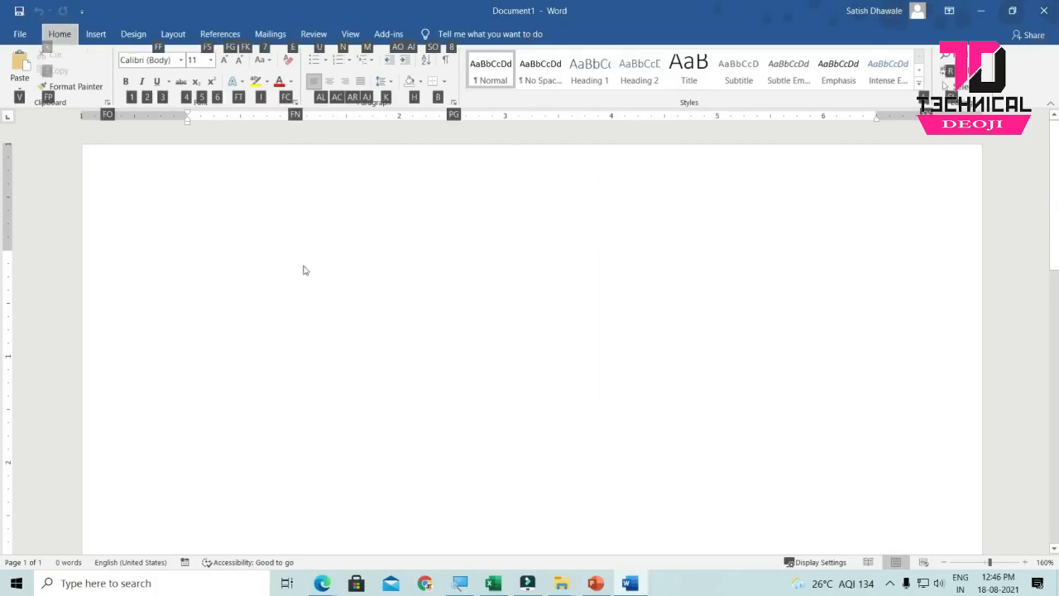
{"action": "key", "text": "f"}
{"action": "key", "text": "s"}
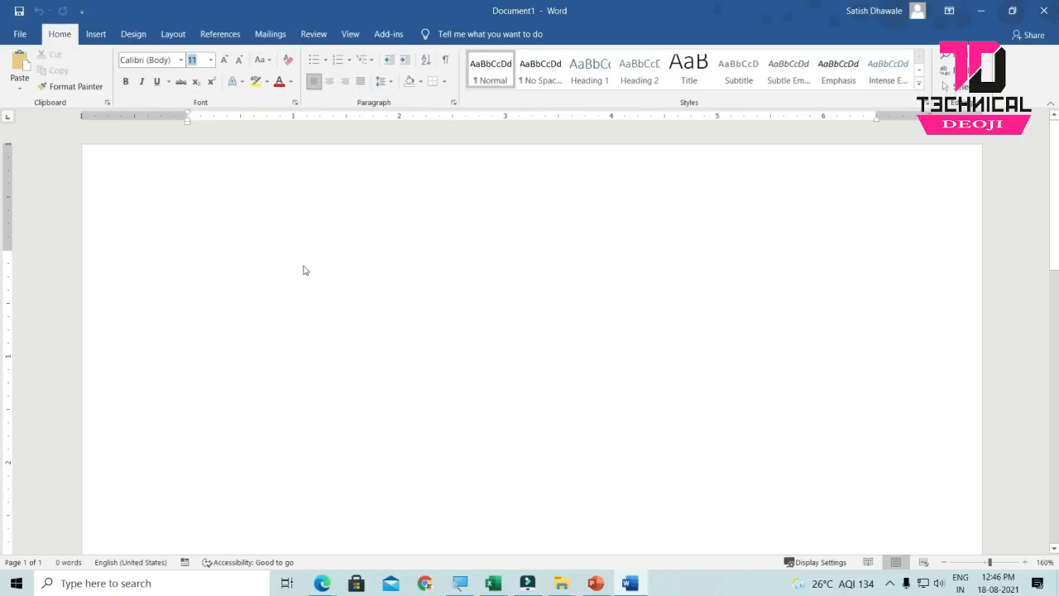
{"action": "key", "text": "alt+Down"}
{"action": "key", "text": "Down"}
{"action": "key", "text": "Down"}
{"action": "key", "text": "Down"}
{"action": "key", "text": "Down"}
{"action": "key", "text": "Down"}
{"action": "key", "text": "Down"}
{"action": "key", "text": "Down"}
{"action": "key", "text": "Down"}
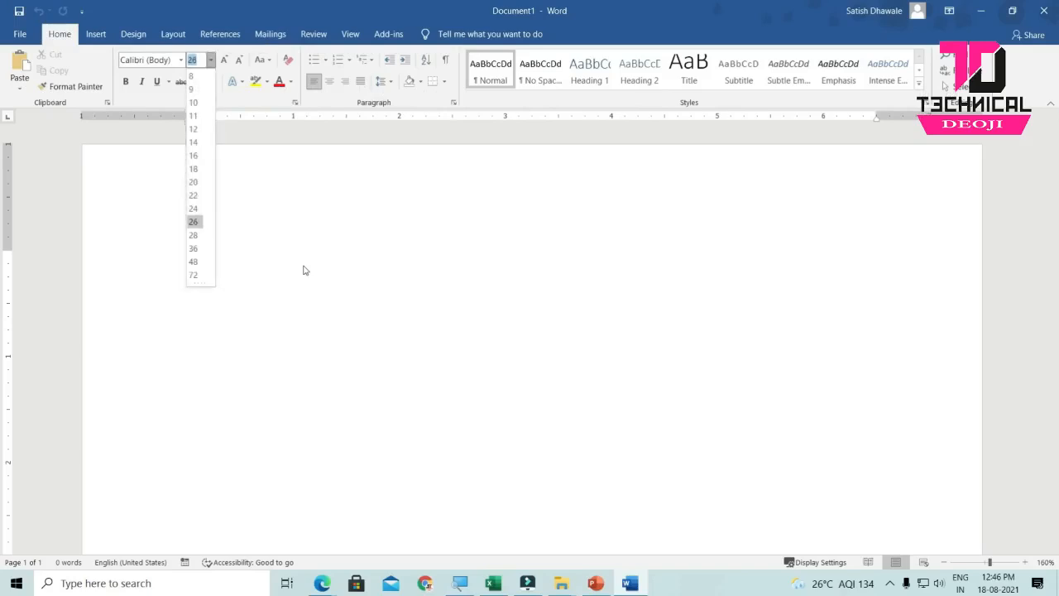
{"action": "key", "text": "Escape"}
{"action": "key", "text": "Escape"}
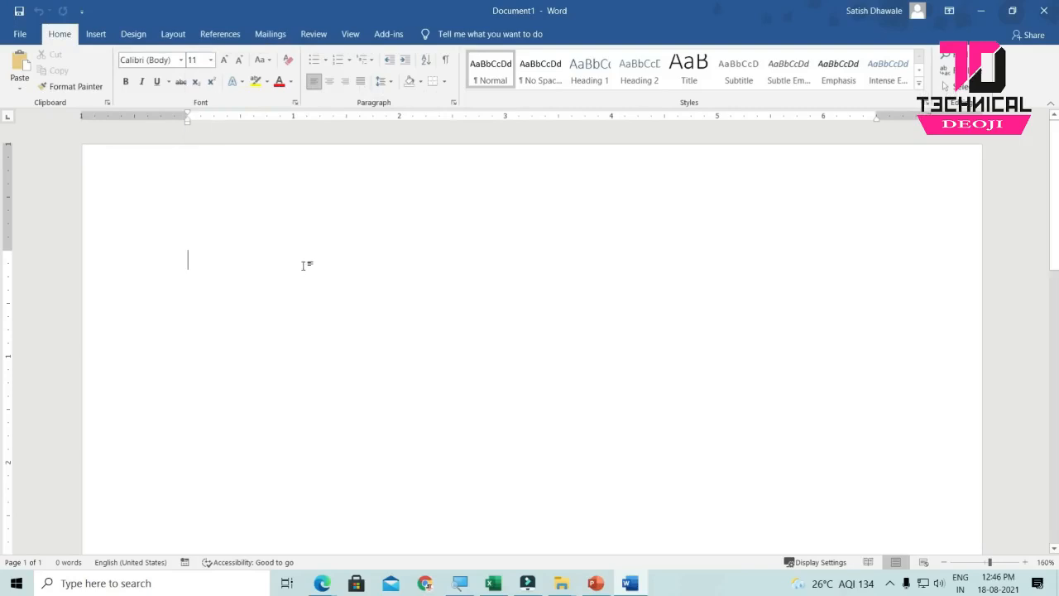
- Browse the font list down to Franklin Gothic Heavy and leave it without applying a font
{"action": "key", "text": "alt+h"}
{"action": "key", "text": "f"}
{"action": "key", "text": "f"}
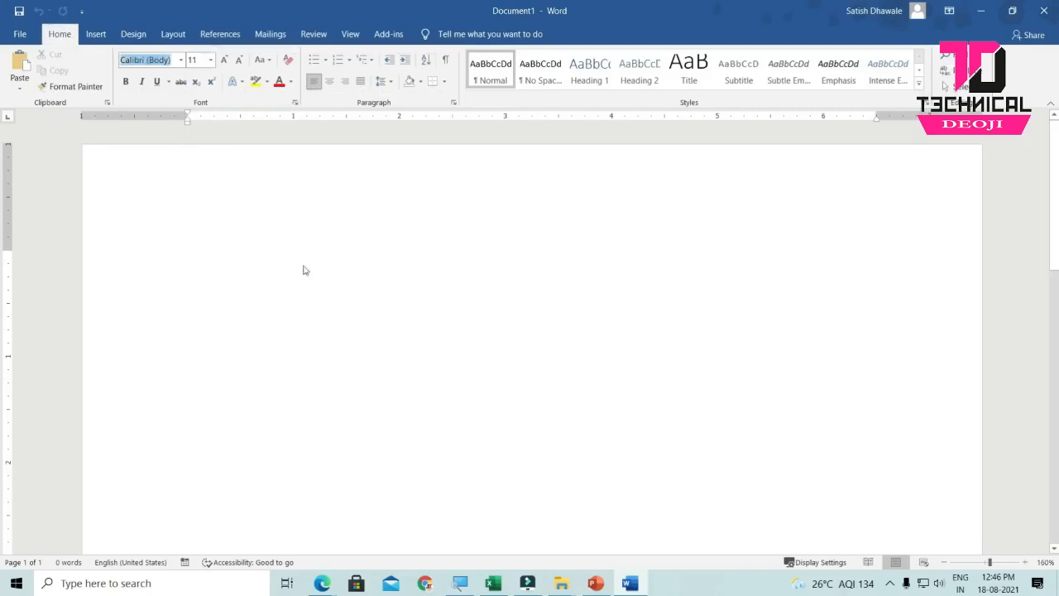
{"action": "key", "text": "alt+Down"}
{"action": "key", "text": "Down"}
{"action": "key", "text": "Down"}
{"action": "key", "text": "Down"}
{"action": "key", "text": "Down"}
{"action": "key", "text": "Down"}
{"action": "key", "text": "Down"}
{"action": "key", "text": "Down"}
{"action": "key", "text": "Down"}
{"action": "key", "text": "Down"}
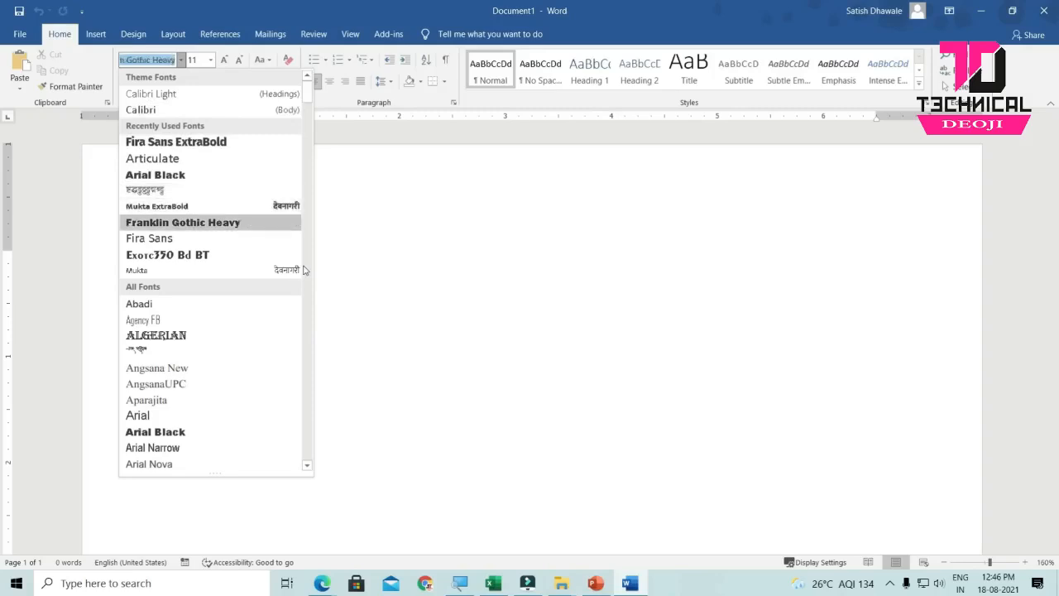
{"action": "key", "text": "Escape"}
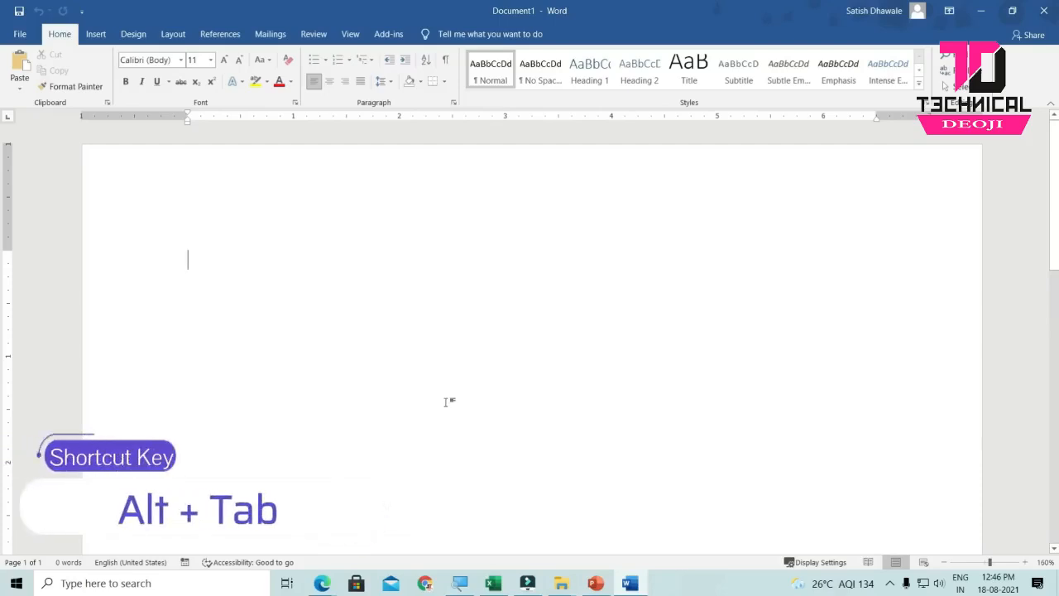
- Switch back and forth between the Edge window with the All Courses page and the Word document, ending in Edge
{"action": "mouse_move", "coordinate": [322, 583]}
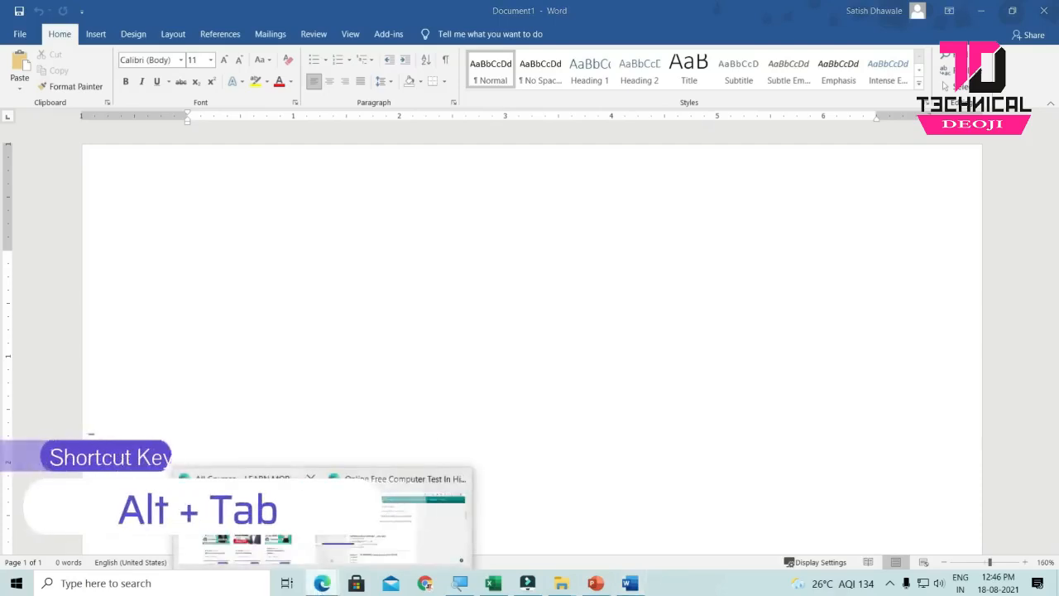
{"action": "left_click", "coordinate": [244, 513]}
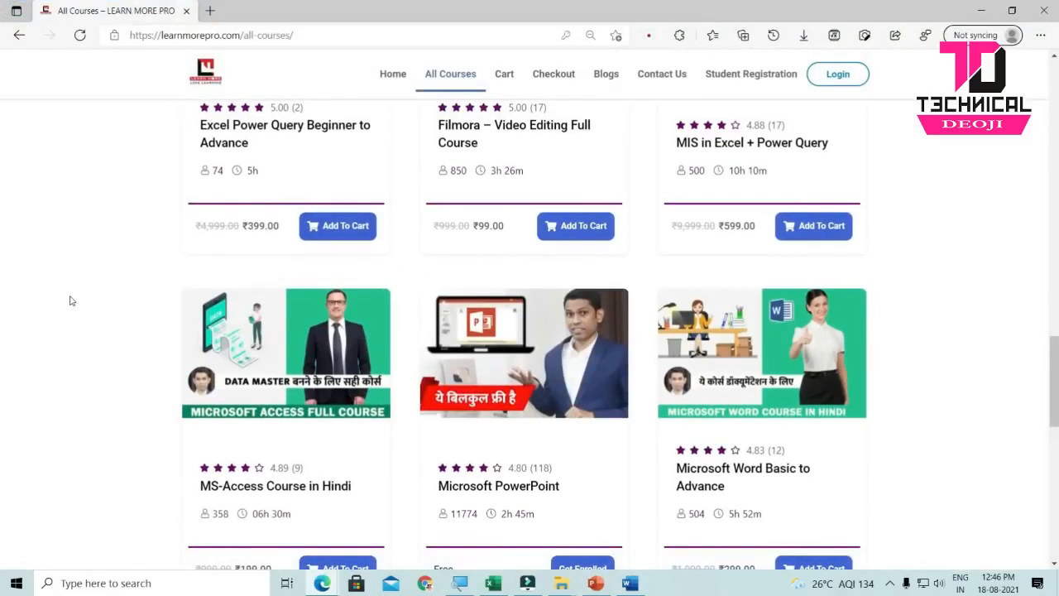
{"action": "key", "text": "alt+Tab"}
{"action": "key", "text": "alt+Tab"}
{"action": "key", "text": "alt+Tab"}
{"action": "key", "text": "alt+Tab"}
{"action": "key", "text": "alt+Tab"}
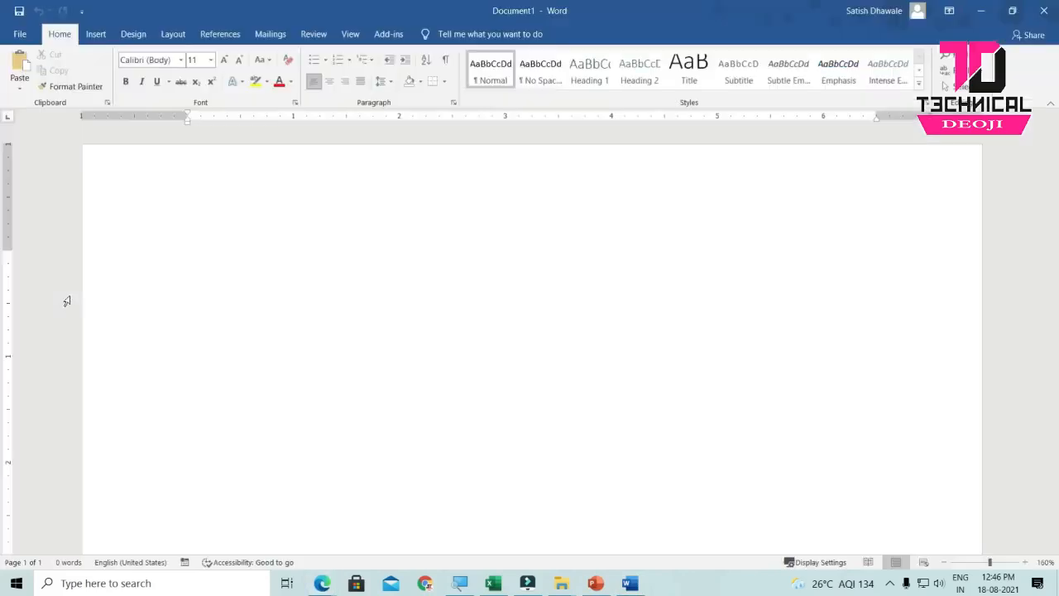
{"action": "key", "text": "alt+Tab"}
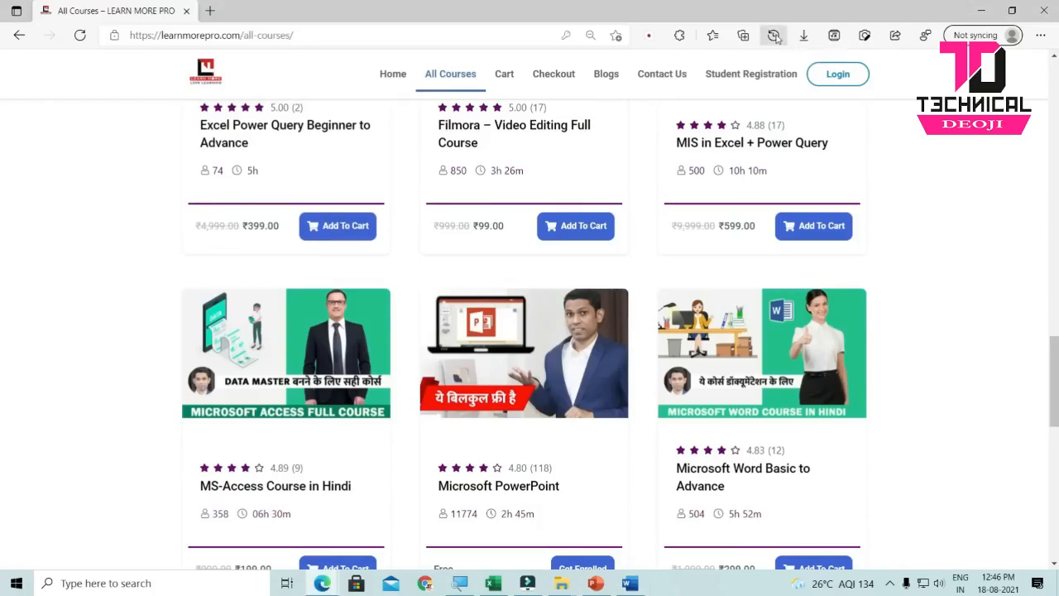
- Show the desktop and view the file properties of SHORTCUTS.txt and MSCIT OBJECTIVE PDF.docx
{"action": "key", "text": "super+d"}
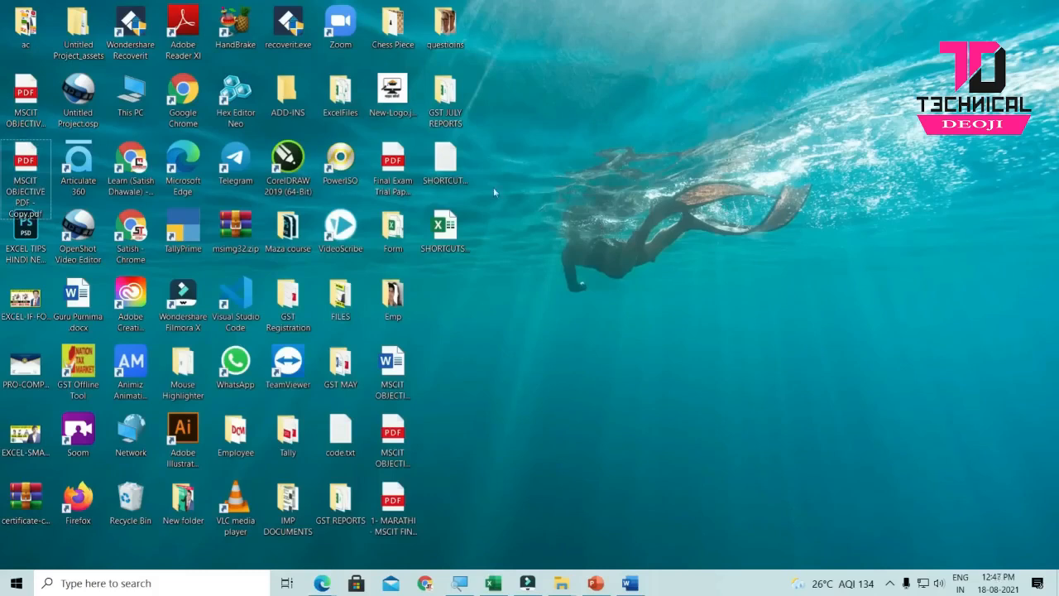
{"action": "left_click", "coordinate": [433, 166]}
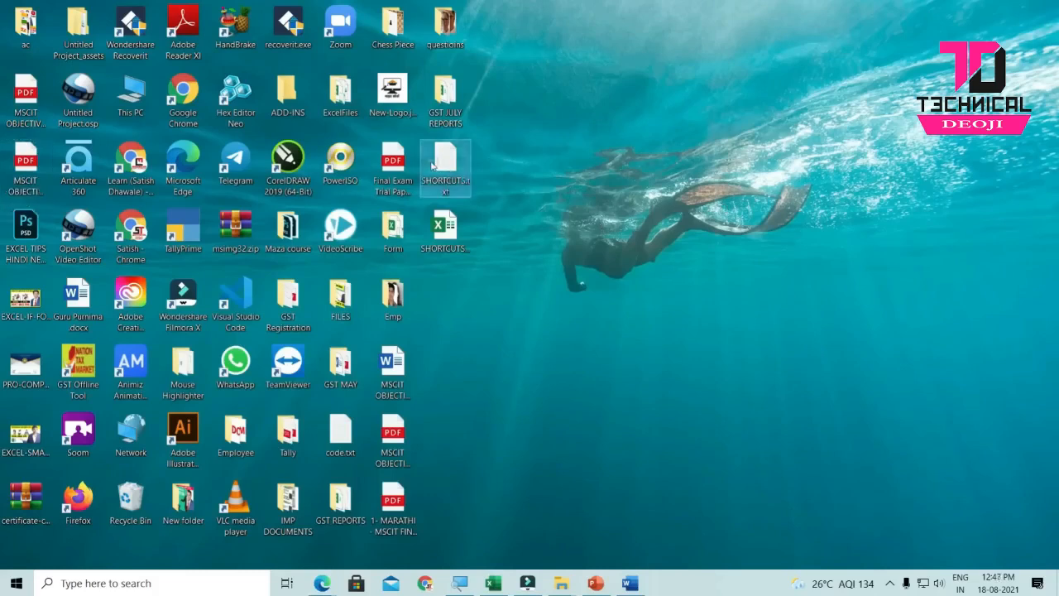
{"action": "left_click", "coordinate": [445, 98]}
{"action": "left_click", "coordinate": [464, 179]}
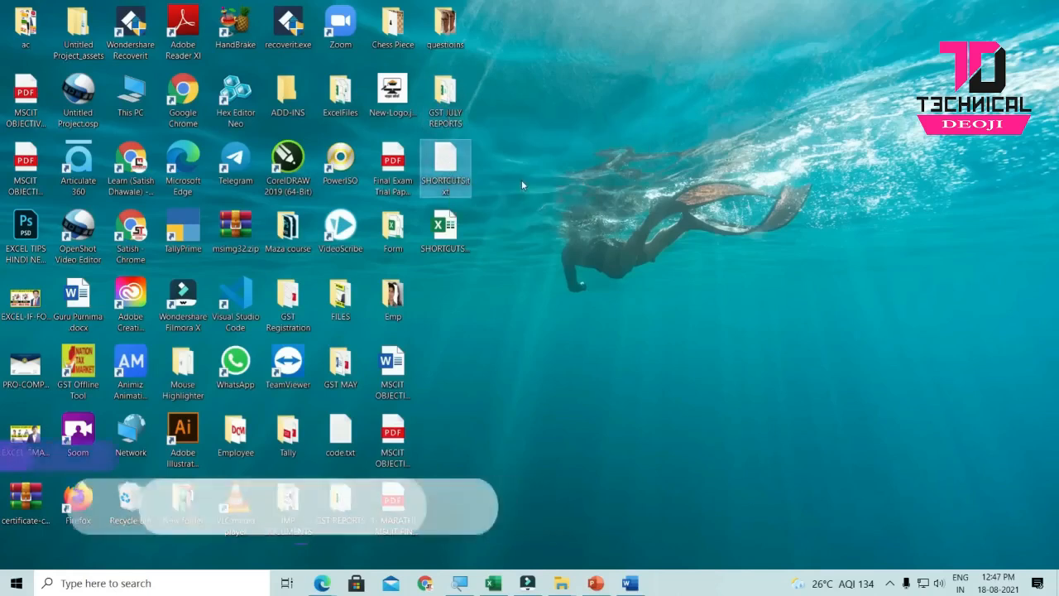
{"action": "left_click", "coordinate": [523, 185]}
{"action": "key", "text": "alt+Return"}
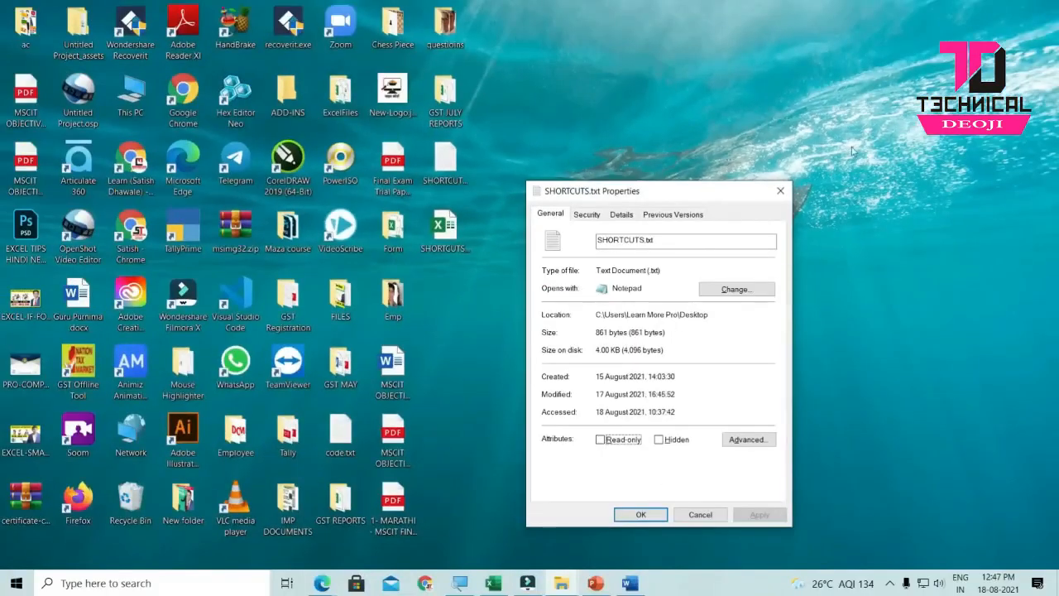
{"action": "left_click", "coordinate": [780, 190]}
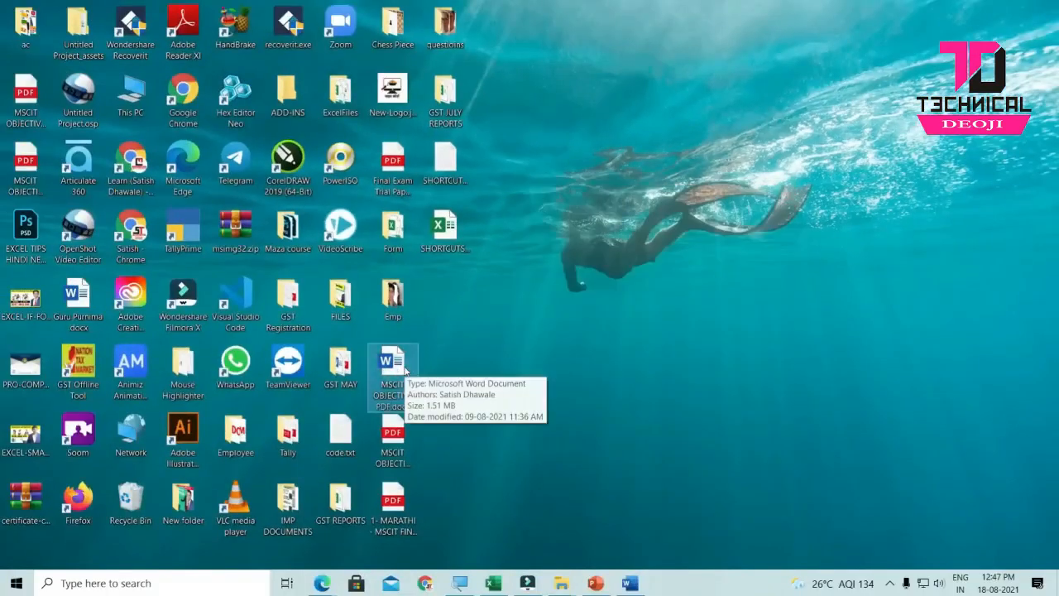
{"action": "key", "text": "alt+Return"}
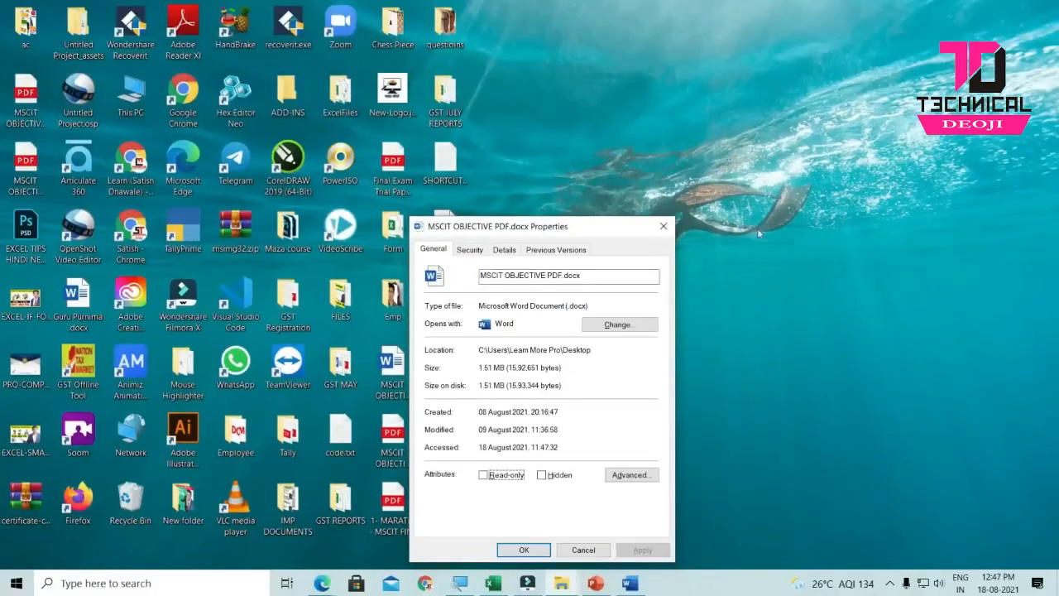
- Close the file properties, switch to the blank Word document and fill it with sample paragraphs using =rand()
{"action": "left_click", "coordinate": [663, 226]}
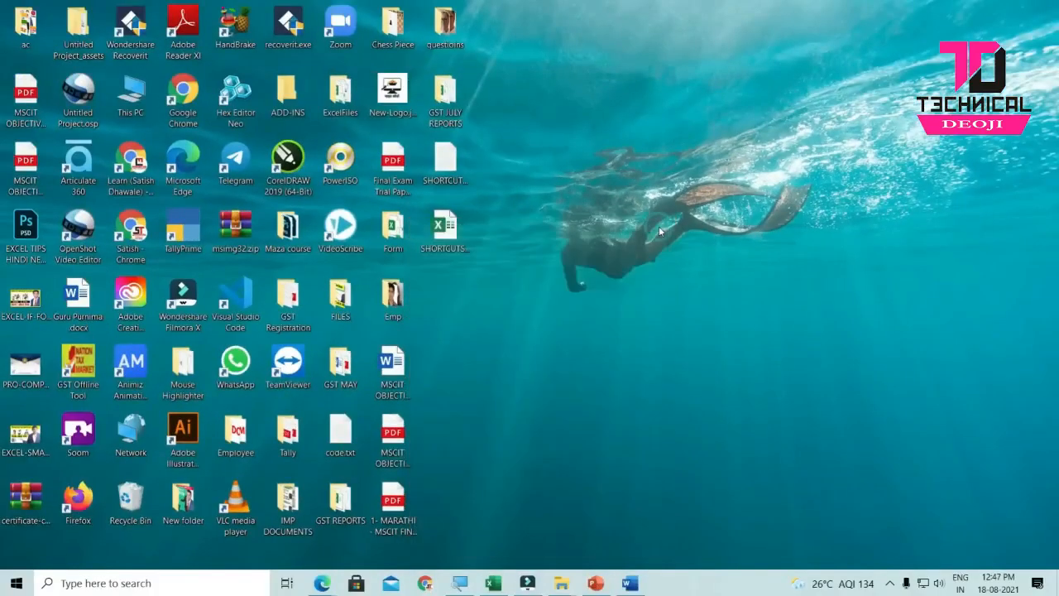
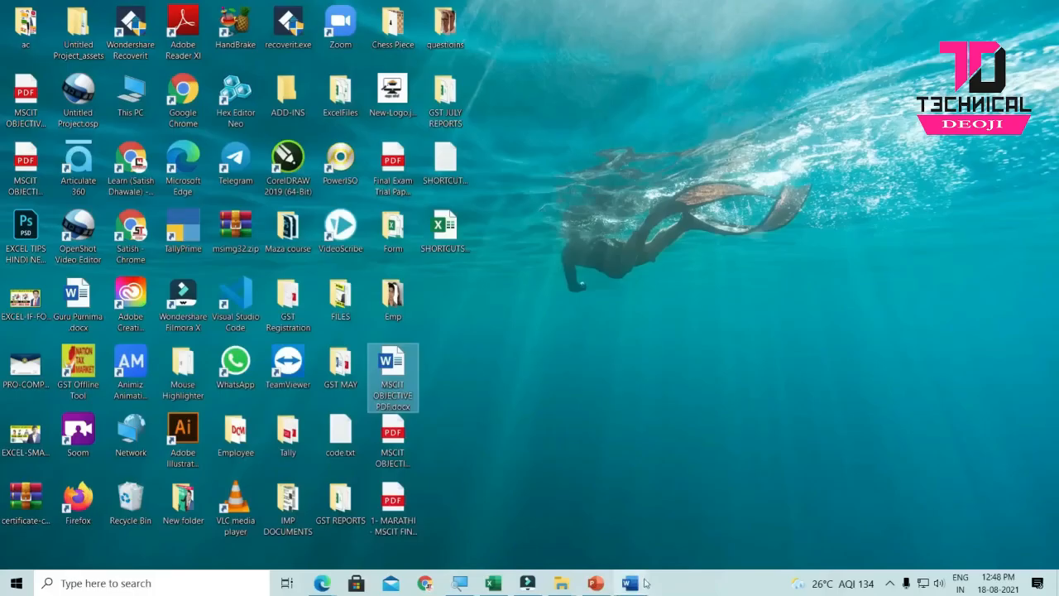
{"action": "left_click", "coordinate": [630, 583]}
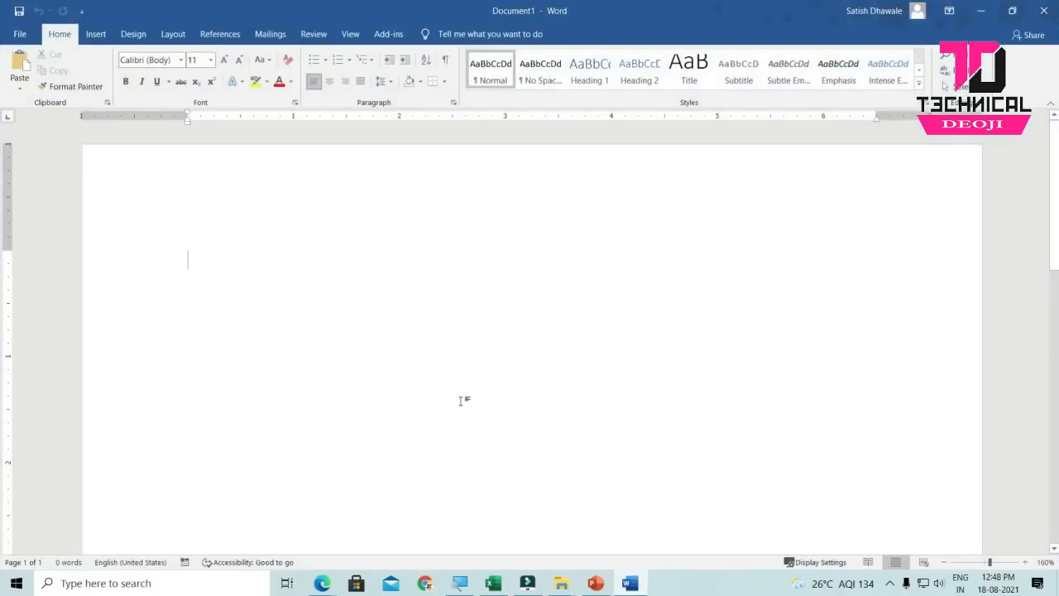
{"action": "type", "text": "=ransd"}
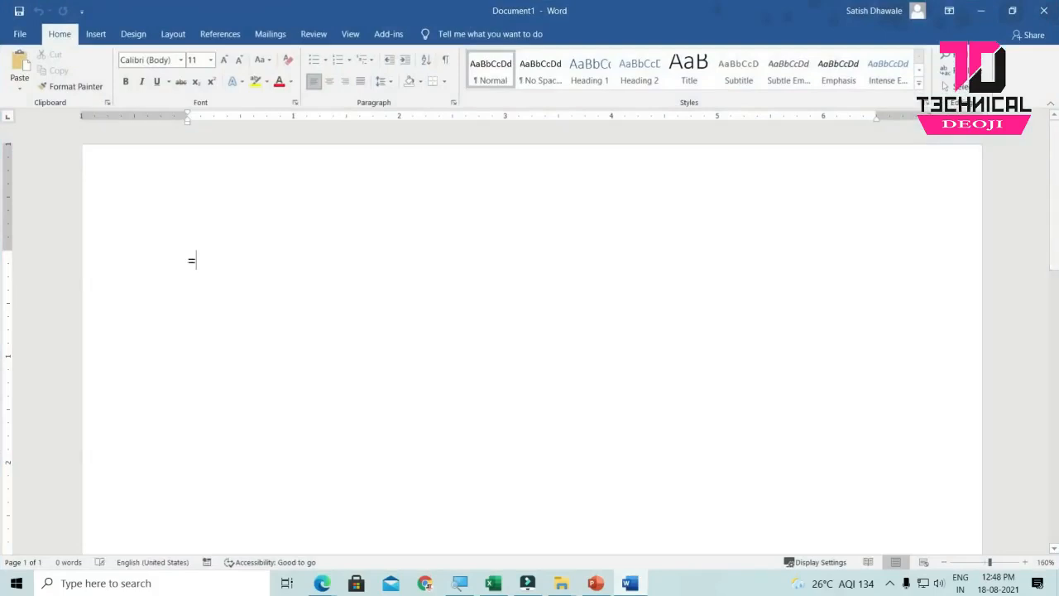
{"action": "key", "text": "BackSpace"}
{"action": "key", "text": "BackSpace"}
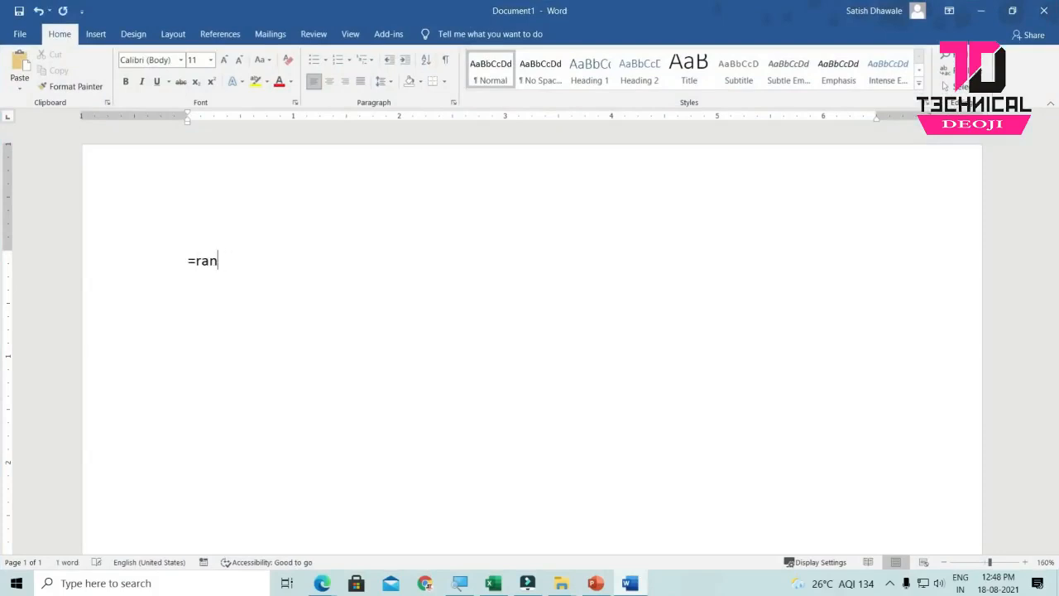
{"action": "type", "text": "d()"}
{"action": "key", "text": "Return"}
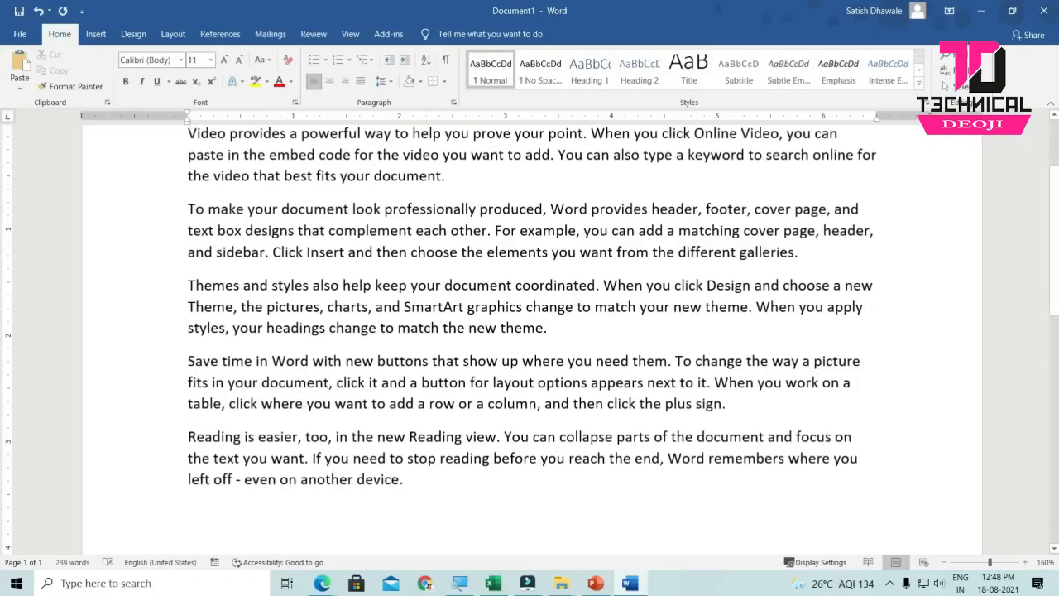
{"action": "scroll", "coordinate": [287, 473], "scroll_direction": "up", "scroll_amount": 1}
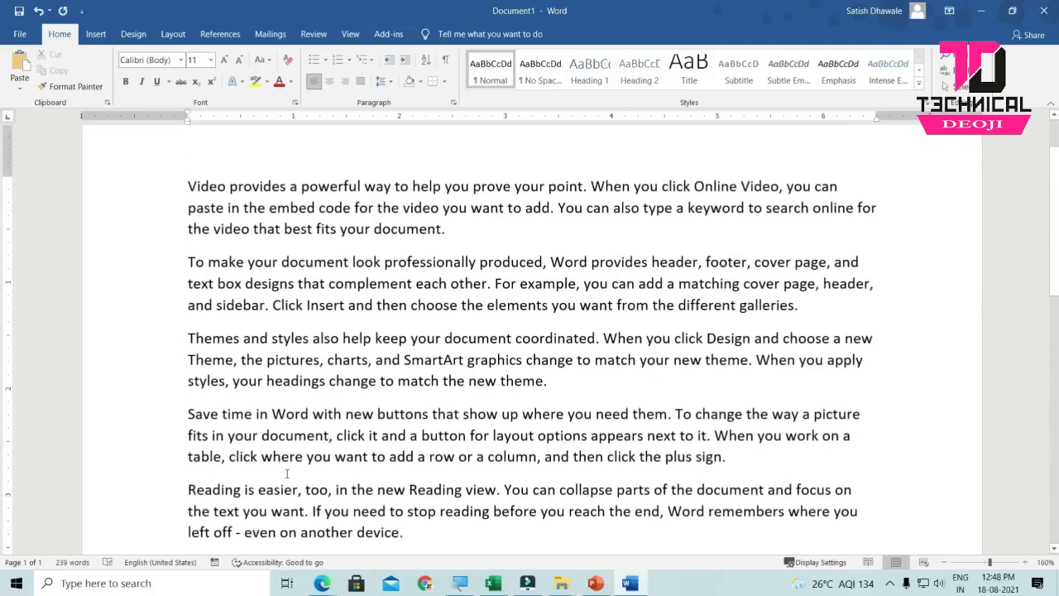
- Move the cursor from the start to the end of the first line, to the end of the document and back to its beginning
{"action": "left_click", "coordinate": [187, 174]}
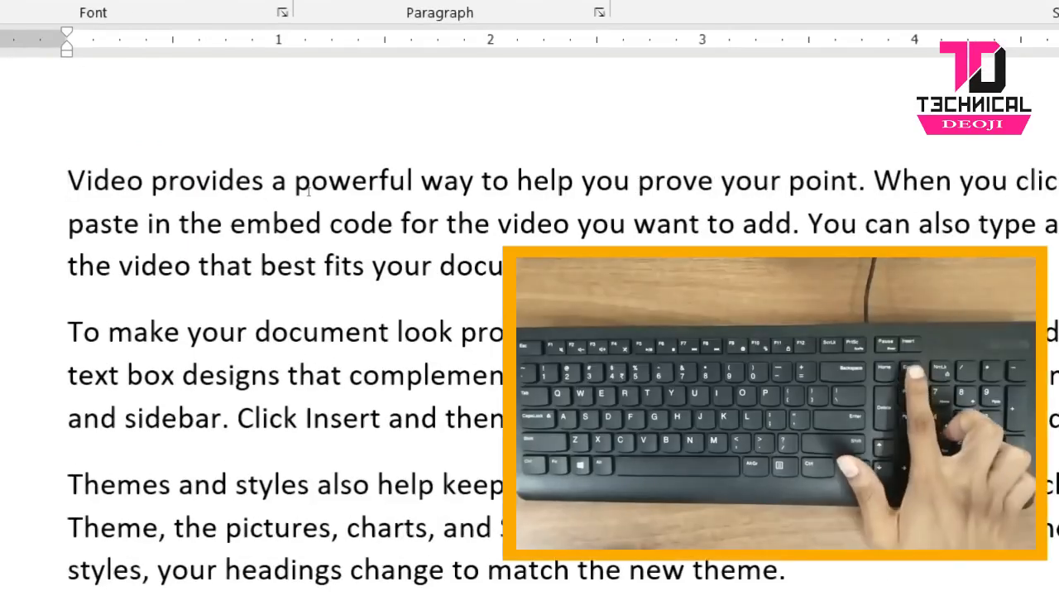
{"action": "key", "text": "End"}
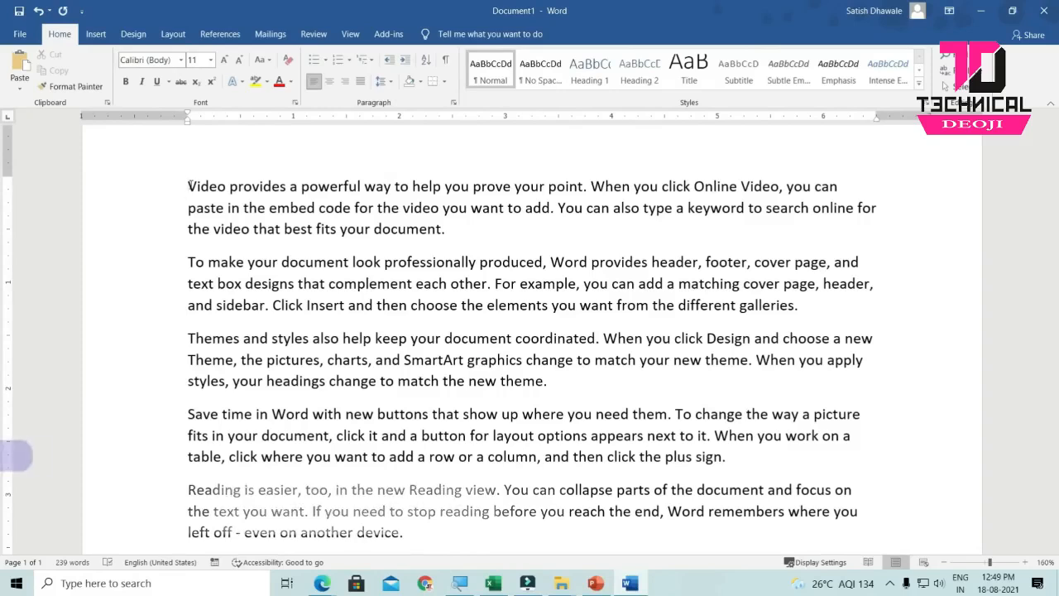
{"action": "key", "text": "ctrl+End"}
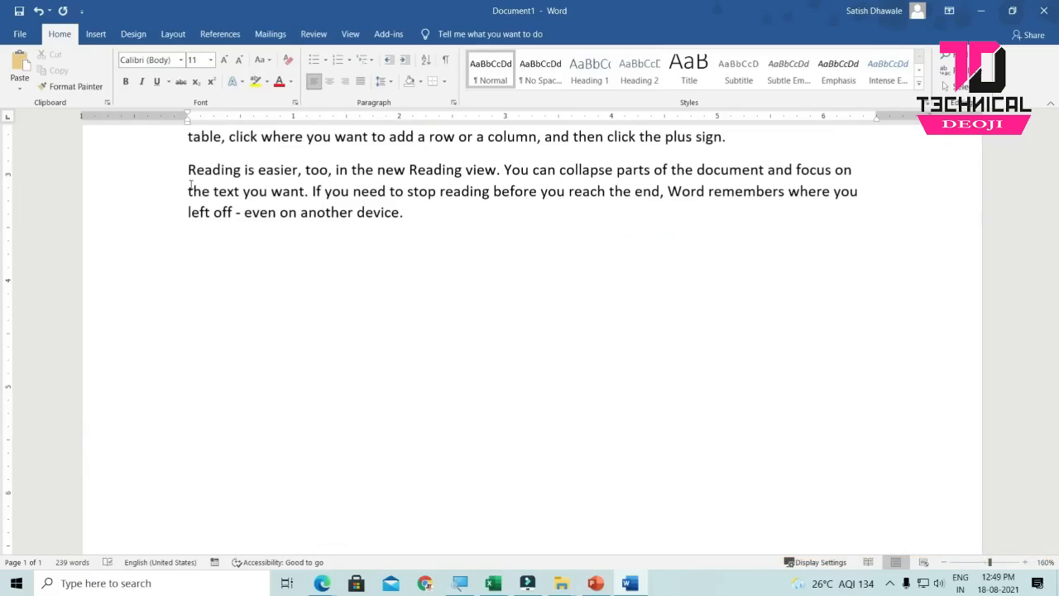
{"action": "key", "text": "ctrl+Home"}
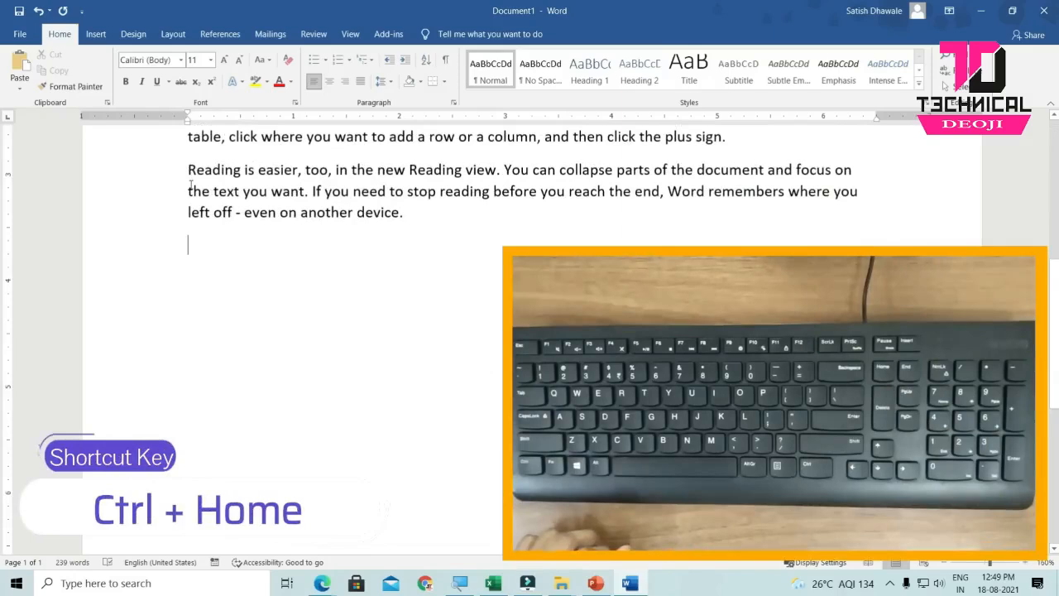
{"action": "key", "text": "ctrl+Home"}
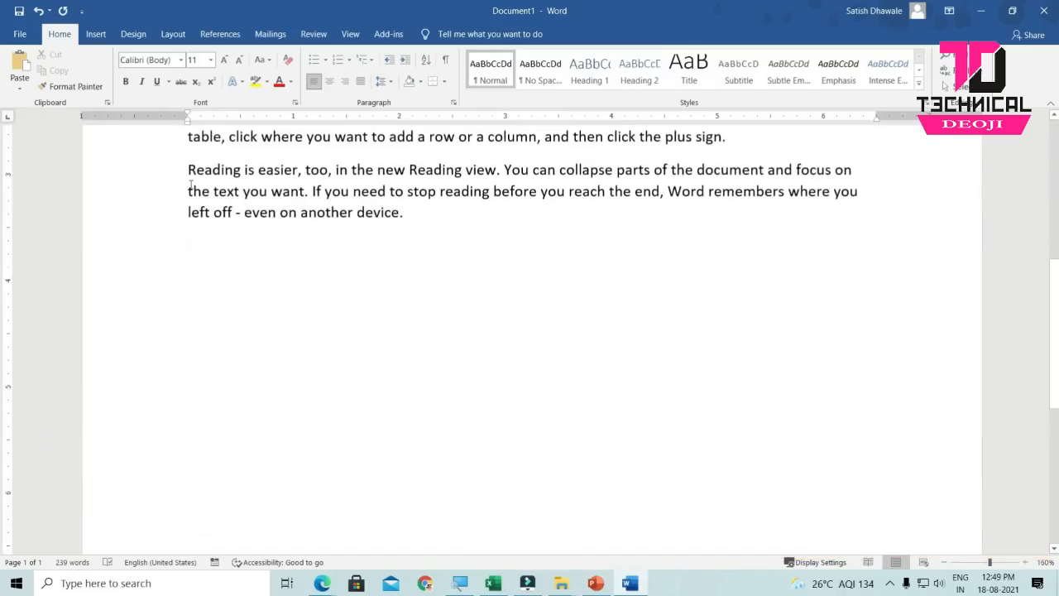
{"action": "key", "text": "ctrl+Home"}
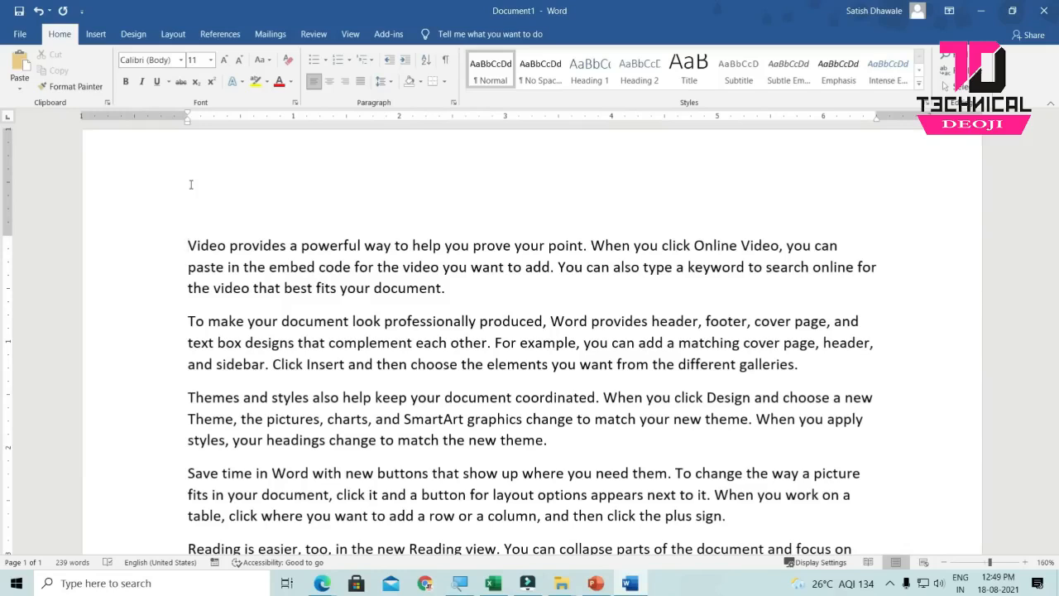
- Select all the document text and extend the document to three pages with repeated copies of it
{"action": "key", "text": "ctrl+a"}
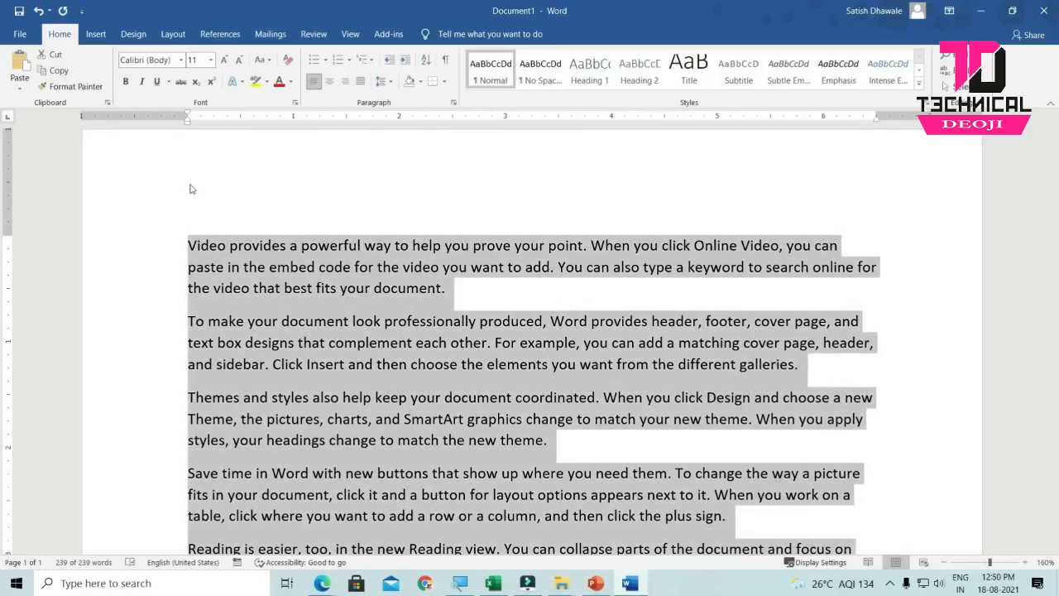
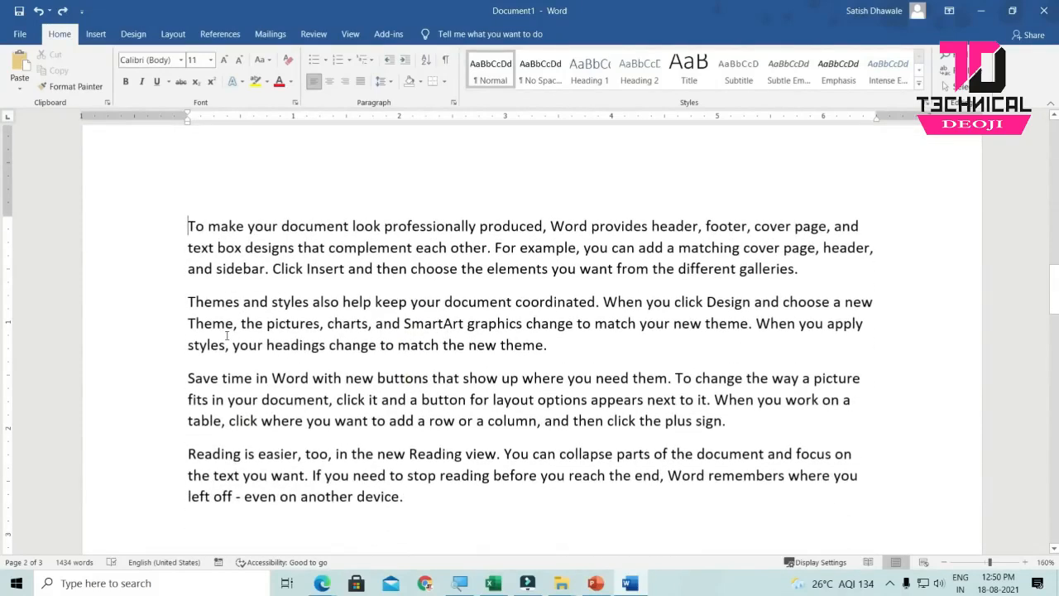
{"action": "scroll", "coordinate": [227, 335], "scroll_direction": "down", "scroll_amount": 3}
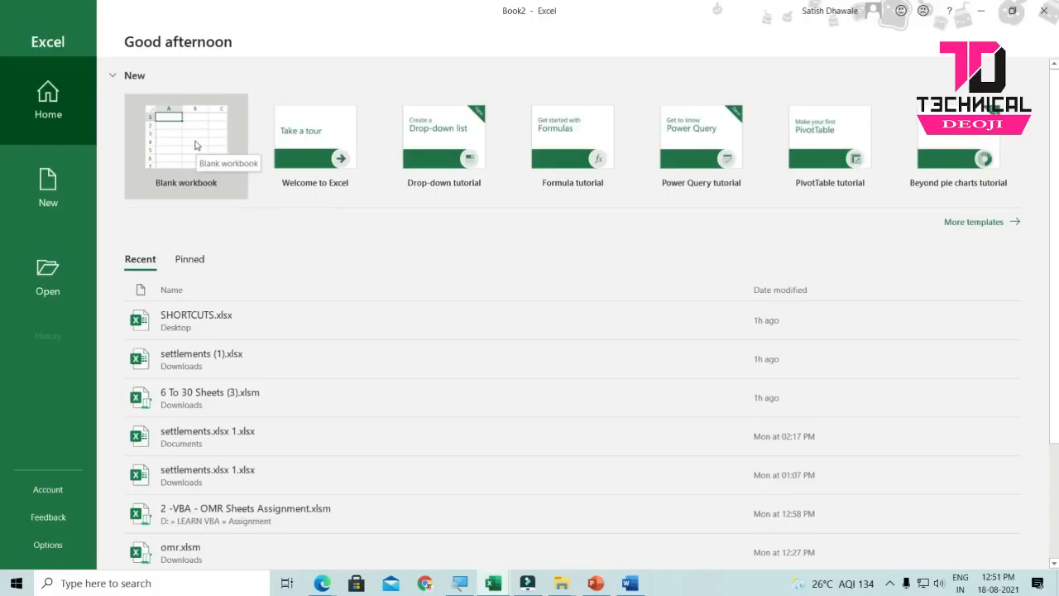
- Create a blank workbook in Excel and enter LEARN MORE in cell A3
{"action": "left_click", "coordinate": [196, 144]}
{"action": "scroll", "coordinate": [122, 254], "scroll_direction": "up", "scroll_amount": 6}
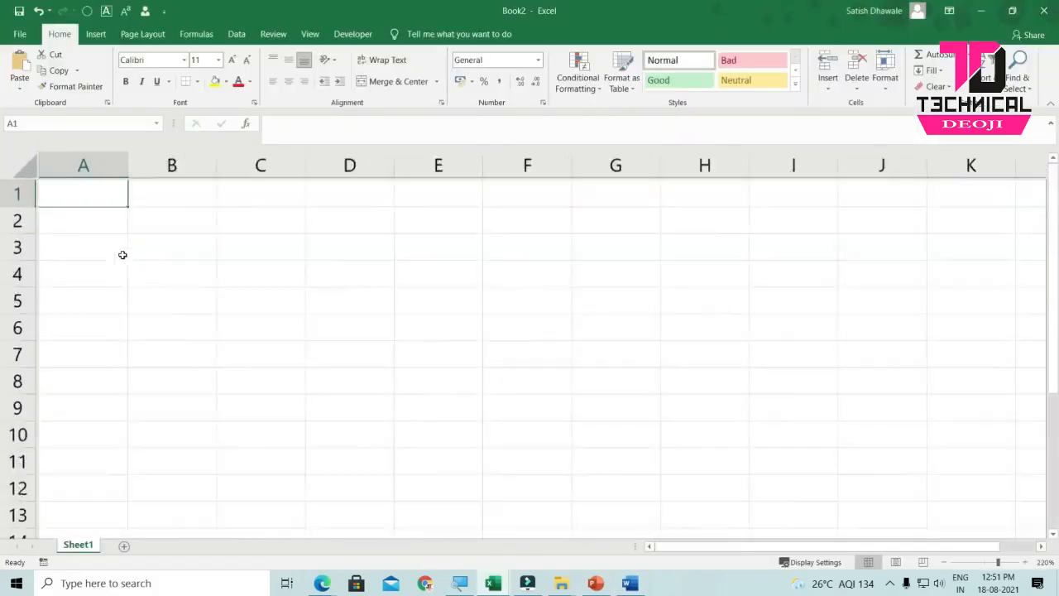
{"action": "left_click", "coordinate": [118, 288]}
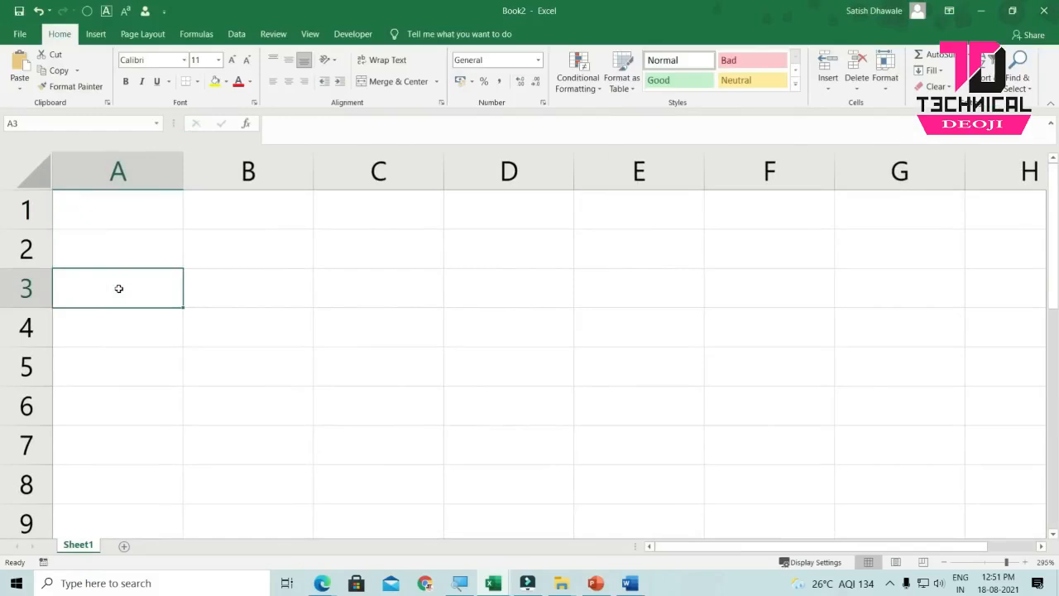
{"action": "double_click", "coordinate": [118, 288]}
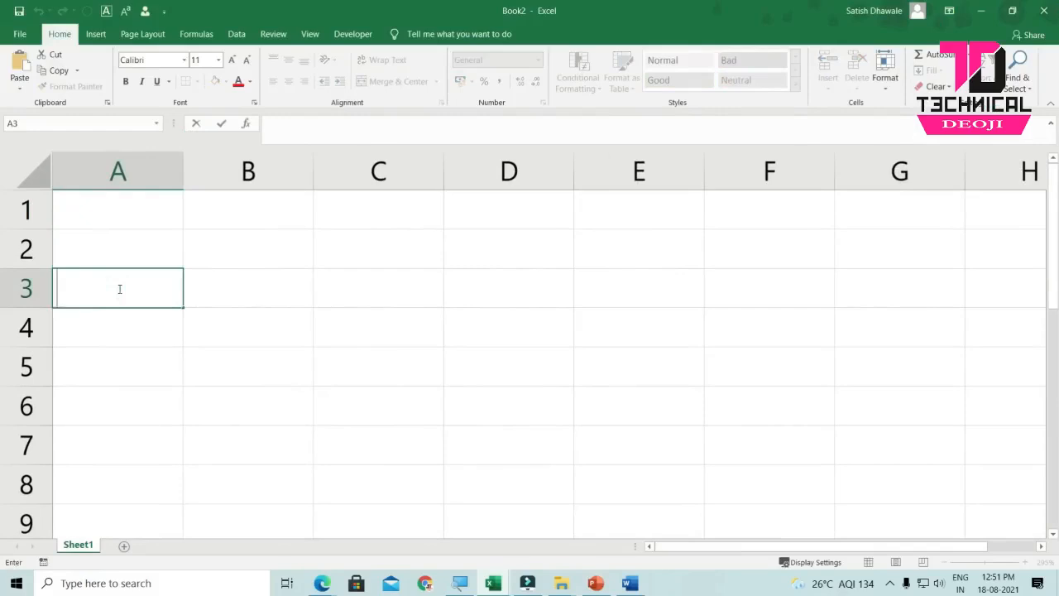
{"action": "type", "text": "LEARN MORE"}
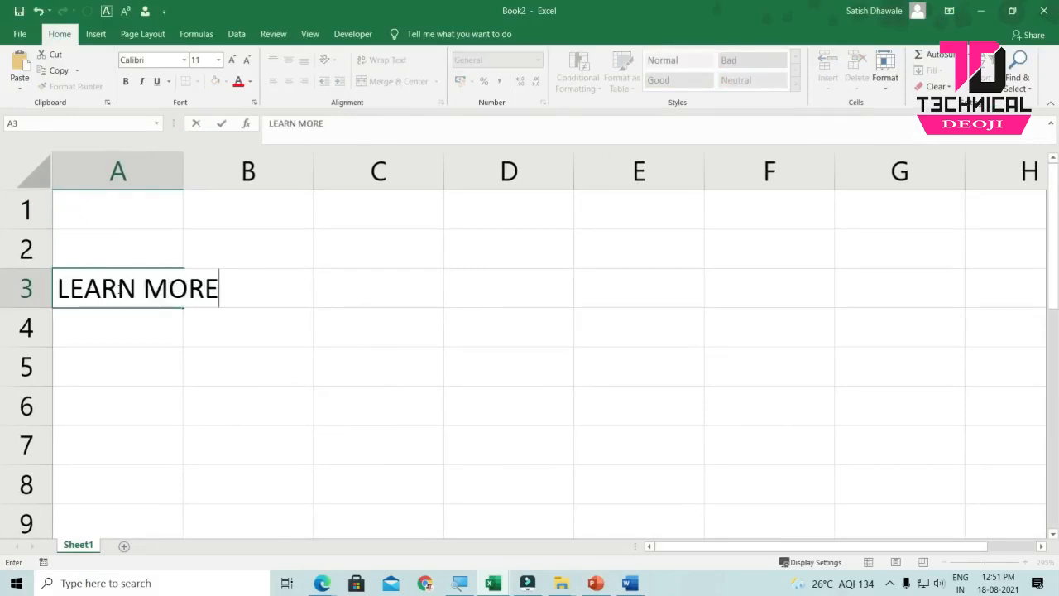
{"action": "key", "text": "Return"}
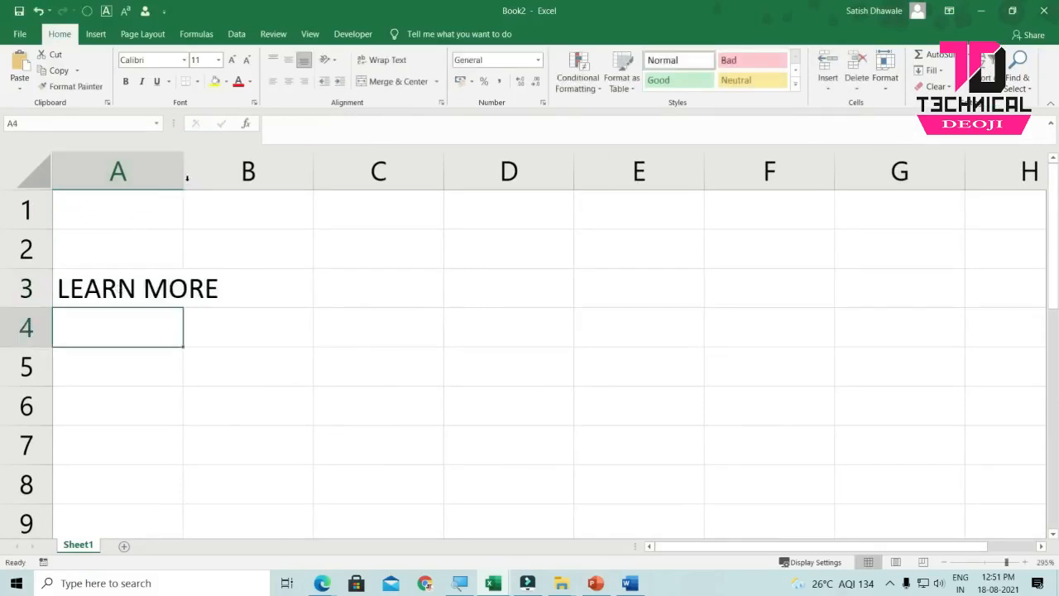
- Widen column A to fit its text and toggle overtype mode on and off at the start of cell A3
{"action": "left_click_drag", "start_coordinate": [183, 178], "coordinate": [265, 170]}
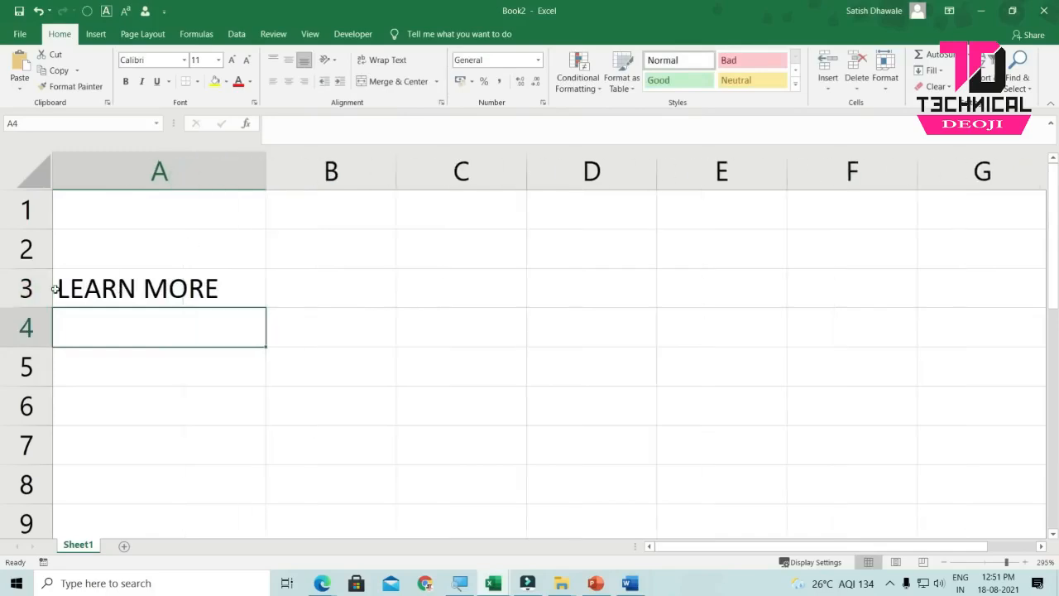
{"action": "left_click", "coordinate": [57, 286]}
{"action": "double_click", "coordinate": [56, 285]}
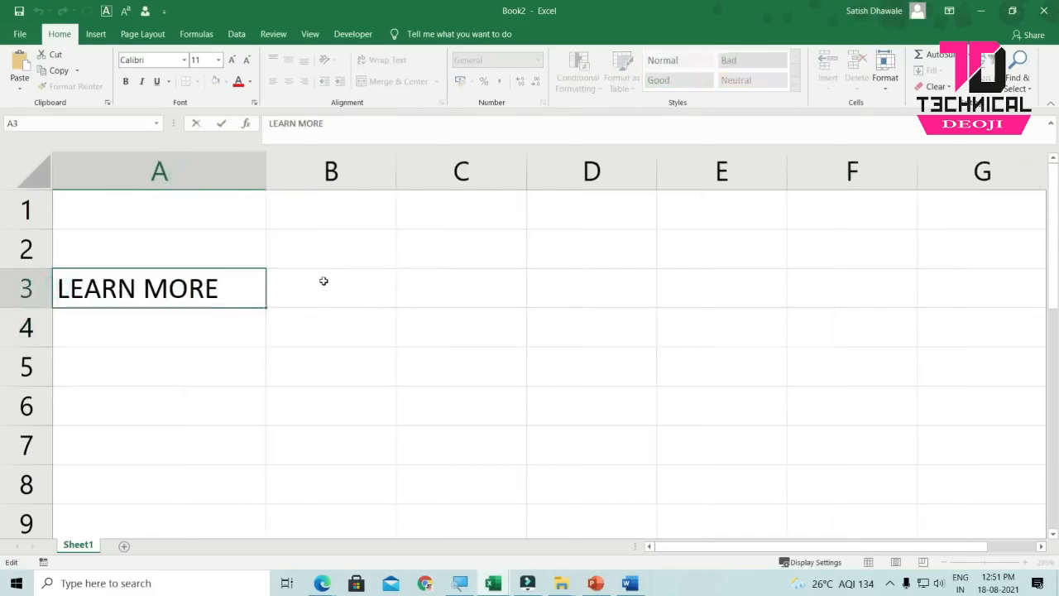
{"action": "key", "text": "shift+Right"}
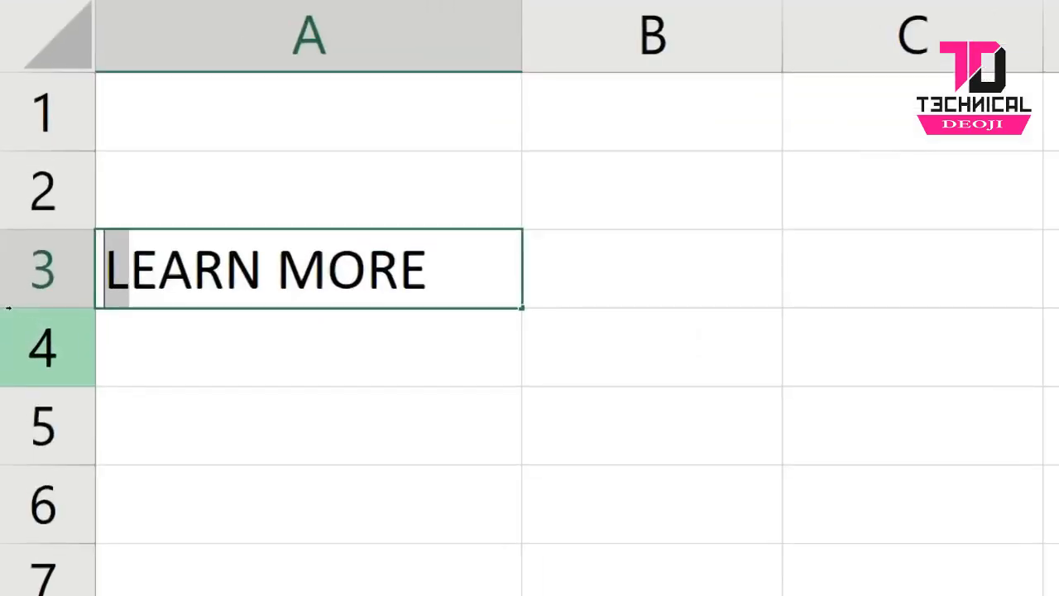
{"action": "key", "text": "Left"}
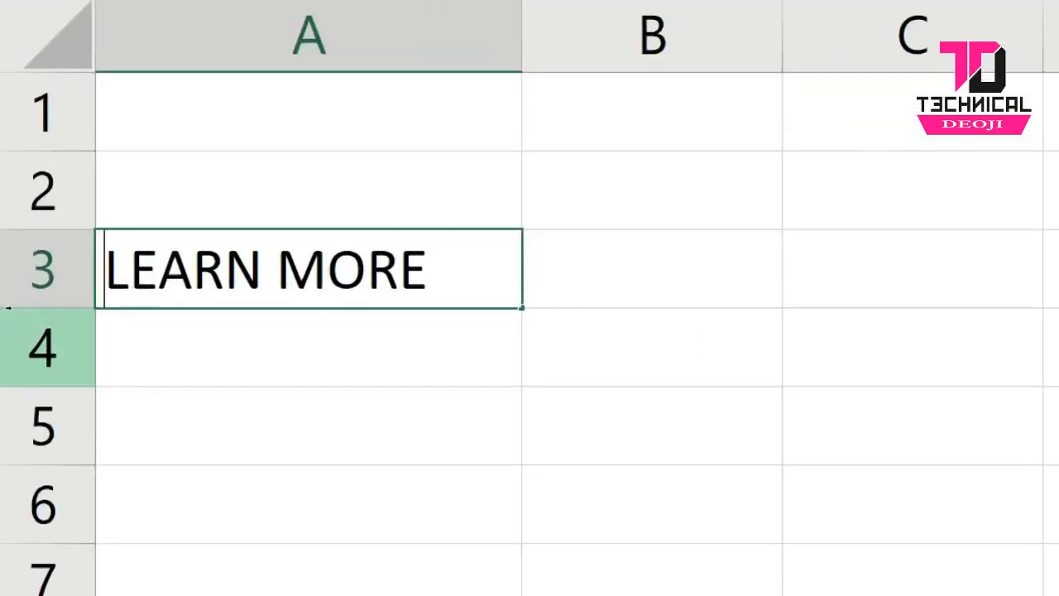
{"action": "key", "text": "shift+Right"}
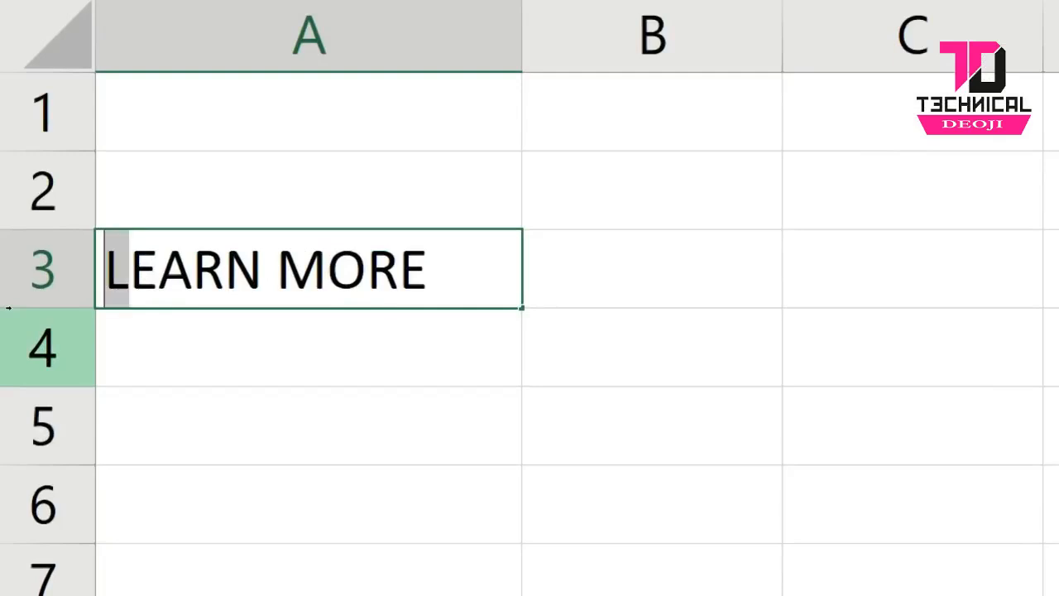
{"action": "key", "text": "Left"}
{"action": "key", "text": "shift+Right"}
{"action": "key", "text": "Left"}
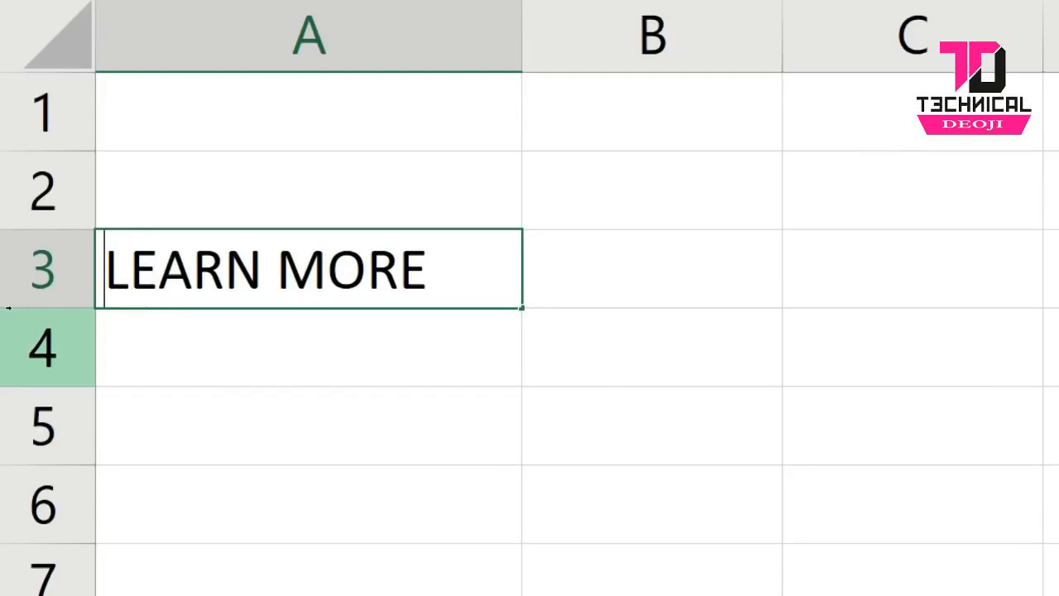
- Insert HELLO before LEARN MORE in cell A3 and overwrite LEARN MORE with KKFDKFKDFK in overtype mode
{"action": "type", "text": "HELLO"}
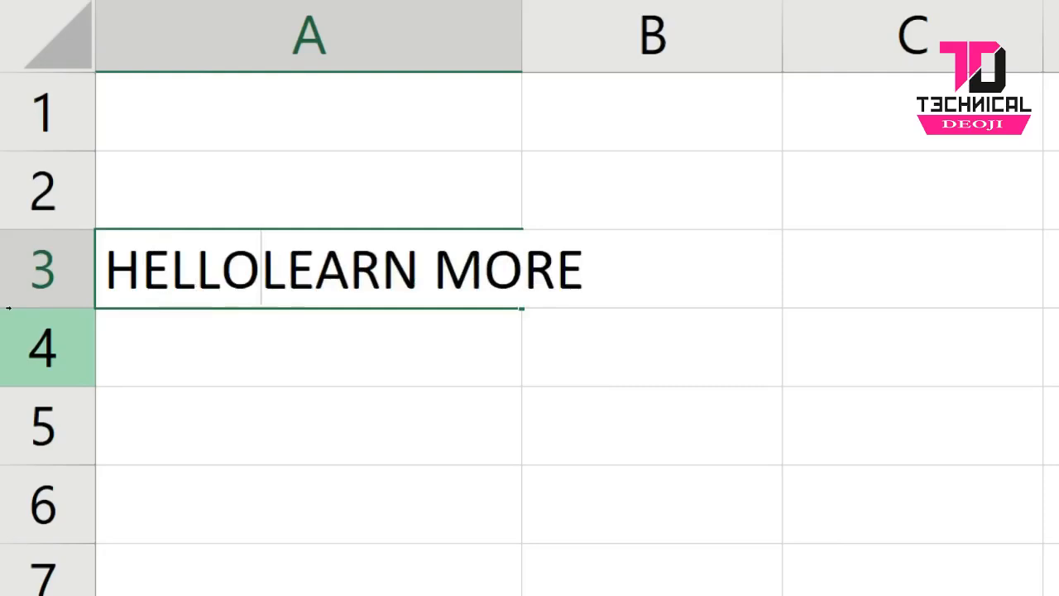
{"action": "key", "text": "shift+Right"}
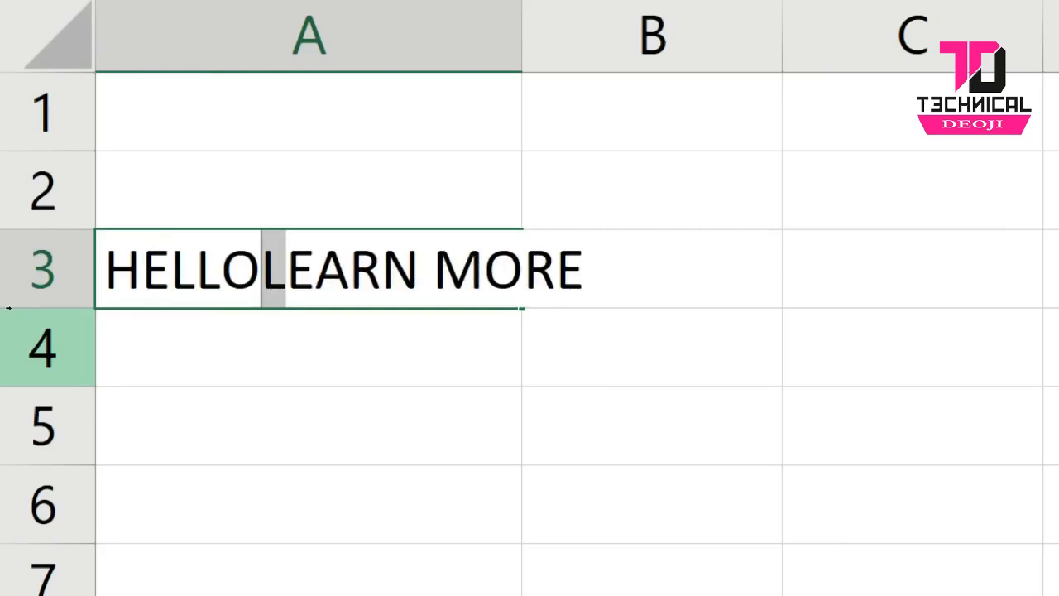
{"action": "type", "text": "K"}
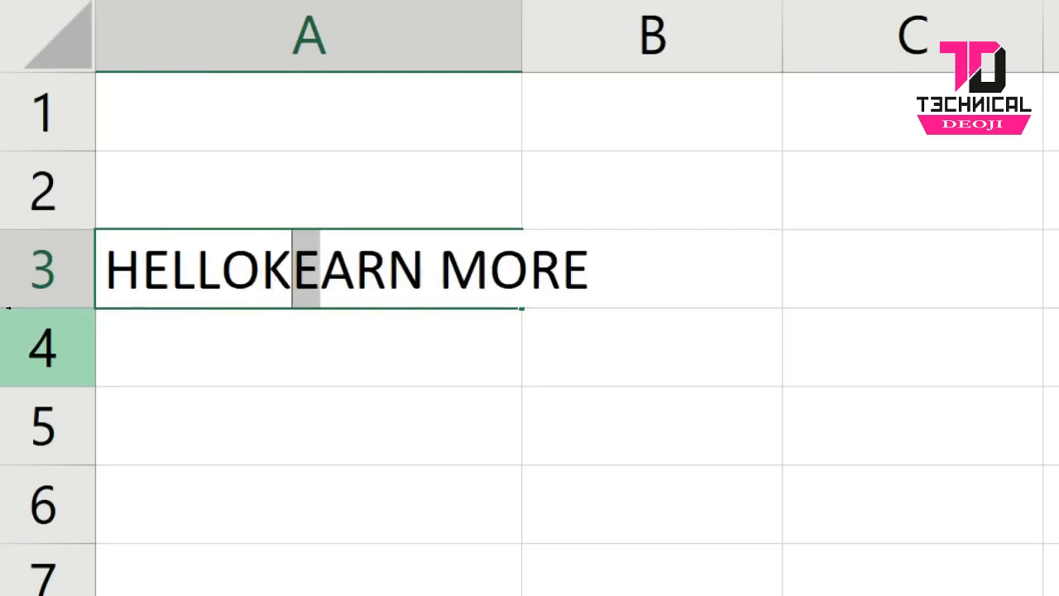
{"action": "type", "text": "KF"}
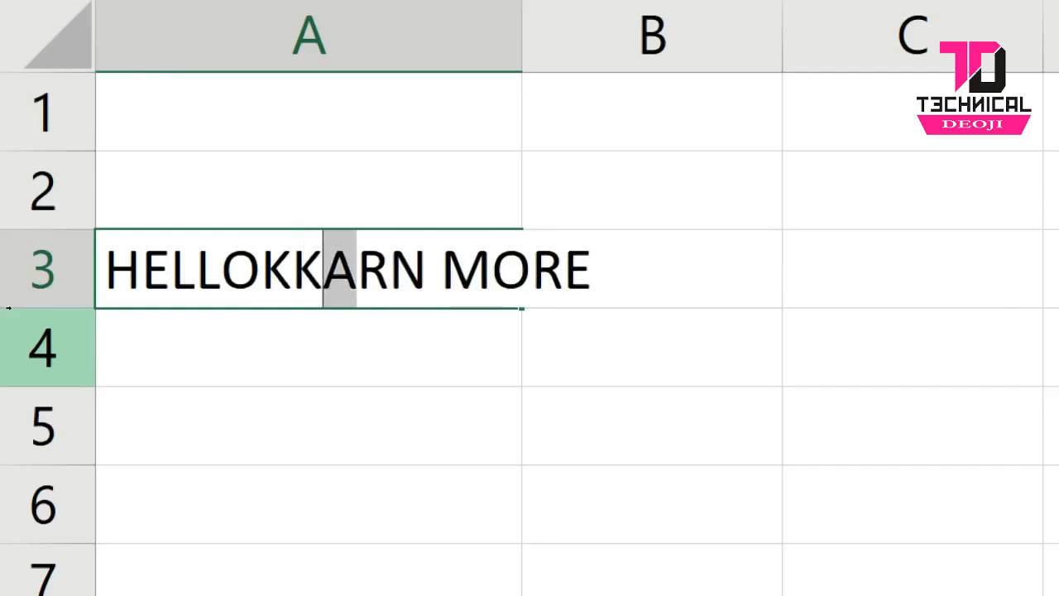
{"action": "type", "text": "DKFKDFK"}
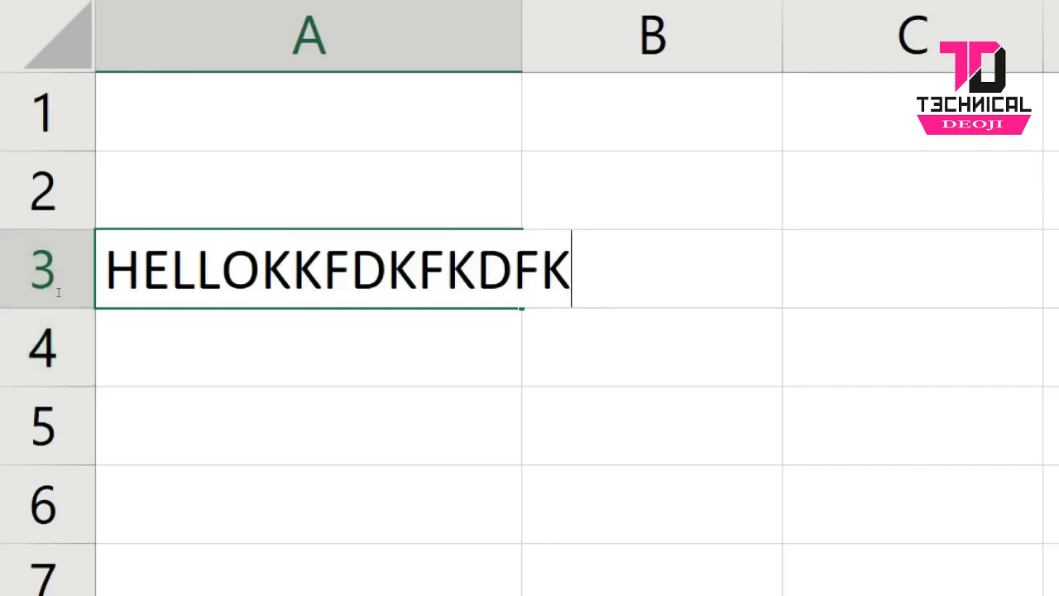
- Overwrite the characters HELLOKK at the start of cell A3 with FDKFKDF in overtype mode
{"action": "left_click_drag", "start_coordinate": [140, 263], "coordinate": [92, 304]}
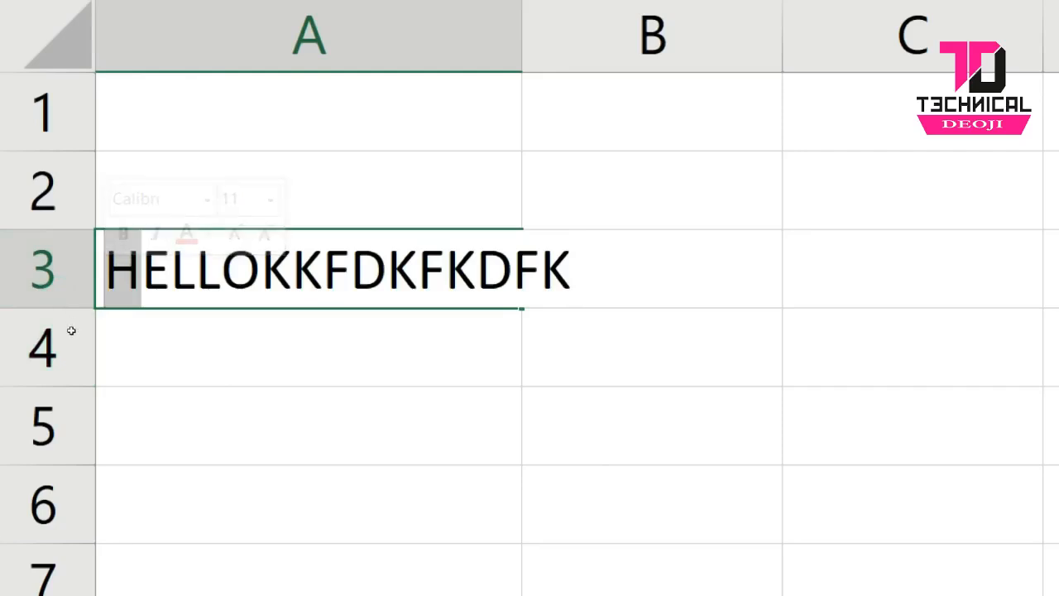
{"action": "type", "text": "FD"}
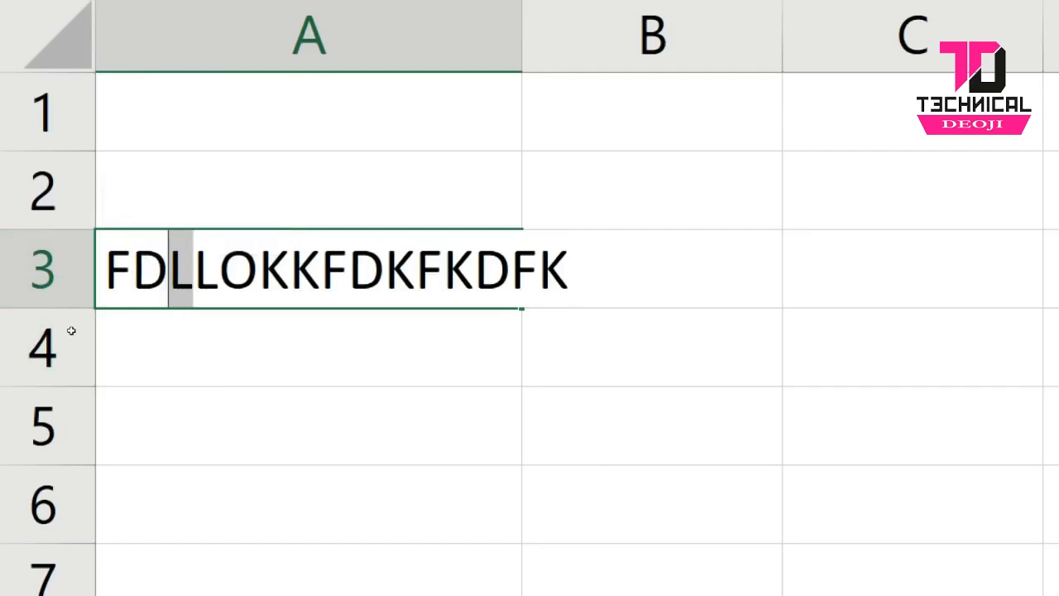
{"action": "type", "text": "KFKDF"}
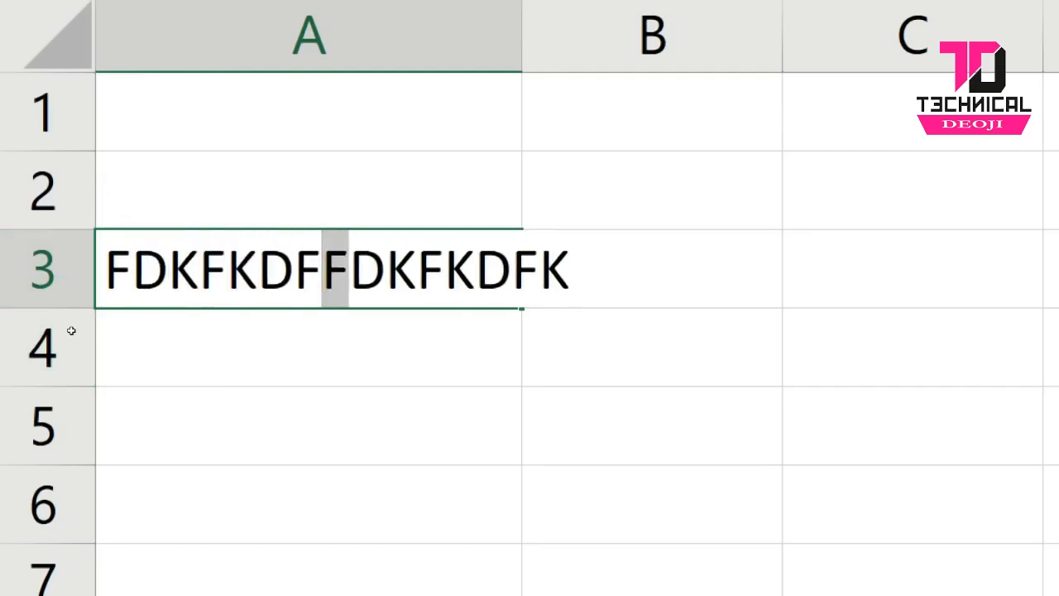
- Insert FDJFJFJF after the first seven characters of the text in cell A3, in insert mode, and commit the entry
{"action": "key", "text": "Insert"}
{"action": "type", "text": "FDJF"}
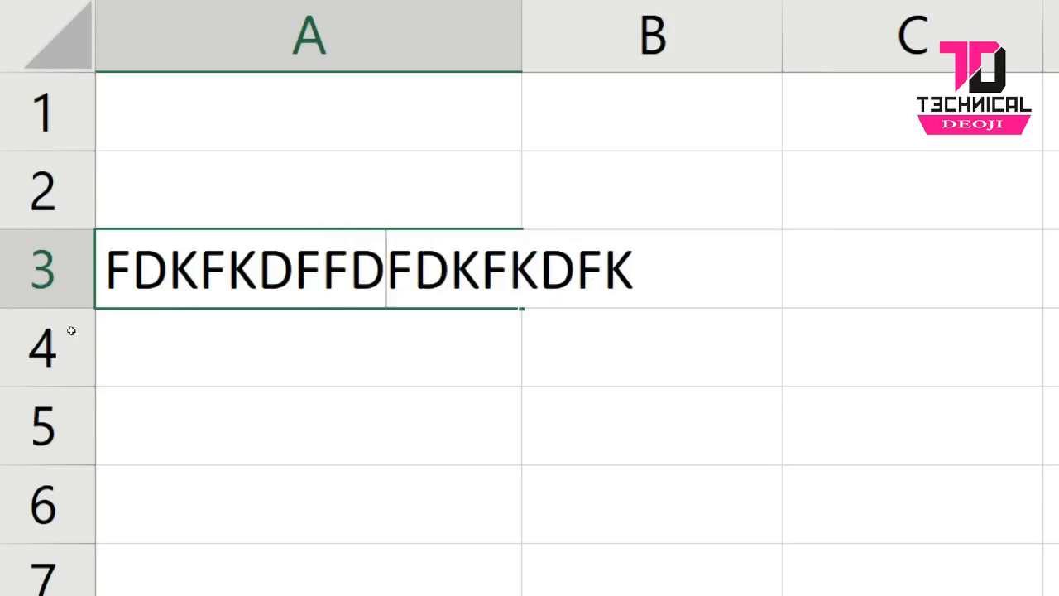
{"action": "type", "text": "JFJF"}
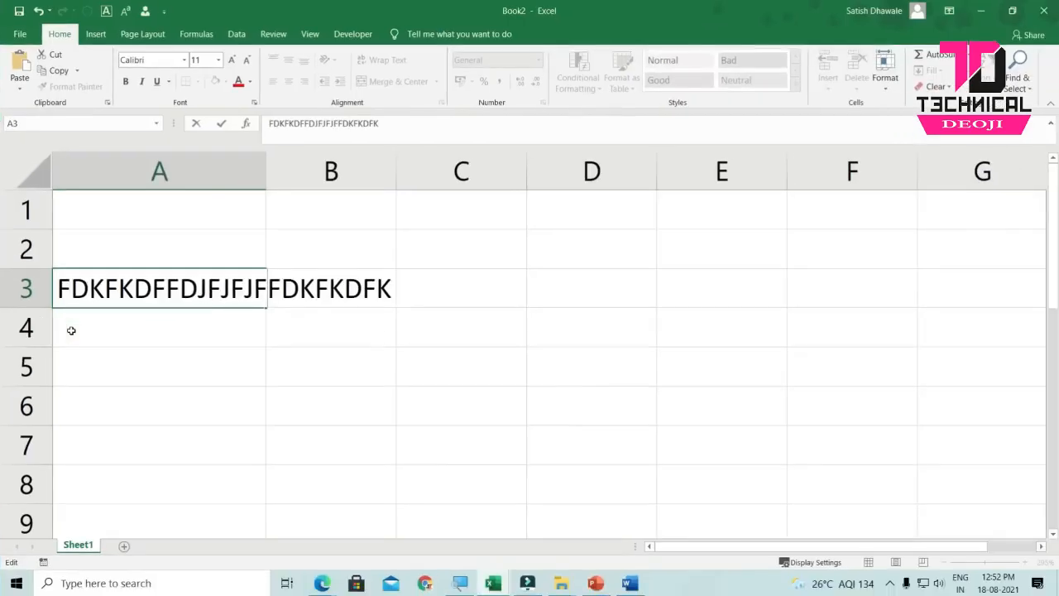
{"action": "left_click", "coordinate": [336, 374]}
{"action": "left_click", "coordinate": [209, 288]}
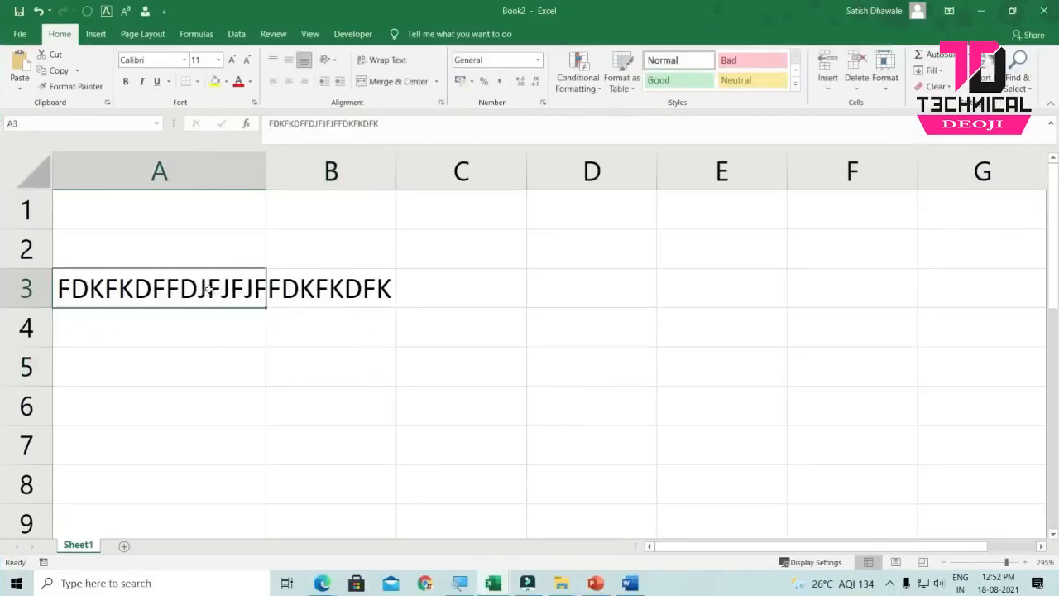
- Overwrite the characters after FDKFKDFFDJ in cell A3 with FDDDFFDDFDFFD in overtype mode
{"action": "double_click", "coordinate": [208, 288]}
{"action": "key", "text": "Escape"}
{"action": "double_click", "coordinate": [209, 288]}
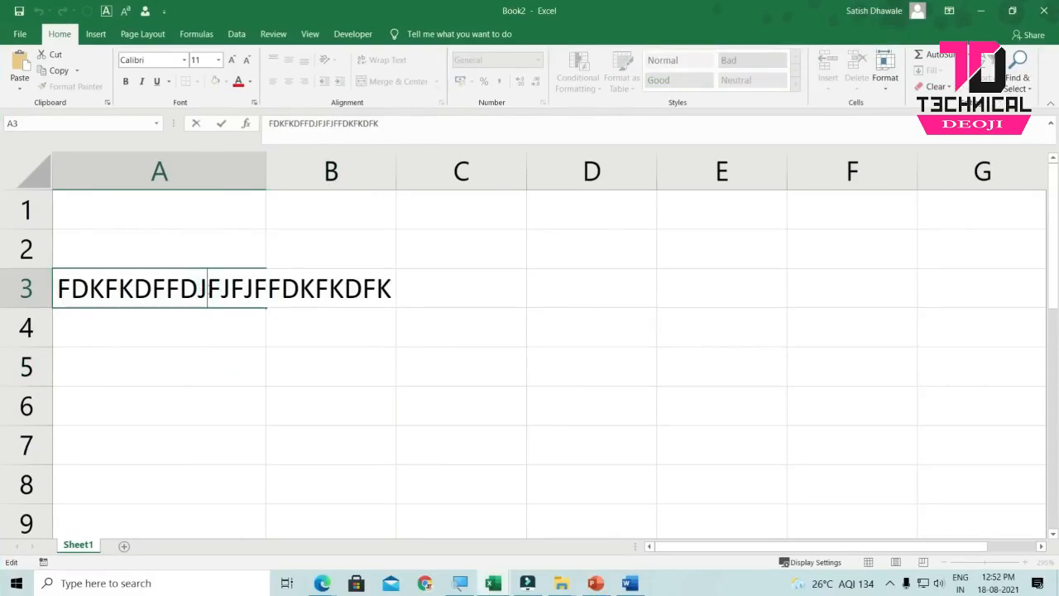
{"action": "key", "text": "Insert"}
{"action": "type", "text": "FDDDFFD"}
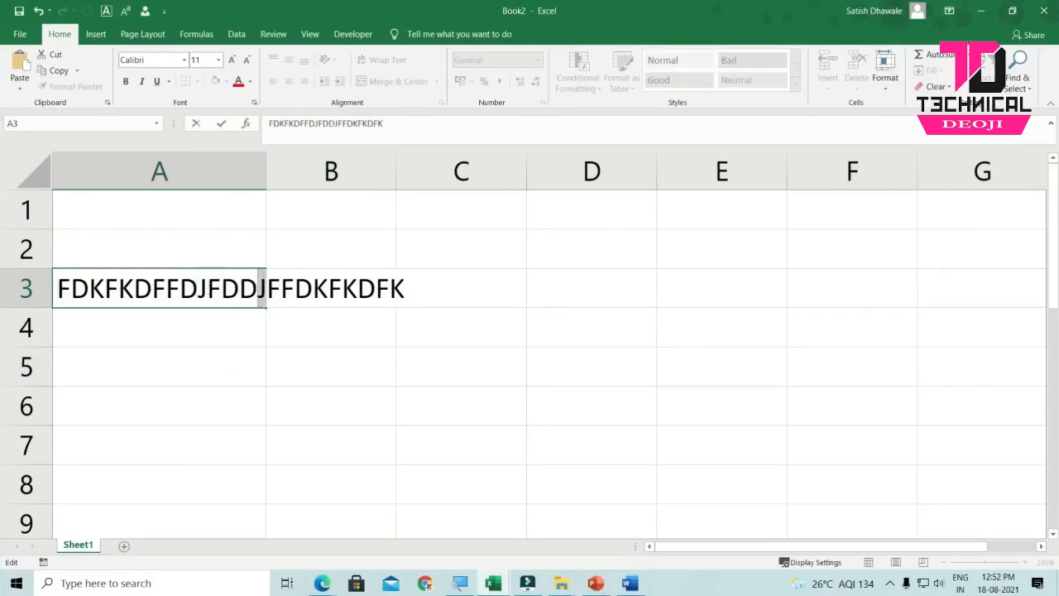
{"action": "type", "text": "DFDFFD"}
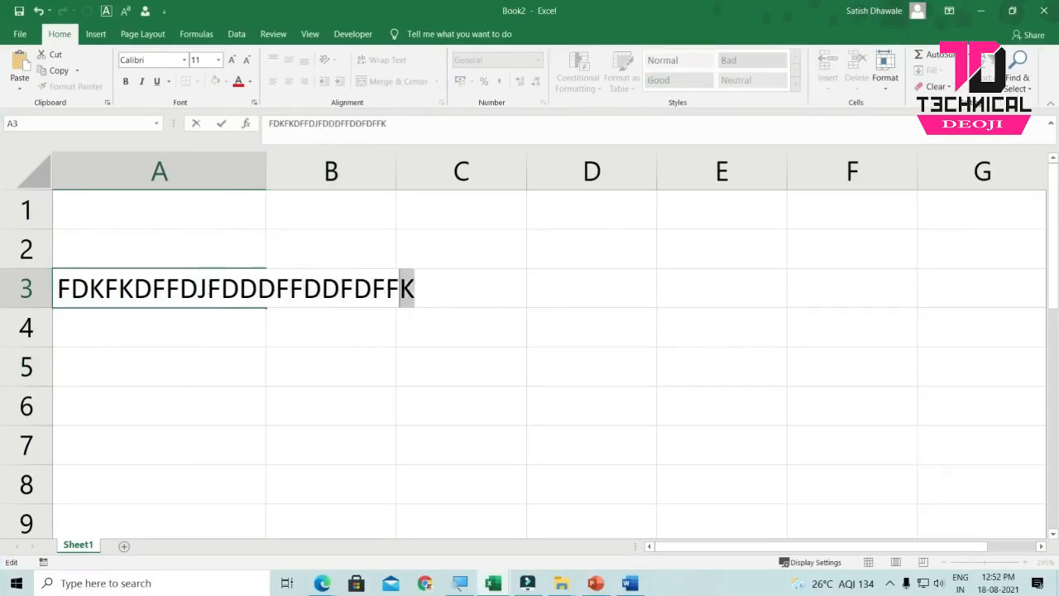
- Insert DFDFDFD at the start of cell A3's text in insert mode and commit the entry
{"action": "key", "text": "Left"}
{"action": "key", "text": "Left"}
{"action": "key", "text": "Left"}
{"action": "key", "text": "Left"}
{"action": "key", "text": "Left"}
{"action": "key", "text": "Left"}
{"action": "key", "text": "Left"}
{"action": "key", "text": "Left"}
{"action": "key", "text": "Left"}
{"action": "key", "text": "Left"}
{"action": "key", "text": "Left"}
{"action": "key", "text": "Left"}
{"action": "key", "text": "Left"}
{"action": "key", "text": "Left"}
{"action": "key", "text": "Left"}
{"action": "key", "text": "Left"}
{"action": "key", "text": "Left"}
{"action": "key", "text": "Left"}
{"action": "key", "text": "Left"}
{"action": "key", "text": "Left"}
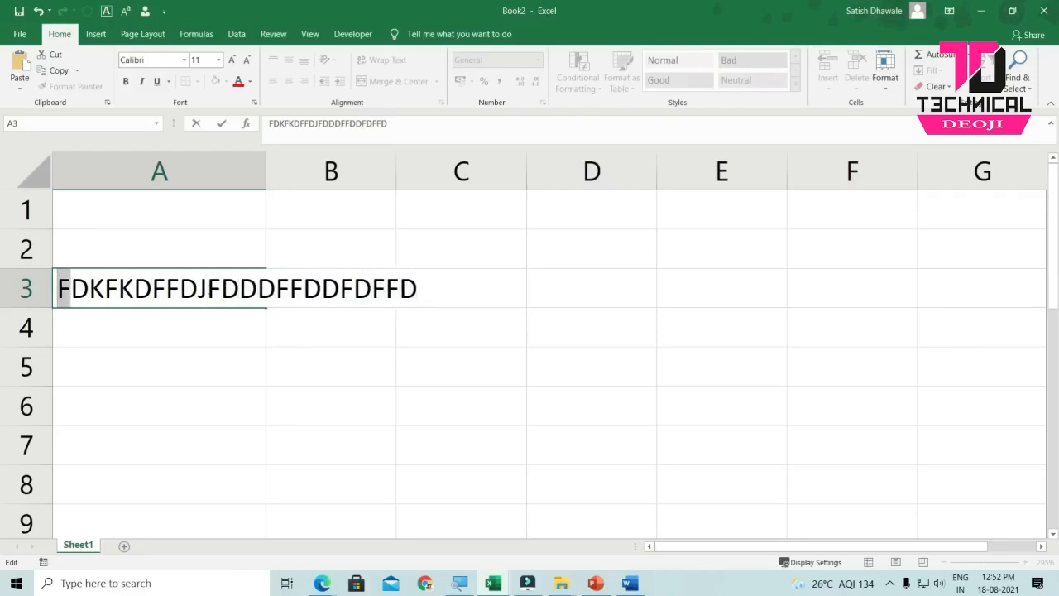
{"action": "key", "text": "Insert"}
{"action": "type", "text": "DFDFDFD"}
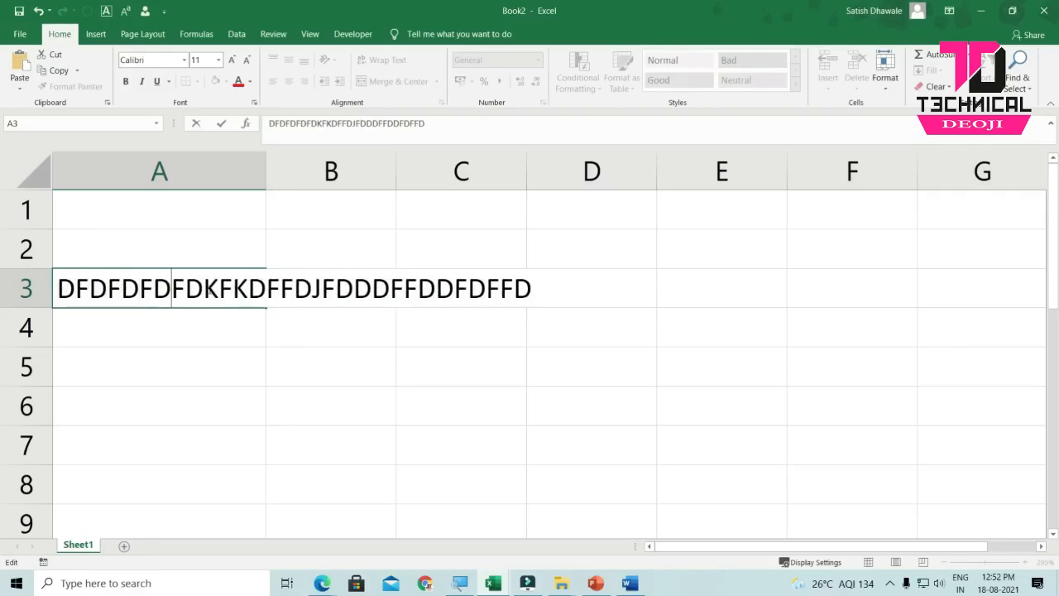
{"action": "key", "text": "Return"}
- Clear the contents of cell A3 and switch to the Word document
{"action": "left_click", "coordinate": [209, 289]}
{"action": "key", "text": "Delete"}
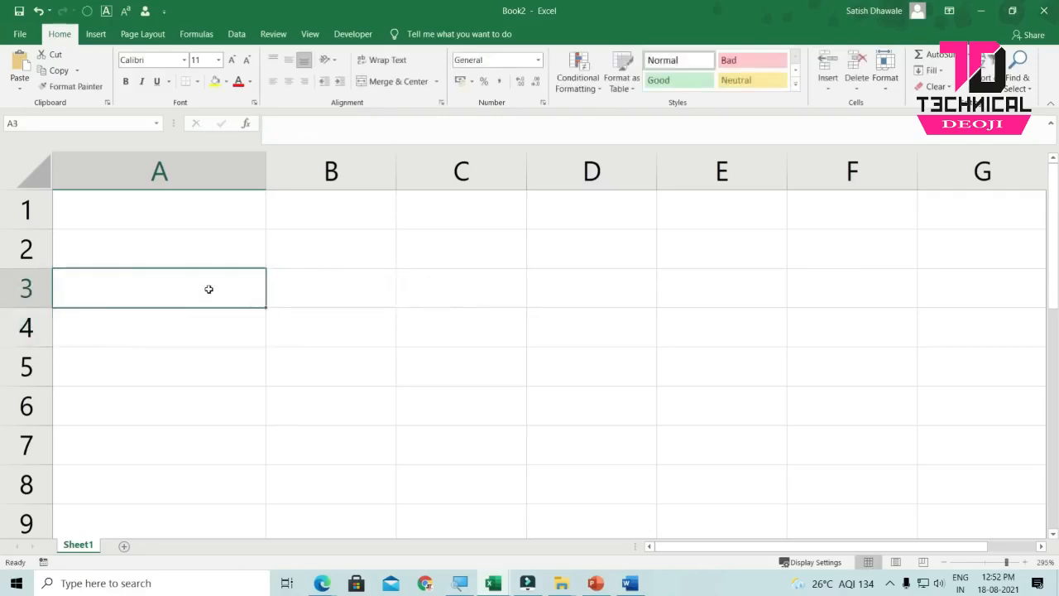
{"action": "left_click", "coordinate": [630, 583]}
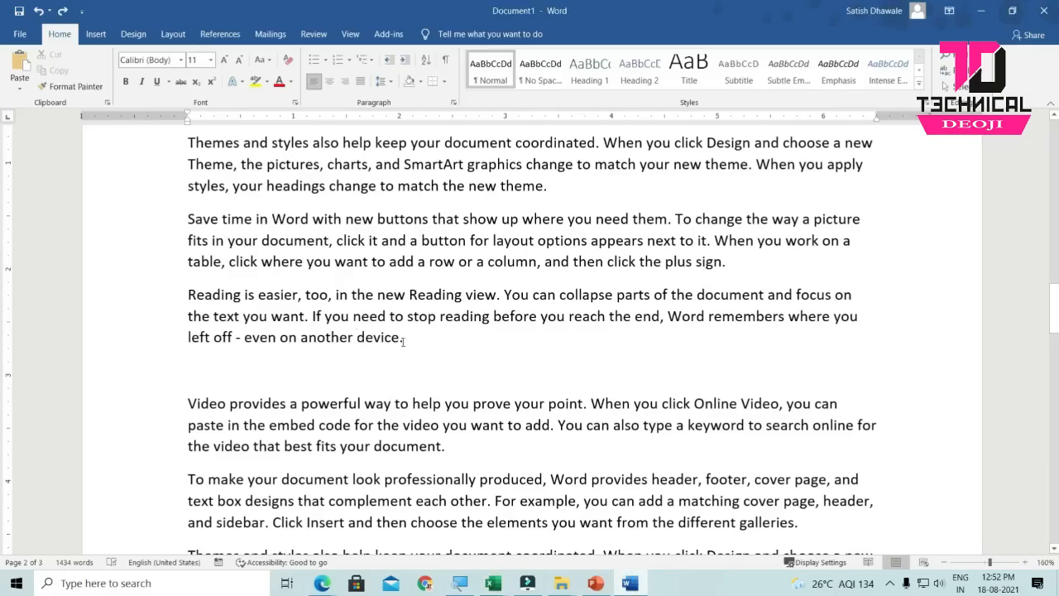
- Delete "device." at the end of the "Reading is easier" paragraph one character at a time, working forward
{"action": "left_click", "coordinate": [356, 337]}
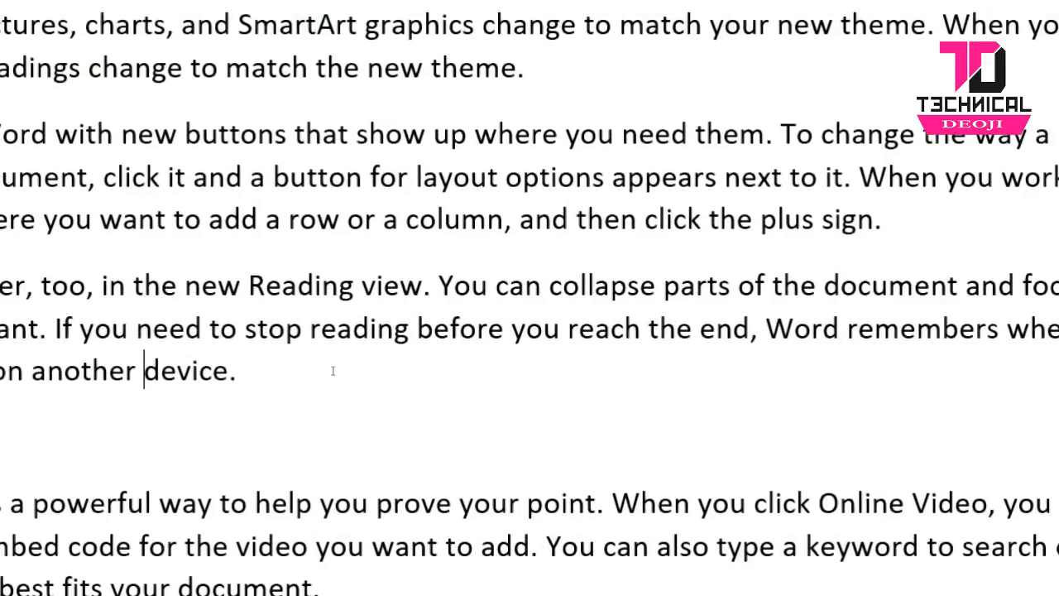
{"action": "key", "text": "Delete"}
{"action": "key", "text": "Delete"}
{"action": "key", "text": "Delete"}
{"action": "key", "text": "Delete"}
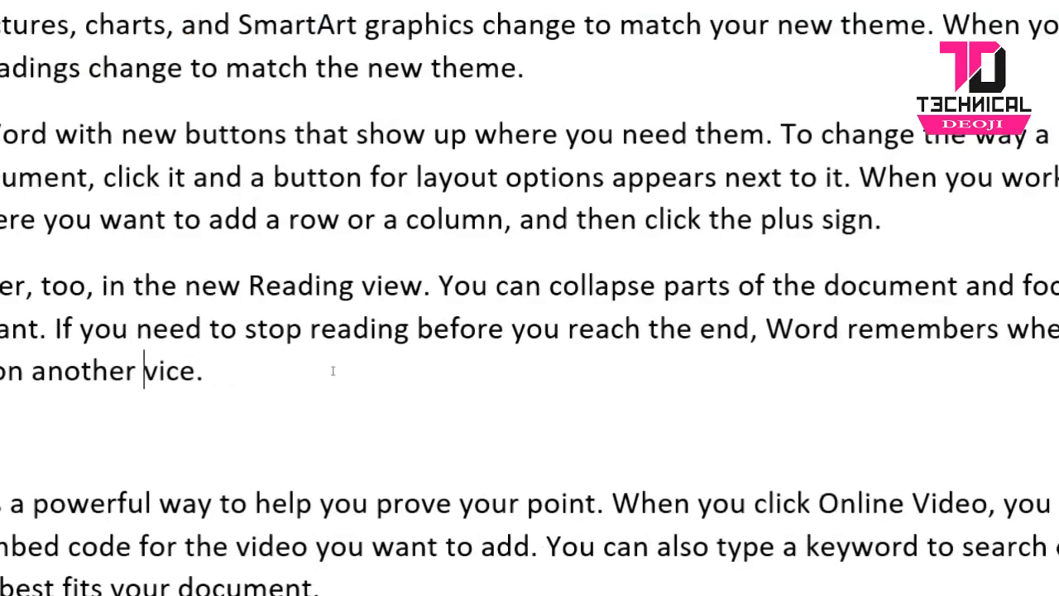
{"action": "key", "text": "Delete"}
{"action": "key", "text": "Delete"}
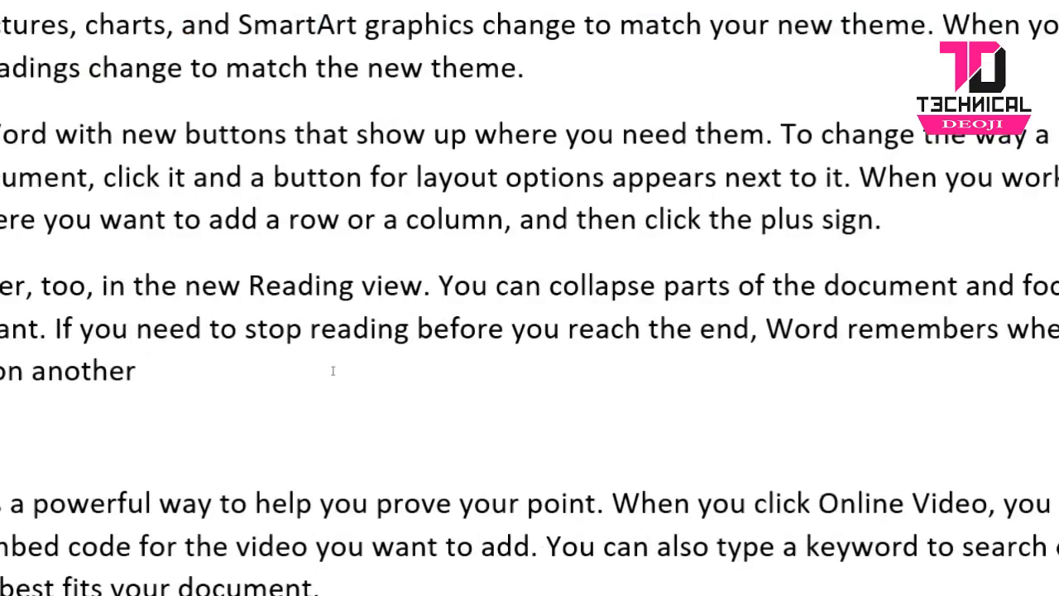
- Delete "another" backward one character at a time so the paragraph's last line ends with "even on"
{"action": "key", "text": "BackSpace"}
{"action": "key", "text": "BackSpace"}
{"action": "key", "text": "BackSpace"}
{"action": "key", "text": "BackSpace"}
{"action": "key", "text": "BackSpace"}
{"action": "key", "text": "BackSpace"}
{"action": "key", "text": "BackSpace"}
{"action": "key", "text": "BackSpace"}
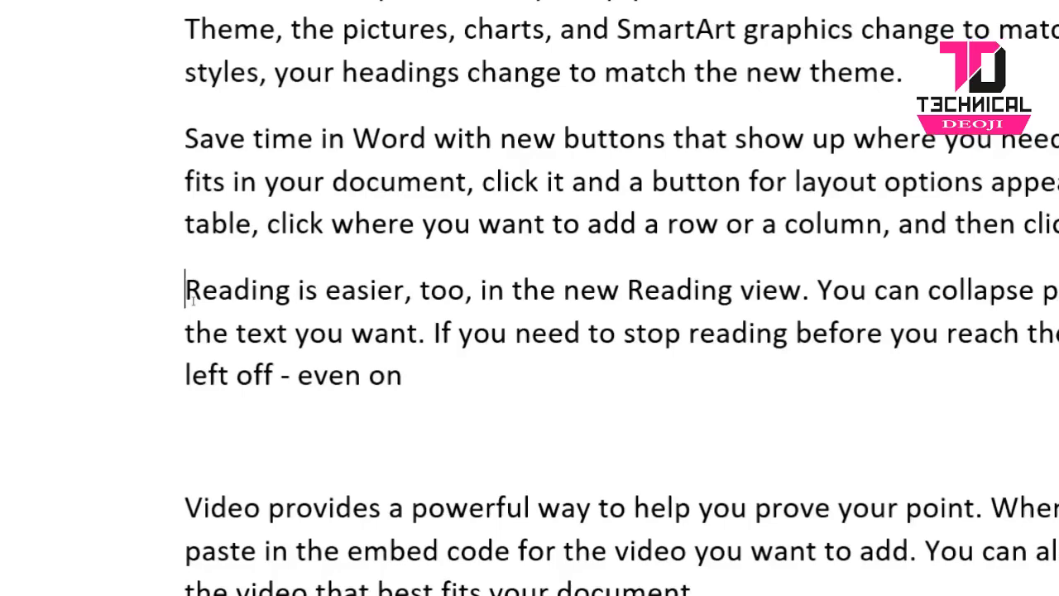
- Delete "Reading is easier, too, in the new Reading" forward, word by word, from the start of the paragraph
{"action": "key", "text": "ctrl+Delete"}
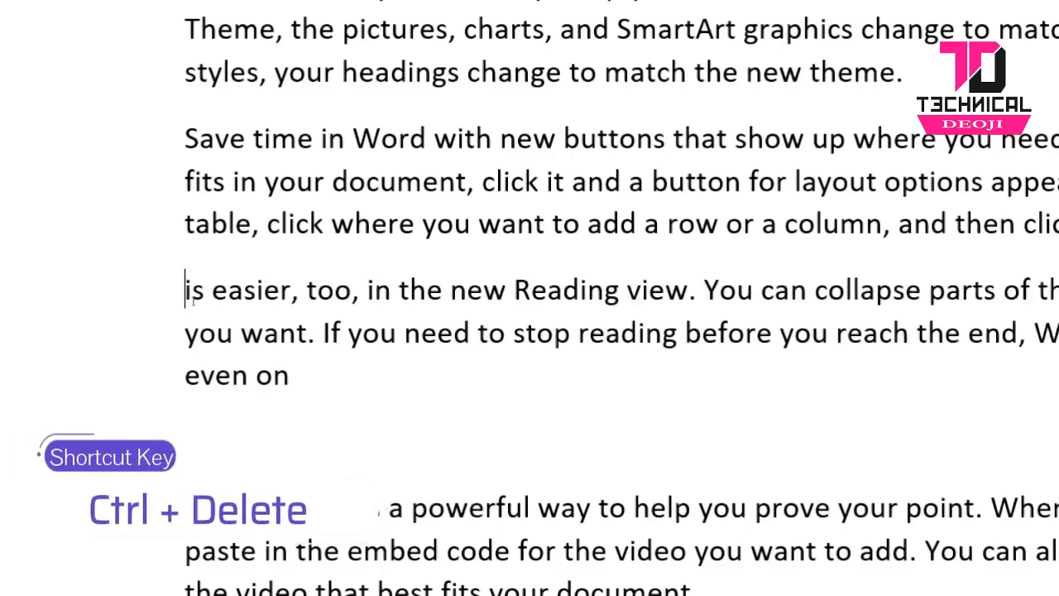
{"action": "key", "text": "ctrl+Delete"}
{"action": "key", "text": "ctrl+Delete"}
{"action": "key", "text": "ctrl+Delete"}
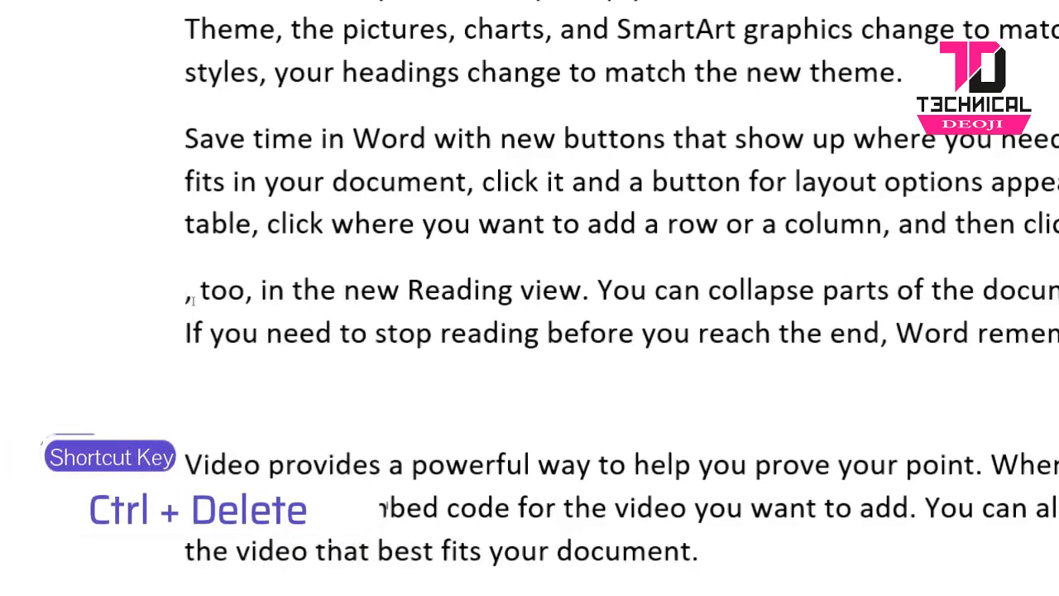
{"action": "key", "text": "ctrl+Delete"}
{"action": "key", "text": "ctrl+Delete"}
{"action": "key", "text": "ctrl+Delete"}
{"action": "key", "text": "ctrl+Delete"}
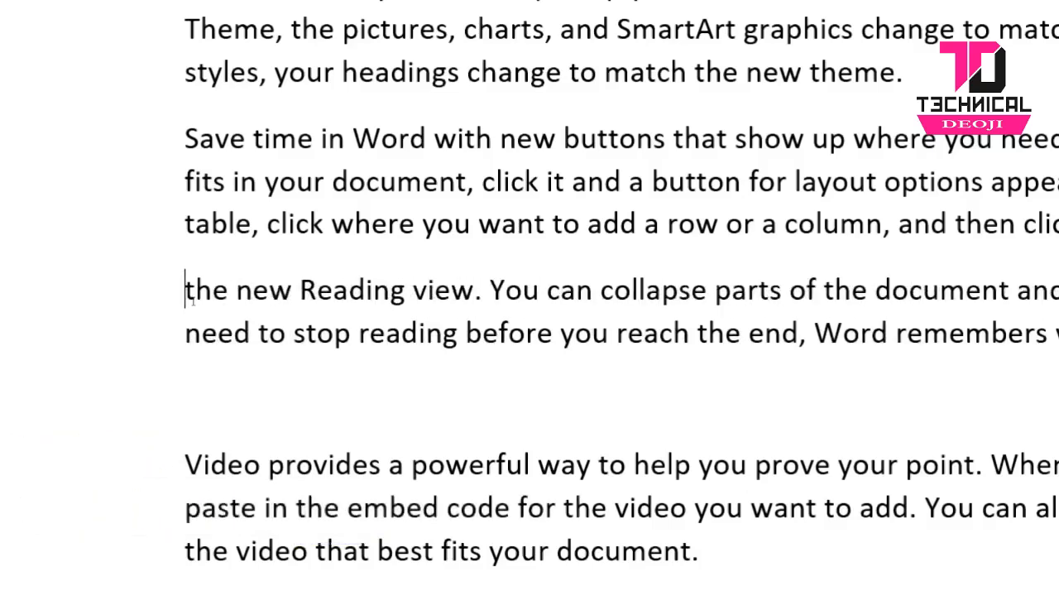
{"action": "key", "text": "ctrl+Delete"}
{"action": "key", "text": "ctrl+Delete"}
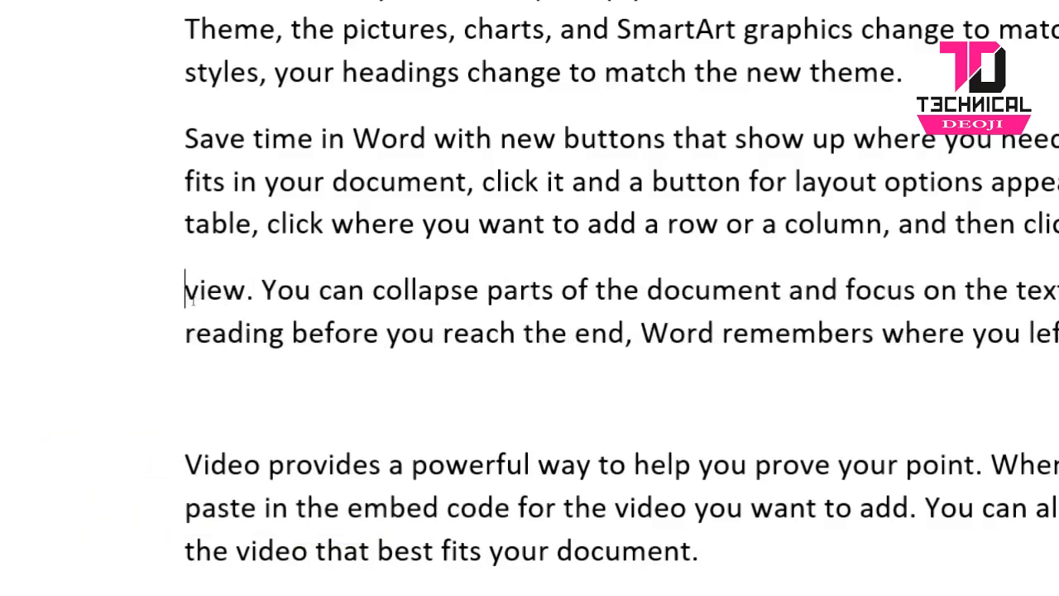
- Delete "view." at the start of the paragraph one character at a time, working forward
{"action": "key", "text": "Delete"}
{"action": "key", "text": "Delete"}
{"action": "key", "text": "Delete"}
{"action": "key", "text": "Delete"}
{"action": "key", "text": "Delete"}
{"action": "key", "text": "Delete"}
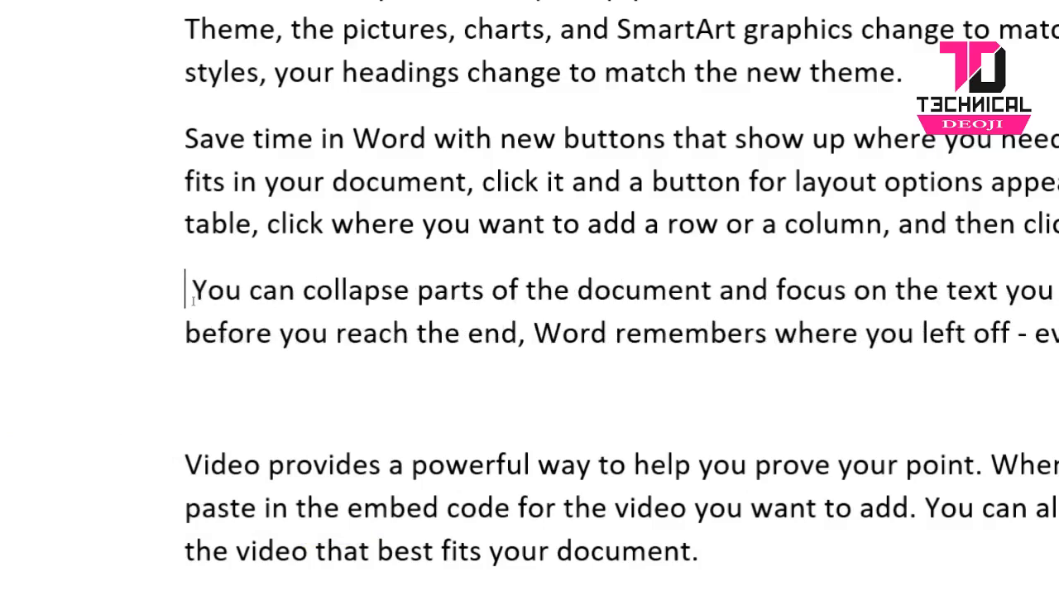
- Delete "You can collapse parts of the document" forward, word by word, from the start of the paragraph
{"action": "key", "text": "ctrl+Delete"}
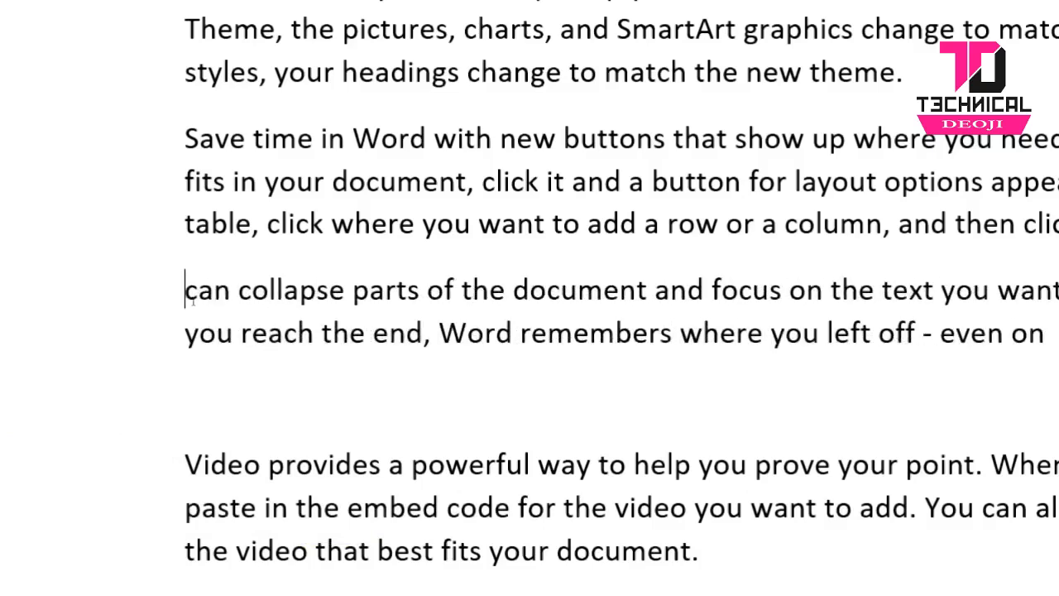
{"action": "key", "text": "ctrl+Delete"}
{"action": "key", "text": "ctrl+Delete"}
{"action": "key", "text": "ctrl+Delete"}
{"action": "key", "text": "ctrl+Delete"}
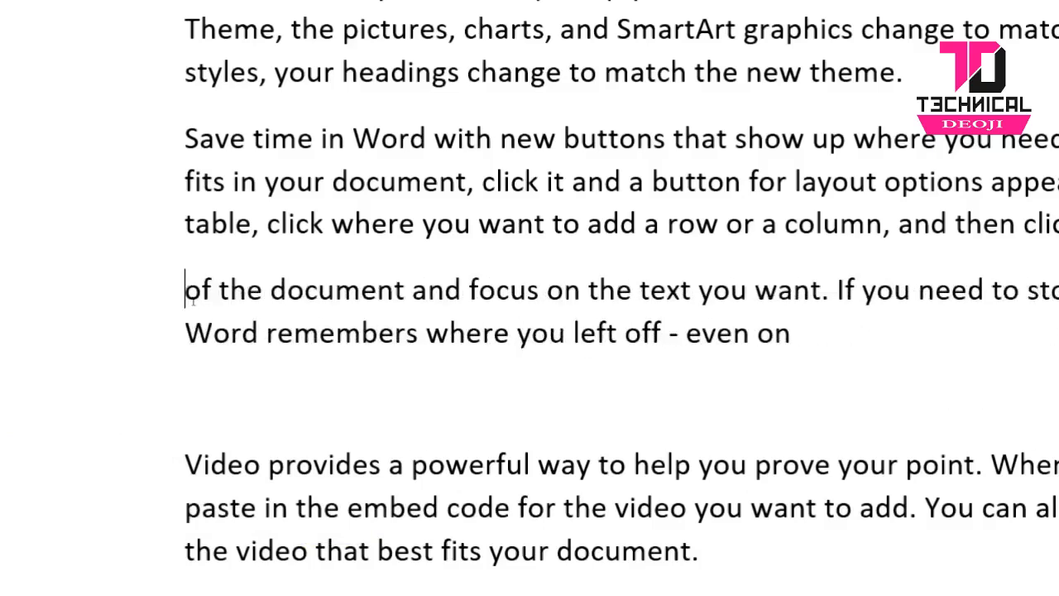
{"action": "key", "text": "ctrl+Delete"}
{"action": "key", "text": "ctrl+Delete"}
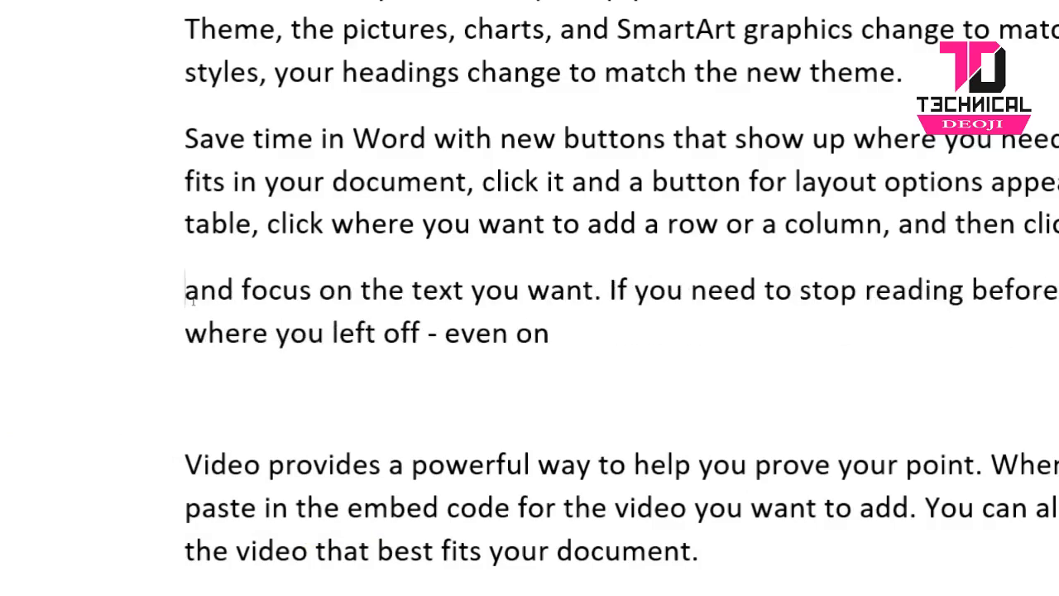
- Delete "you left off - even on" backward, word by word, from the end of the paragraph
{"action": "key", "text": "Down"}
{"action": "key", "text": "End"}
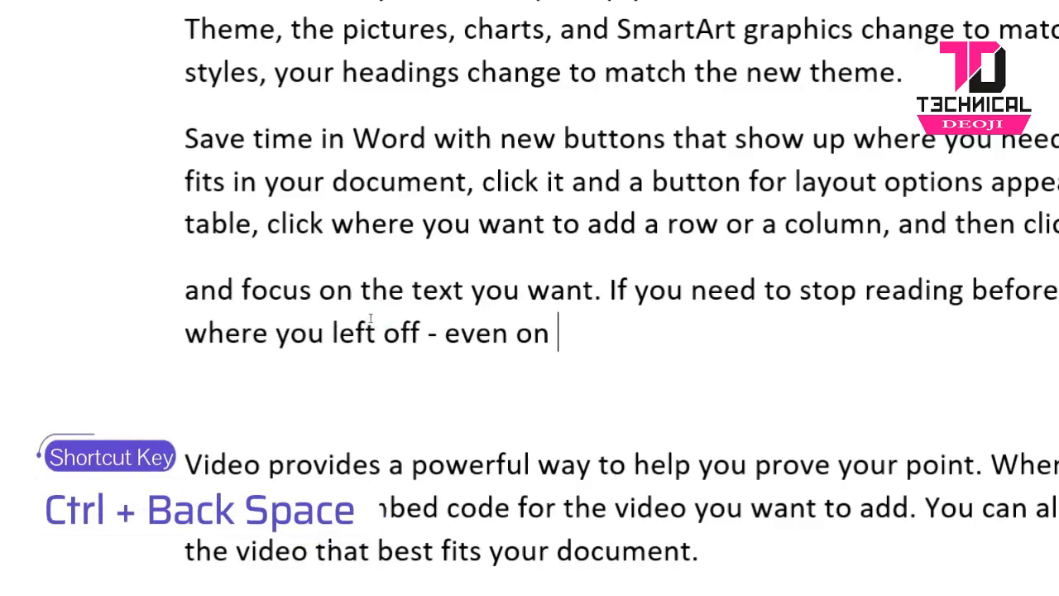
{"action": "key", "text": "BackSpace"}
{"action": "key", "text": "ctrl+BackSpace"}
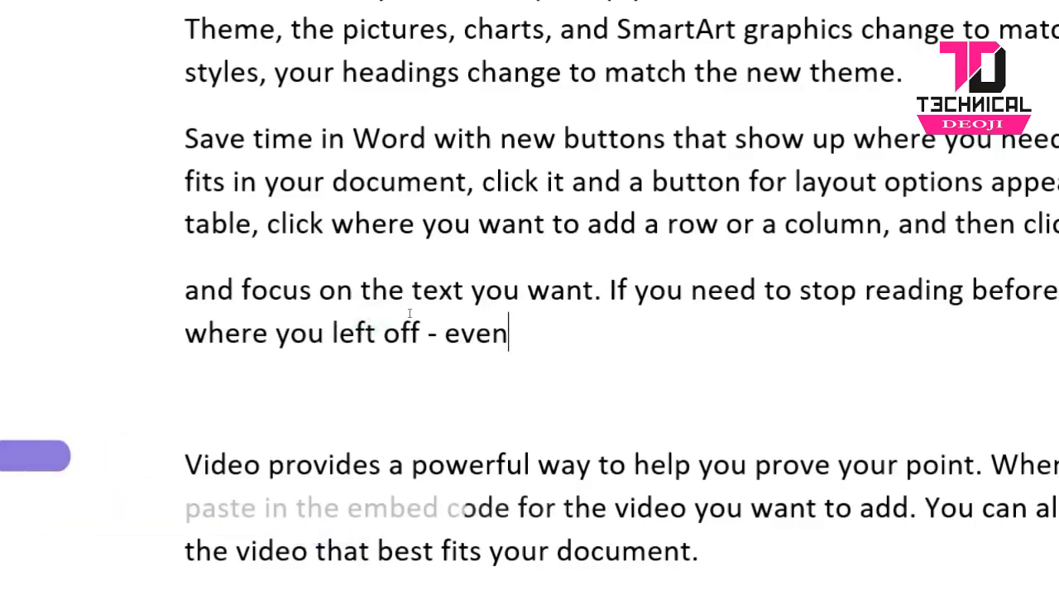
{"action": "key", "text": "ctrl+BackSpace"}
{"action": "key", "text": "ctrl+BackSpace"}
{"action": "key", "text": "ctrl+BackSpace"}
{"action": "key", "text": "ctrl+BackSpace"}
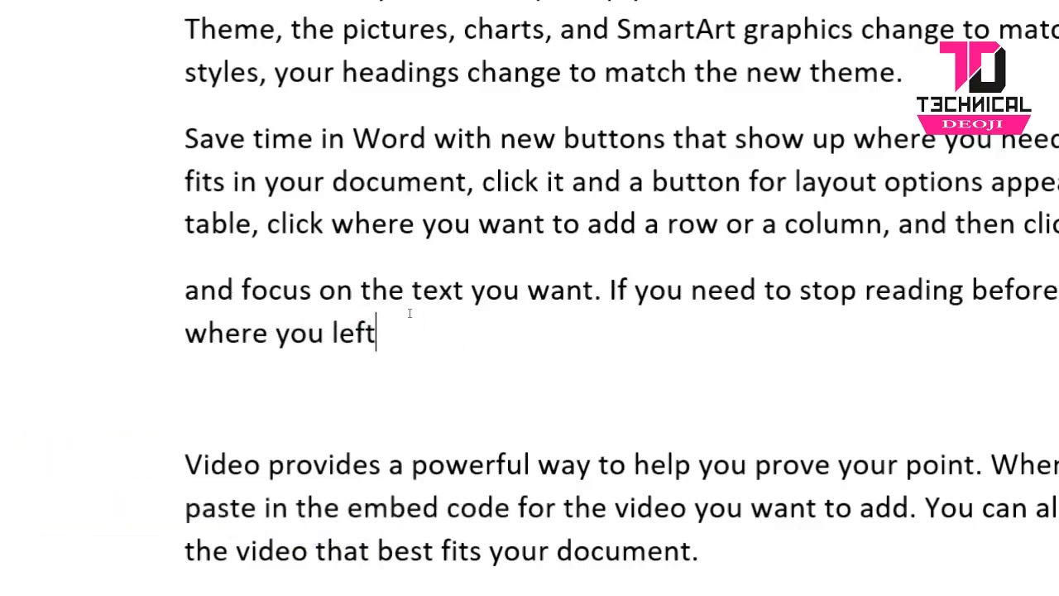
{"action": "key", "text": "ctrl+BackSpace"}
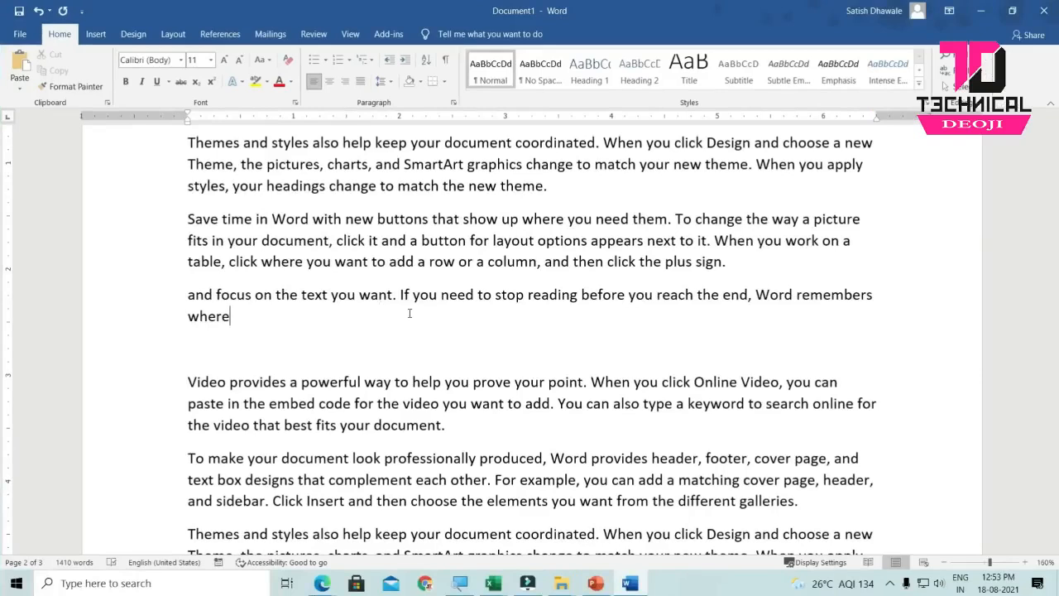
- Select the "To make your document look" paragraph word by word from its start through "footer," and release the selection
{"action": "scroll", "coordinate": [227, 176], "scroll_direction": "up", "scroll_amount": 2}
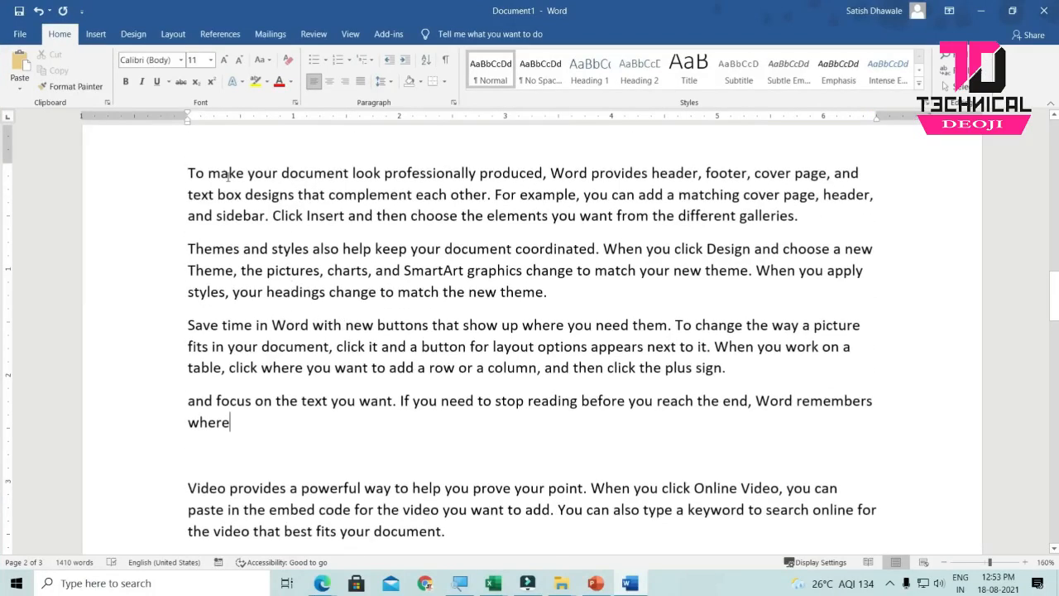
{"action": "left_click", "coordinate": [189, 173]}
{"action": "key", "text": "ctrl+shift+Right"}
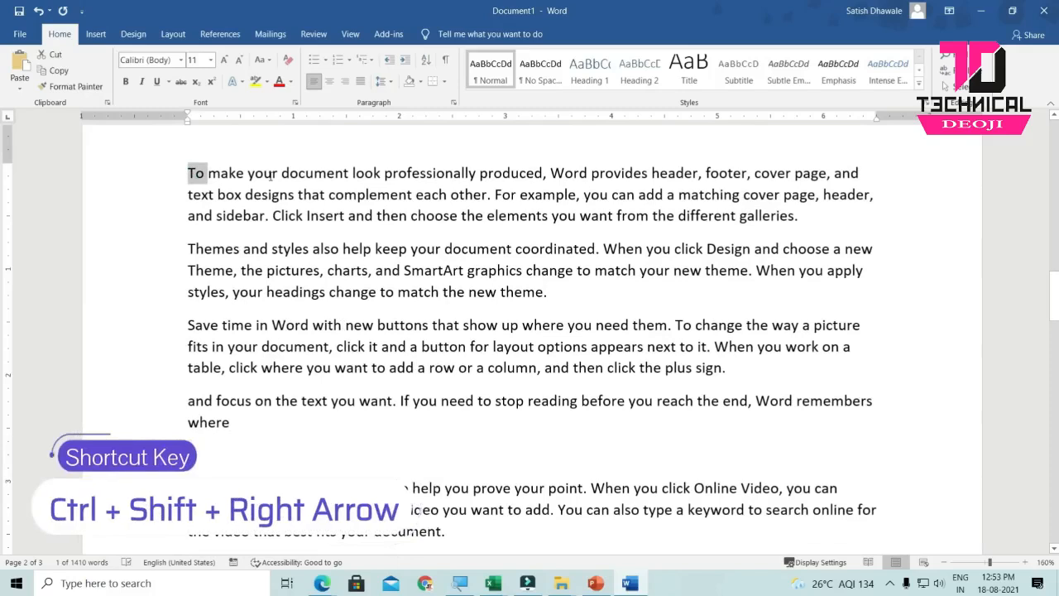
{"action": "key", "text": "ctrl+shift+Right"}
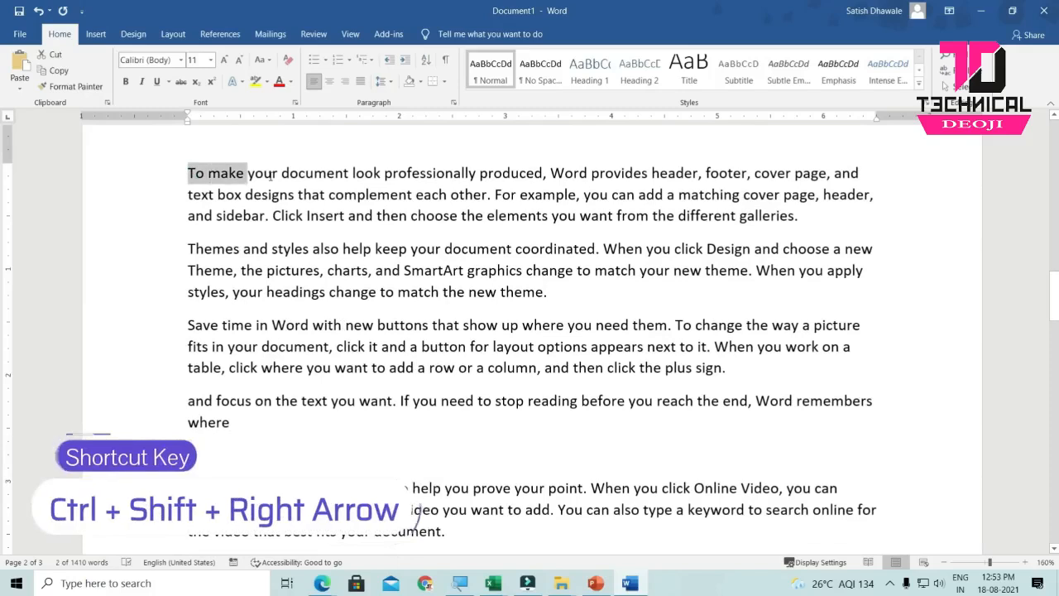
{"action": "key", "text": "Left"}
{"action": "key", "text": "ctrl+shift+Right"}
{"action": "key", "text": "ctrl+shift+Right"}
{"action": "key", "text": "ctrl+shift+Right"}
{"action": "key", "text": "ctrl+shift+Right"}
{"action": "key", "text": "ctrl+shift+Right"}
{"action": "key", "text": "ctrl+shift+Right"}
{"action": "key", "text": "ctrl+shift+Right"}
{"action": "key", "text": "ctrl+shift+Right"}
{"action": "key", "text": "ctrl+shift+Right"}
{"action": "key", "text": "ctrl+shift+Right"}
{"action": "key", "text": "ctrl+shift+Right"}
{"action": "key", "text": "ctrl+shift+Right"}
{"action": "key", "text": "ctrl+shift+Right"}
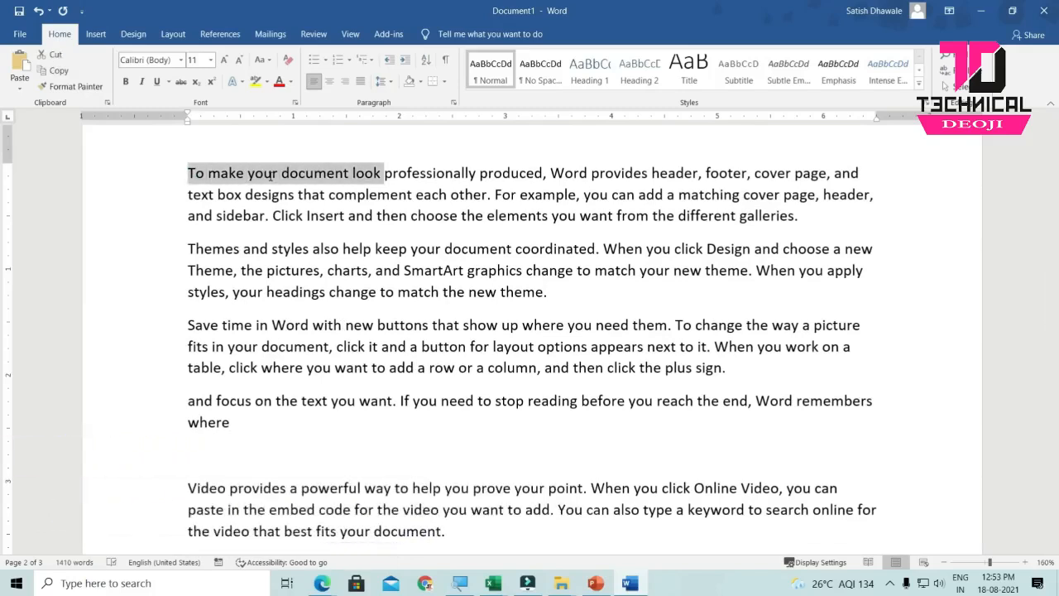
{"action": "key", "text": "ctrl+shift+Left"}
{"action": "key", "text": "ctrl+shift+Left"}
{"action": "key", "text": "ctrl+shift+Left"}
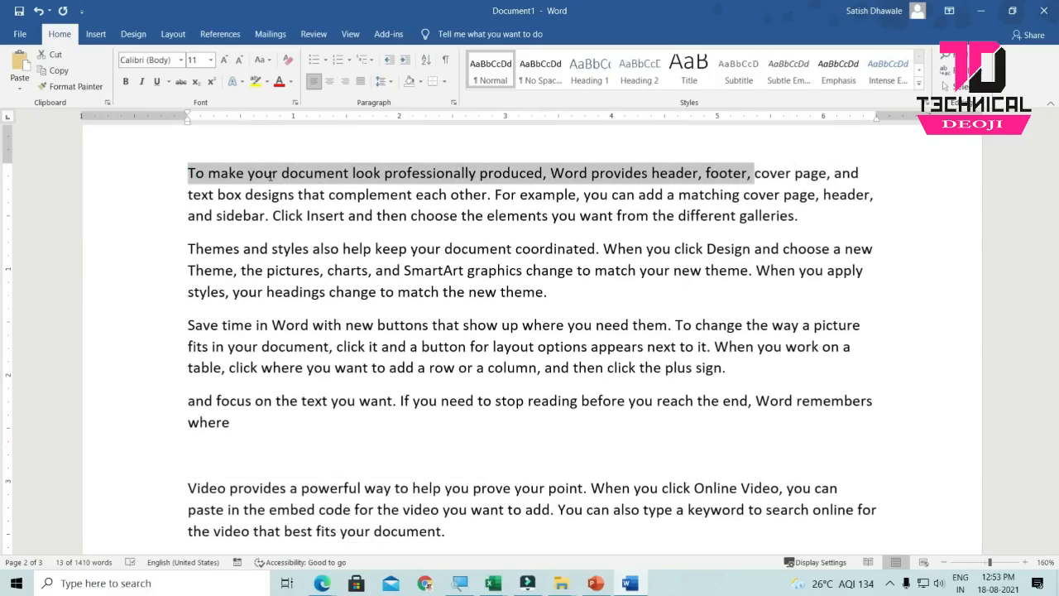
{"action": "key", "text": "Down"}
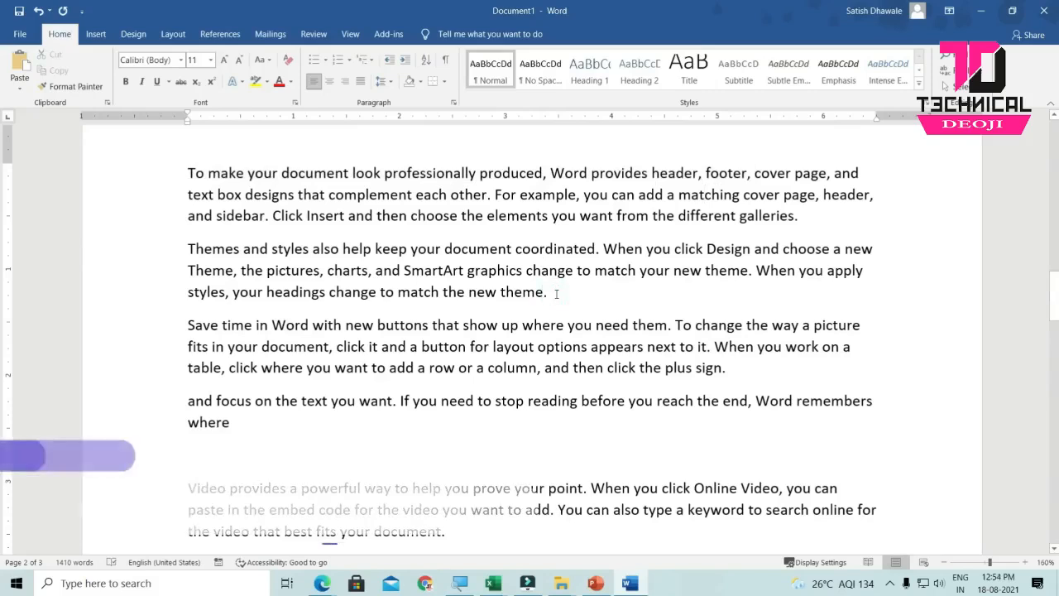
- Select the "Themes and styles" paragraph backward, word by word, from its end to "choose a new", and release the selection
{"action": "key", "text": "ctrl+shift+Left"}
{"action": "key", "text": "ctrl+shift+Left"}
{"action": "key", "text": "ctrl+shift+Left"}
{"action": "key", "text": "ctrl+shift+Left"}
{"action": "key", "text": "ctrl+shift+Left"}
{"action": "key", "text": "ctrl+shift+Left"}
{"action": "key", "text": "ctrl+shift+Left"}
{"action": "key", "text": "ctrl+shift+Left"}
{"action": "key", "text": "ctrl+shift+Left"}
{"action": "key", "text": "ctrl+shift+Left"}
{"action": "key", "text": "ctrl+shift+Left"}
{"action": "key", "text": "ctrl+shift+Left"}
{"action": "key", "text": "ctrl+shift+Left"}
{"action": "key", "text": "ctrl+shift+Left"}
{"action": "key", "text": "ctrl+shift+Left"}
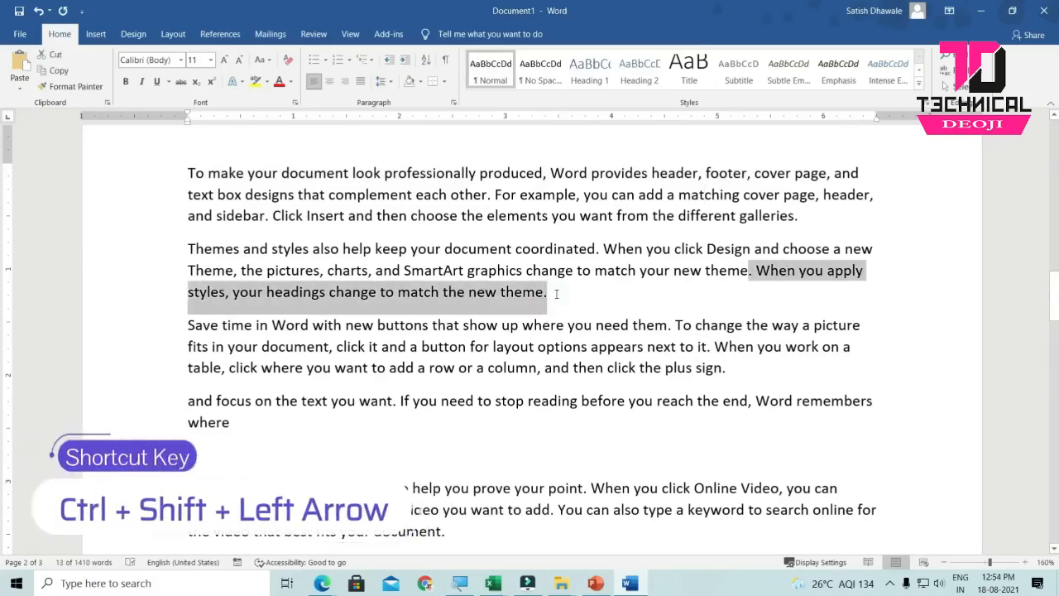
{"action": "key", "text": "ctrl+shift+Left"}
{"action": "key", "text": "ctrl+shift+Left"}
{"action": "key", "text": "ctrl+shift+Left"}
{"action": "key", "text": "ctrl+shift+Left"}
{"action": "key", "text": "ctrl+shift+Left"}
{"action": "key", "text": "ctrl+shift+Left"}
{"action": "key", "text": "ctrl+shift+Left"}
{"action": "key", "text": "ctrl+shift+Left"}
{"action": "key", "text": "ctrl+shift+Left"}
{"action": "key", "text": "ctrl+shift+Left"}
{"action": "key", "text": "ctrl+shift+Left"}
{"action": "key", "text": "ctrl+shift+Left"}
{"action": "key", "text": "ctrl+shift+Left"}
{"action": "key", "text": "ctrl+shift+Left"}
{"action": "key", "text": "ctrl+shift+Left"}
{"action": "key", "text": "ctrl+shift+Left"}
{"action": "key", "text": "ctrl+shift+Left"}
{"action": "key", "text": "ctrl+shift+Left"}
{"action": "key", "text": "ctrl+shift+Left"}
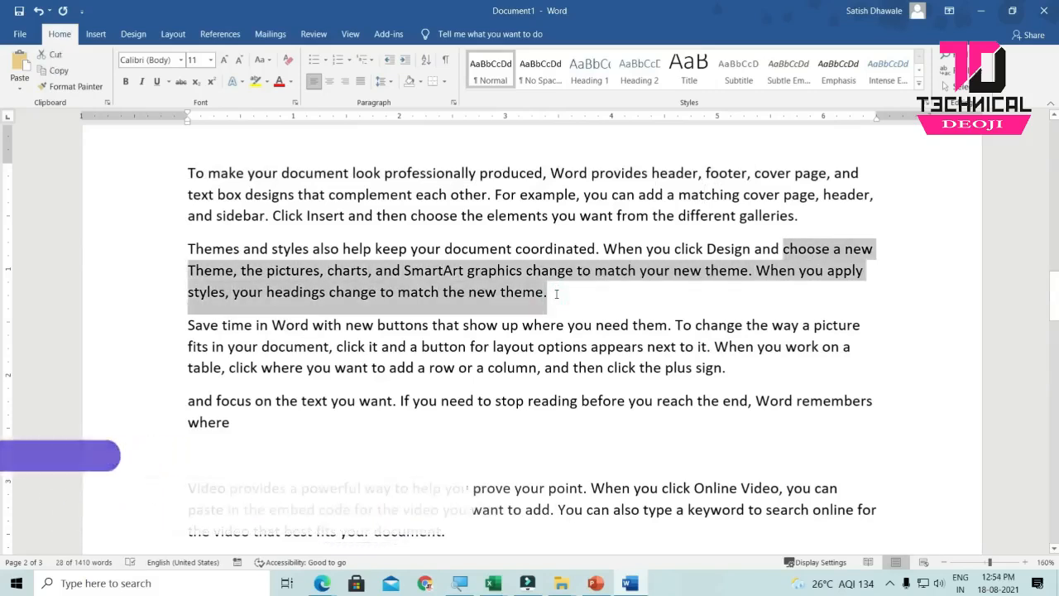
{"action": "left_click", "coordinate": [557, 293]}
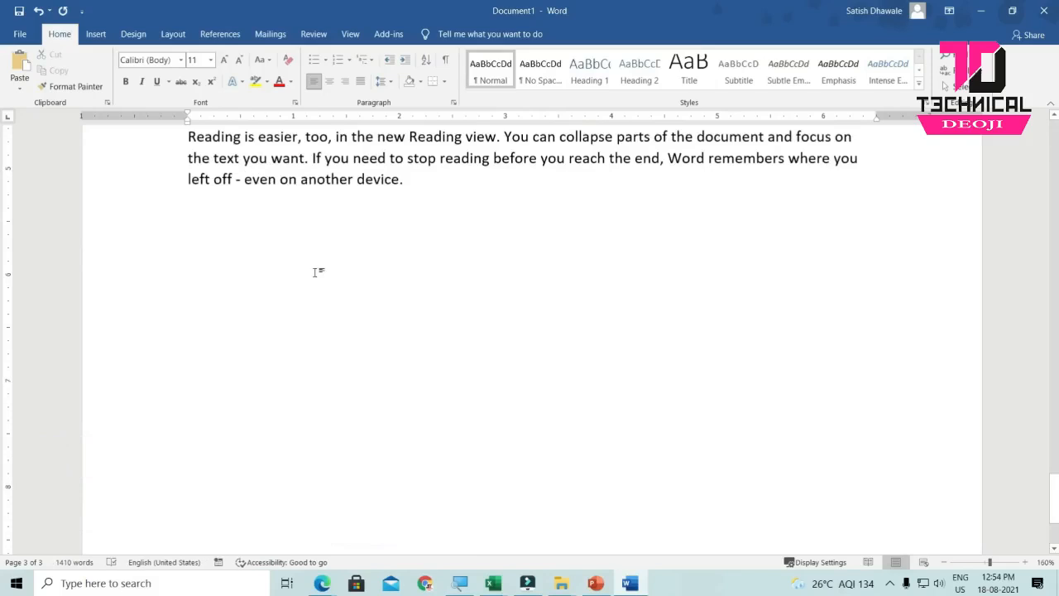
- Select all text from the end of the document back to its beginning
{"action": "scroll", "coordinate": [314, 272], "scroll_direction": "up", "scroll_amount": 3}
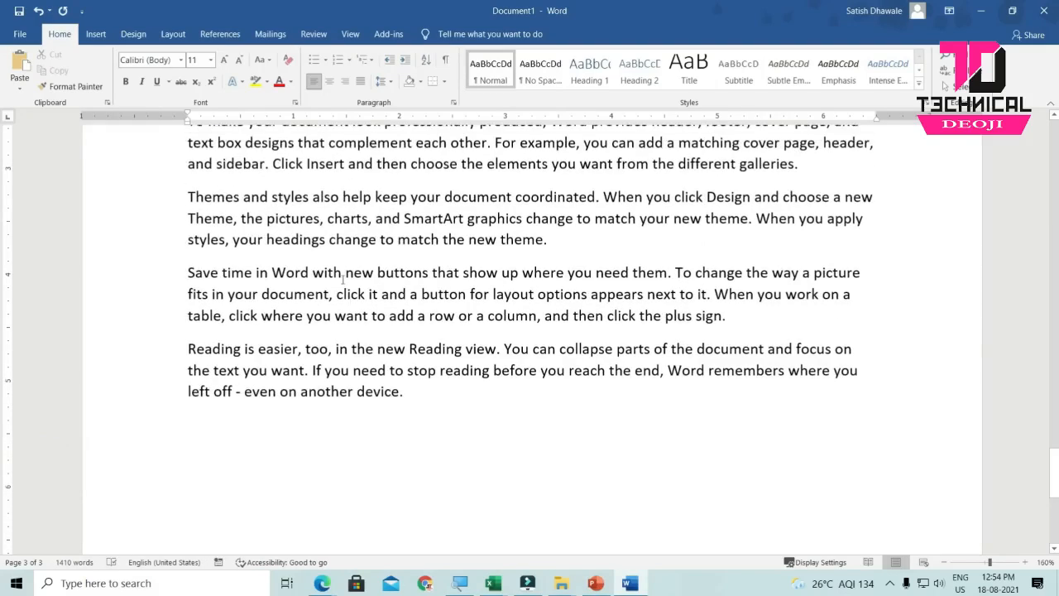
{"action": "scroll", "coordinate": [343, 279], "scroll_direction": "up", "scroll_amount": 3}
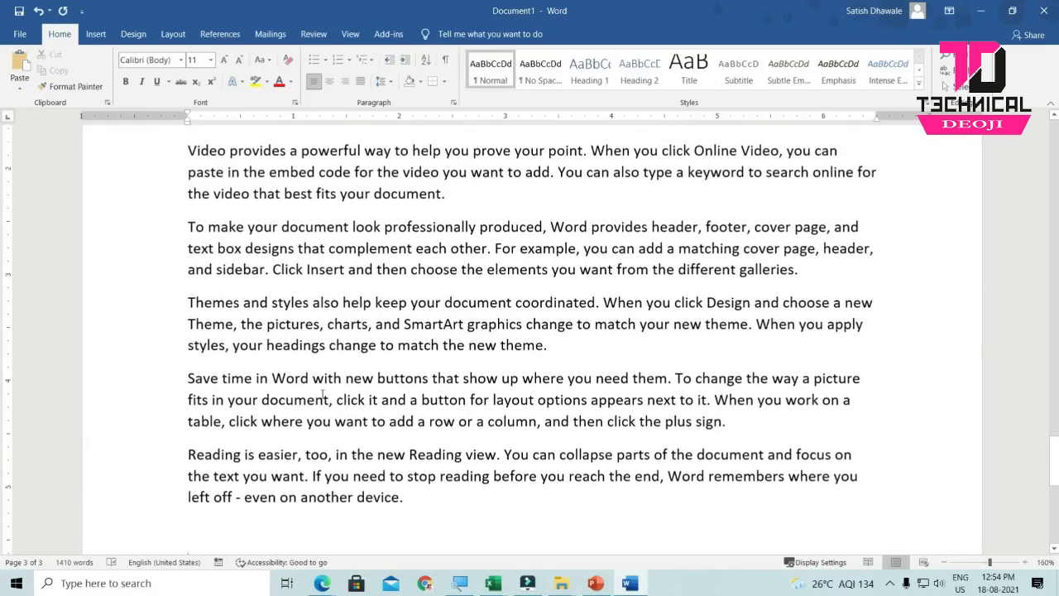
{"action": "left_click", "coordinate": [224, 528]}
{"action": "key", "text": "ctrl+shift+Home"}
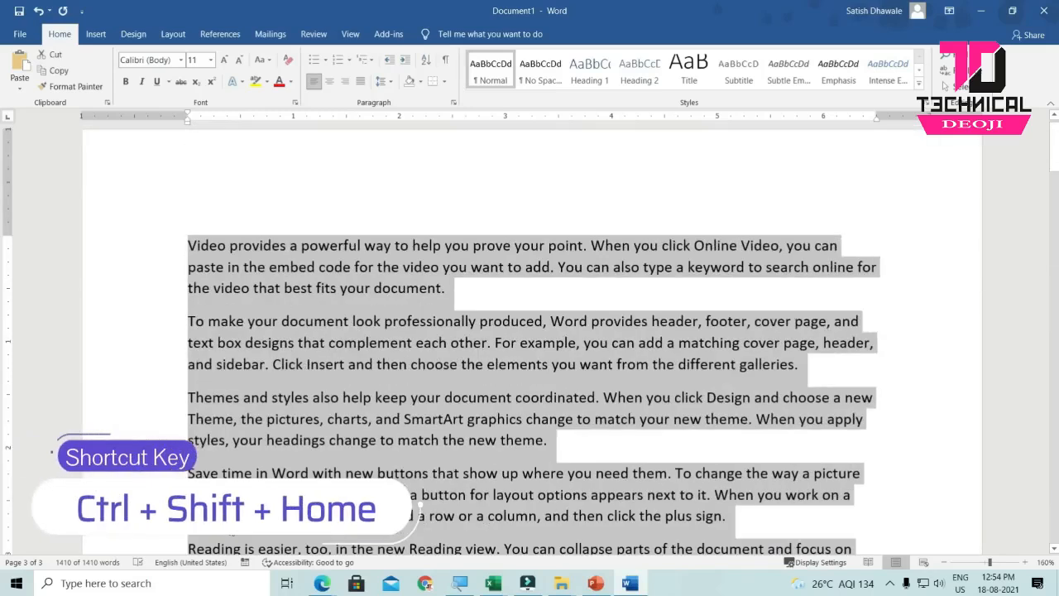
- Select all text from the beginning of the document through its end, and release the selection
{"action": "left_click", "coordinate": [187, 237]}
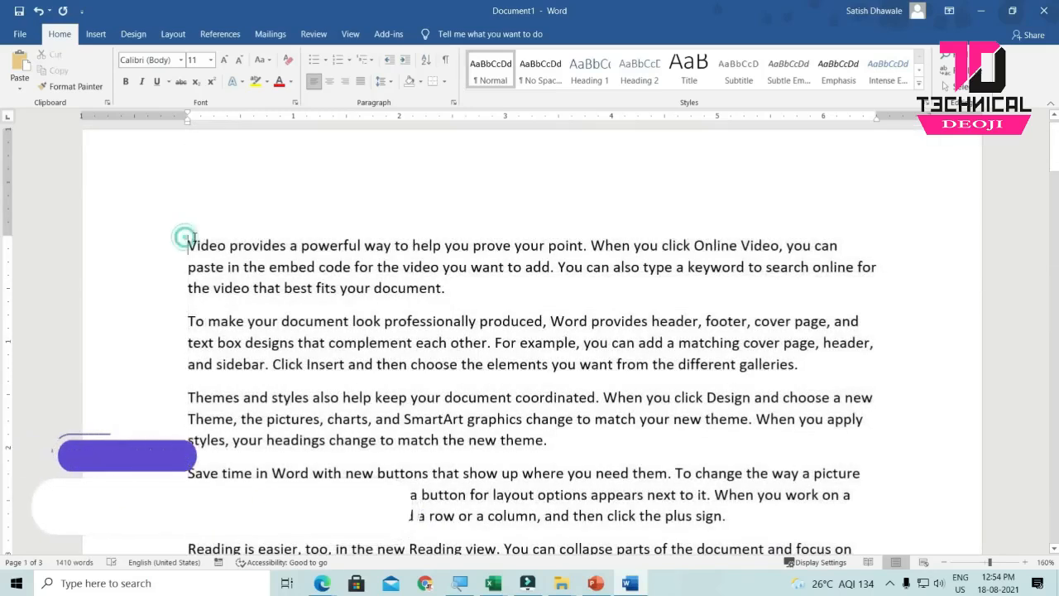
{"action": "key", "text": "ctrl+shift+End"}
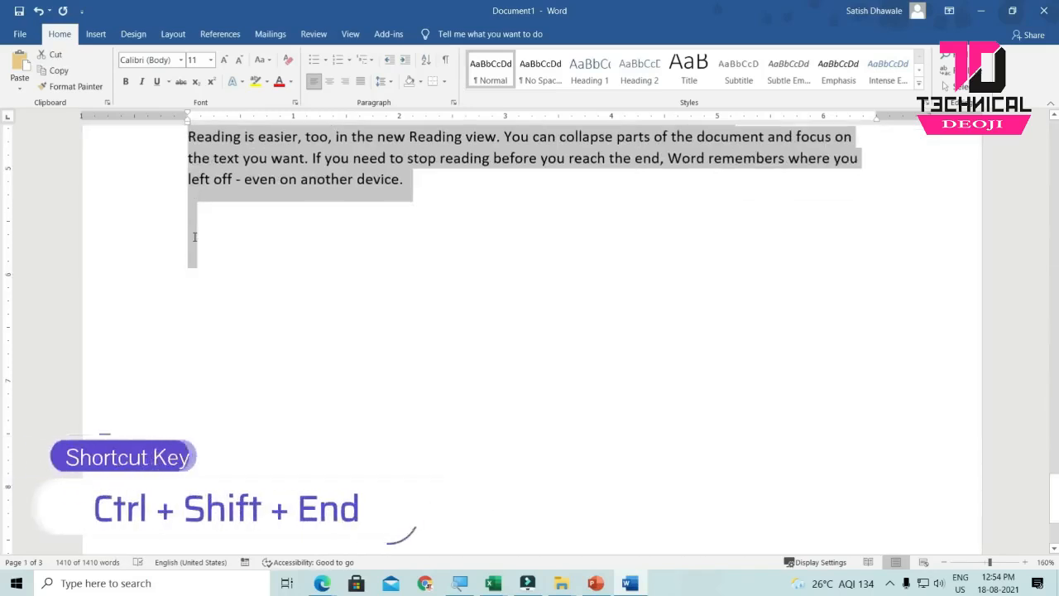
{"action": "scroll", "coordinate": [196, 241], "scroll_direction": "up", "scroll_amount": 3}
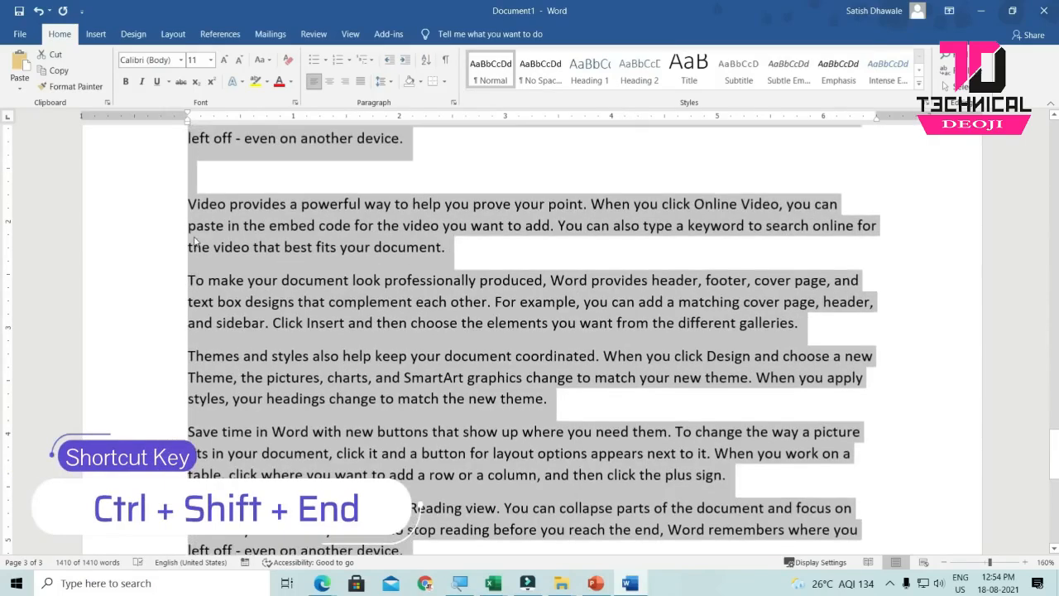
{"action": "left_click", "coordinate": [225, 260]}
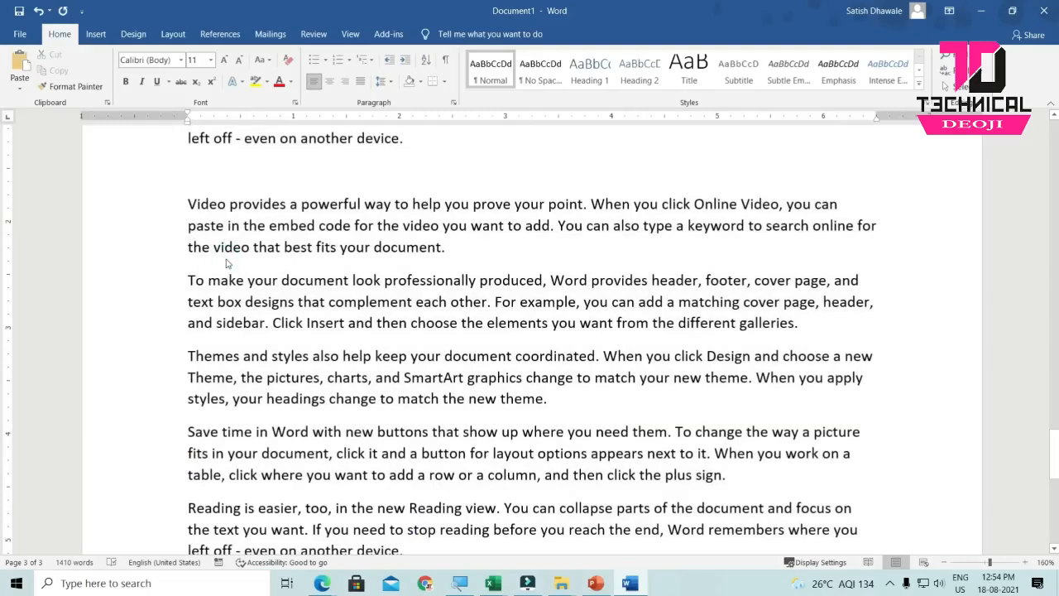
- Extend a selection down by three paragraphs from the start of "Video provides", and shrink it back paragraph by paragraph
{"action": "left_click", "coordinate": [188, 204]}
{"action": "key", "text": "ctrl+shift+Down"}
{"action": "key", "text": "ctrl+shift+Down"}
{"action": "key", "text": "ctrl+shift+Down"}
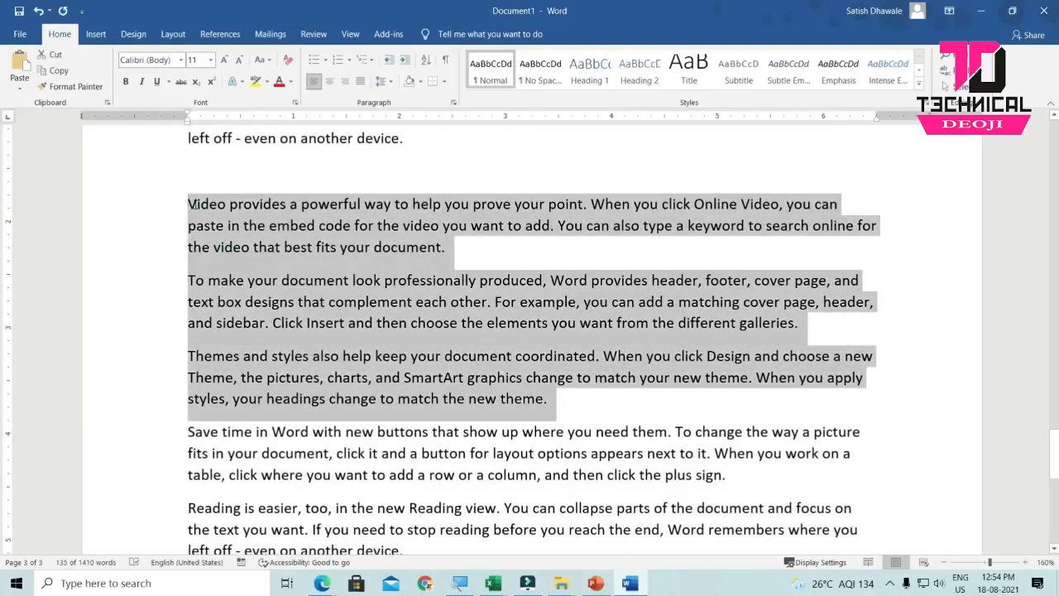
{"action": "key", "text": "ctrl+shift+Up"}
{"action": "key", "text": "ctrl+shift+Up"}
{"action": "key", "text": "ctrl+shift+Up"}
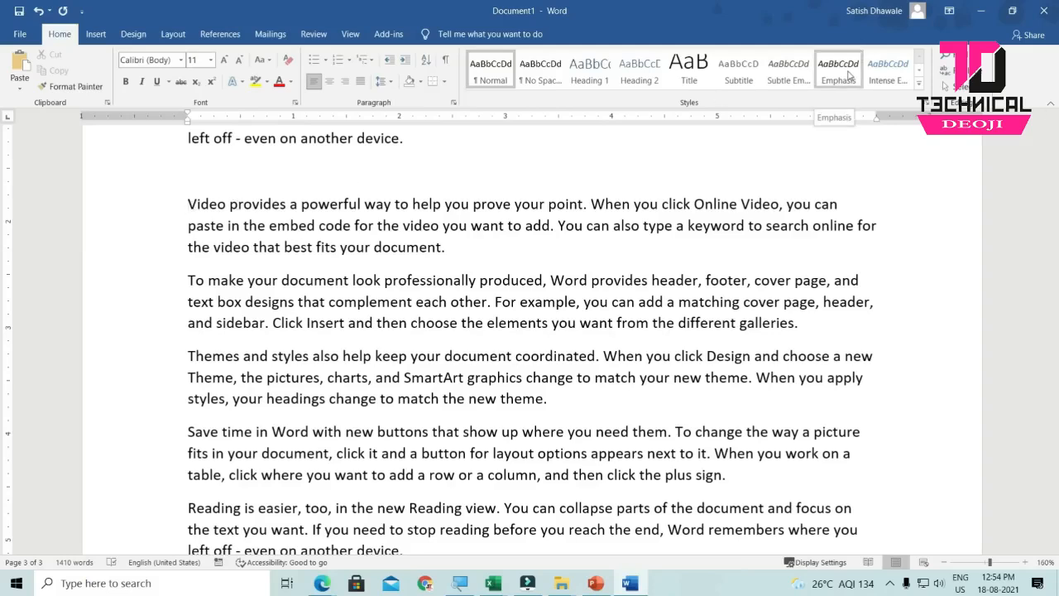
- Minimize the Word and Excel windows, open Windows help from the desktop, and minimize the browser
{"action": "left_click", "coordinate": [983, 11]}
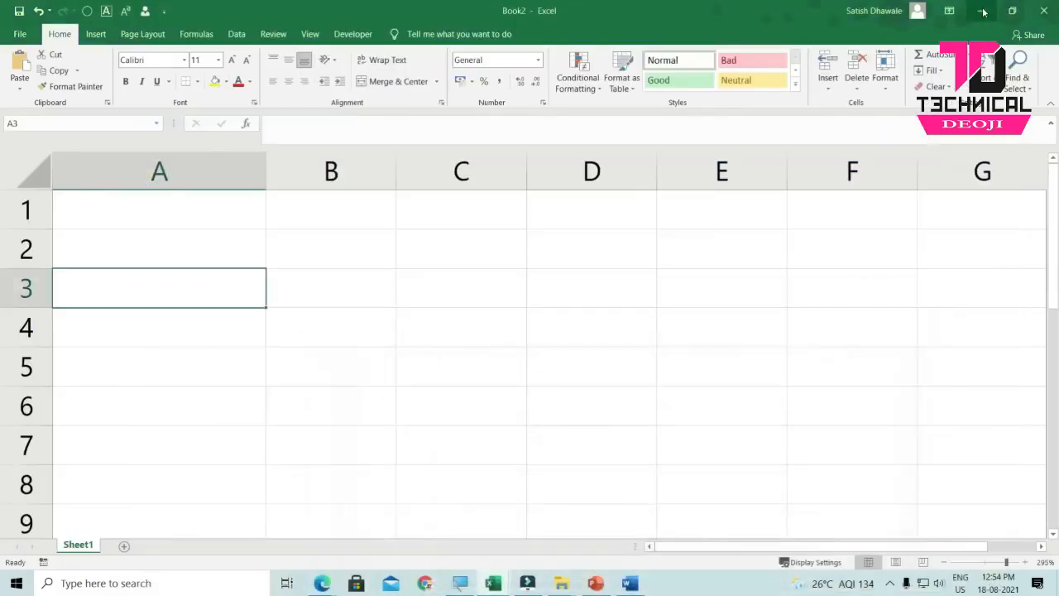
{"action": "left_click", "coordinate": [983, 12]}
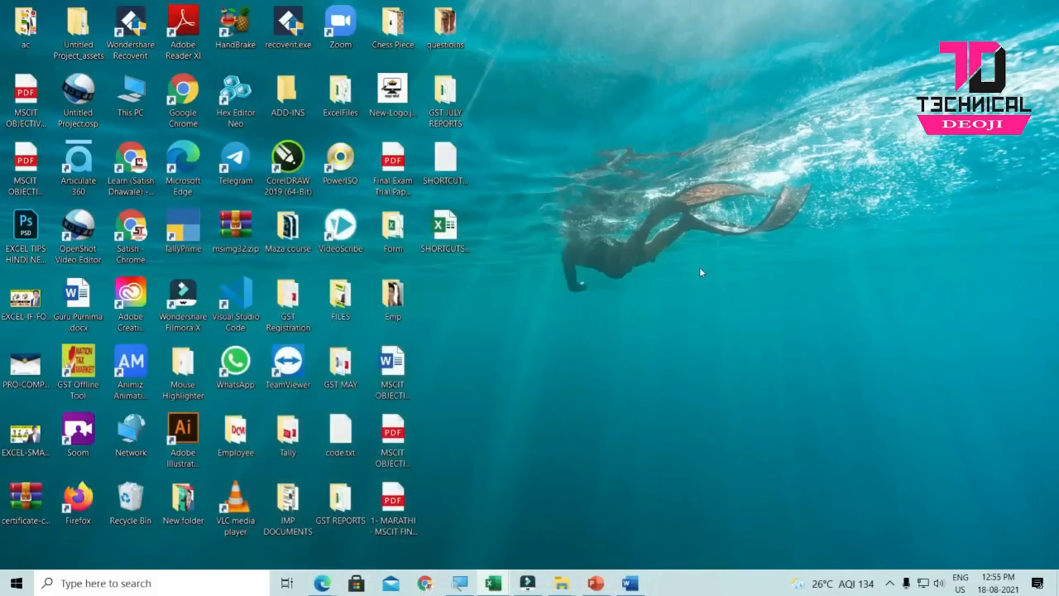
{"action": "key", "text": "F1"}
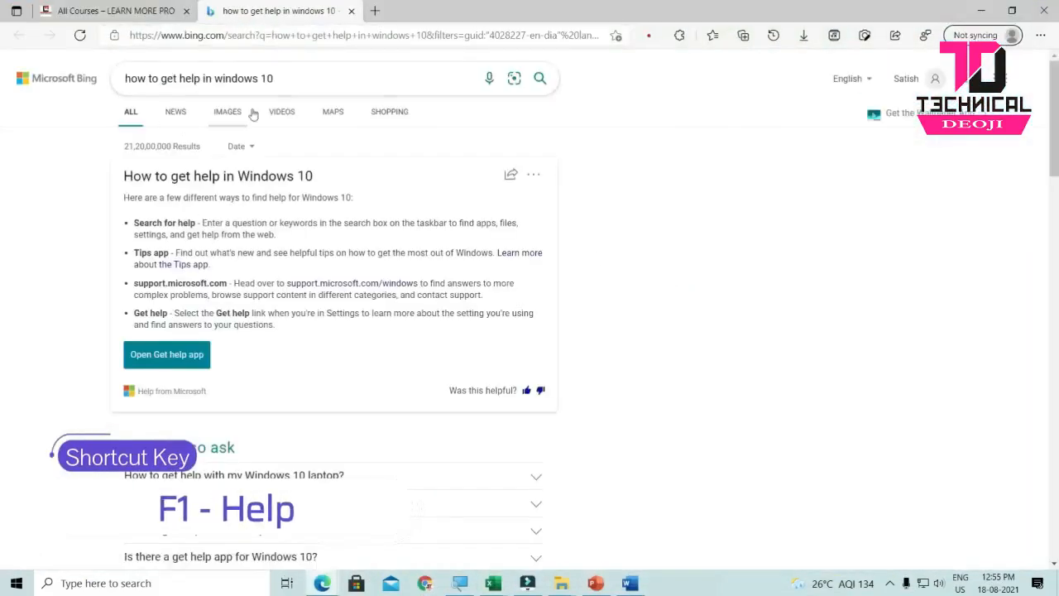
{"action": "left_click", "coordinate": [984, 12]}
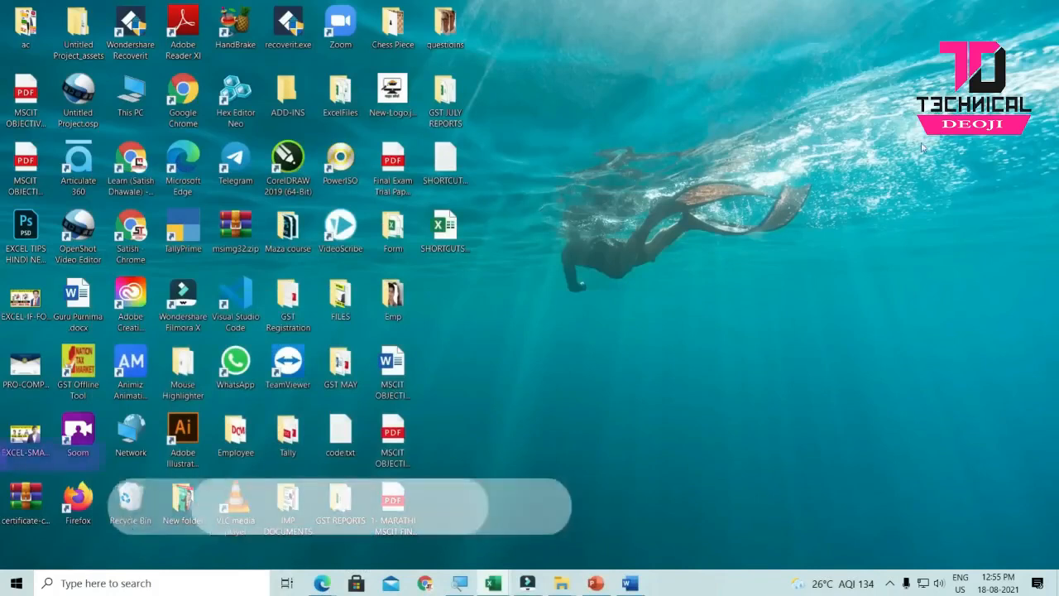
- Refresh the Windows desktop, both directly and through its context options
{"action": "key", "text": "F5"}
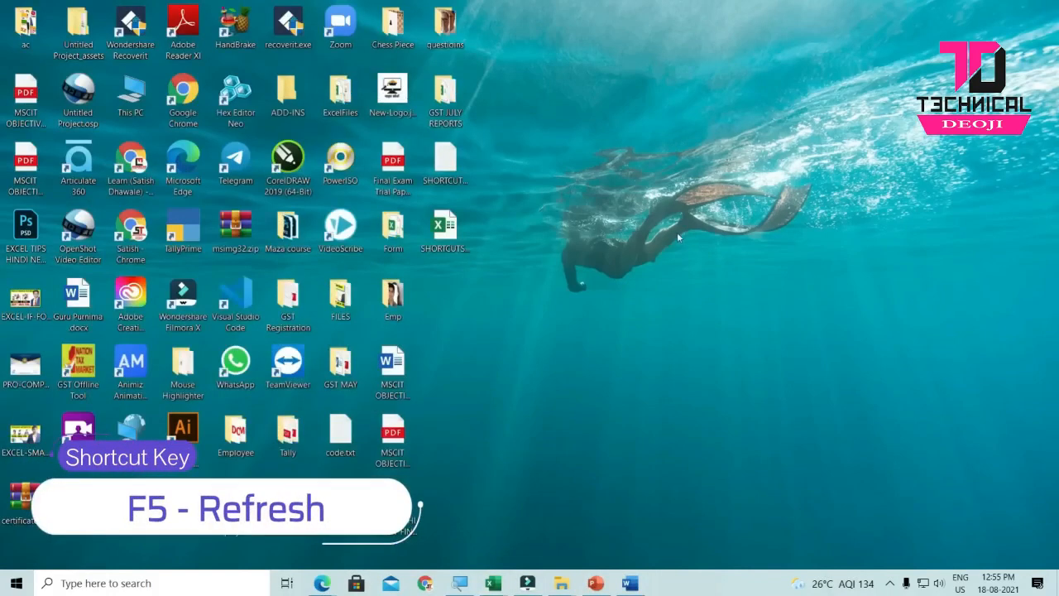
{"action": "key", "text": "F5"}
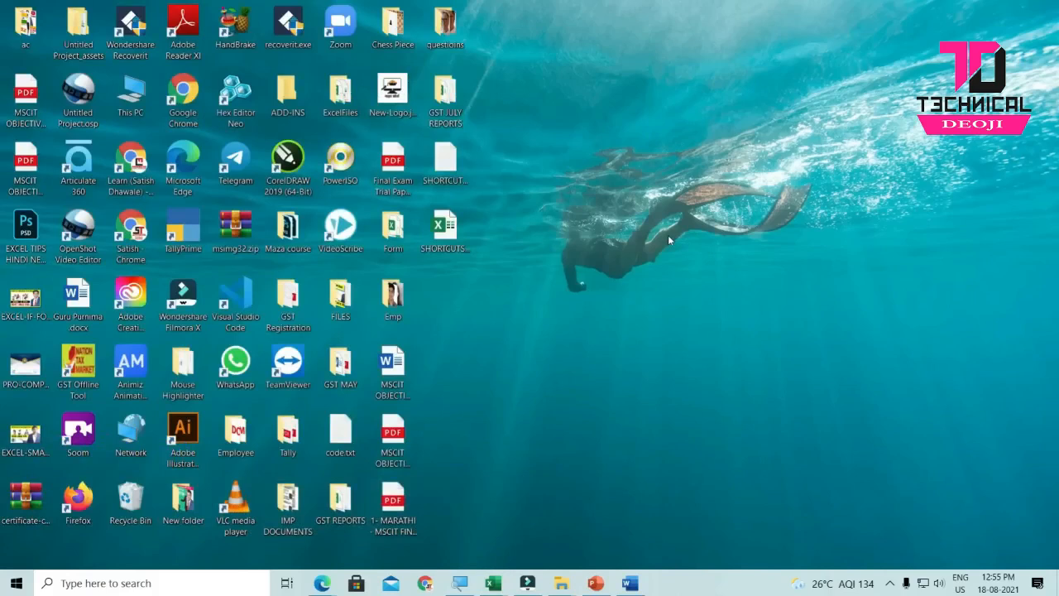
{"action": "right_click", "coordinate": [643, 221]}
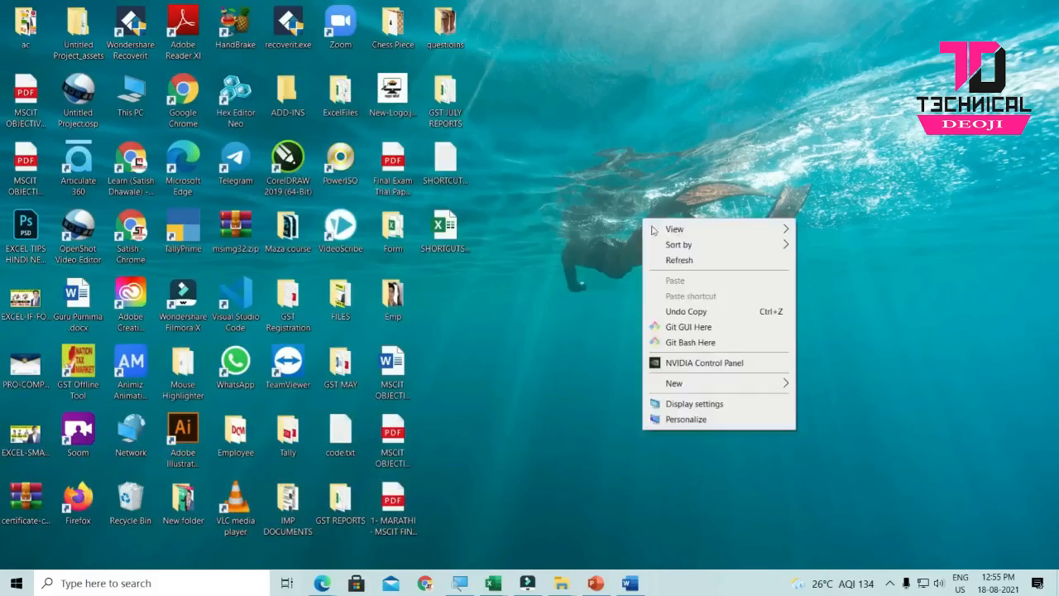
{"action": "left_click", "coordinate": [678, 263]}
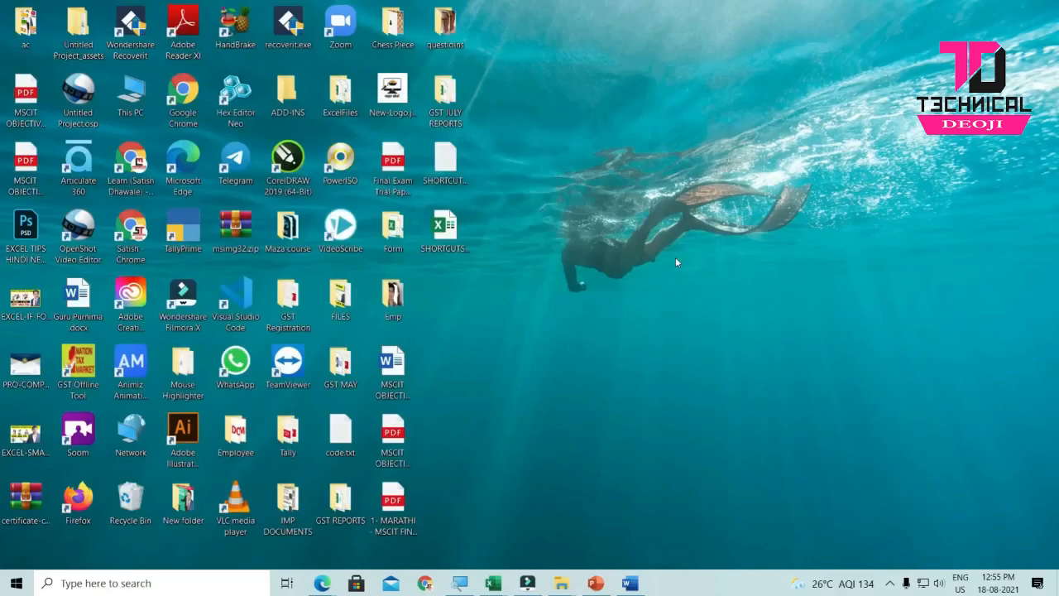
- Switch to the Word document, open Go To for page navigation, and close it
{"action": "left_click", "coordinate": [630, 583]}
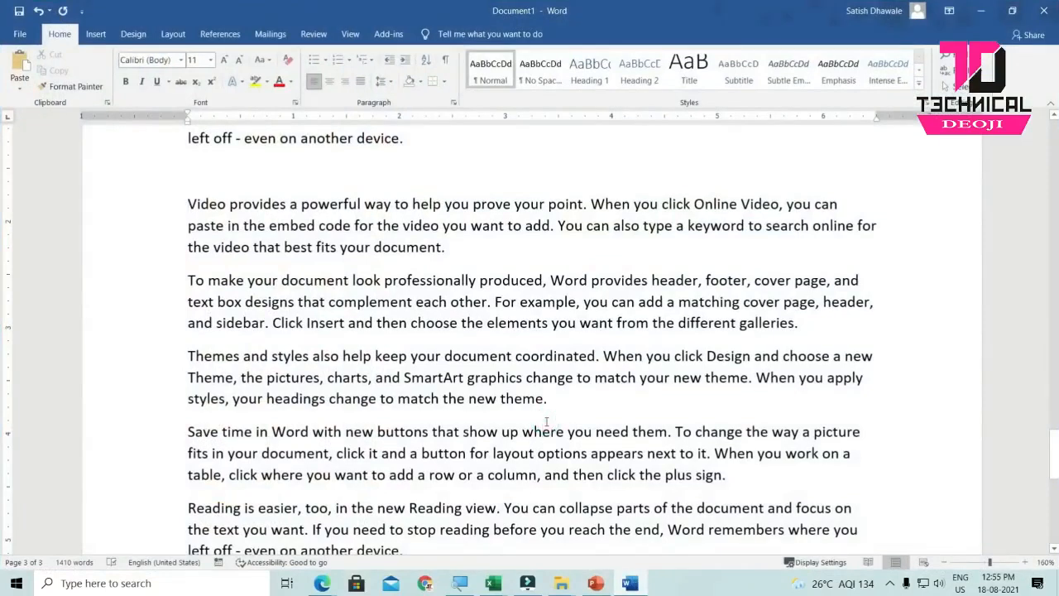
{"action": "key", "text": "ctrl+g"}
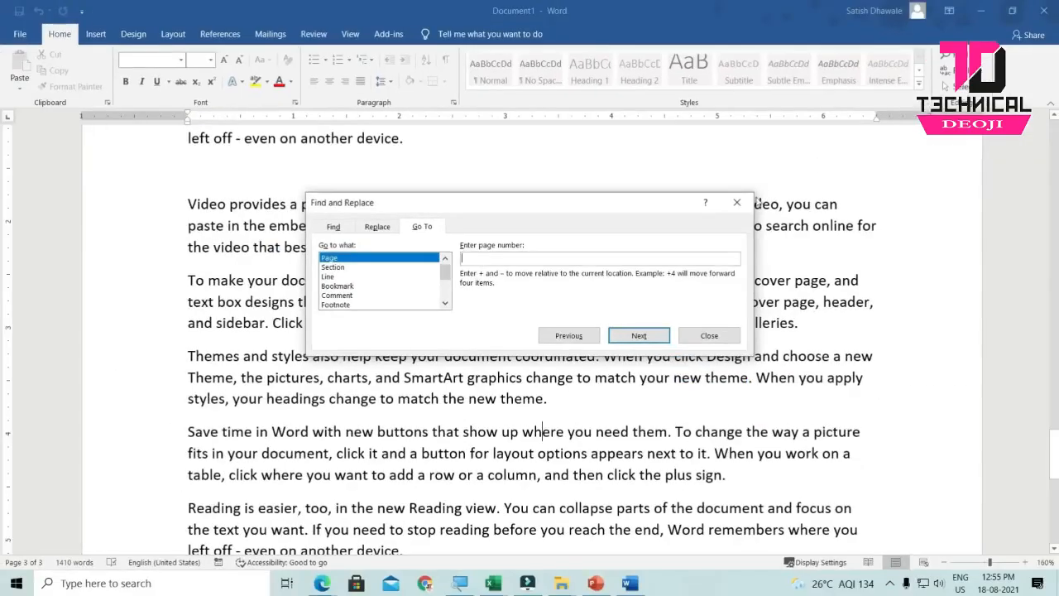
{"action": "left_click", "coordinate": [735, 201]}
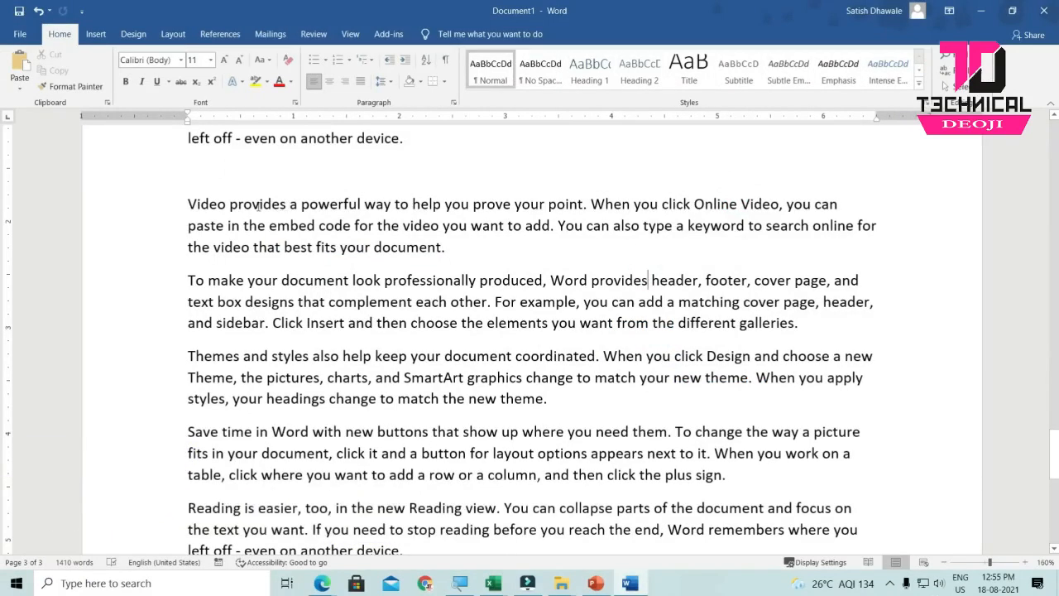
- Misspell "provides" in the page's "Video provides" paragraph as "provde"
{"action": "key", "text": "Delete"}
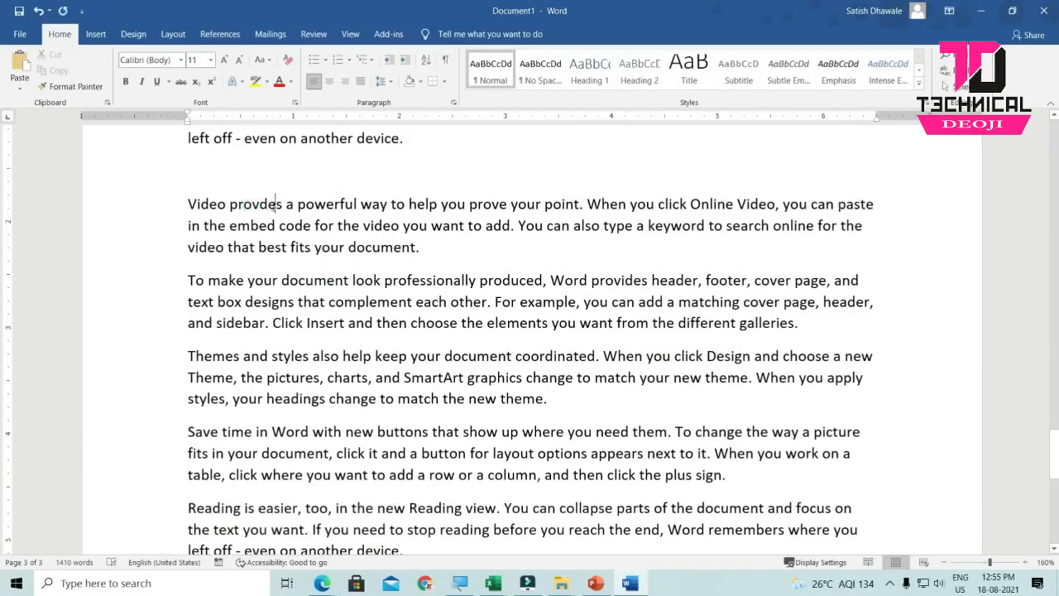
{"action": "key", "text": "Delete"}
{"action": "left_click", "coordinate": [282, 246]}
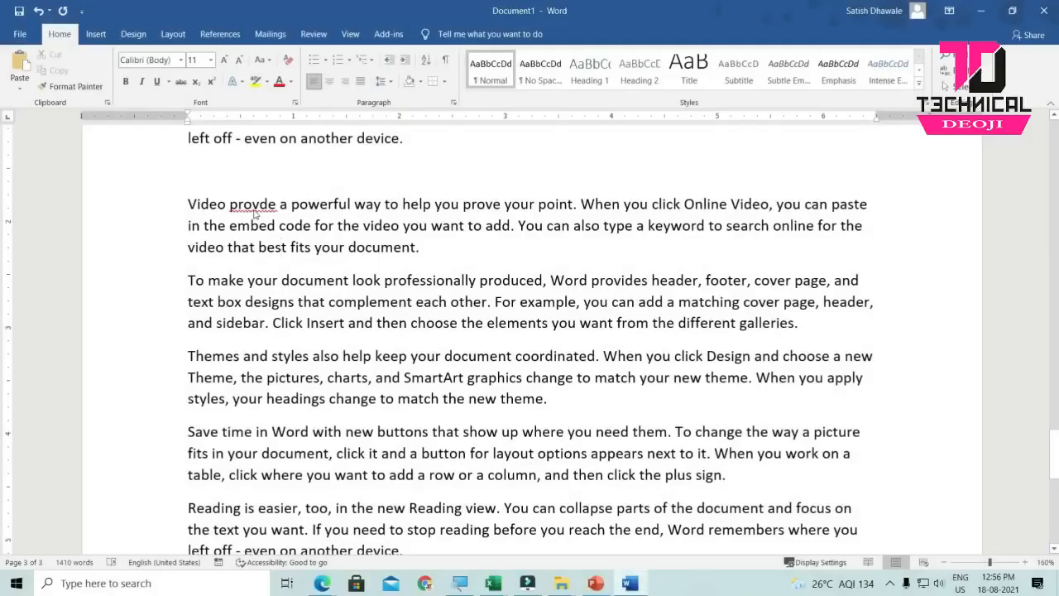
- Run the spelling check, replace "provde" with "provide", and finish the check
{"action": "key", "text": "F7"}
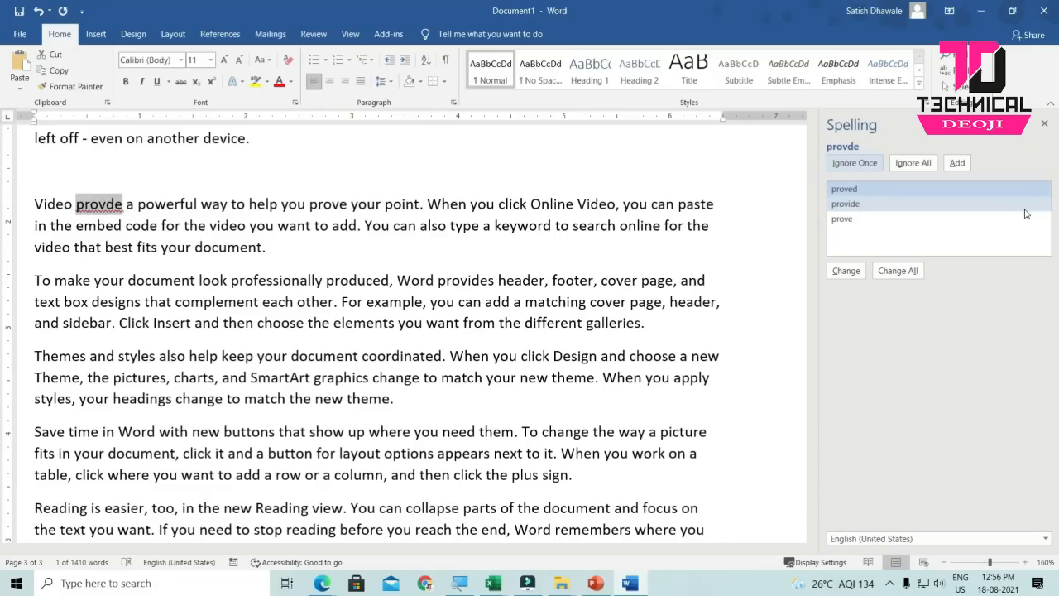
{"action": "left_click", "coordinate": [962, 206]}
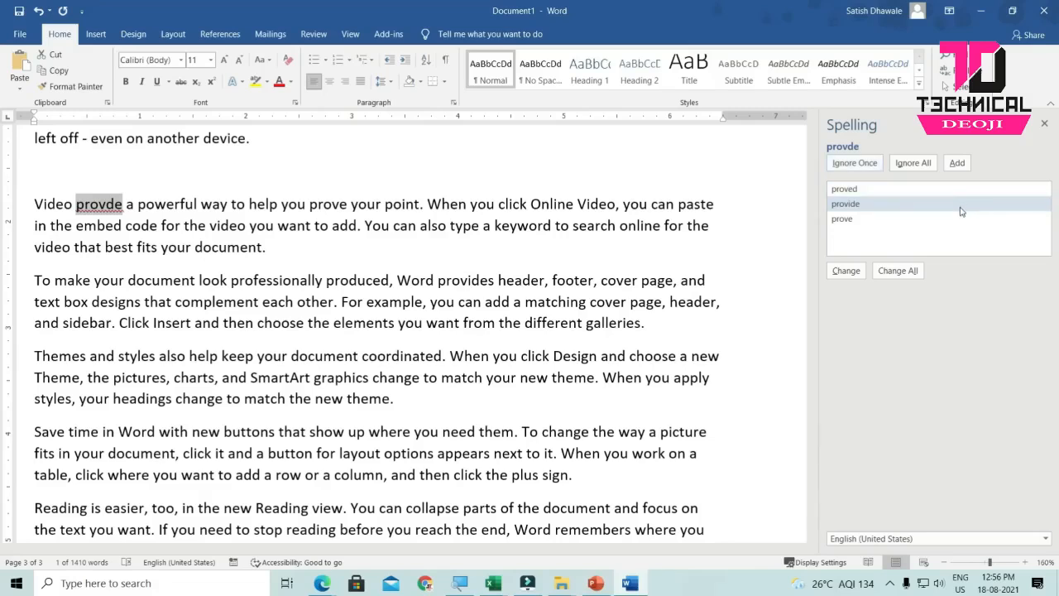
{"action": "left_click", "coordinate": [851, 270]}
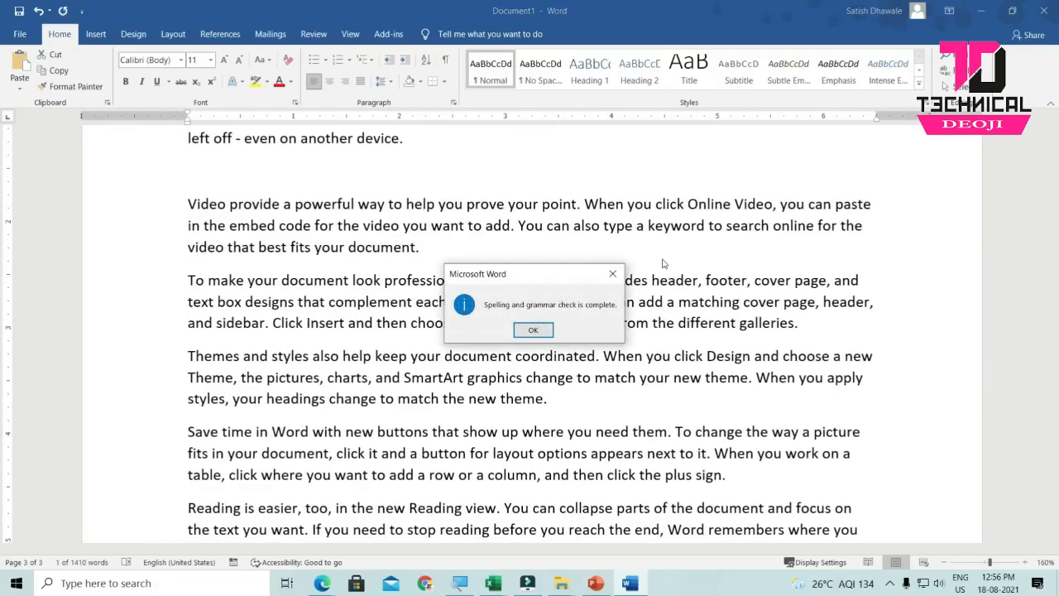
{"action": "left_click", "coordinate": [533, 330]}
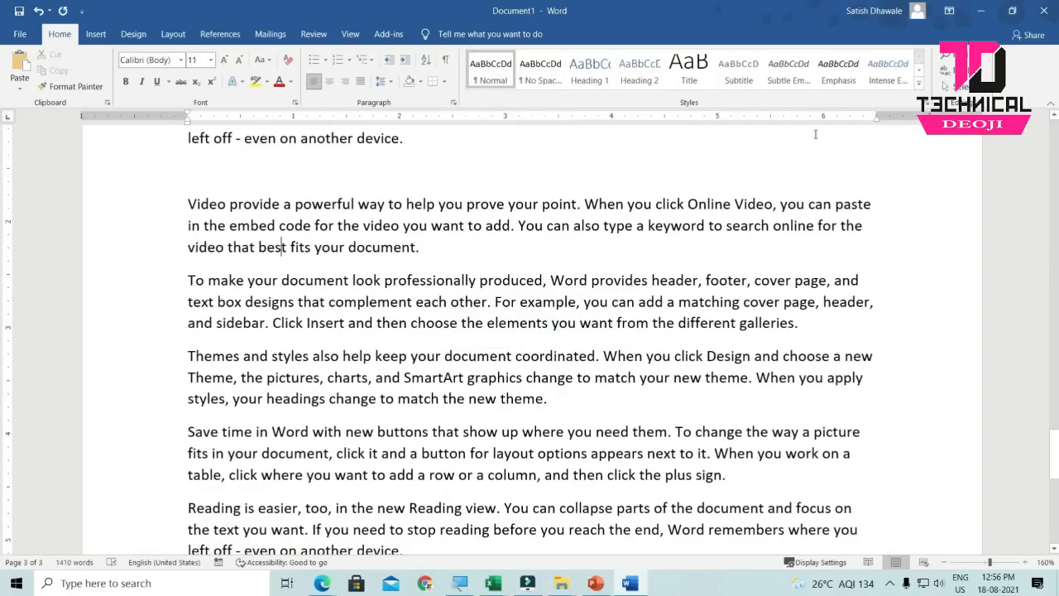
- Minimize Word and rename the desktop file "MSCIT OBJECTIVE PDF.pdf" as "ABCD.pdf"
{"action": "left_click", "coordinate": [980, 11]}
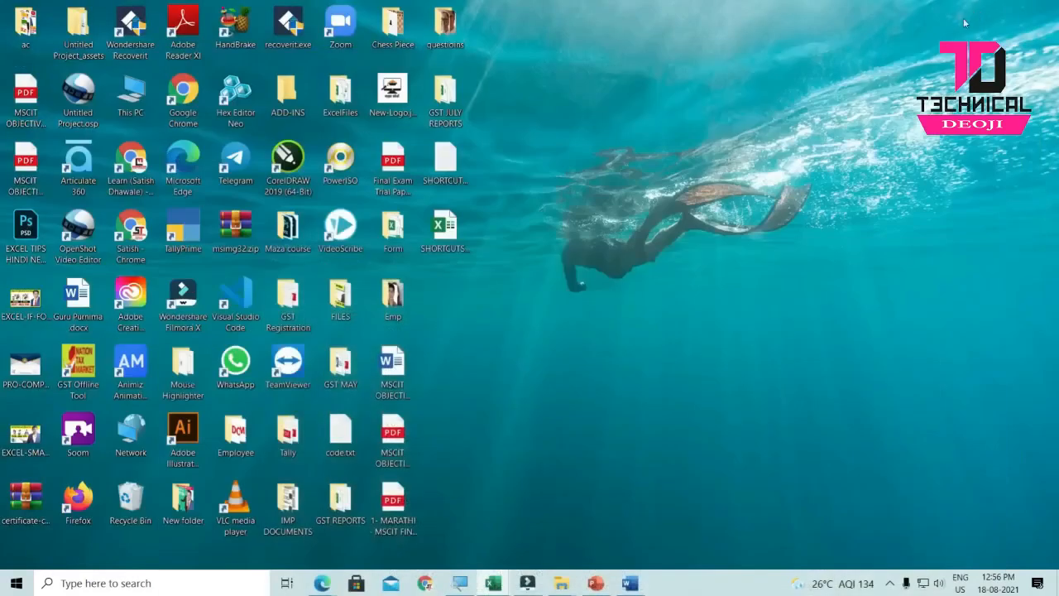
{"action": "left_click", "coordinate": [460, 237]}
{"action": "left_click", "coordinate": [445, 98]}
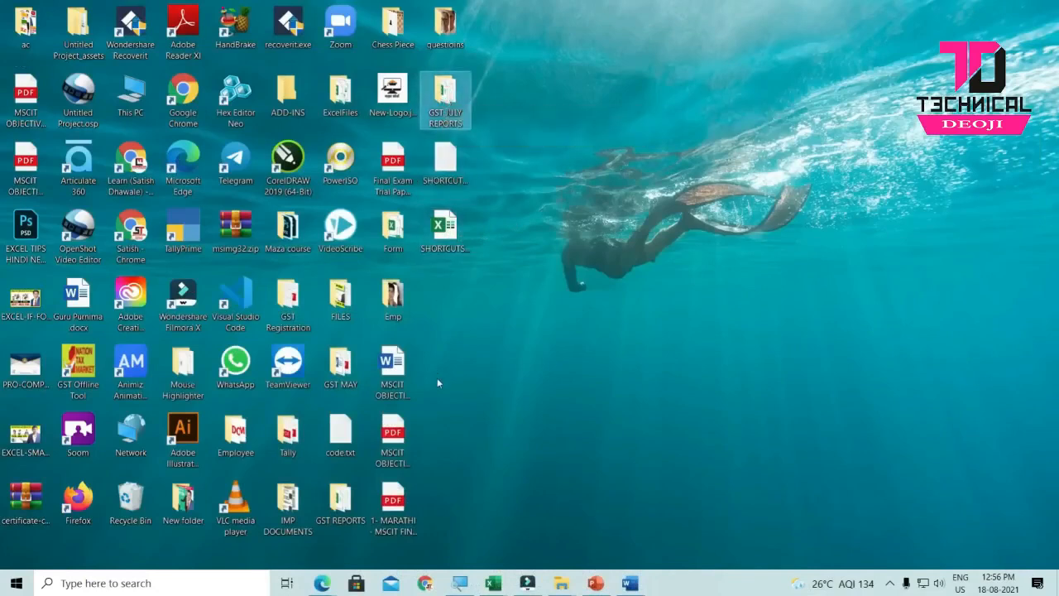
{"action": "left_click", "coordinate": [389, 447]}
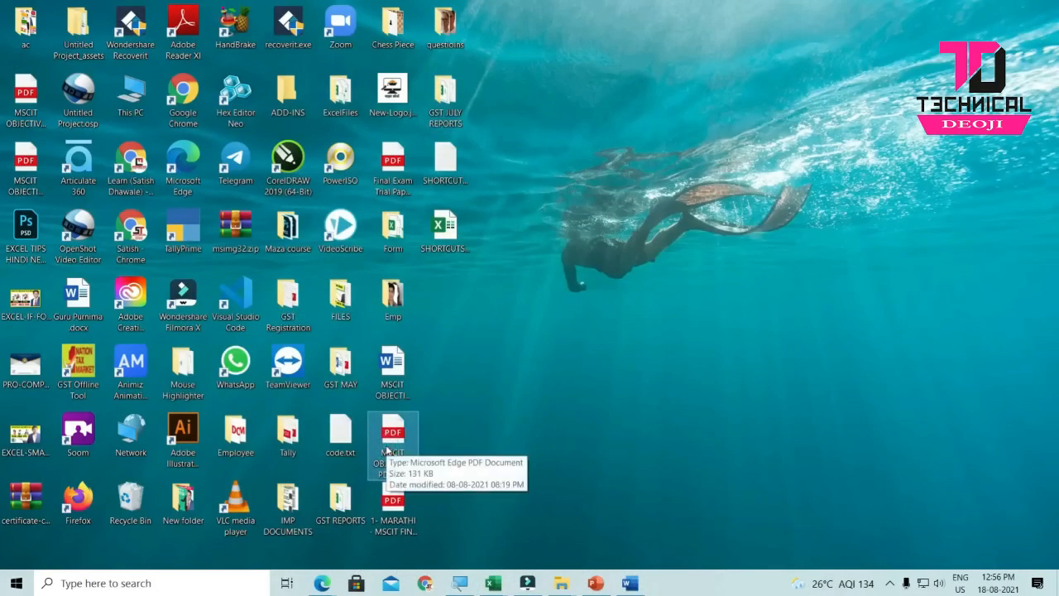
{"action": "double_click", "coordinate": [387, 449]}
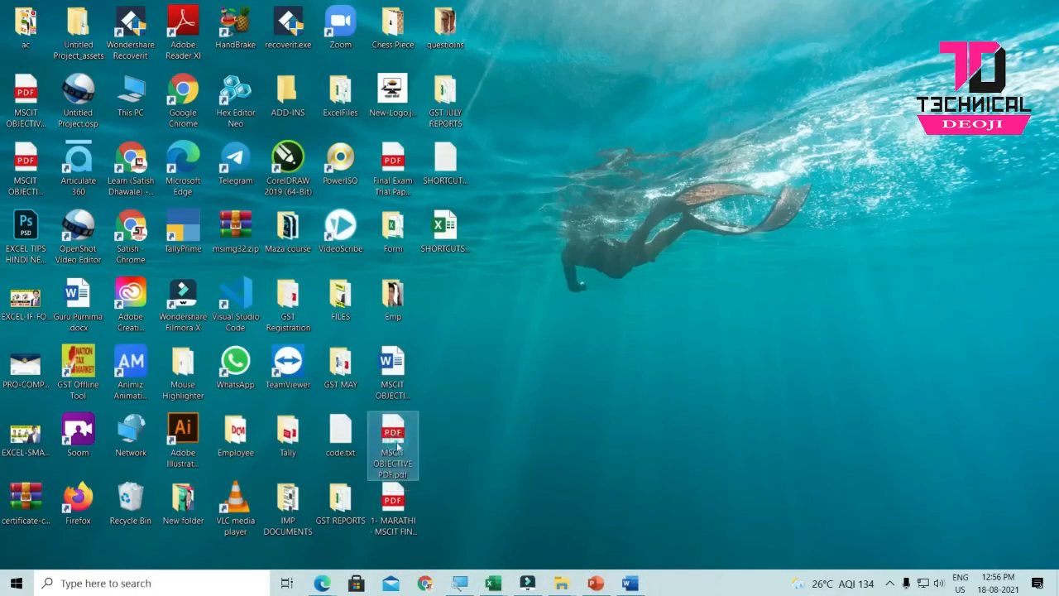
{"action": "key", "text": "F2"}
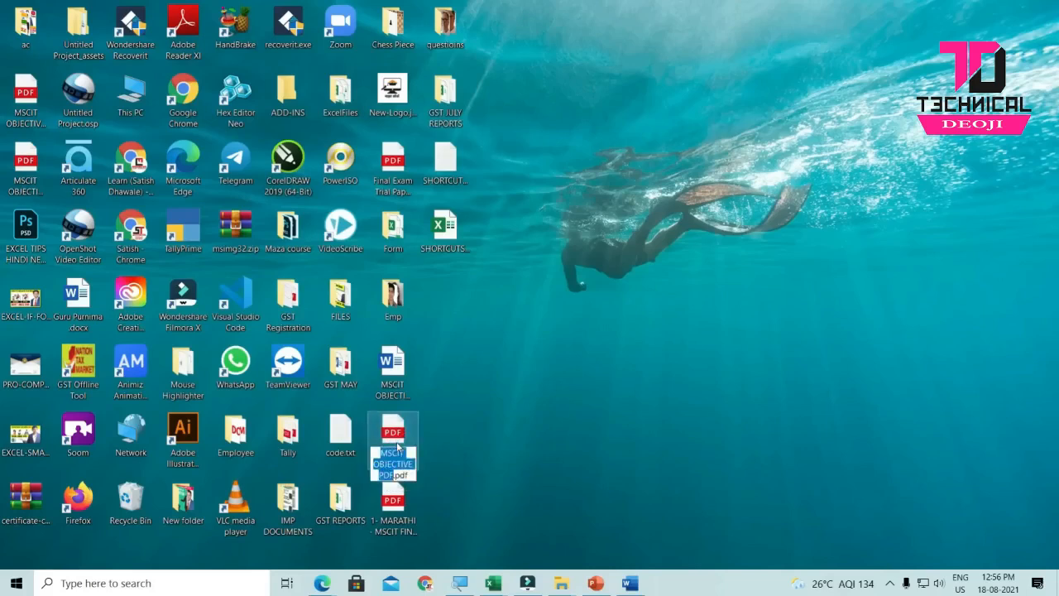
{"action": "type", "text": "ABCD"}
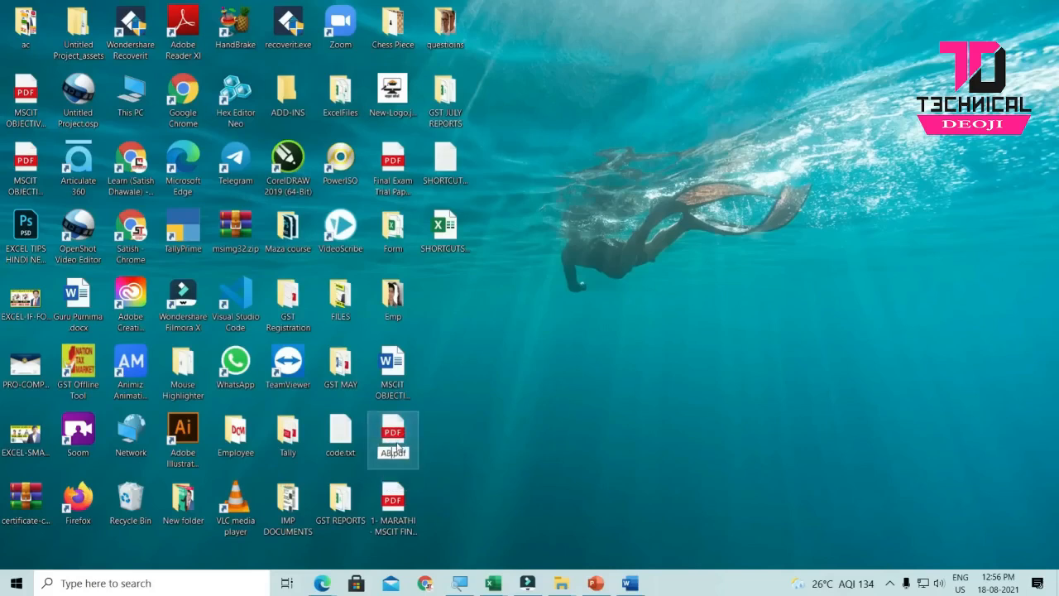
{"action": "key", "text": "Return"}
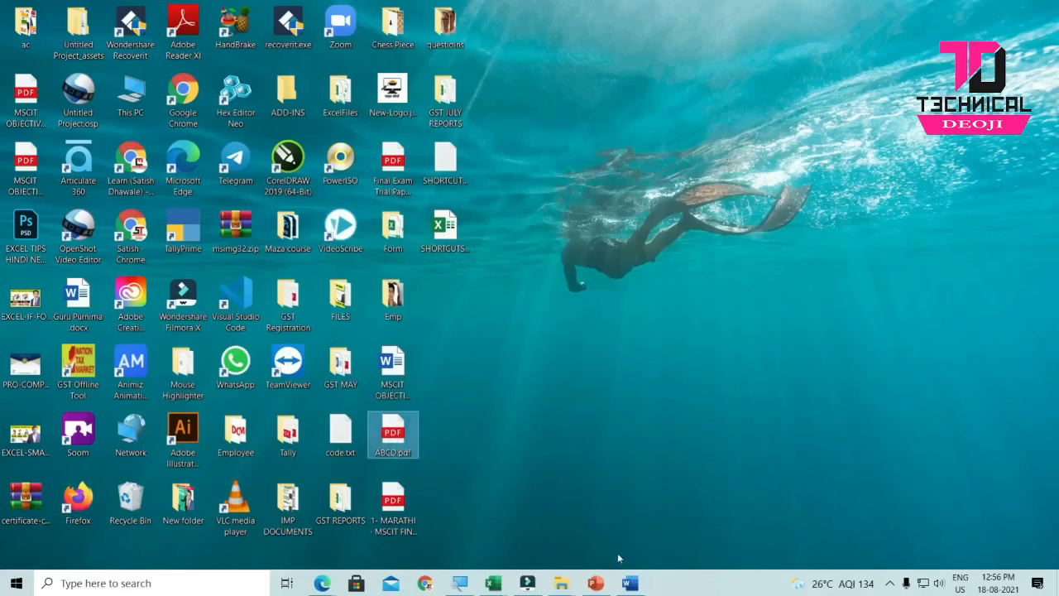
- Switch to the Excel workbook Book2 and enter "DSFDSFDS" in cell C2
{"action": "mouse_move", "coordinate": [495, 584]}
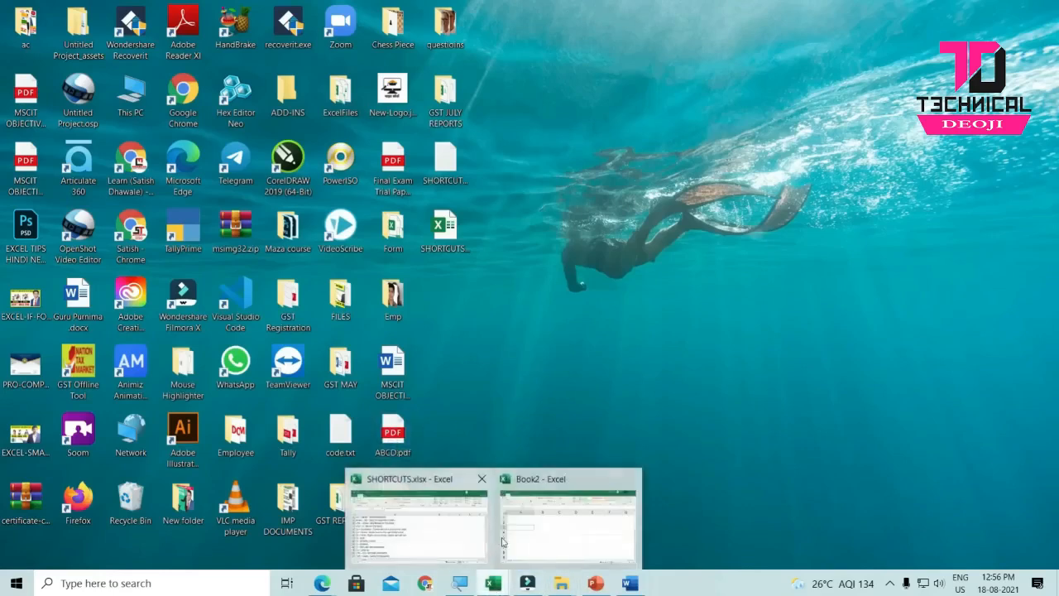
{"action": "left_click", "coordinate": [571, 518]}
{"action": "type", "text": "DSFDSFDS"}
{"action": "key", "text": "Return"}
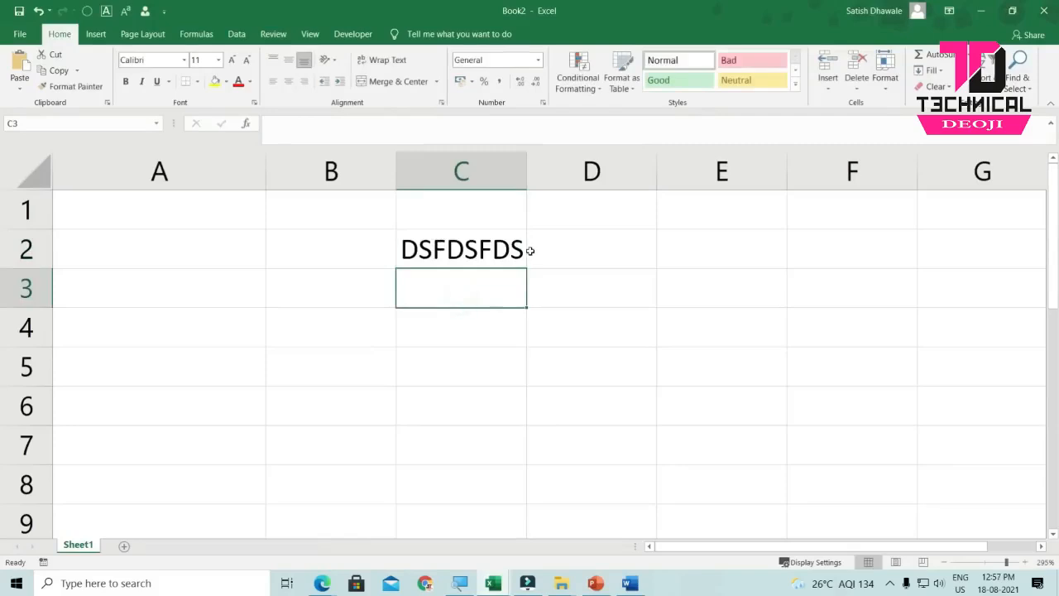
- Open cell C2 for editing, cancel the edit, and replace the cell's content with "FGDFG"
{"action": "left_click", "coordinate": [490, 249]}
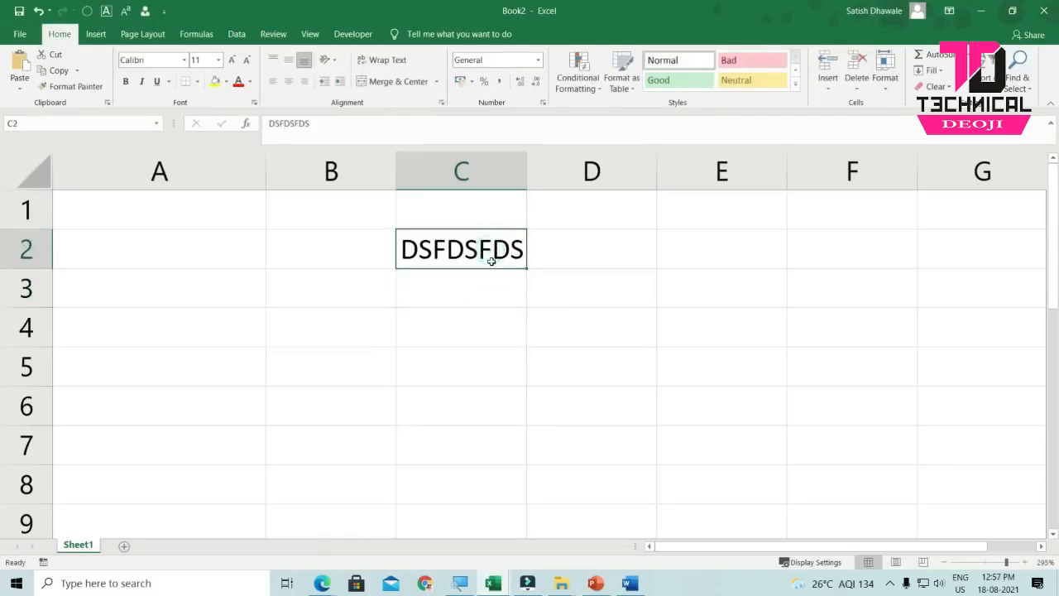
{"action": "key", "text": "F2"}
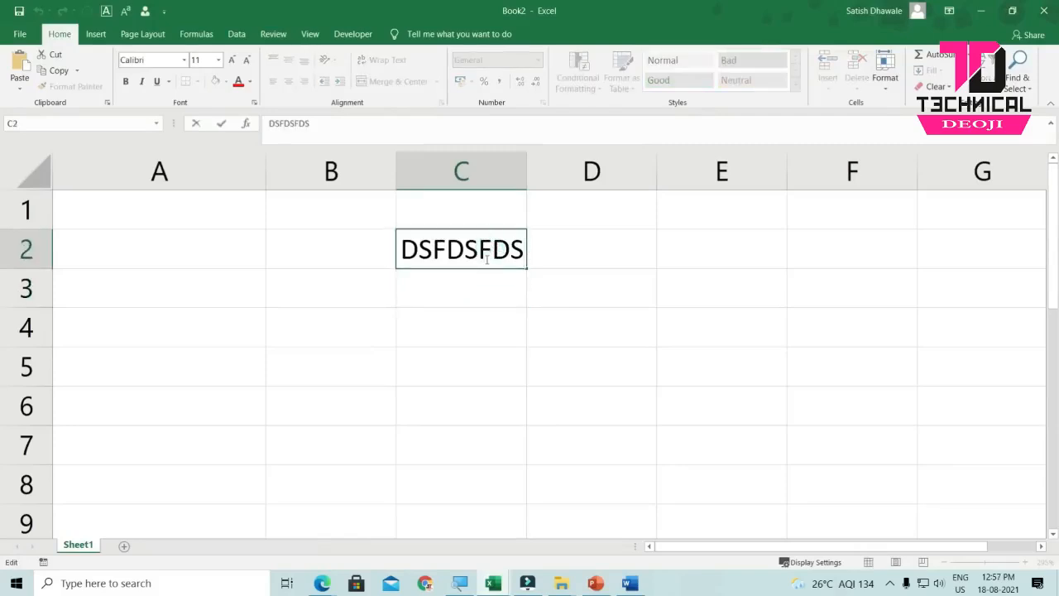
{"action": "key", "text": "Escape"}
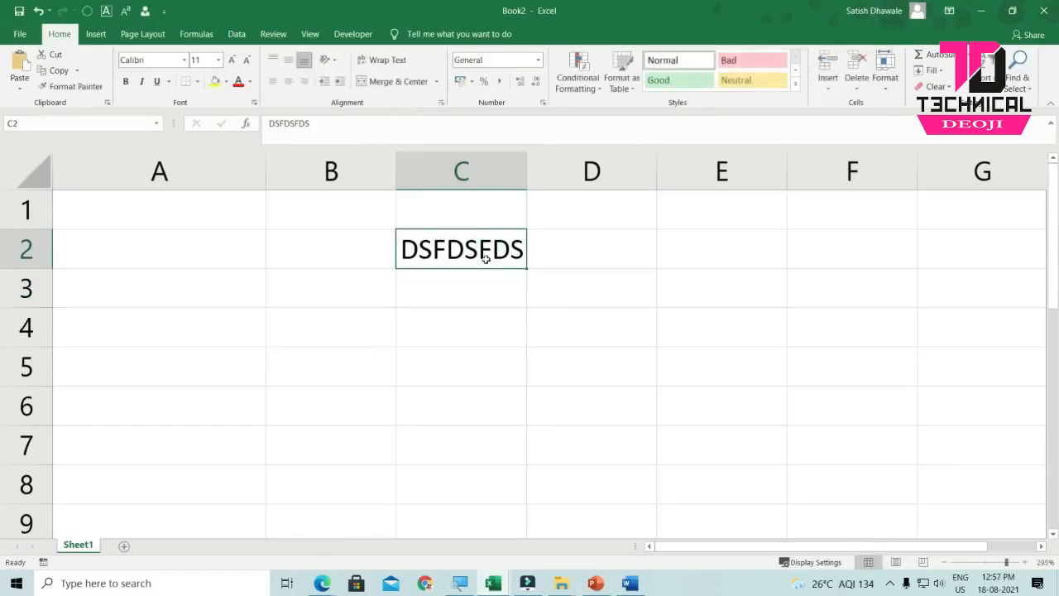
{"action": "type", "text": "FGDFG"}
{"action": "left_click", "coordinate": [480, 296]}
{"action": "left_click", "coordinate": [467, 360]}
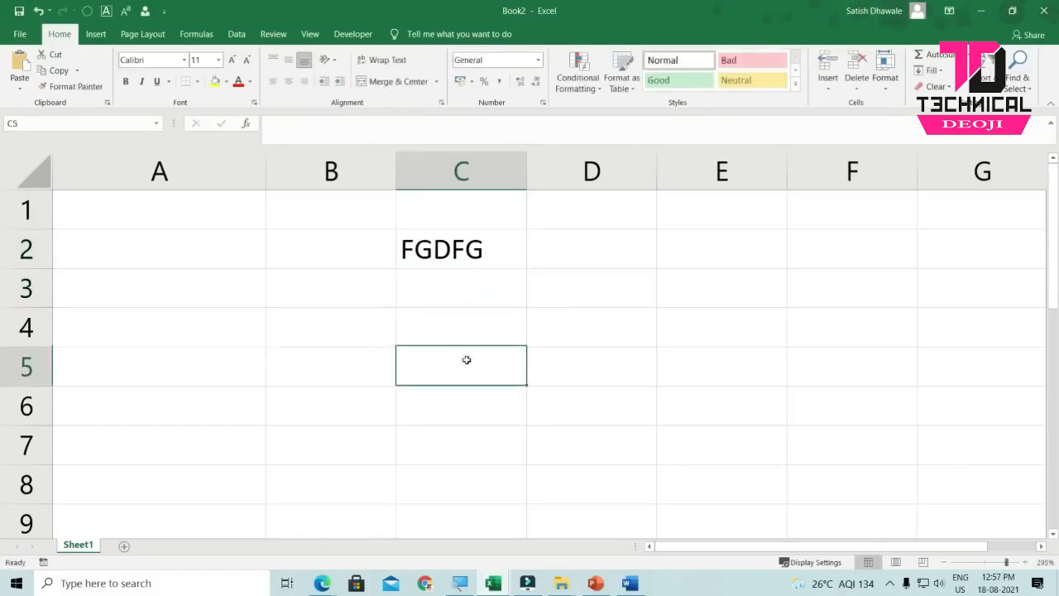
- Enter "DFGDF" in cell C5, append "FGFG" to it, and clear the cell
{"action": "type", "text": "DFGDF"}
{"action": "left_click", "coordinate": [478, 433]}
{"action": "left_click", "coordinate": [480, 371]}
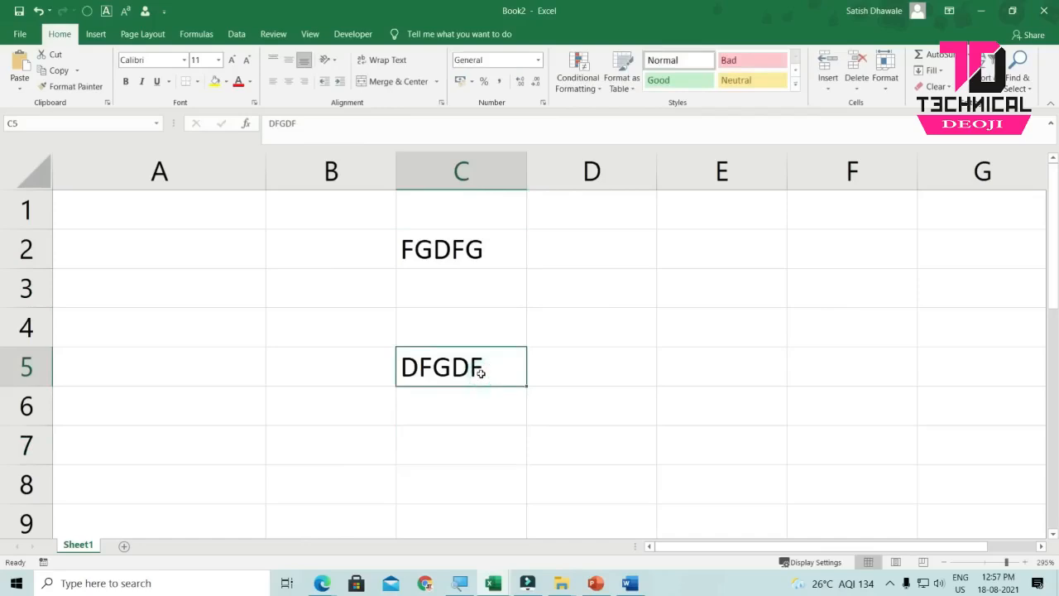
{"action": "double_click", "coordinate": [480, 372]}
{"action": "type", "text": "FGFG"}
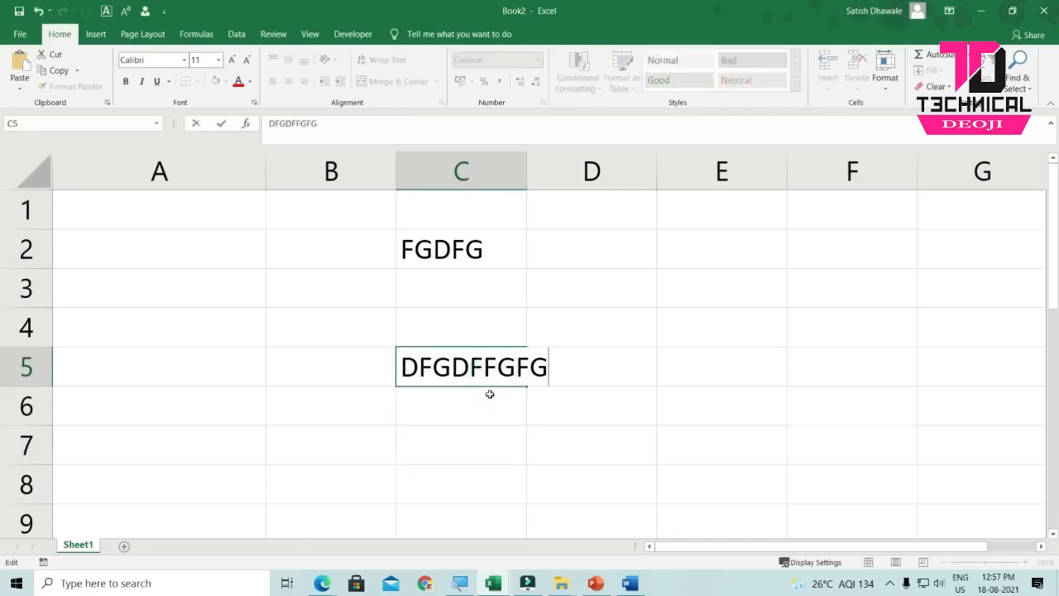
{"action": "left_click", "coordinate": [490, 424]}
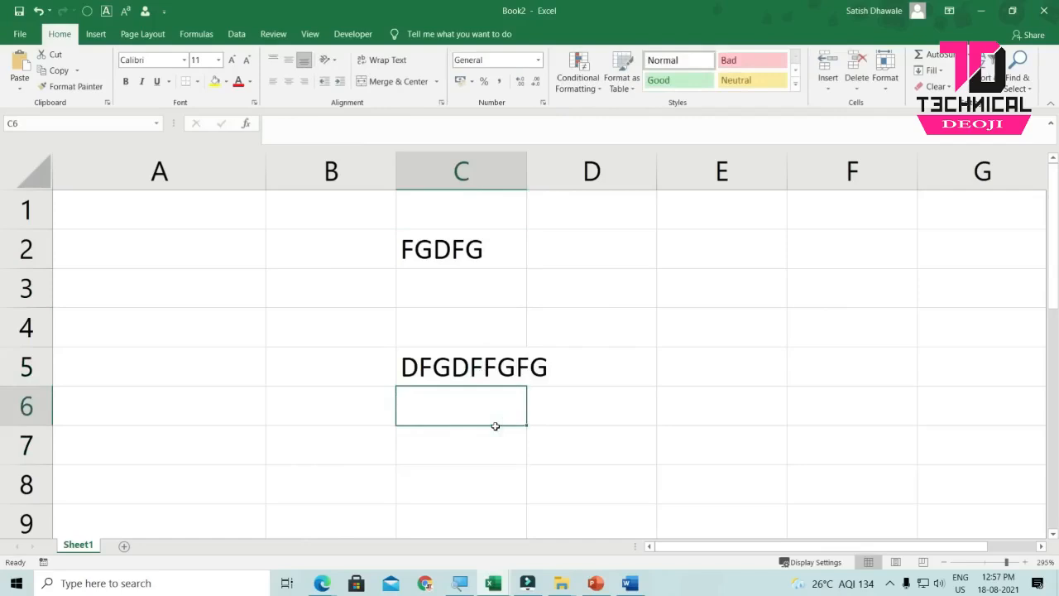
{"action": "left_click", "coordinate": [488, 374]}
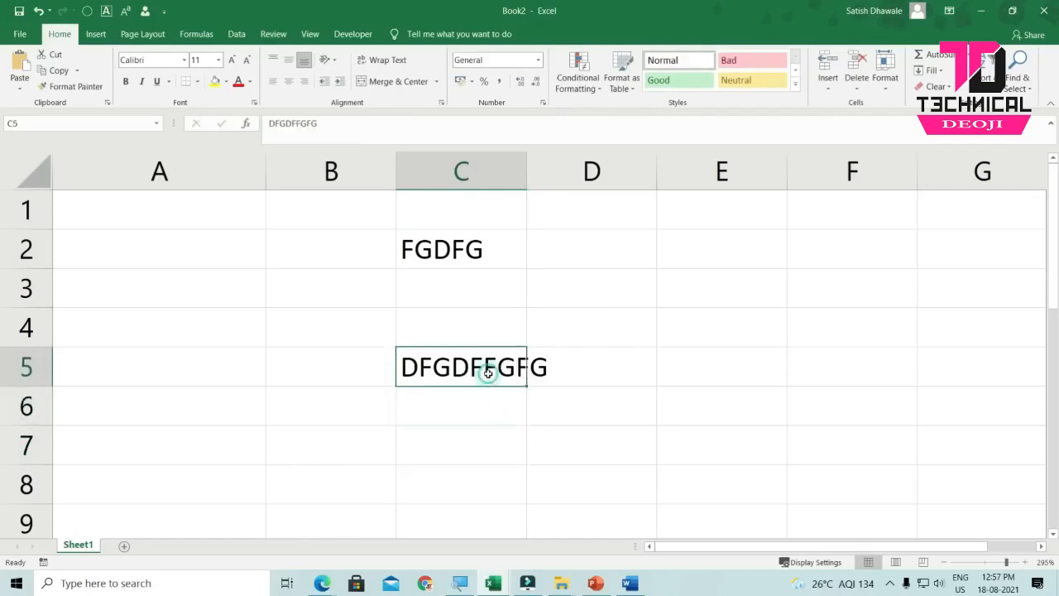
{"action": "key", "text": "Delete"}
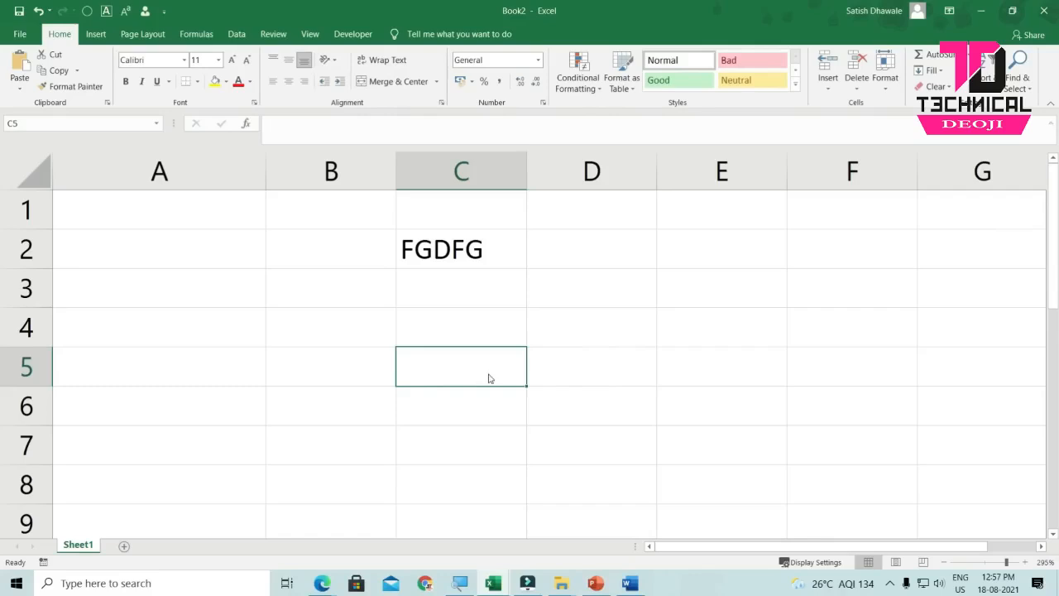
- Open and cancel the Save As dialog, and clear the content of cell C2
{"action": "key", "text": "F12"}
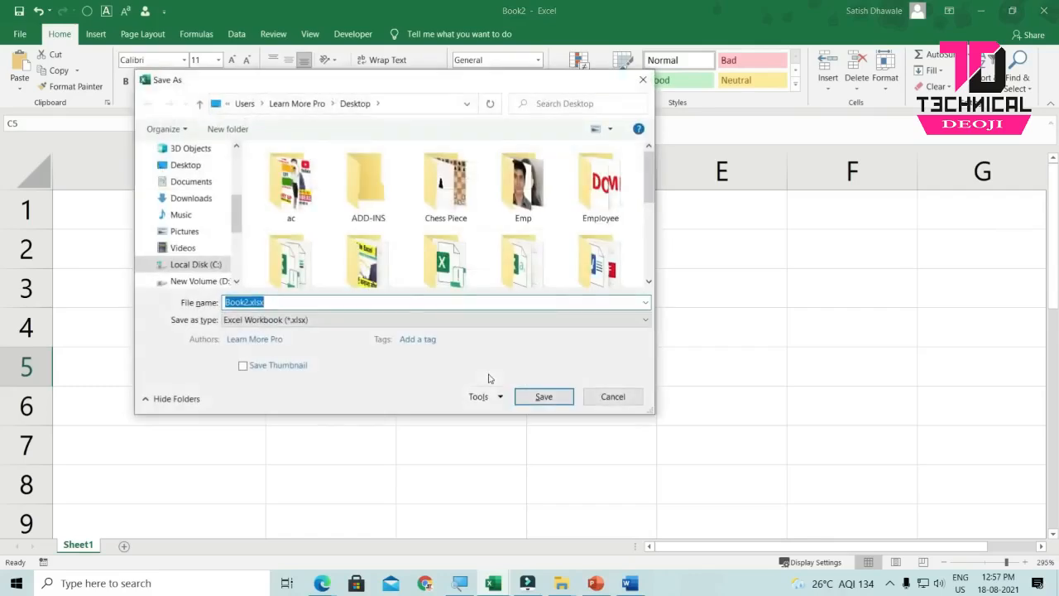
{"action": "left_click", "coordinate": [615, 397]}
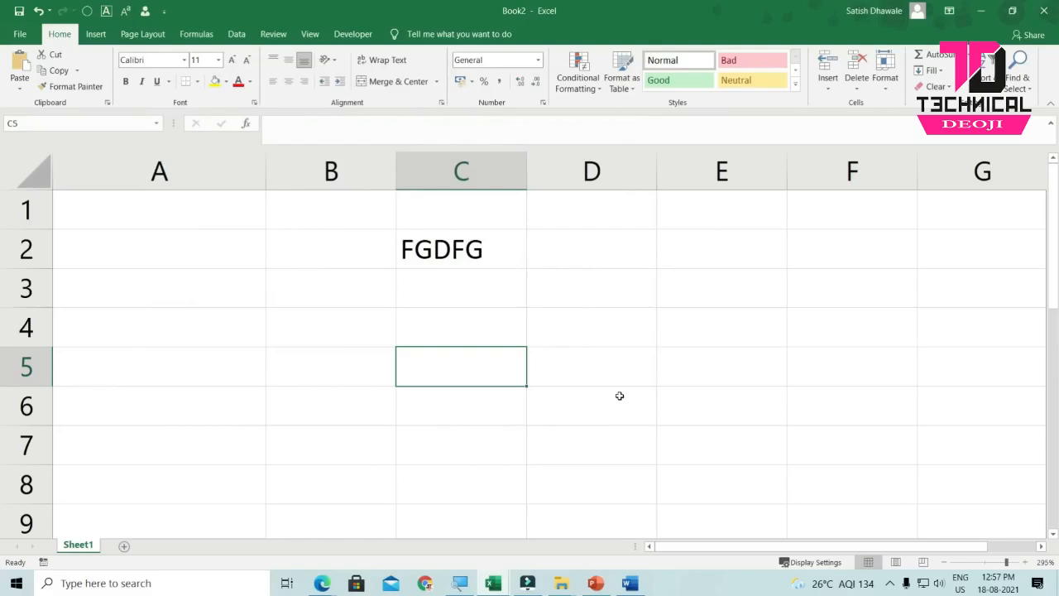
{"action": "left_click", "coordinate": [486, 248]}
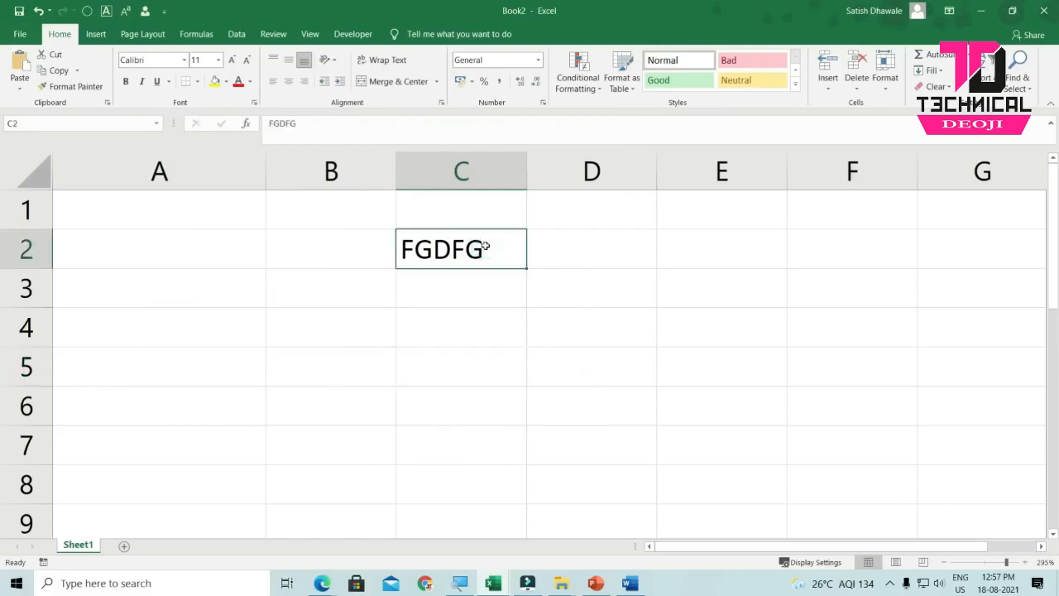
{"action": "key", "text": "Delete"}
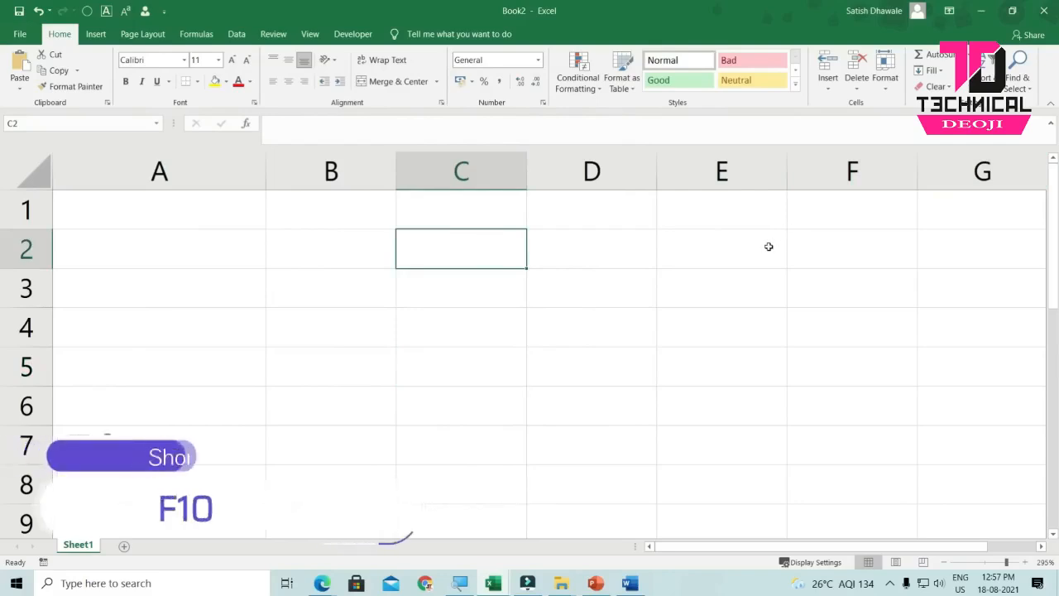
- Toggle the Excel window repeatedly between its restored and maximized sizes, ending with it maximized
{"action": "key", "text": "ctrl+F10"}
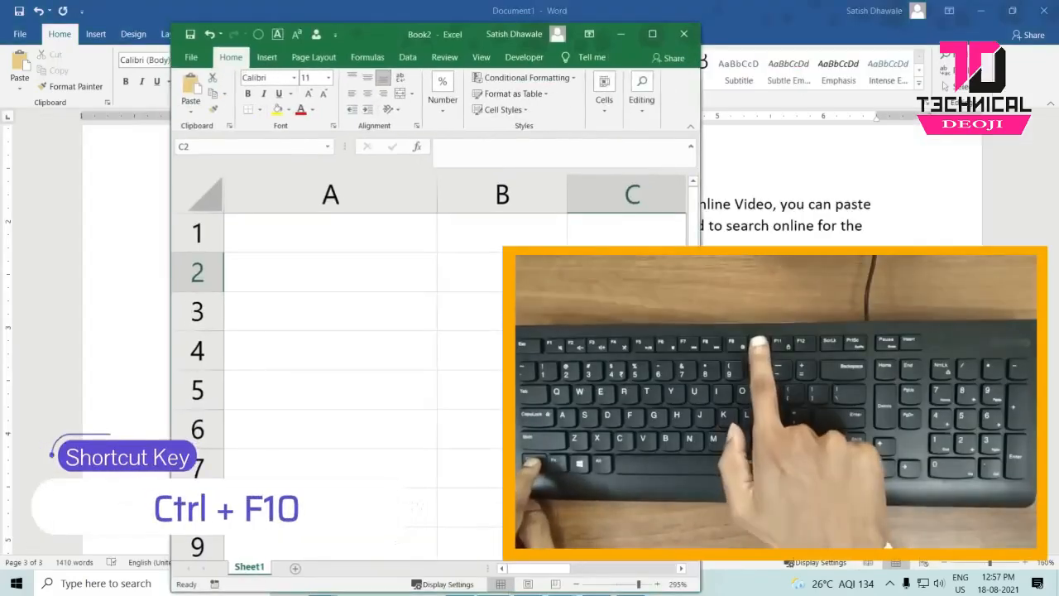
{"action": "key", "text": "ctrl+F10"}
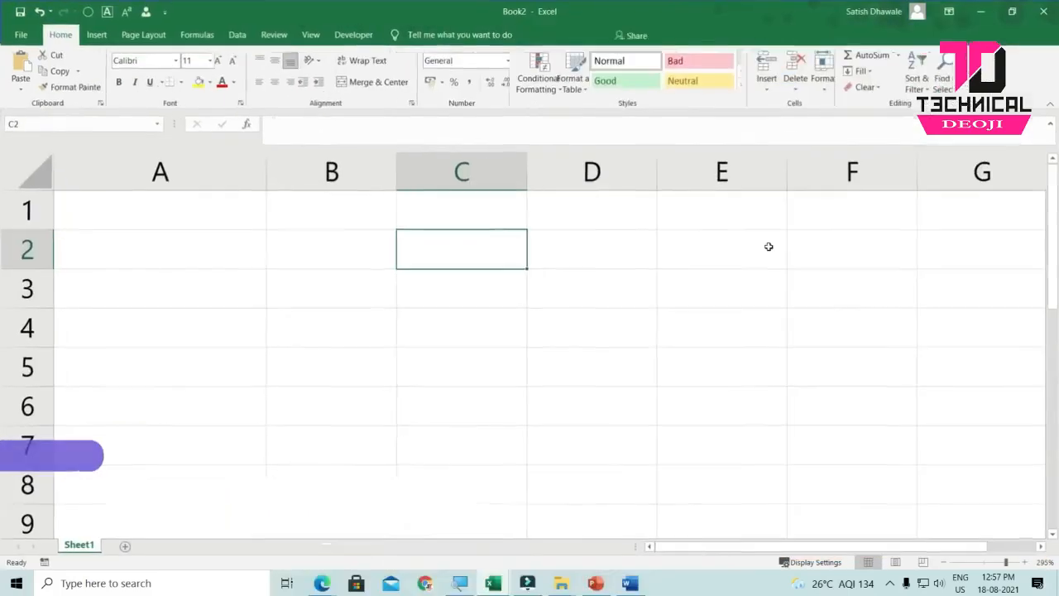
{"action": "key", "text": "ctrl+F10"}
{"action": "key", "text": "ctrl+F10"}
{"action": "key", "text": "ctrl+F10"}
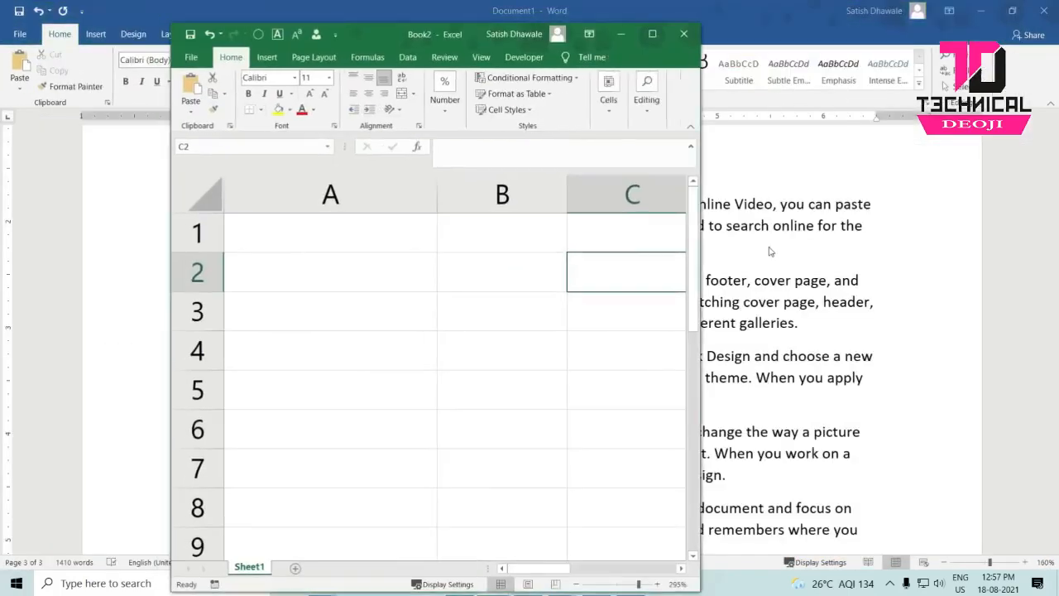
{"action": "key", "text": "ctrl+F10"}
{"action": "key", "text": "ctrl+F10"}
{"action": "key", "text": "ctrl+F10"}
{"action": "key", "text": "ctrl+F10"}
{"action": "key", "text": "ctrl+F10"}
{"action": "key", "text": "ctrl+F10"}
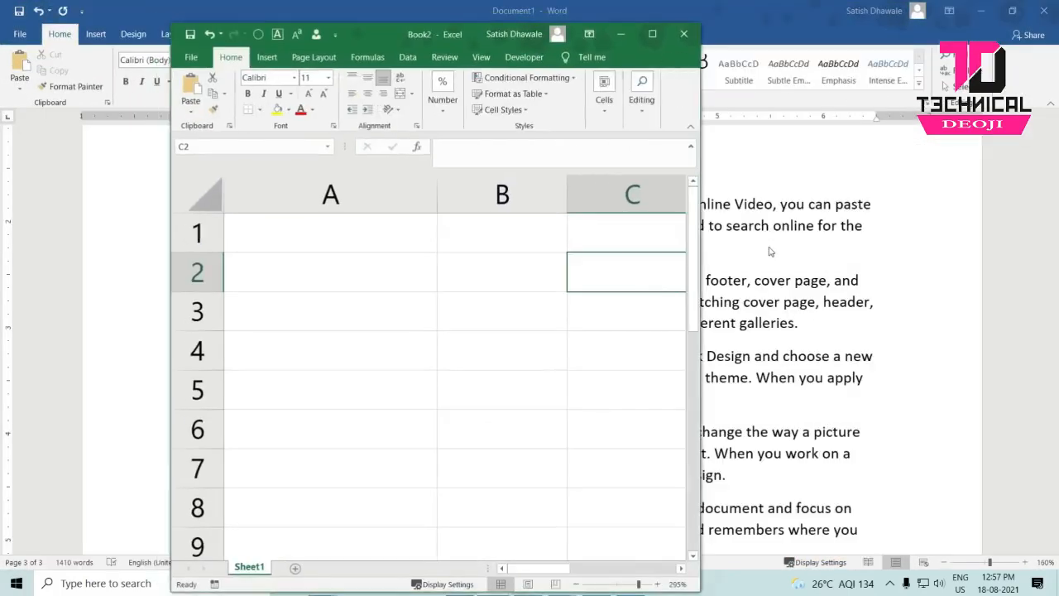
{"action": "key", "text": "ctrl+F10"}
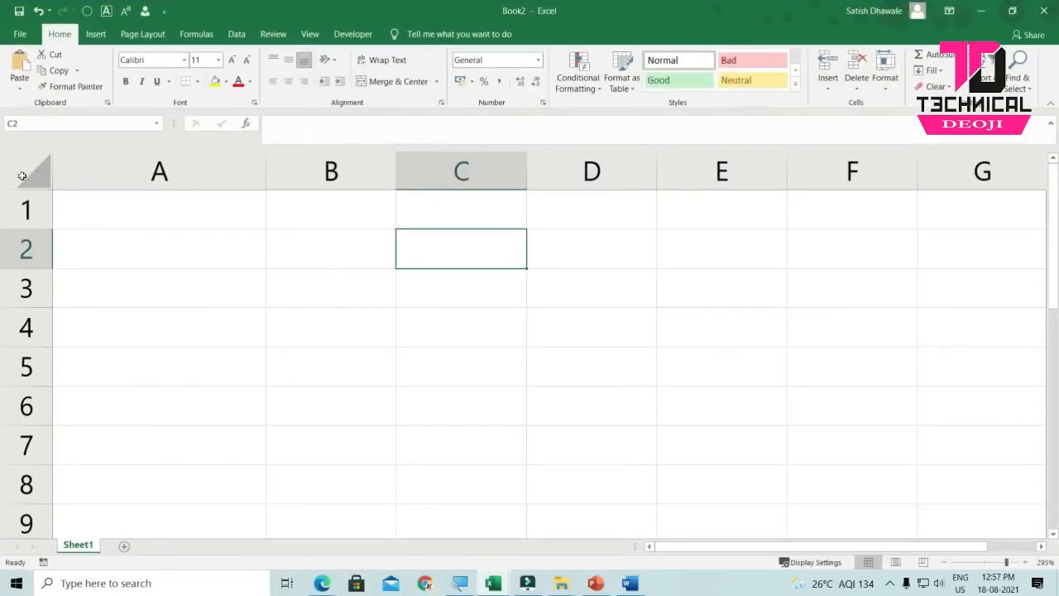
- Minimize the open Excel and Word windows to show the desktop
{"action": "scroll", "coordinate": [2, 414], "scroll_direction": "down", "scroll_amount": 2}
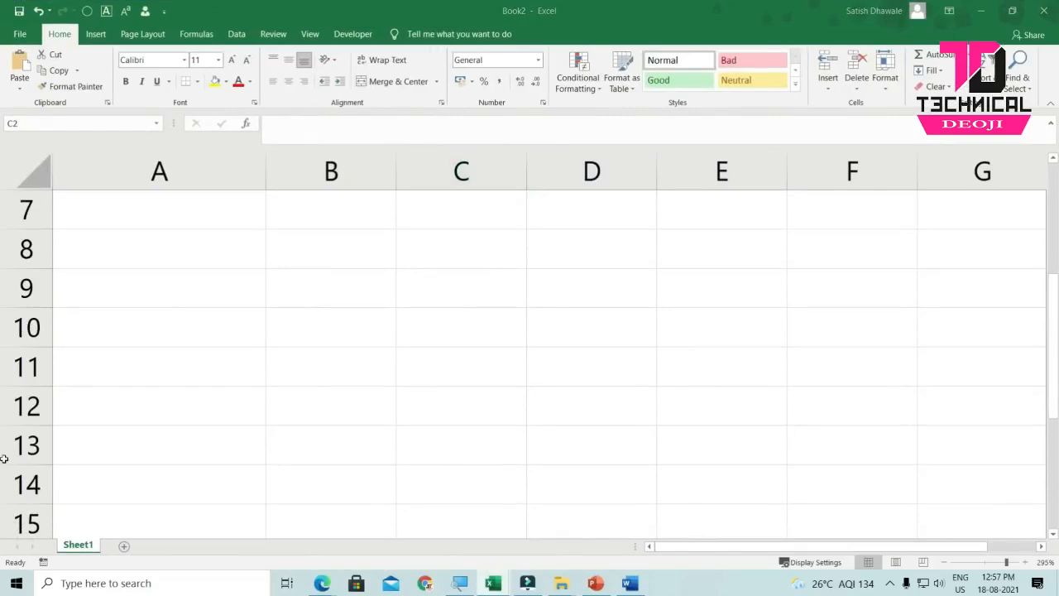
{"action": "left_click", "coordinate": [984, 10]}
{"action": "left_click", "coordinate": [984, 10]}
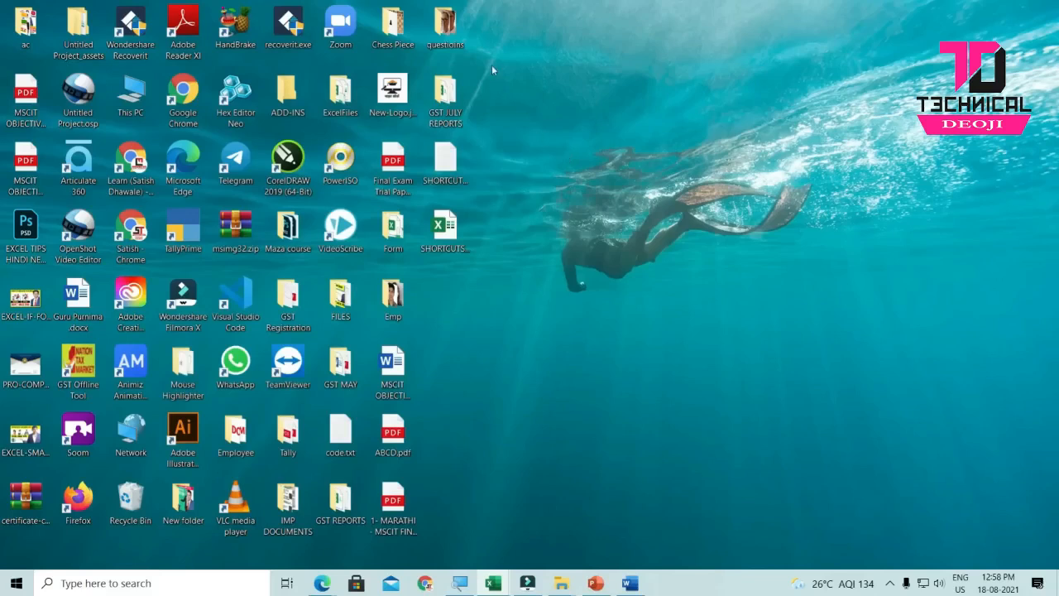
- Permanently delete the desktop file "ABCD.pdf", bypassing the Recycle Bin, and confirm the deletion
{"action": "left_click", "coordinate": [394, 437]}
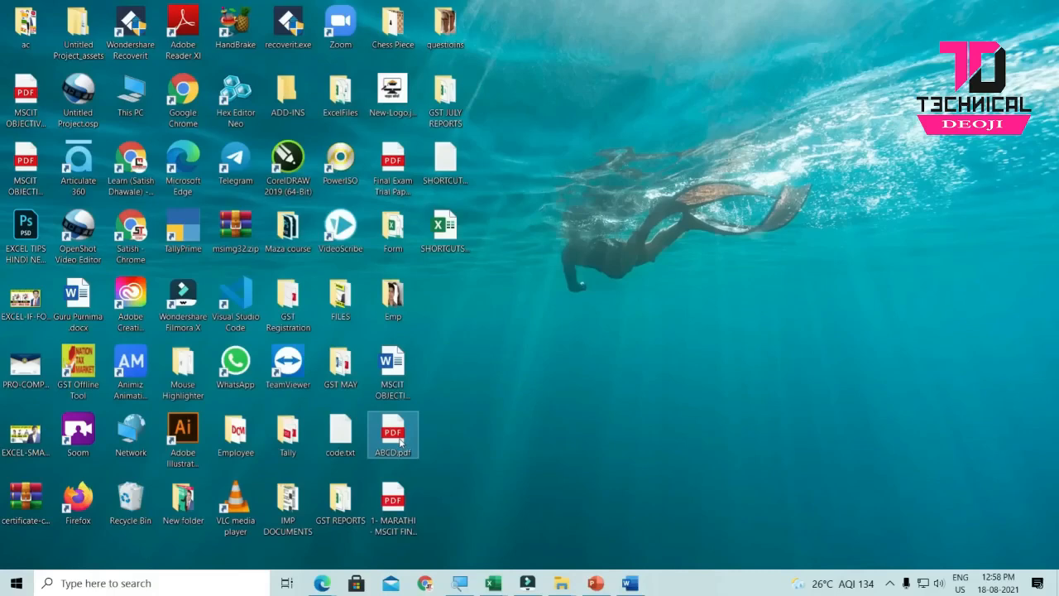
{"action": "left_click", "coordinate": [135, 499]}
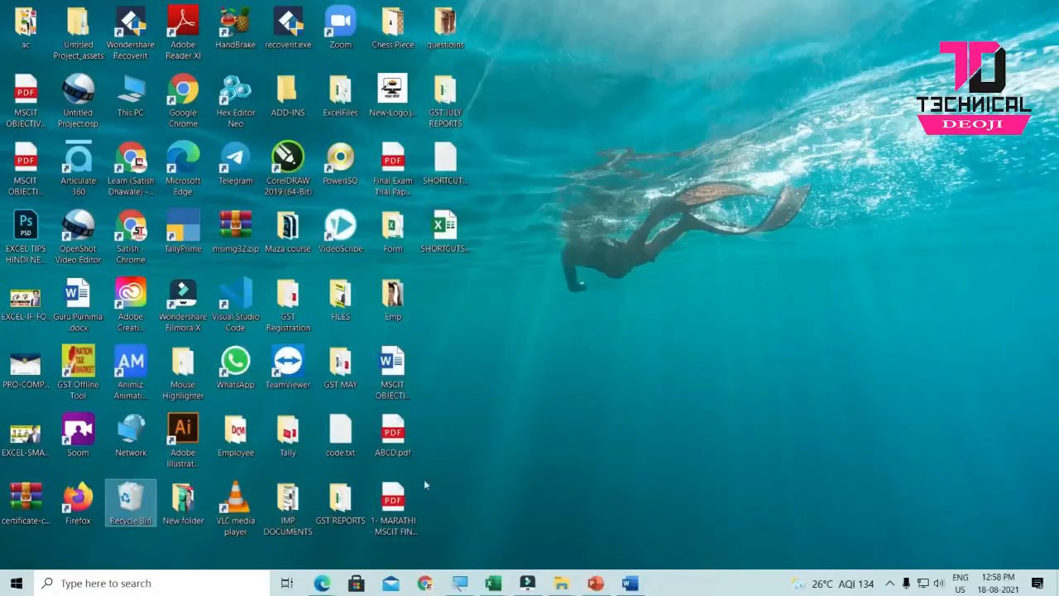
{"action": "left_click", "coordinate": [397, 438]}
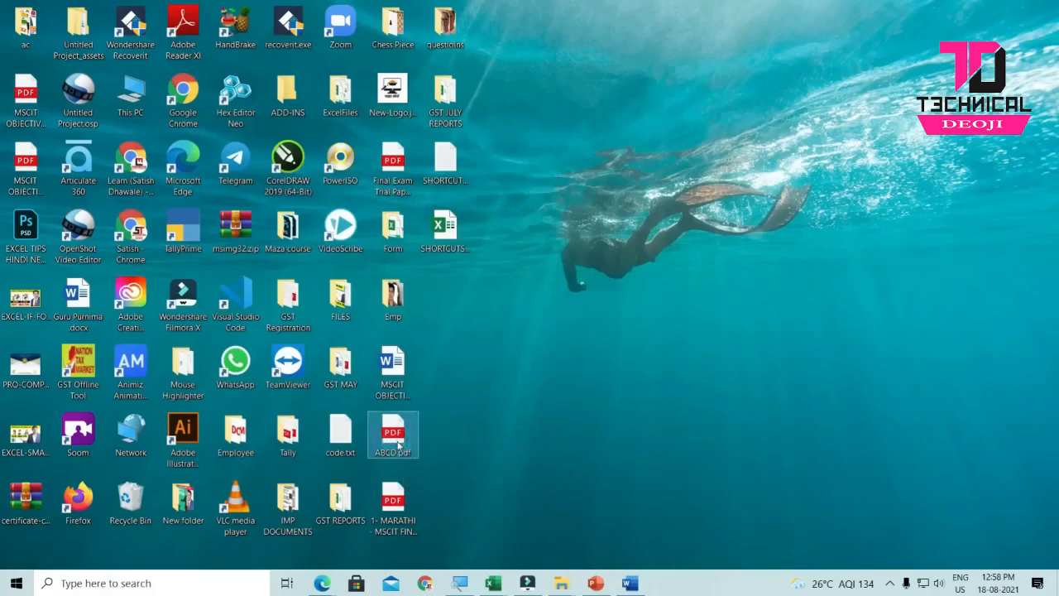
{"action": "key", "text": "shift+Delete"}
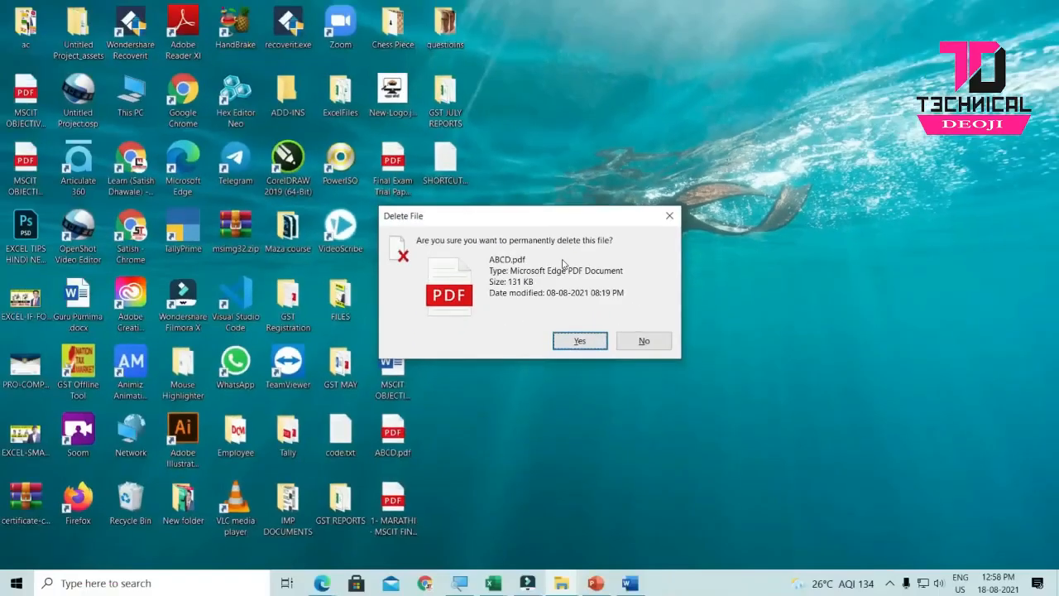
{"action": "key", "text": "Tab"}
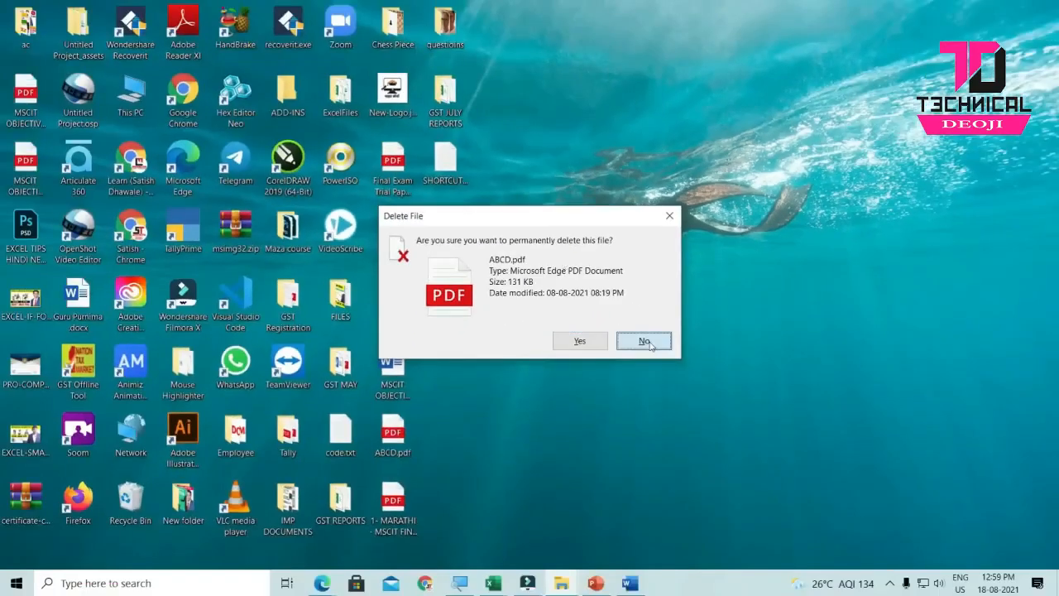
{"action": "left_click", "coordinate": [578, 340]}
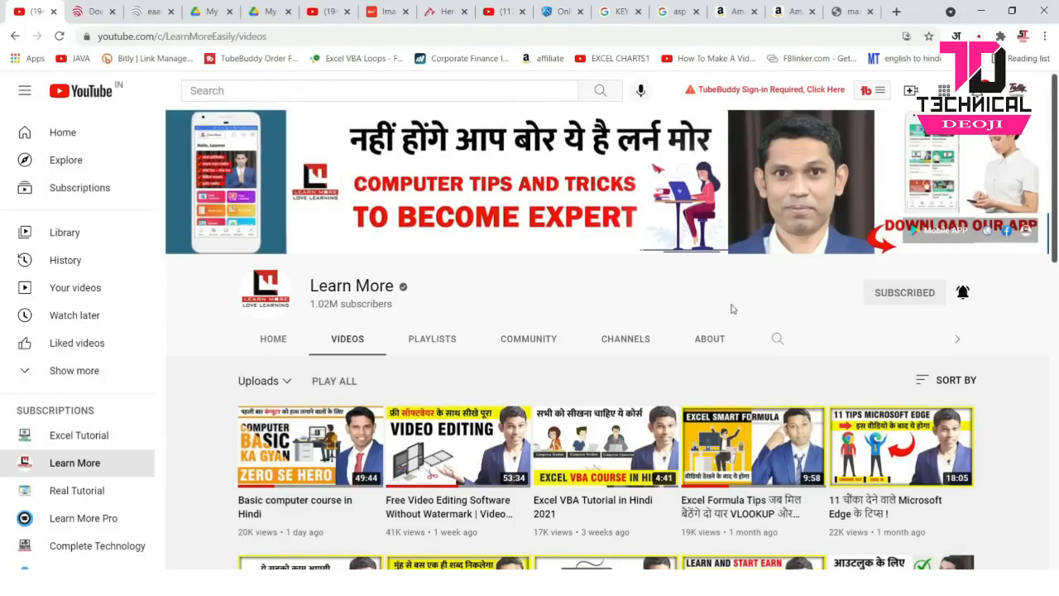
- Launch Word with the Run command "winword" and create a blank document
{"action": "key", "text": "super+r"}
{"action": "type", "text": "winword"}
{"action": "key", "text": "Return"}
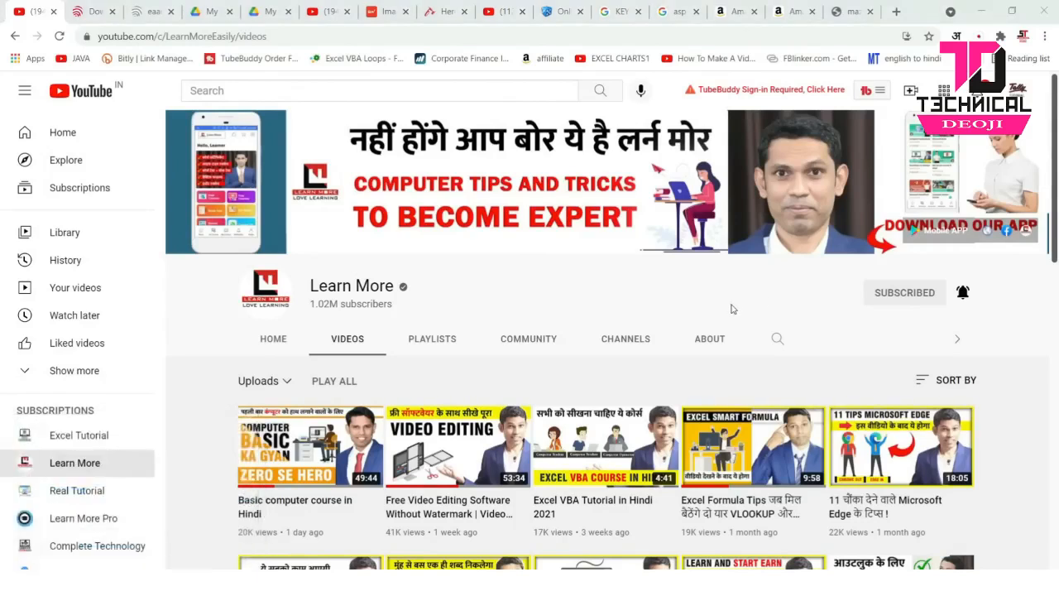
{"action": "left_click", "coordinate": [224, 135]}
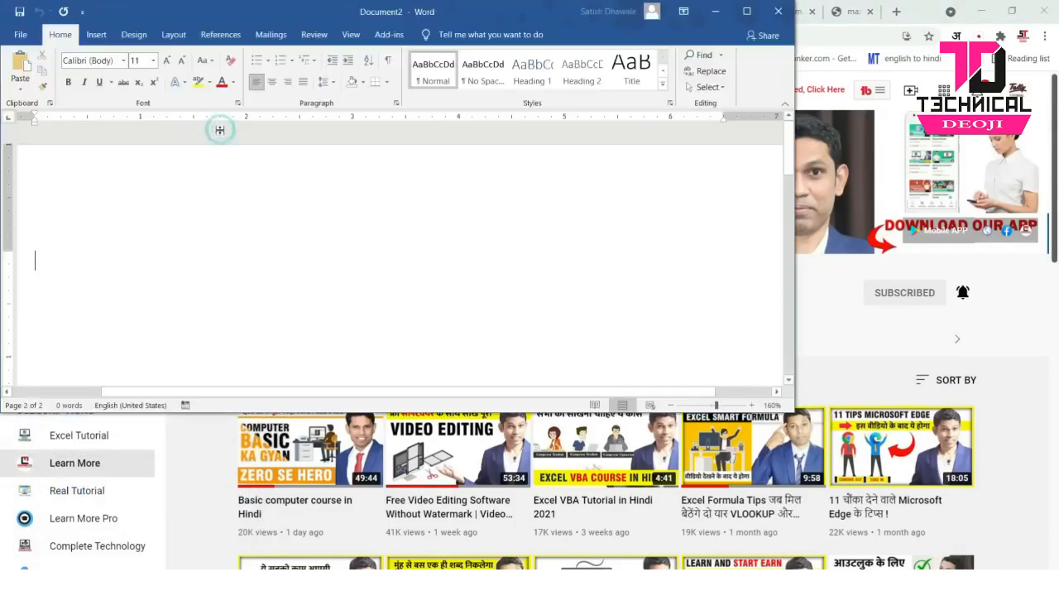
- Paste the captured YouTube page screenshot into the maximized blank Word document and delete the pasted picture
{"action": "key", "text": "ctrl+v"}
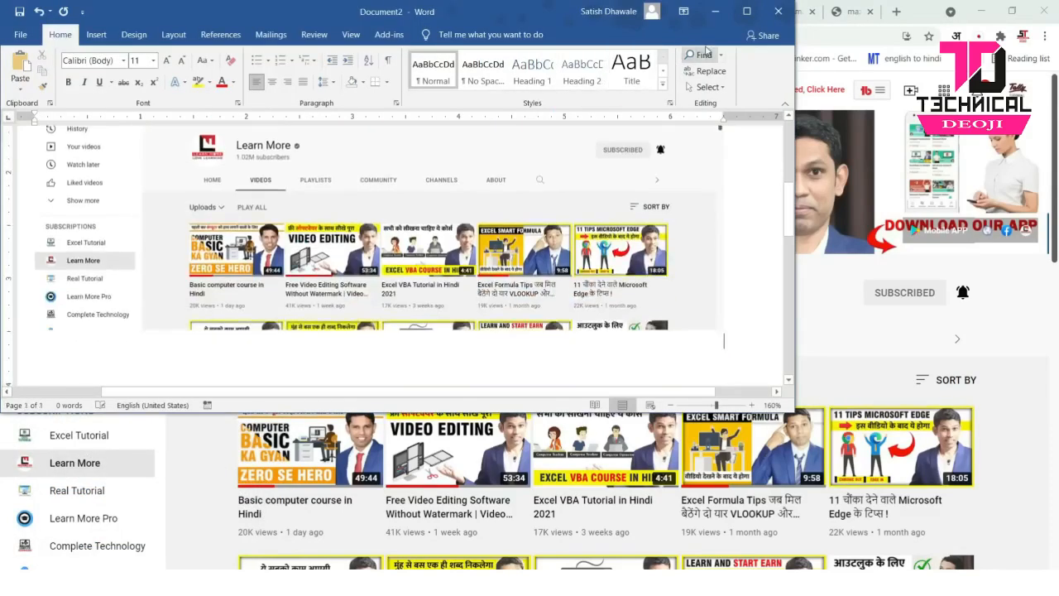
{"action": "left_click", "coordinate": [747, 11]}
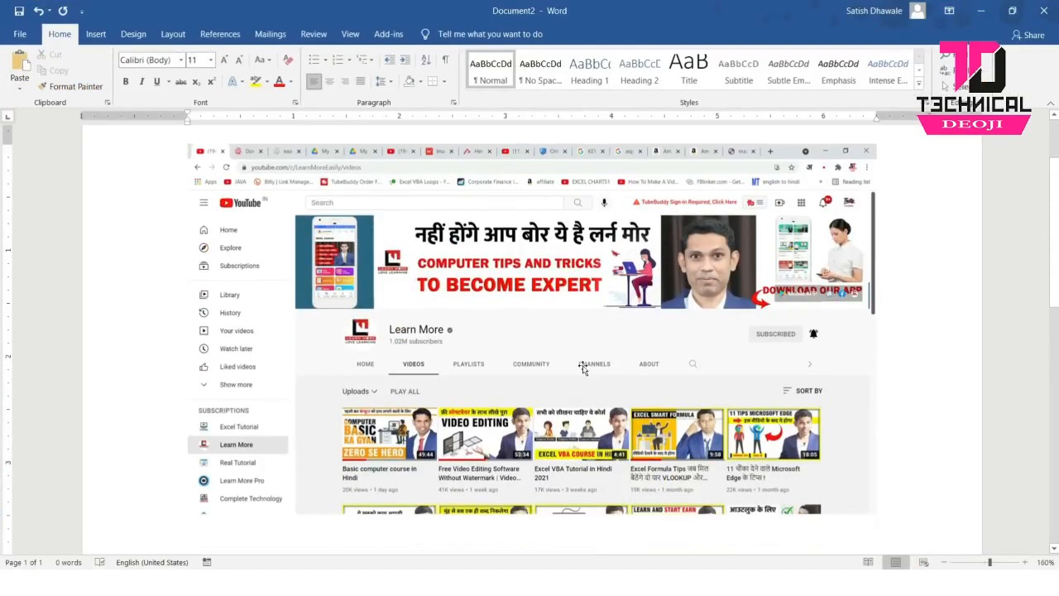
{"action": "left_click", "coordinate": [584, 368]}
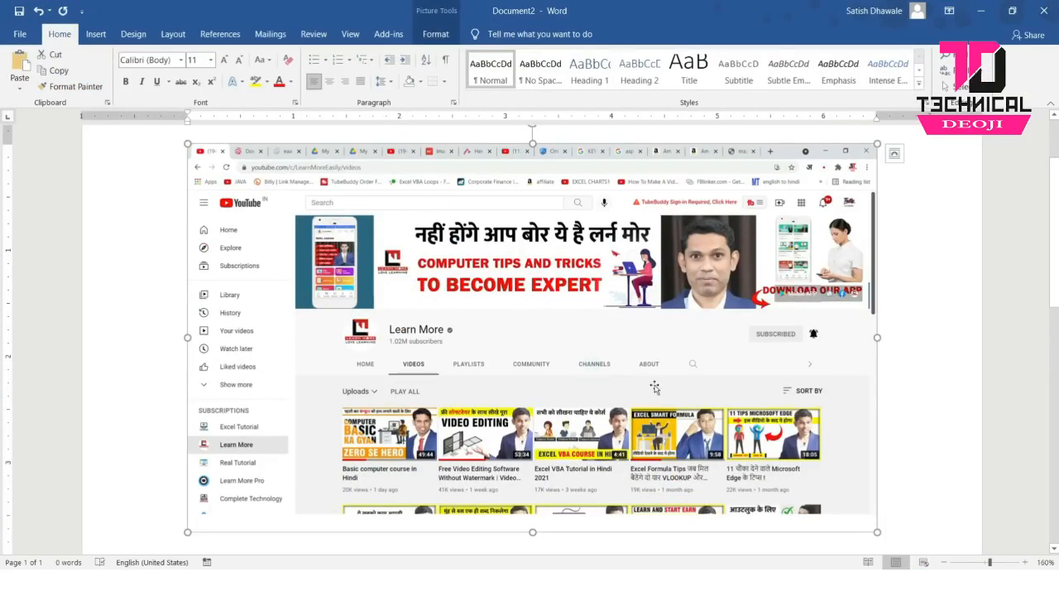
{"action": "key", "text": "Delete"}
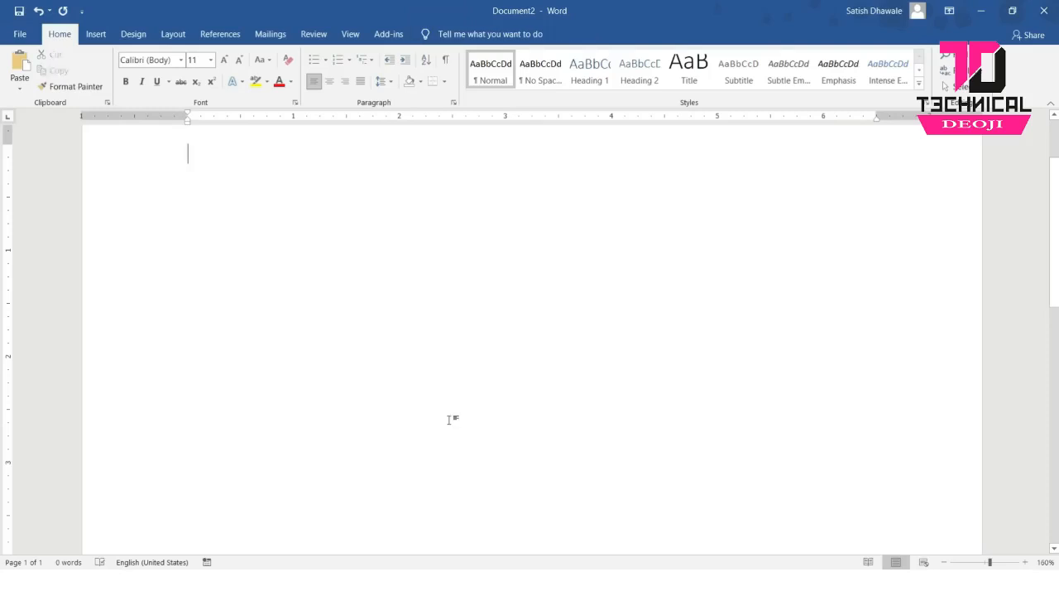
- Open File Explorer, view "Screenshot (163).png" from the Screenshots folder in Pictures, and close both windows
{"action": "key", "text": "super+e"}
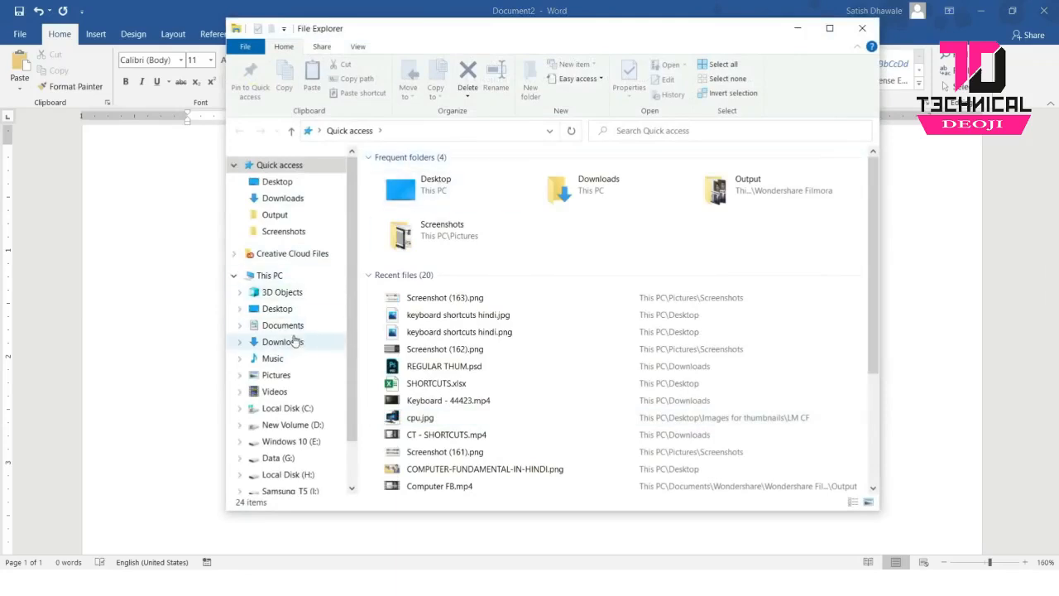
{"action": "left_click", "coordinate": [289, 375]}
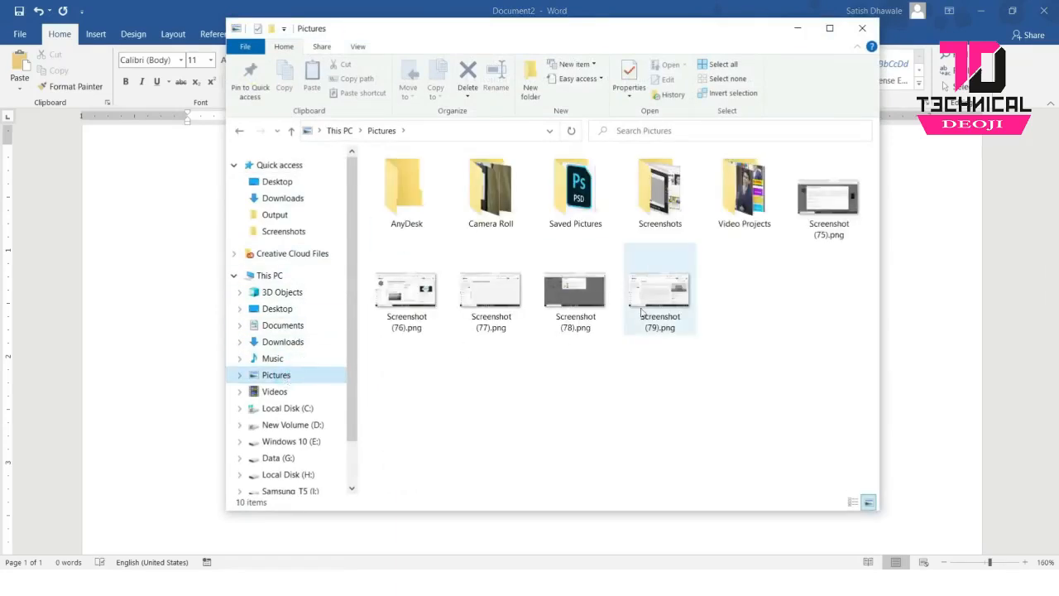
{"action": "scroll", "coordinate": [667, 214], "scroll_direction": "down", "scroll_amount": 20}
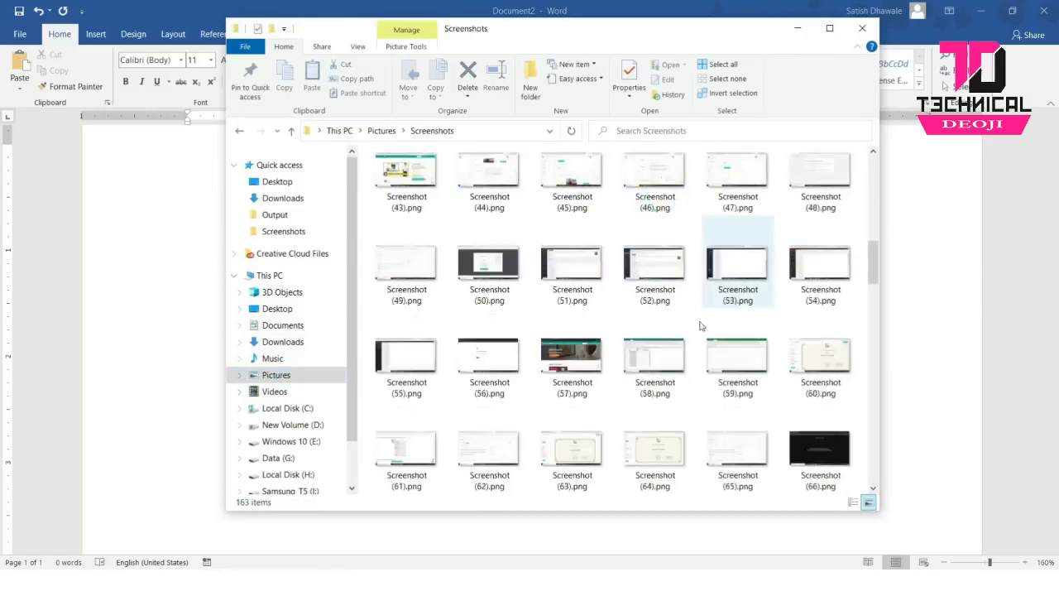
{"action": "double_click", "coordinate": [407, 454]}
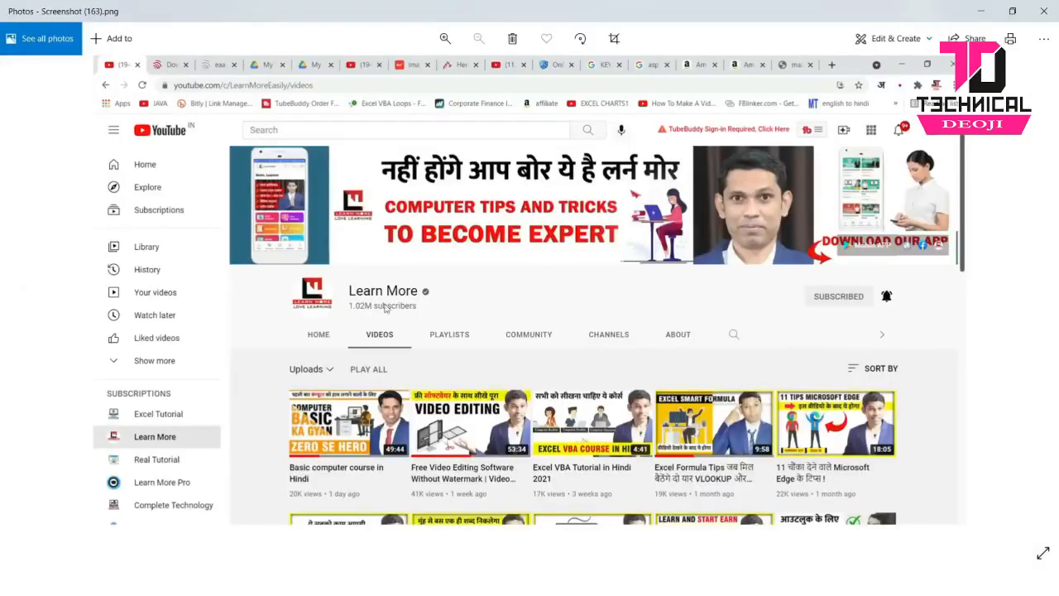
{"action": "left_click", "coordinate": [1045, 11]}
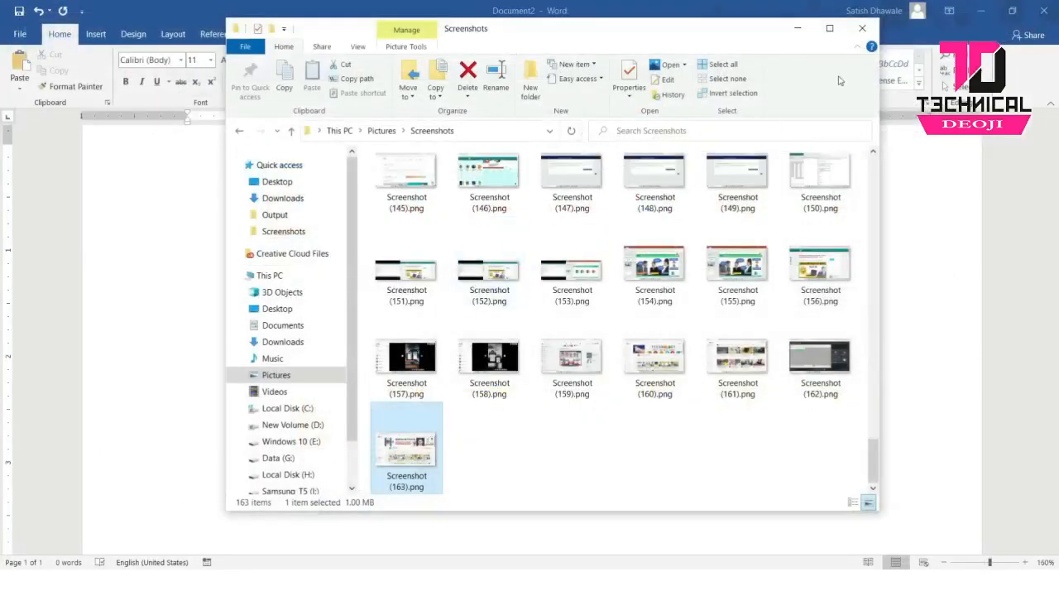
{"action": "left_click", "coordinate": [863, 30]}
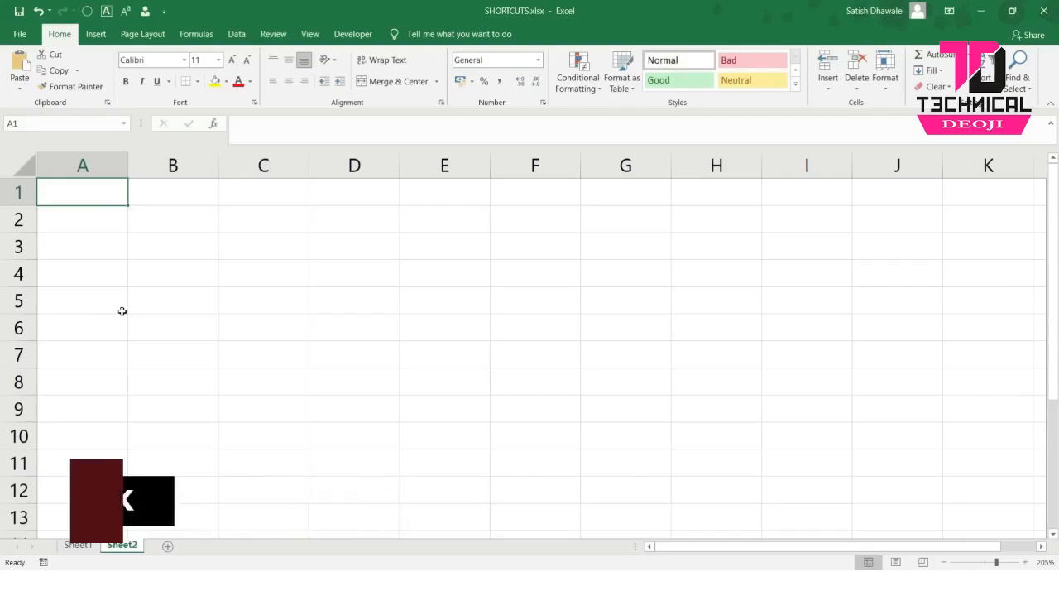
- In Excel's SHORTCUTS.xlsx, select cell A15 on Sheet2, move the active cell down to A23 and back up to A16
{"action": "scroll", "coordinate": [121, 311], "scroll_direction": "down", "scroll_amount": 3}
{"action": "left_click", "coordinate": [94, 314]}
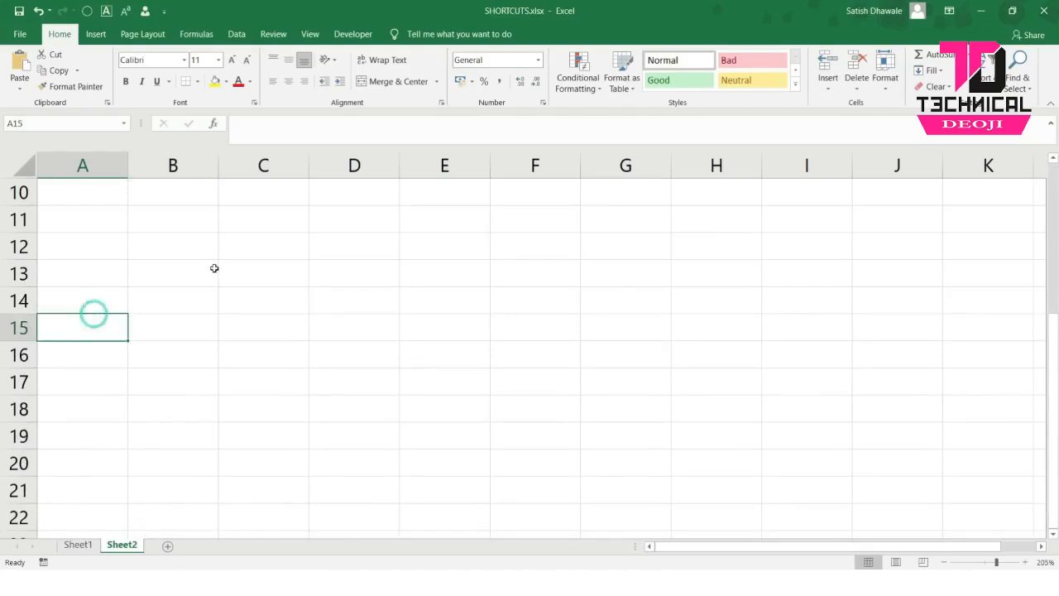
{"action": "key", "text": "Down"}
{"action": "key", "text": "Down"}
{"action": "key", "text": "Down"}
{"action": "key", "text": "Down"}
{"action": "key", "text": "Down"}
{"action": "key", "text": "Down"}
{"action": "key", "text": "Down"}
{"action": "key", "text": "Down"}
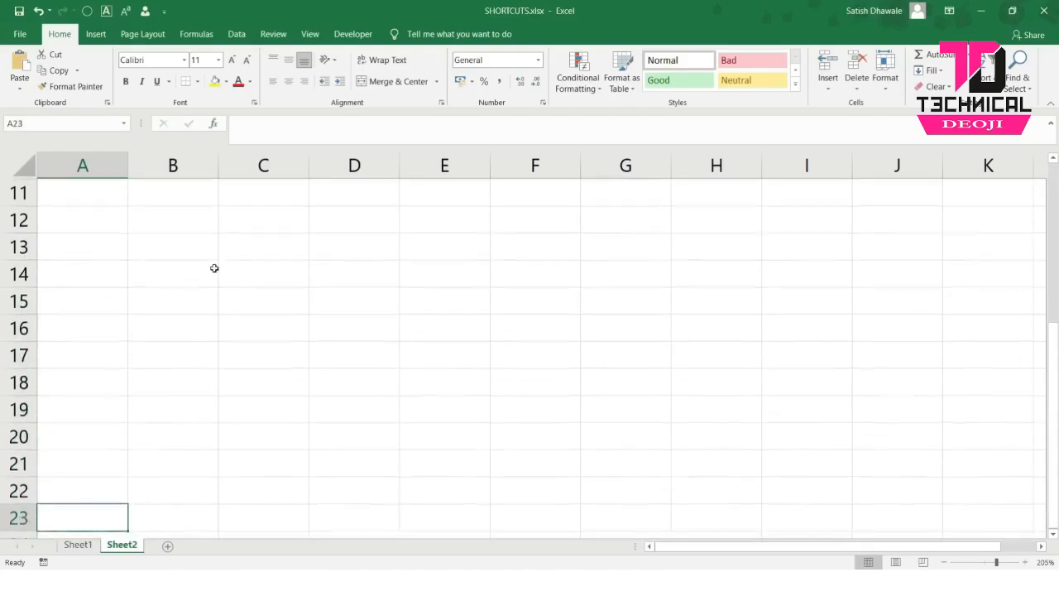
{"action": "key", "text": "Up"}
{"action": "key", "text": "Up"}
{"action": "key", "text": "Up"}
{"action": "key", "text": "Up"}
{"action": "key", "text": "Up"}
{"action": "key", "text": "Up"}
{"action": "key", "text": "Up"}
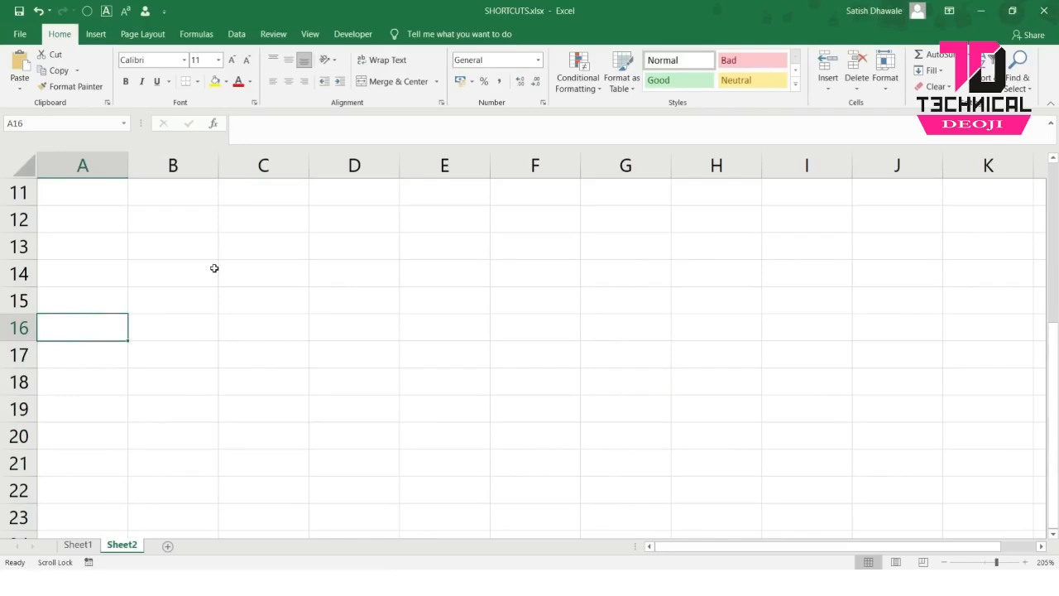
- With Scroll Lock on, scroll the rows of Sheet2 up and down repeatedly without moving the selection from A16
{"action": "key", "text": "Down"}
{"action": "key", "text": "Down"}
{"action": "key", "text": "Down"}
{"action": "key", "text": "Down"}
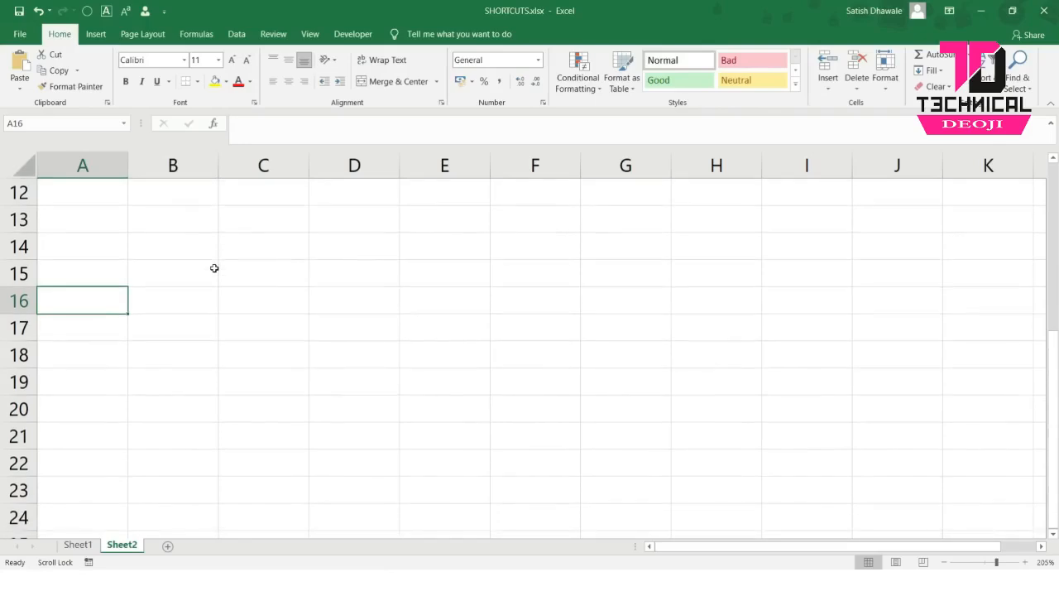
{"action": "key", "text": "Up"}
{"action": "key", "text": "Up"}
{"action": "key", "text": "Up"}
{"action": "key", "text": "Up"}
{"action": "key", "text": "Up"}
{"action": "key", "text": "Up"}
{"action": "key", "text": "Up"}
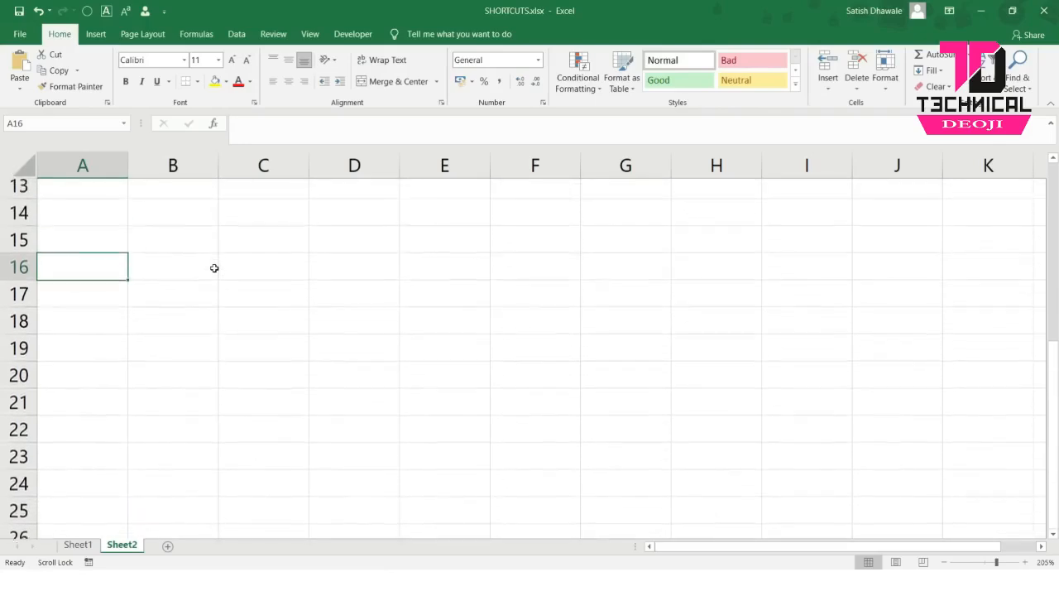
{"action": "key", "text": "Down"}
{"action": "key", "text": "Down"}
{"action": "key", "text": "Down"}
{"action": "key", "text": "Down"}
{"action": "key", "text": "Down"}
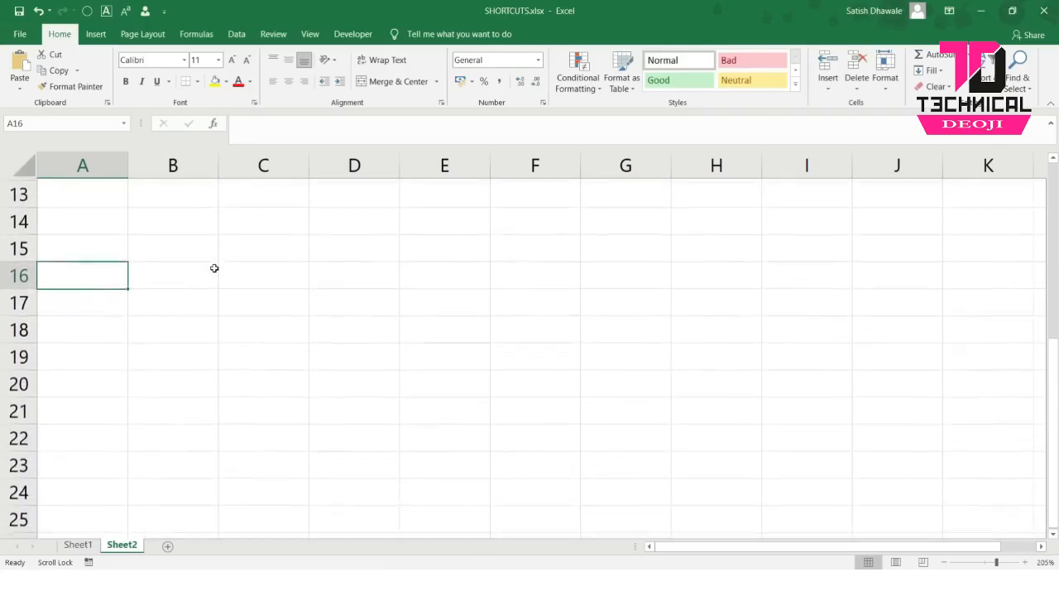
{"action": "key", "text": "Up"}
{"action": "key", "text": "Up"}
{"action": "key", "text": "Up"}
{"action": "key", "text": "Up"}
{"action": "key", "text": "Up"}
{"action": "key", "text": "Down"}
{"action": "key", "text": "Down"}
{"action": "key", "text": "Down"}
{"action": "key", "text": "Down"}
{"action": "key", "text": "Down"}
{"action": "key", "text": "Down"}
{"action": "key", "text": "Down"}
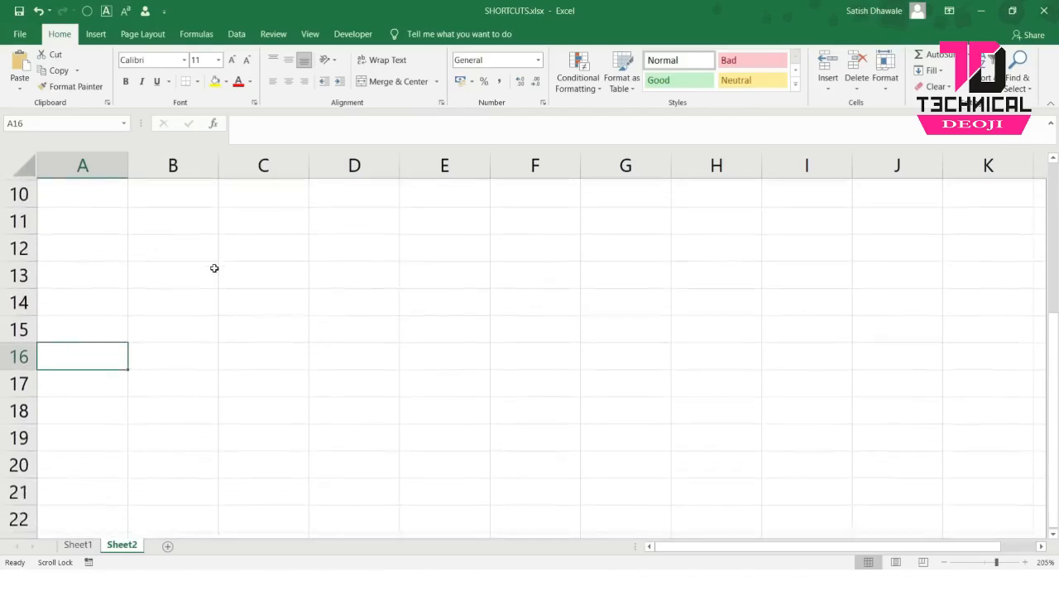
{"action": "key", "text": "Up"}
{"action": "key", "text": "Up"}
{"action": "key", "text": "Up"}
{"action": "key", "text": "Up"}
{"action": "key", "text": "Up"}
{"action": "key", "text": "Up"}
{"action": "key", "text": "Up"}
{"action": "key", "text": "Up"}
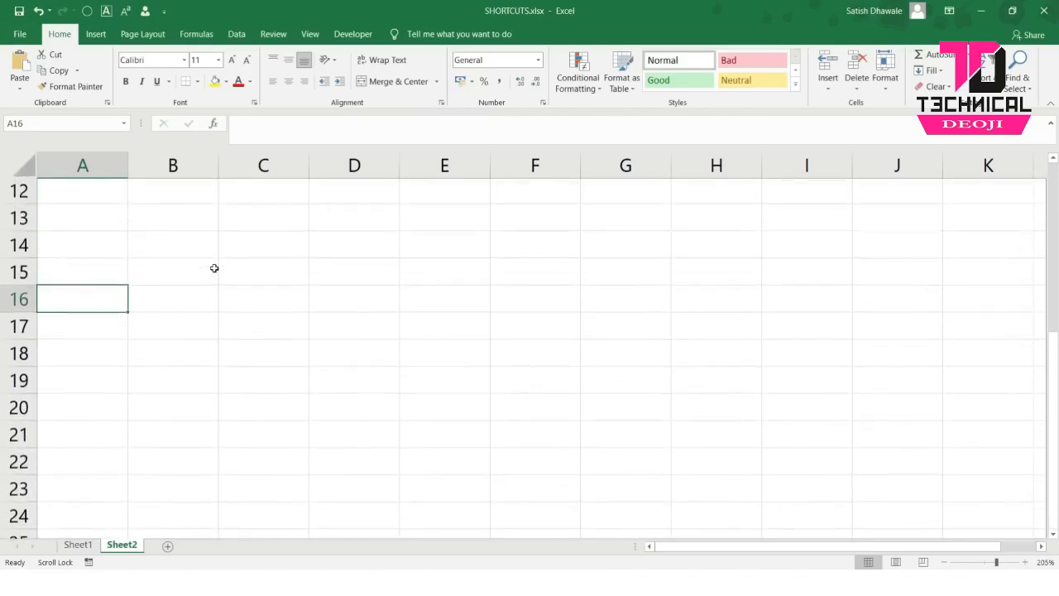
{"action": "key", "text": "Down"}
{"action": "key", "text": "Down"}
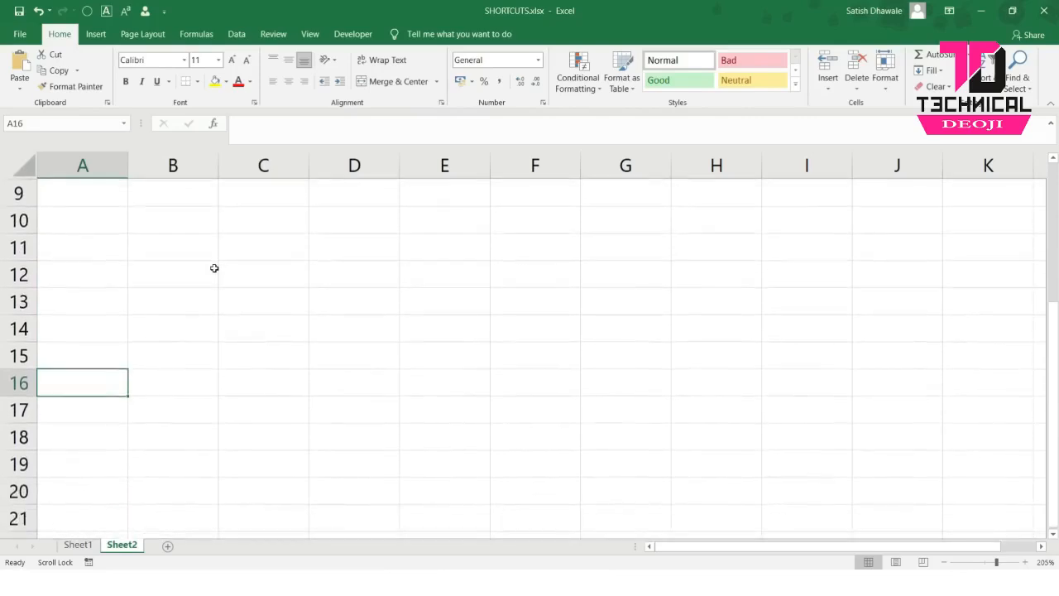
{"action": "key", "text": "Up"}
{"action": "key", "text": "Up"}
{"action": "key", "text": "Up"}
{"action": "key", "text": "Down"}
{"action": "key", "text": "Down"}
{"action": "key", "text": "Down"}
{"action": "key", "text": "Down"}
{"action": "key", "text": "Down"}
{"action": "key", "text": "Down"}
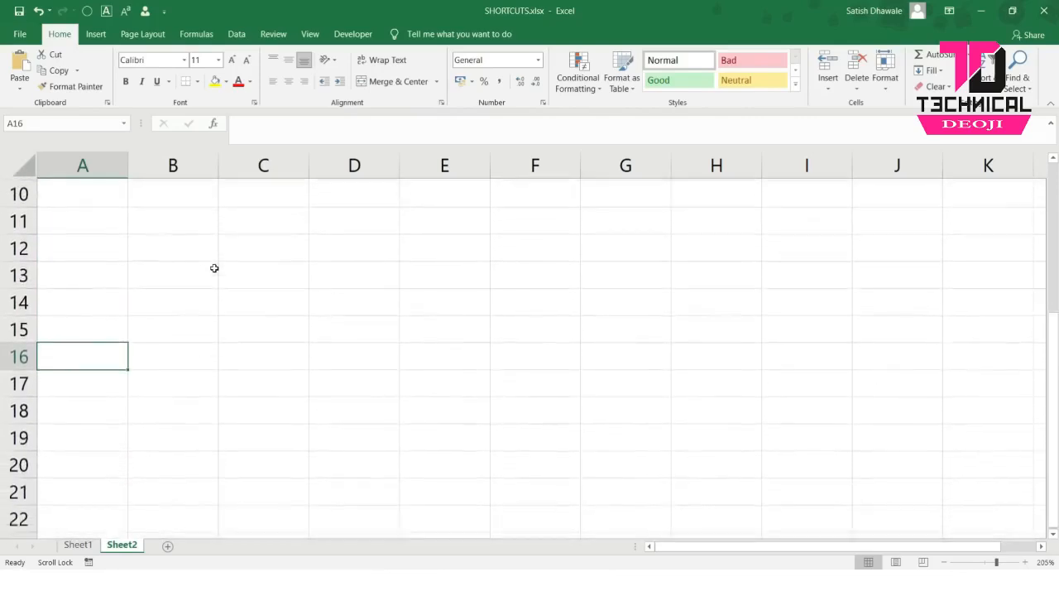
{"action": "key", "text": "Up"}
{"action": "key", "text": "Up"}
{"action": "key", "text": "Up"}
{"action": "key", "text": "Up"}
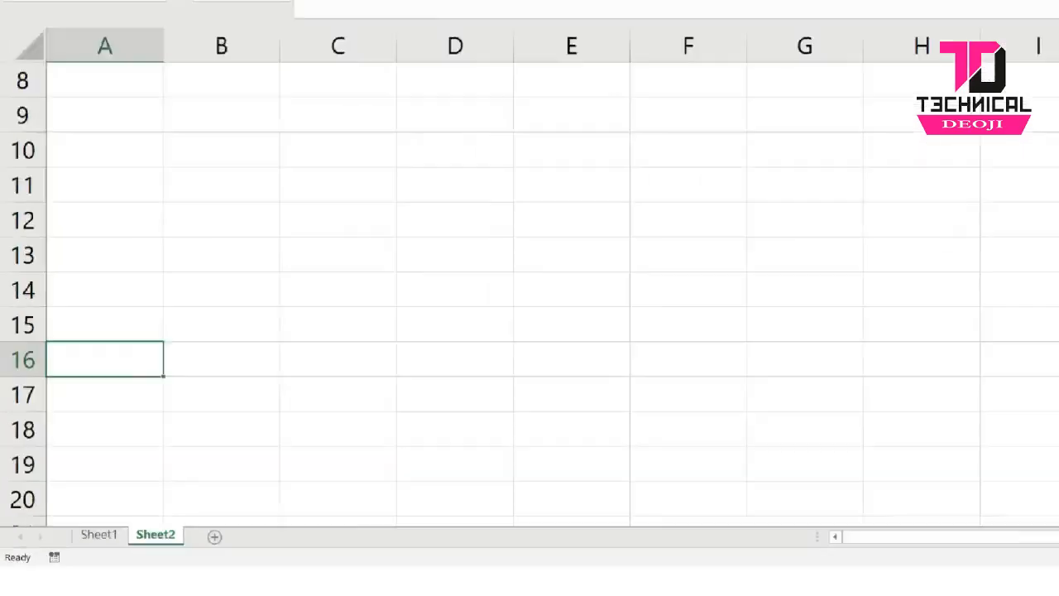
- With Scroll Lock off, move the active cell up and down column A of Sheet2, ending at A13
{"action": "key", "text": "Up"}
{"action": "key", "text": "Up"}
{"action": "key", "text": "Up"}
{"action": "key", "text": "Up"}
{"action": "key", "text": "Down"}
{"action": "key", "text": "Down"}
{"action": "key", "text": "Down"}
{"action": "key", "text": "Down"}
{"action": "key", "text": "Down"}
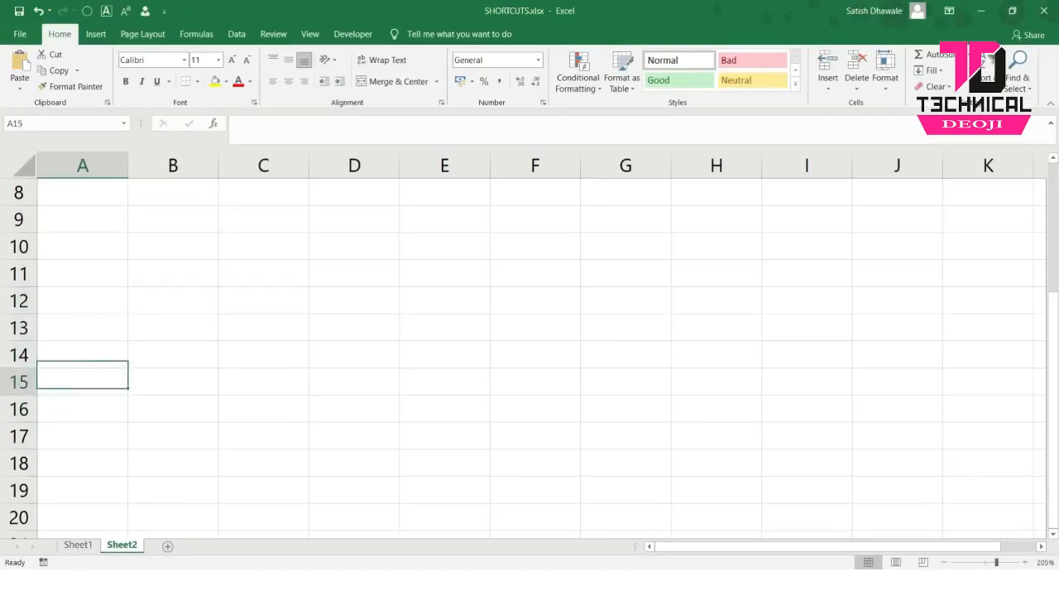
{"action": "key", "text": "Up"}
{"action": "key", "text": "Up"}
{"action": "key", "text": "Up"}
{"action": "key", "text": "Up"}
{"action": "key", "text": "Up"}
{"action": "key", "text": "Up"}
{"action": "key", "text": "Down"}
{"action": "key", "text": "Down"}
{"action": "key", "text": "Down"}
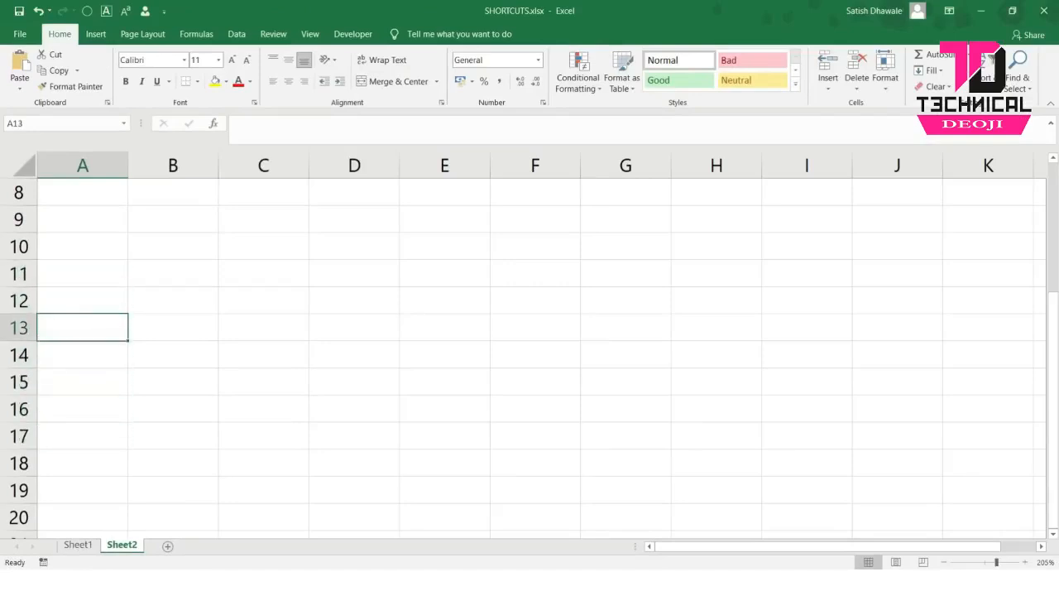